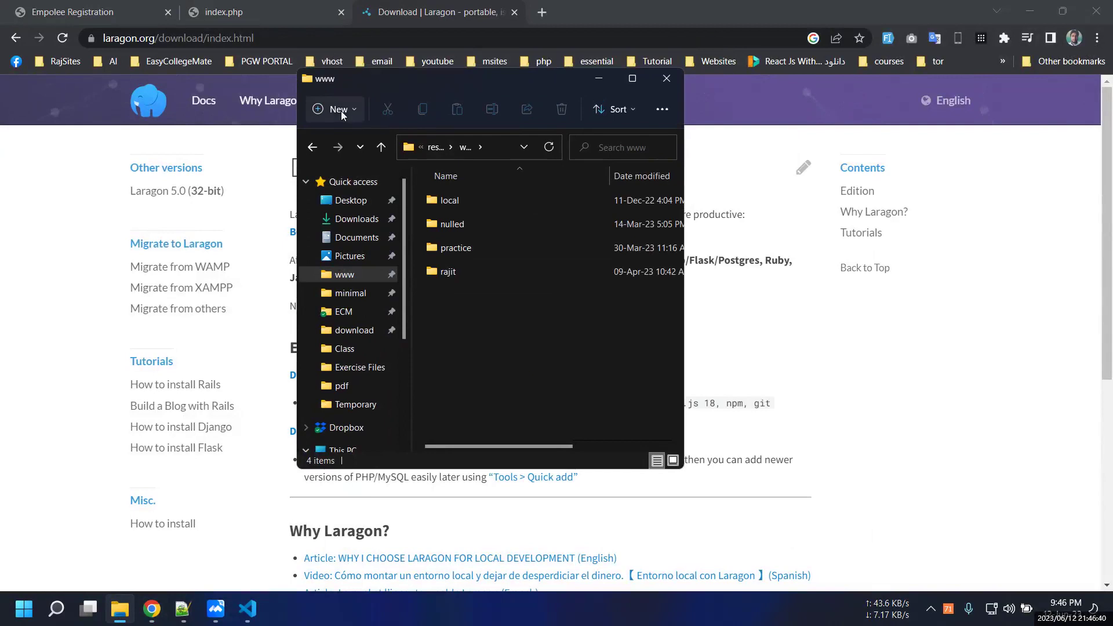
- Create a folder named fswd inside the www folder and open it
{"action": "left_click", "coordinate": [579, 227]}
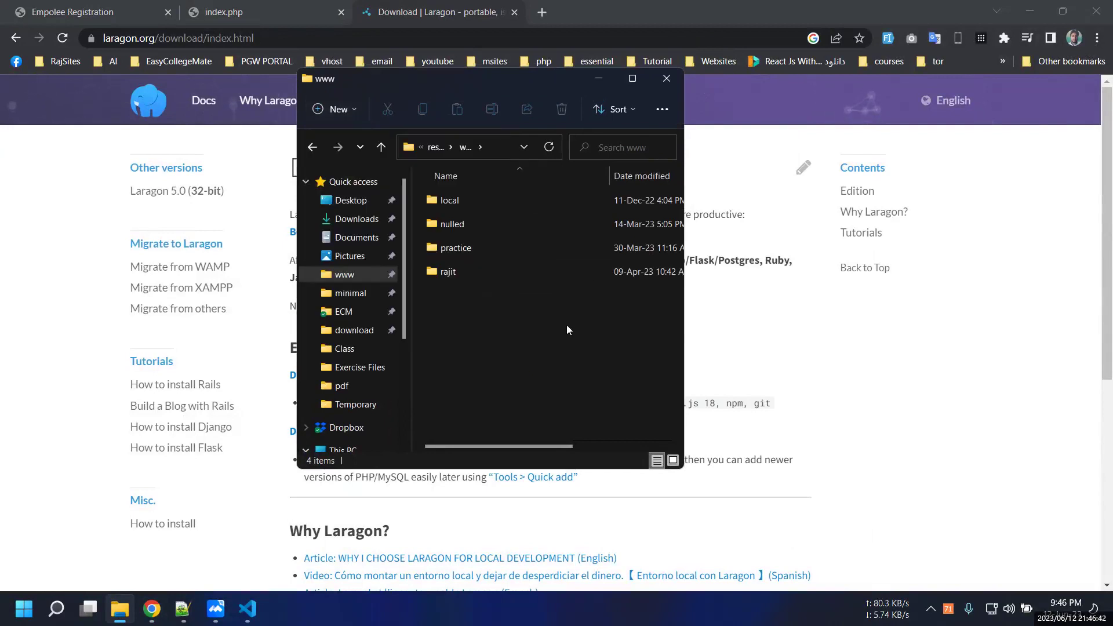
{"action": "key", "text": "ctrl+shift+n"}
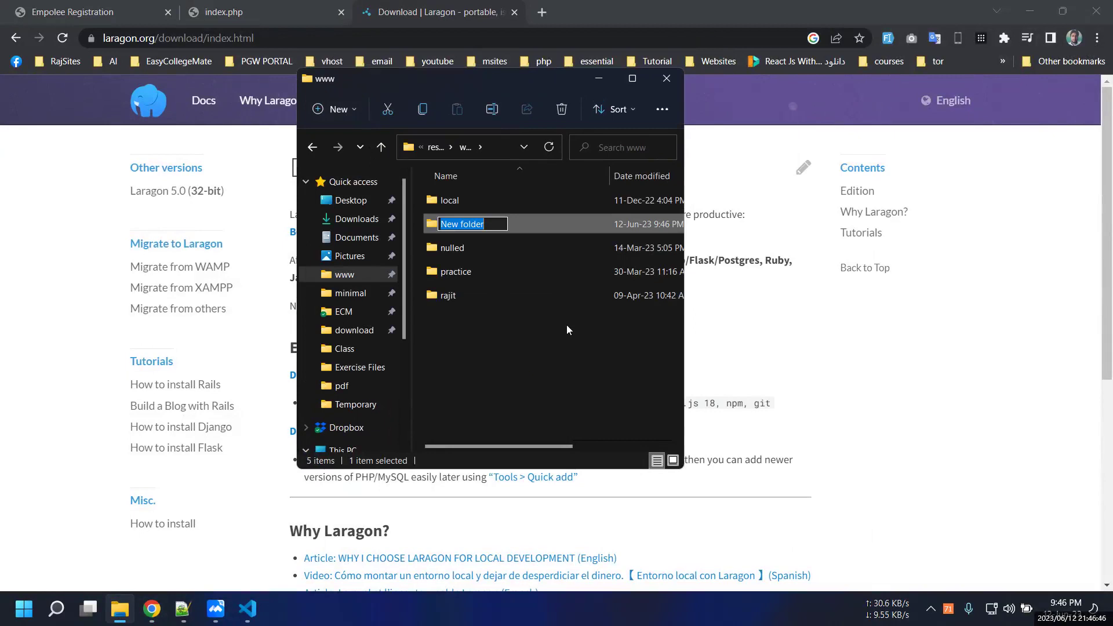
{"action": "type", "text": "fswd"}
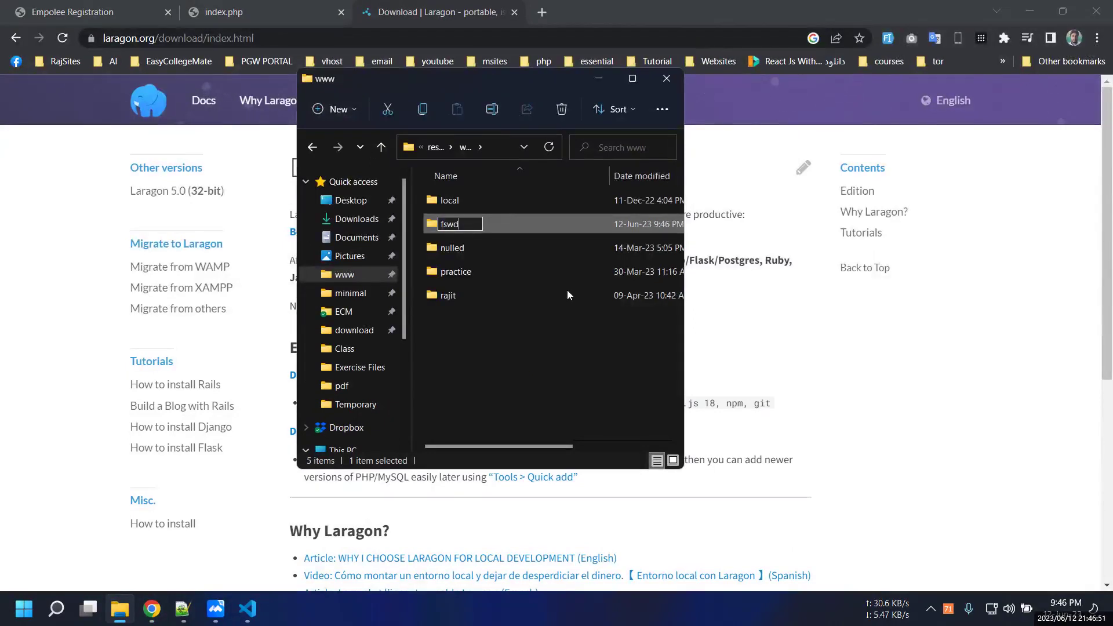
{"action": "key", "text": "Return"}
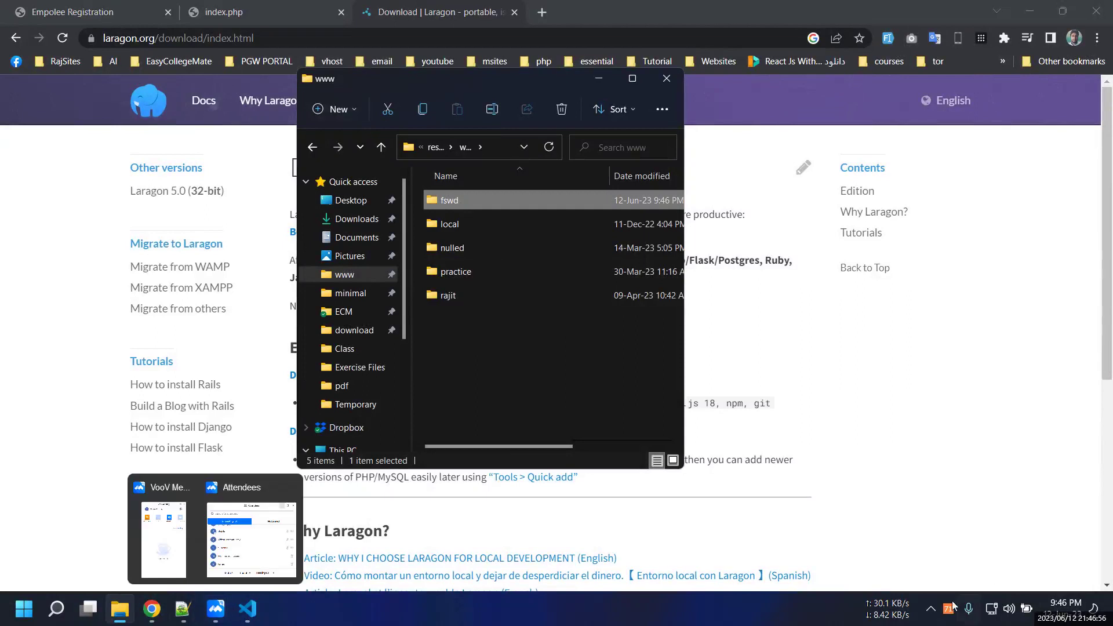
{"action": "key", "text": "Return"}
- Disconnect the Outline VPN and close its window
{"action": "left_click", "coordinate": [930, 608]}
{"action": "left_click", "coordinate": [916, 568]}
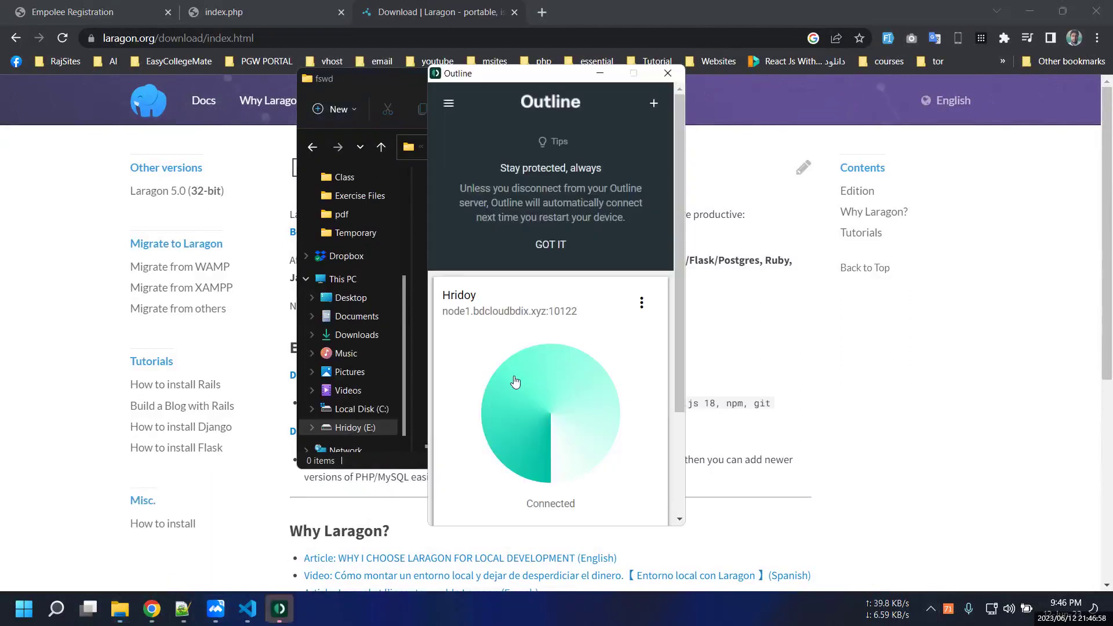
{"action": "left_click", "coordinate": [666, 74]}
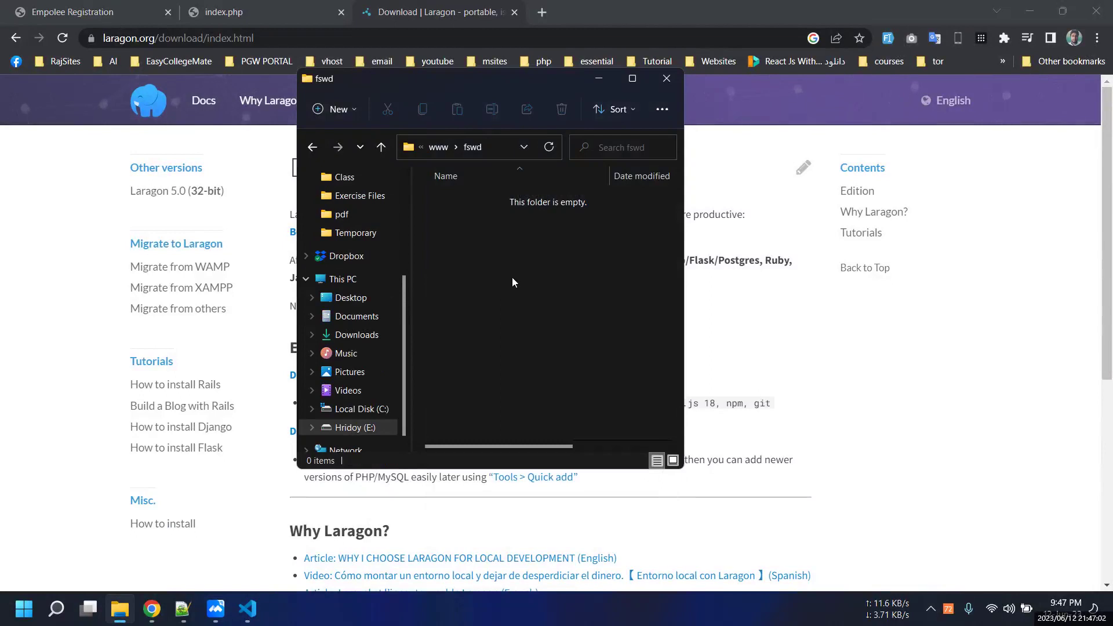
- Close the Empolee Registration, index.php and Laragon download pages in the browser, leaving only a blank new tab
{"action": "left_click", "coordinate": [260, 4]}
{"action": "left_click", "coordinate": [260, 4]}
{"action": "left_click", "coordinate": [341, 12]}
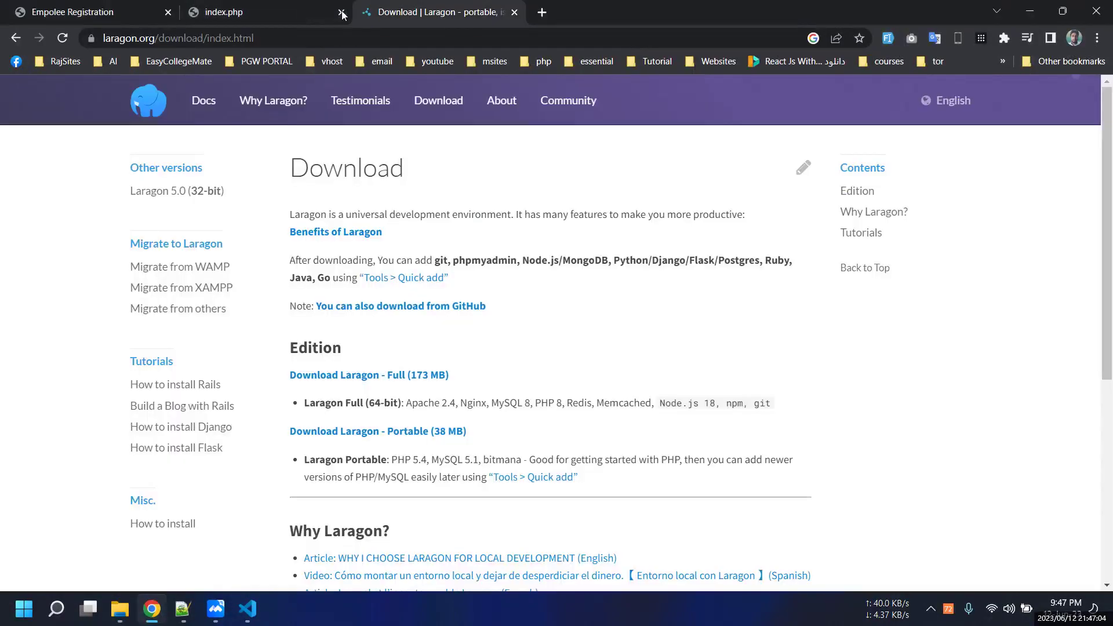
{"action": "left_click", "coordinate": [167, 12]}
{"action": "left_click", "coordinate": [202, 12]}
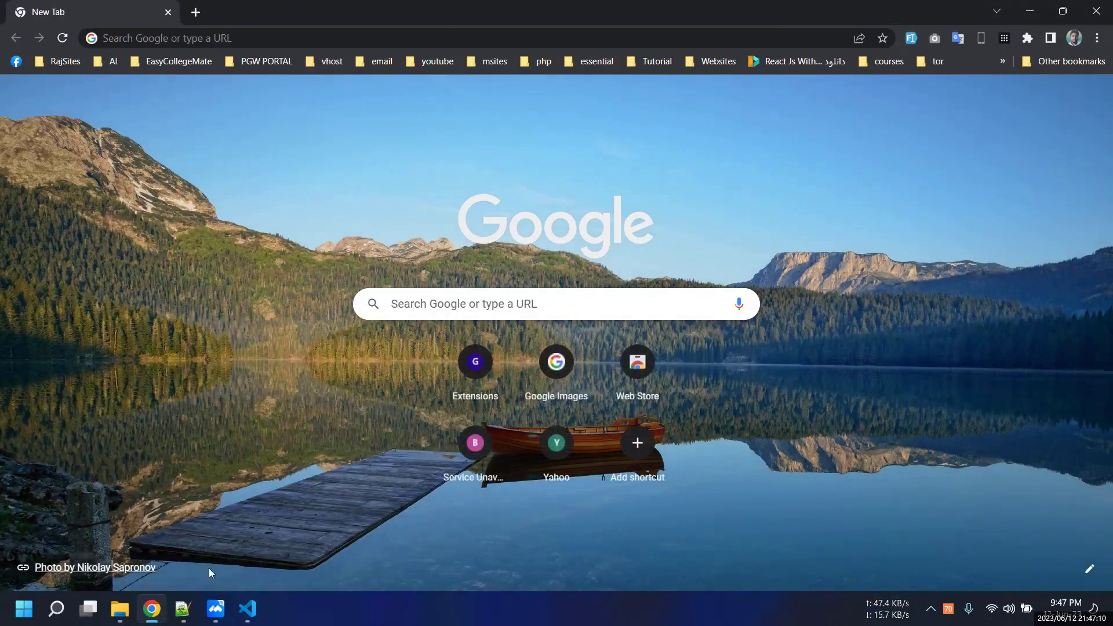
- Switch to the running Laragon control window and quit the Outline VPN program
{"action": "left_click", "coordinate": [930, 608]}
{"action": "left_click", "coordinate": [408, 456]}
{"action": "left_click", "coordinate": [930, 608]}
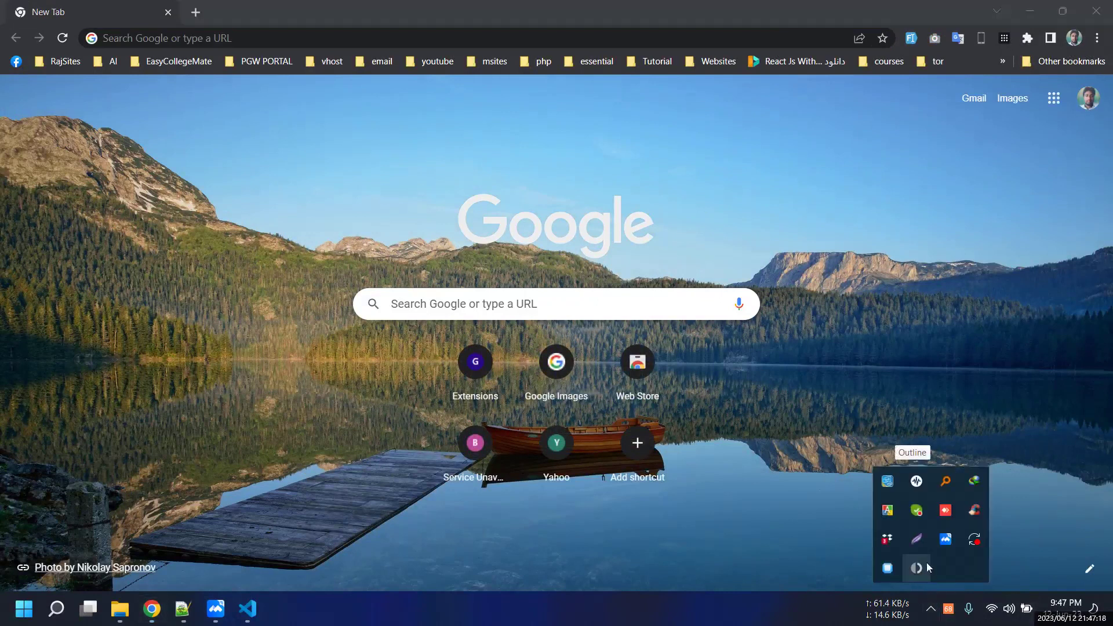
{"action": "left_click", "coordinate": [888, 568]}
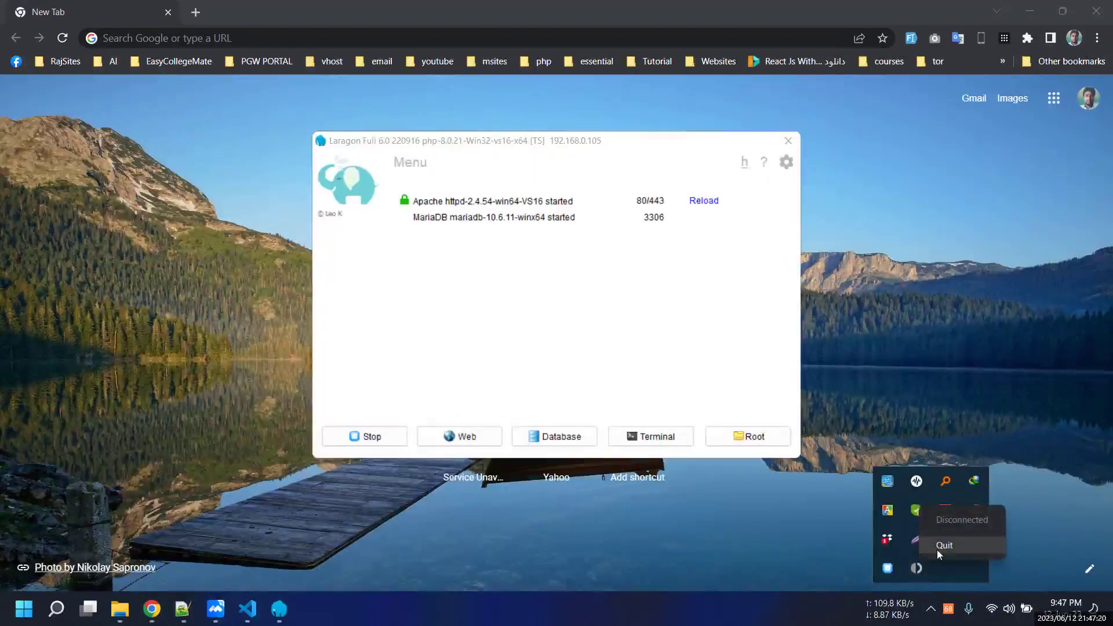
{"action": "left_click", "coordinate": [726, 457]}
{"action": "left_click", "coordinate": [279, 609]}
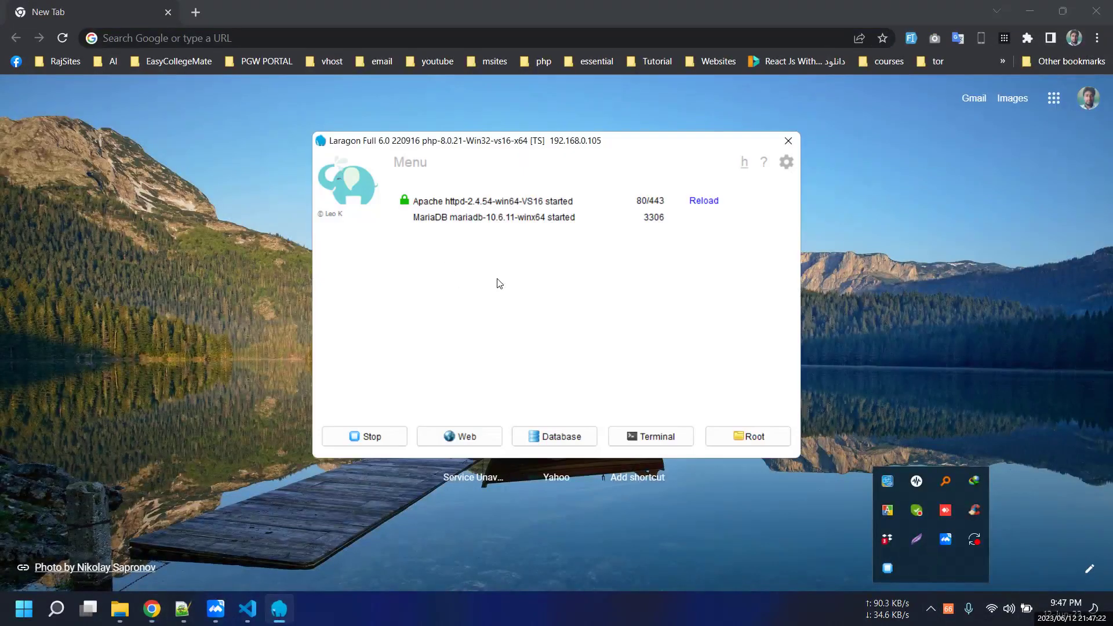
- Stop the running Apache and MariaDB services in Laragon
{"action": "left_click", "coordinate": [401, 438]}
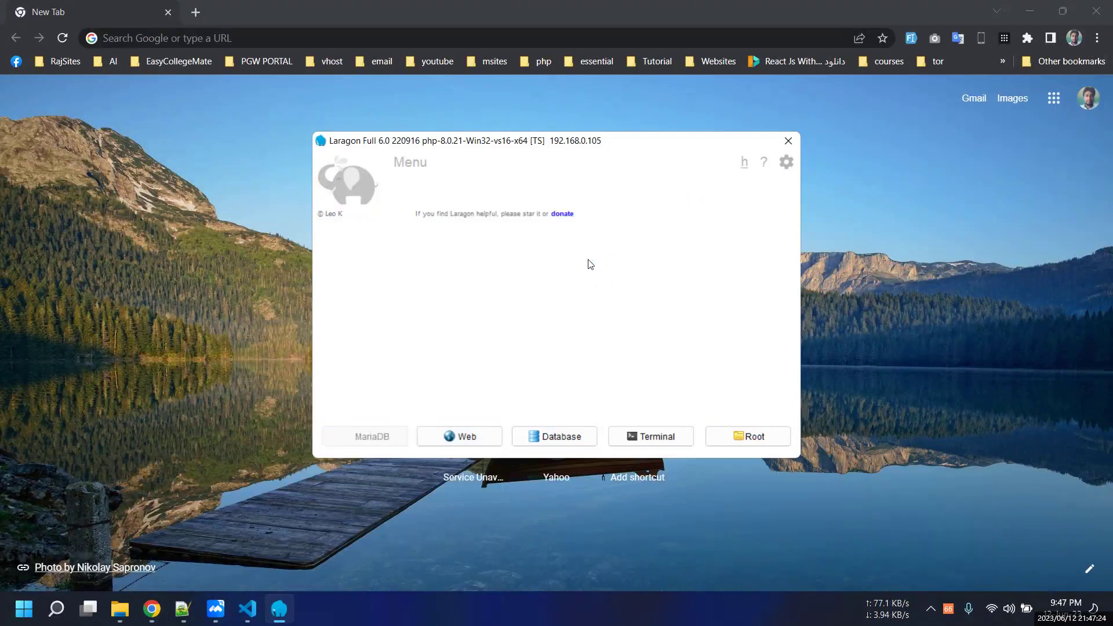
{"action": "left_click_drag", "start_coordinate": [586, 141], "coordinate": [513, 133]}
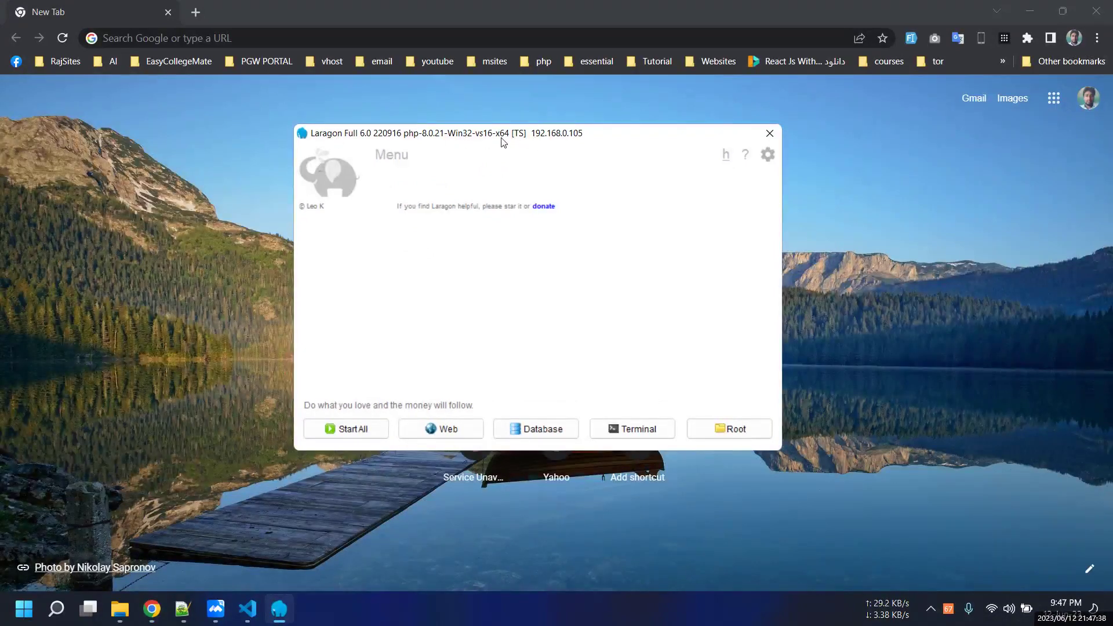
{"action": "left_click_drag", "start_coordinate": [502, 142], "coordinate": [487, 147]}
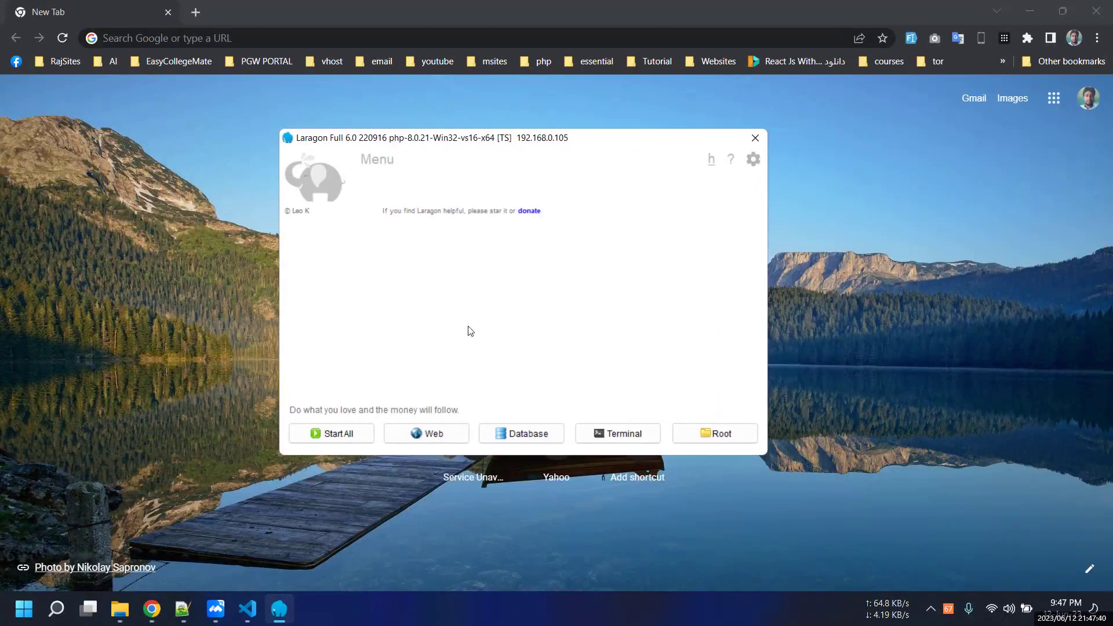
{"action": "left_click_drag", "start_coordinate": [493, 140], "coordinate": [514, 122]}
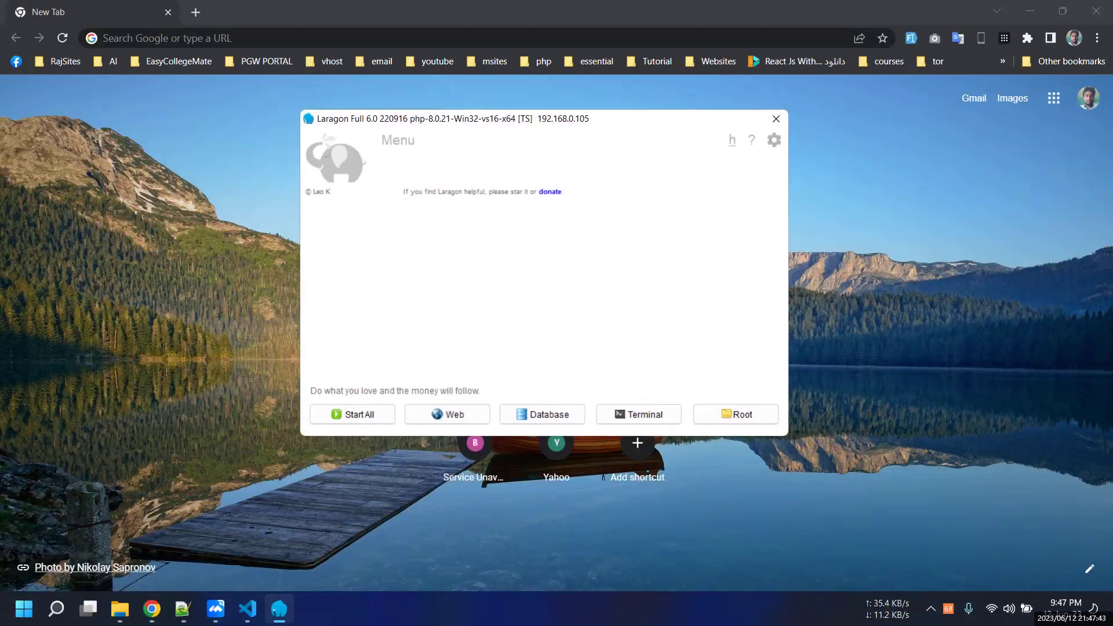
{"action": "left_click", "coordinate": [774, 140]}
{"action": "left_click", "coordinate": [727, 120]}
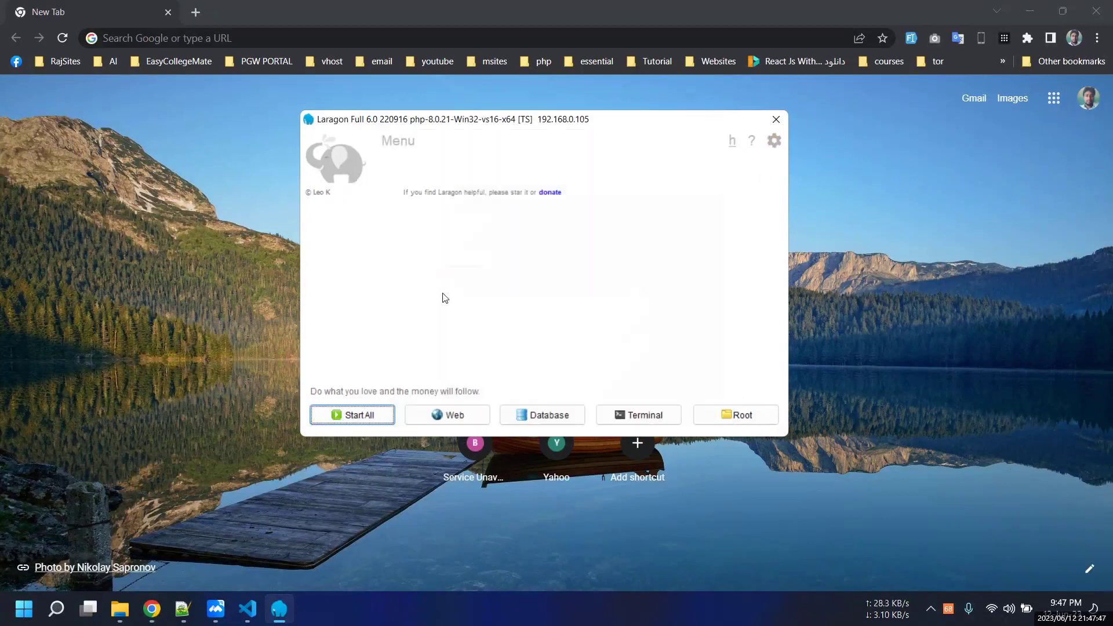
{"action": "mouse_move", "coordinate": [366, 126]}
{"action": "left_mouse_down"}
{"action": "mouse_move", "coordinate": [396, 128]}
{"action": "mouse_move", "coordinate": [366, 132]}
{"action": "left_mouse_up"}
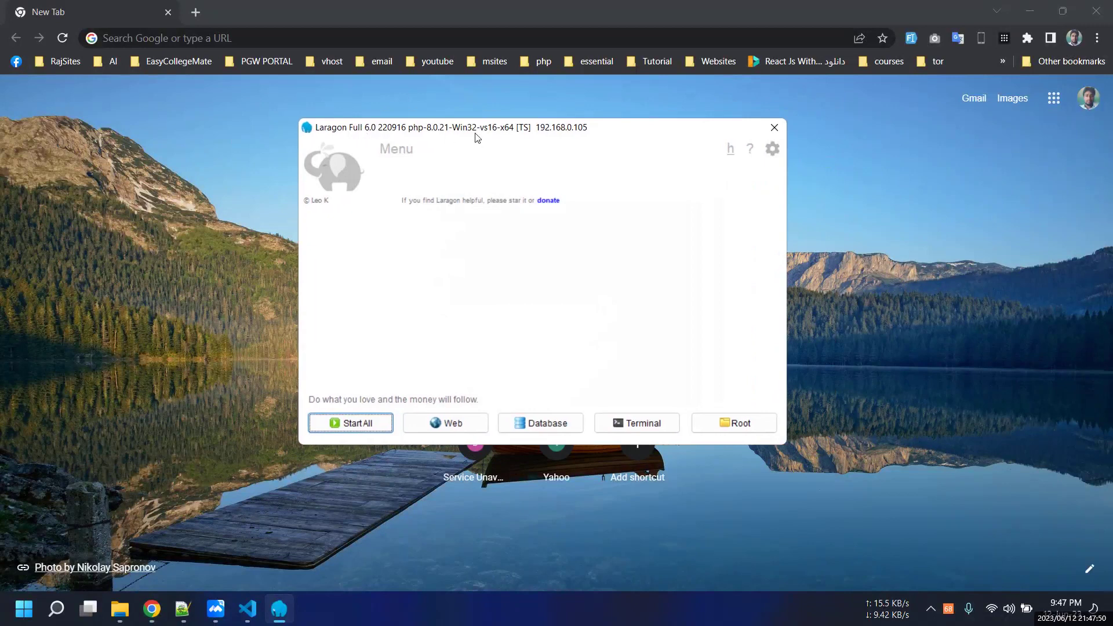
{"action": "left_click_drag", "start_coordinate": [475, 137], "coordinate": [469, 143]}
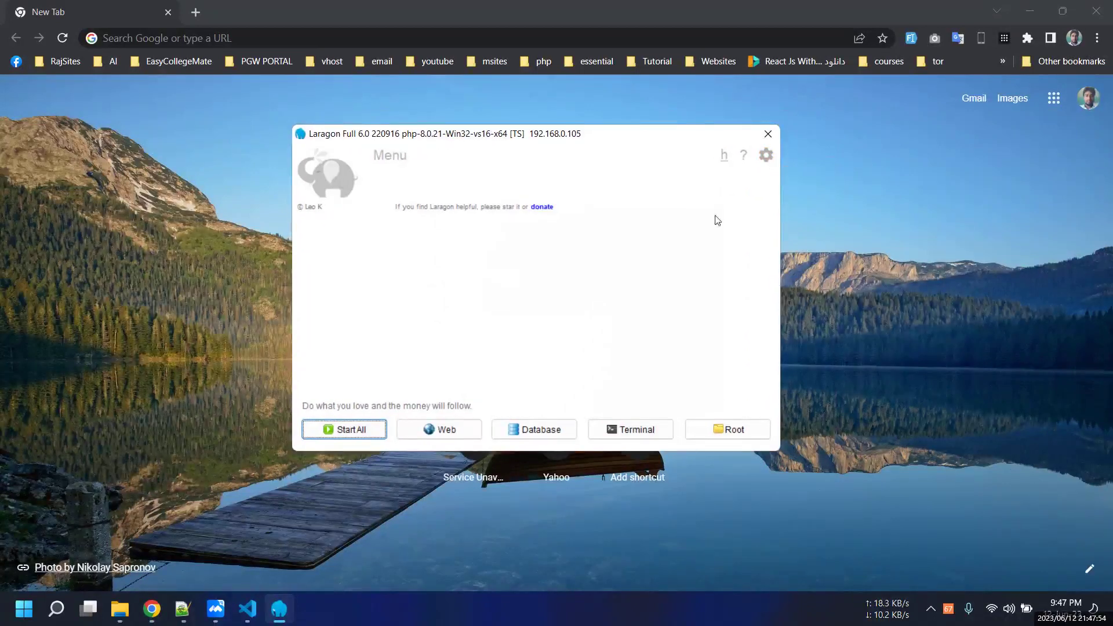
- Open Laragon's preferences and review the General settings, including startup options, document root and data directory
{"action": "left_click", "coordinate": [765, 155]}
{"action": "left_click", "coordinate": [429, 144]}
{"action": "key", "text": "Left"}
{"action": "left_click_drag", "start_coordinate": [618, 130], "coordinate": [651, 148]}
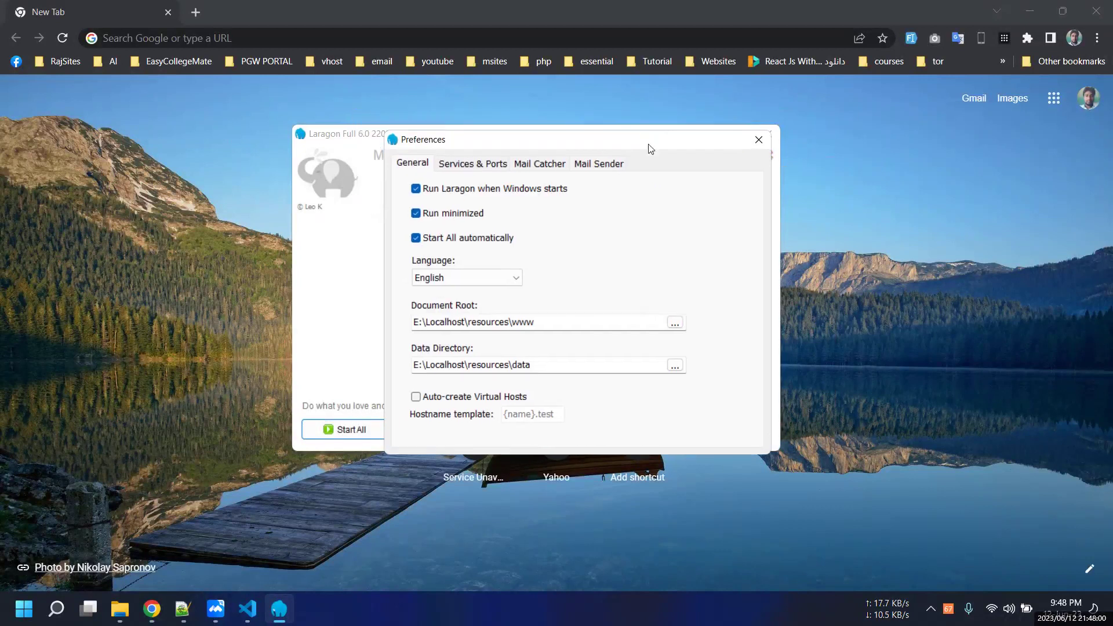
- Review the Services & Ports preferences for Apache, MySQL and the optional services, and close the preferences
{"action": "left_click", "coordinate": [473, 166]}
{"action": "left_click", "coordinate": [422, 167]}
{"action": "left_click", "coordinate": [482, 167]}
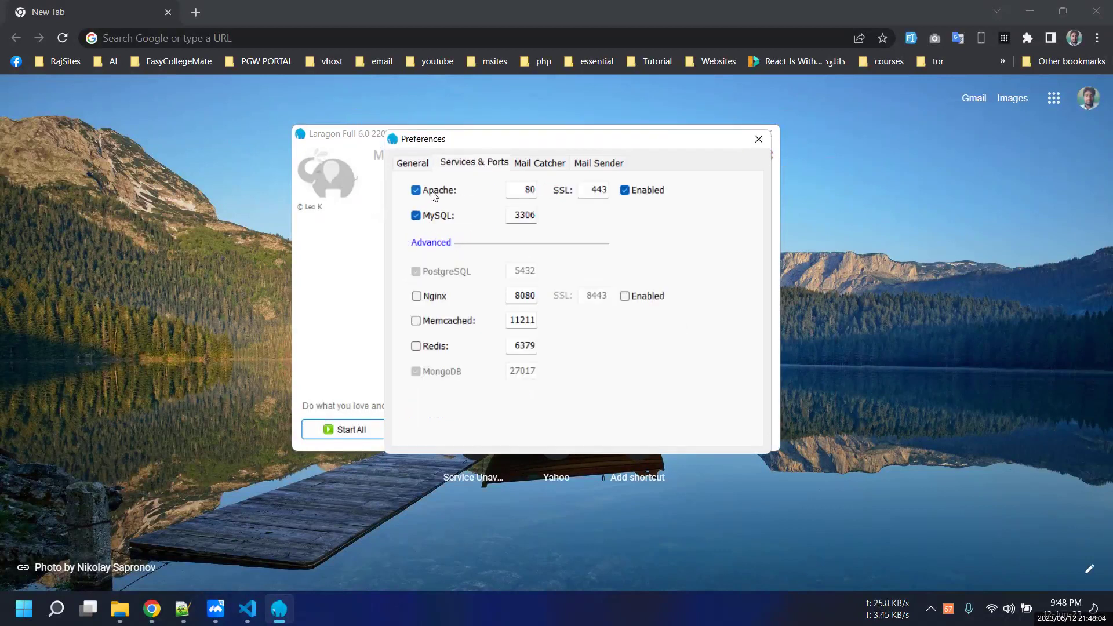
{"action": "left_click_drag", "start_coordinate": [519, 145], "coordinate": [503, 143]}
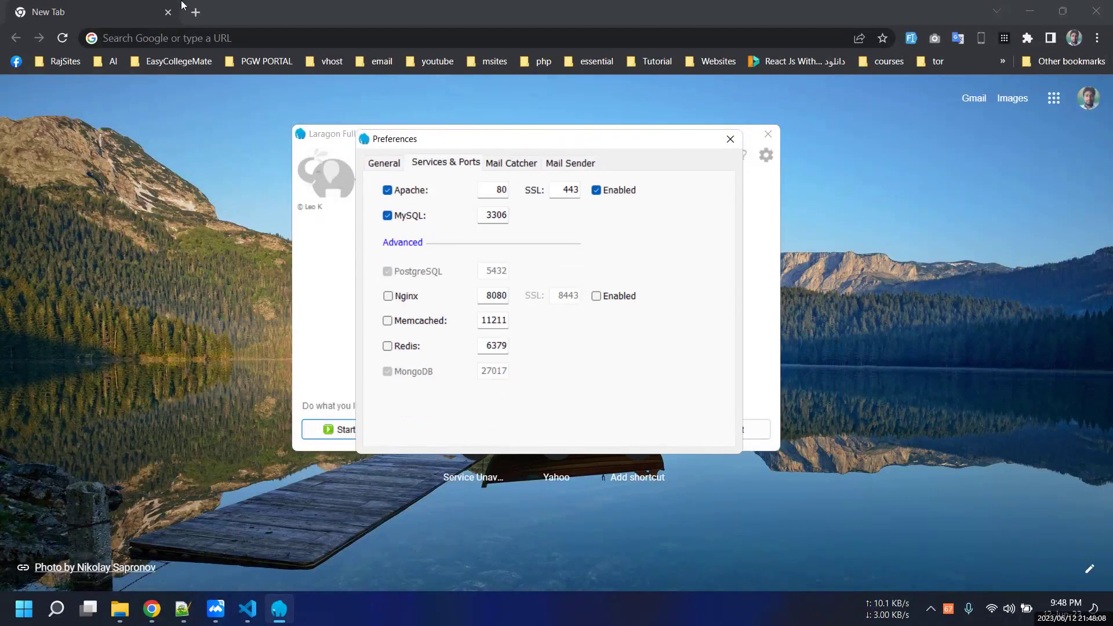
{"action": "left_click_drag", "start_coordinate": [497, 145], "coordinate": [502, 142]}
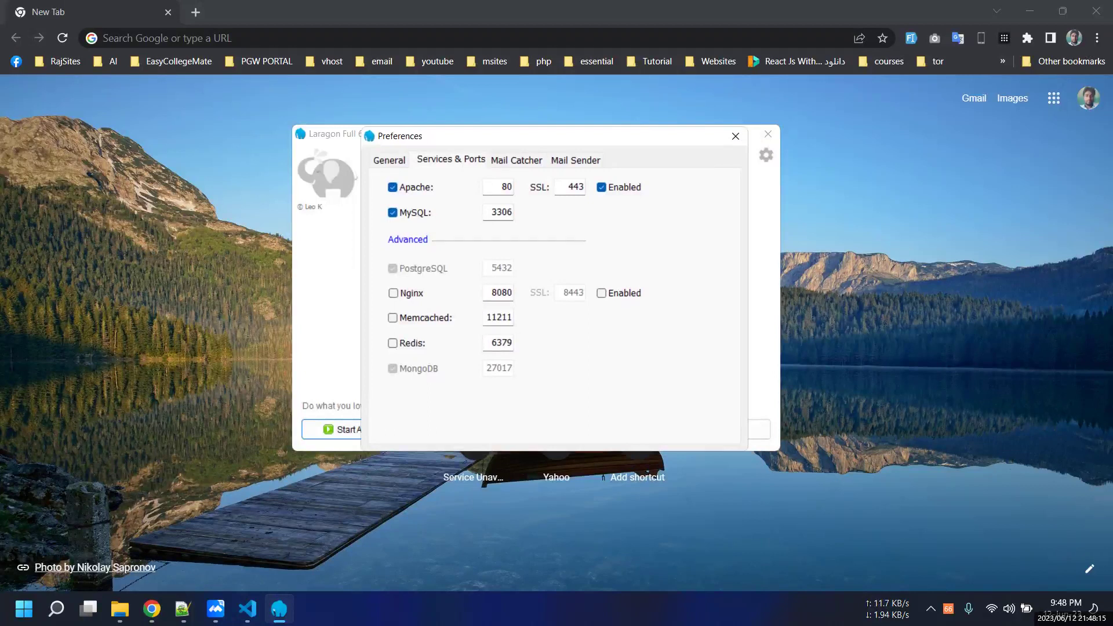
{"action": "left_click_drag", "start_coordinate": [496, 142], "coordinate": [482, 136]}
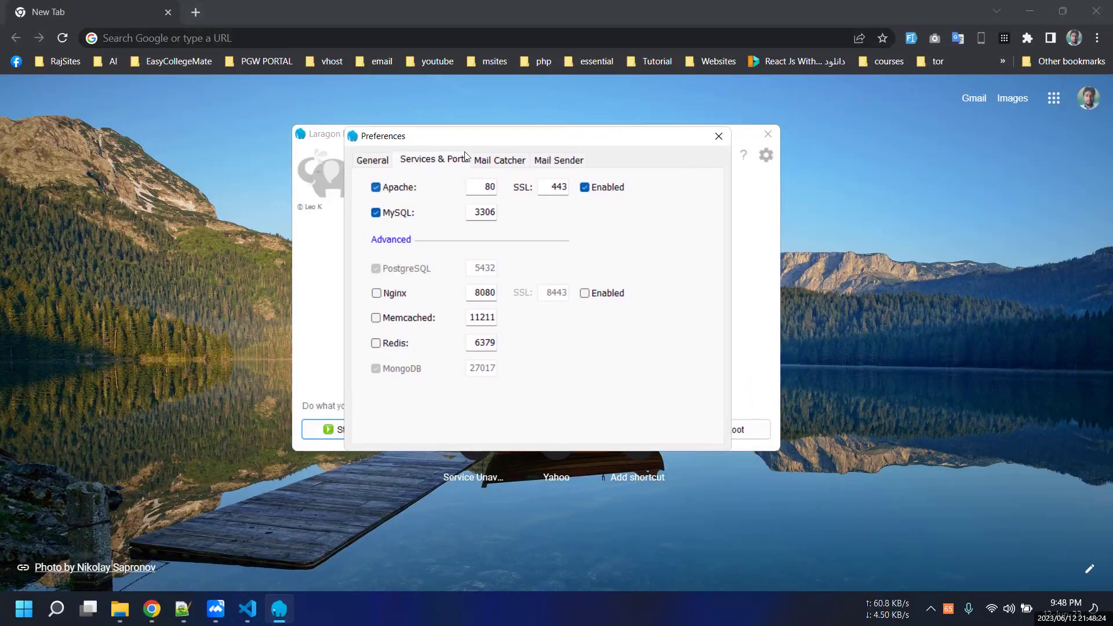
{"action": "mouse_move", "coordinate": [496, 145]}
{"action": "left_mouse_down"}
{"action": "mouse_move", "coordinate": [549, 145]}
{"action": "mouse_move", "coordinate": [508, 146]}
{"action": "left_mouse_up"}
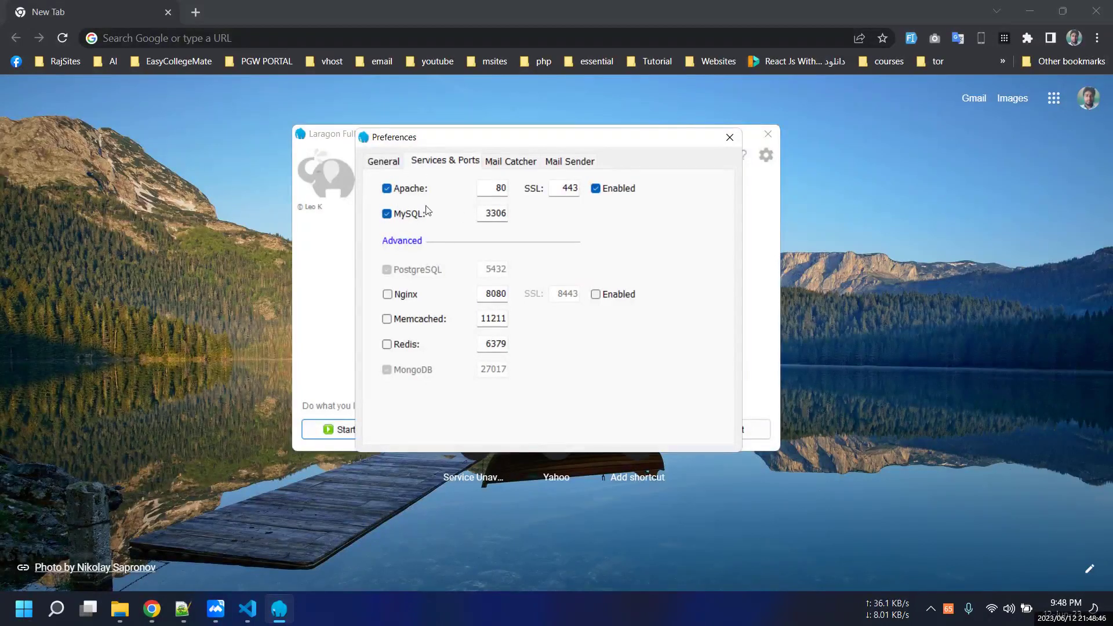
{"action": "left_click_drag", "start_coordinate": [449, 141], "coordinate": [421, 134]}
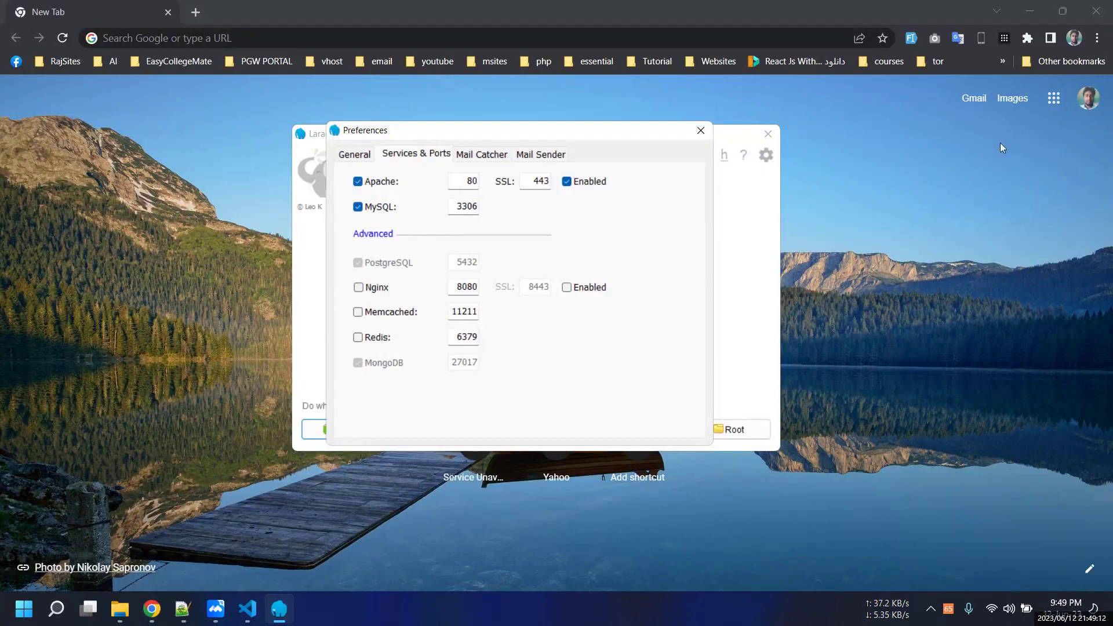
{"action": "left_click_drag", "start_coordinate": [455, 135], "coordinate": [421, 135]}
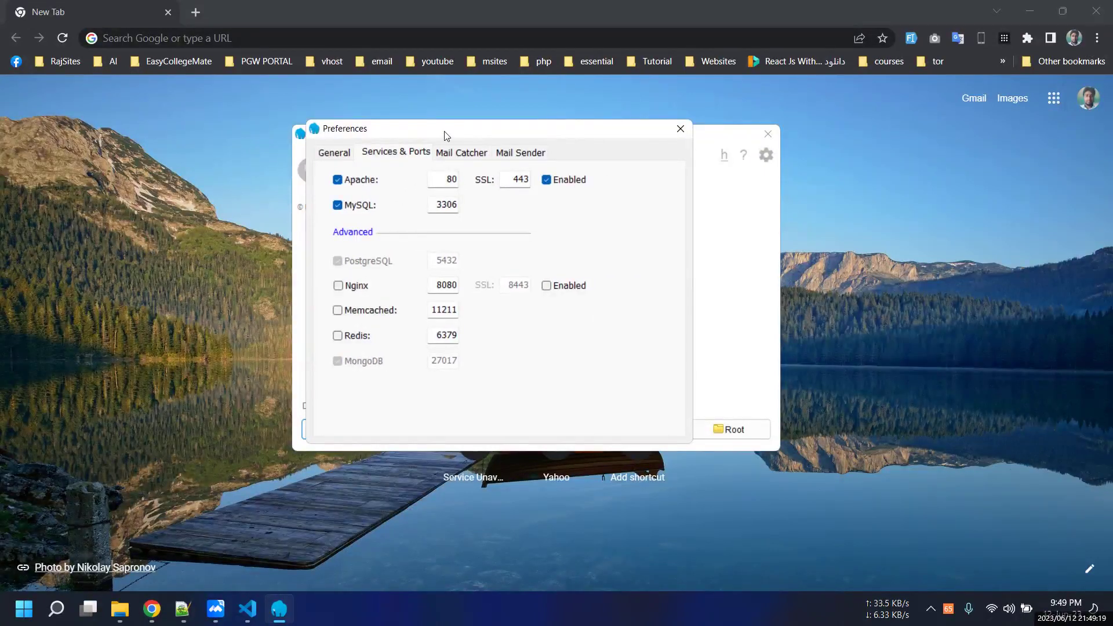
{"action": "left_click", "coordinate": [680, 129]}
- Examine Laragon's main menu and the entries in its Laragon submenu, leaving it without choosing anything
{"action": "left_click_drag", "start_coordinate": [471, 142], "coordinate": [520, 133]}
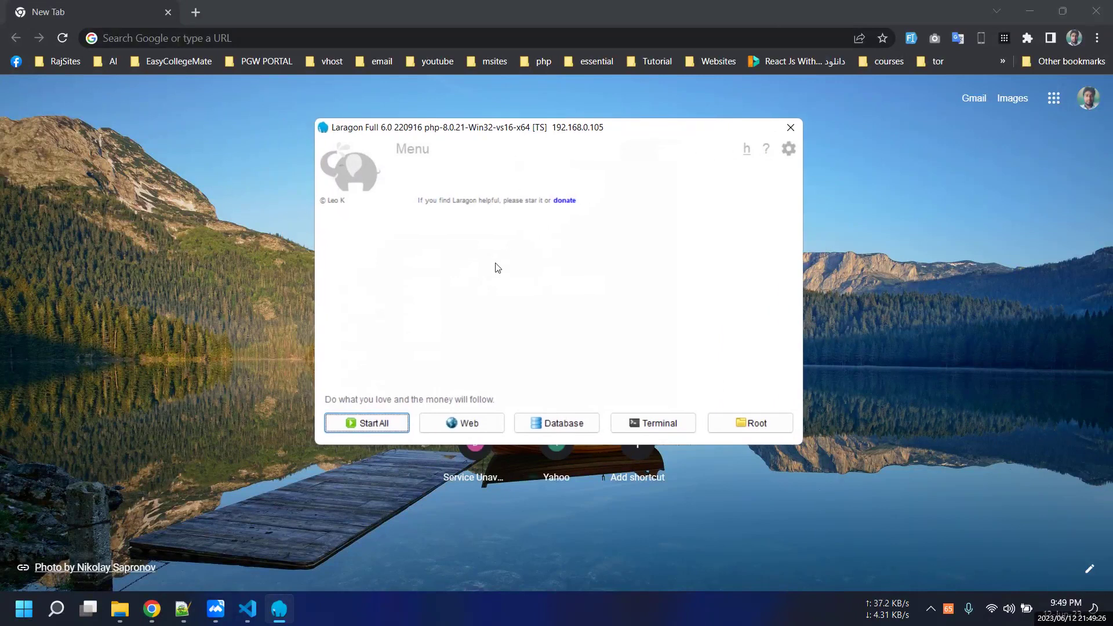
{"action": "left_click", "coordinate": [420, 153]}
{"action": "left_click", "coordinate": [371, 240]}
{"action": "right_click", "coordinate": [494, 232]}
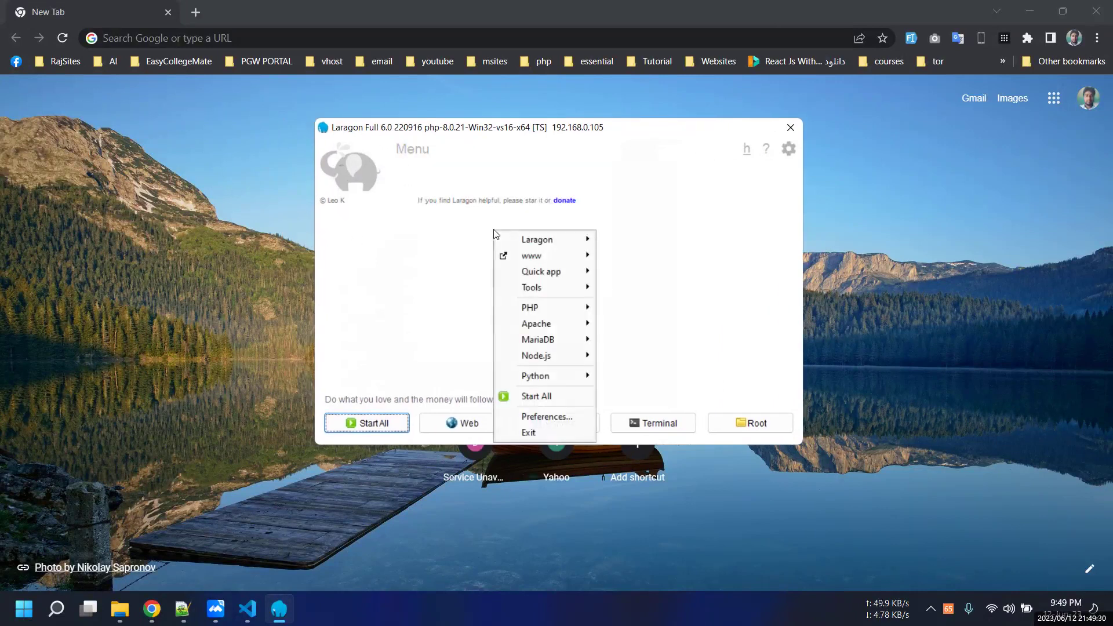
{"action": "left_click", "coordinate": [484, 253]}
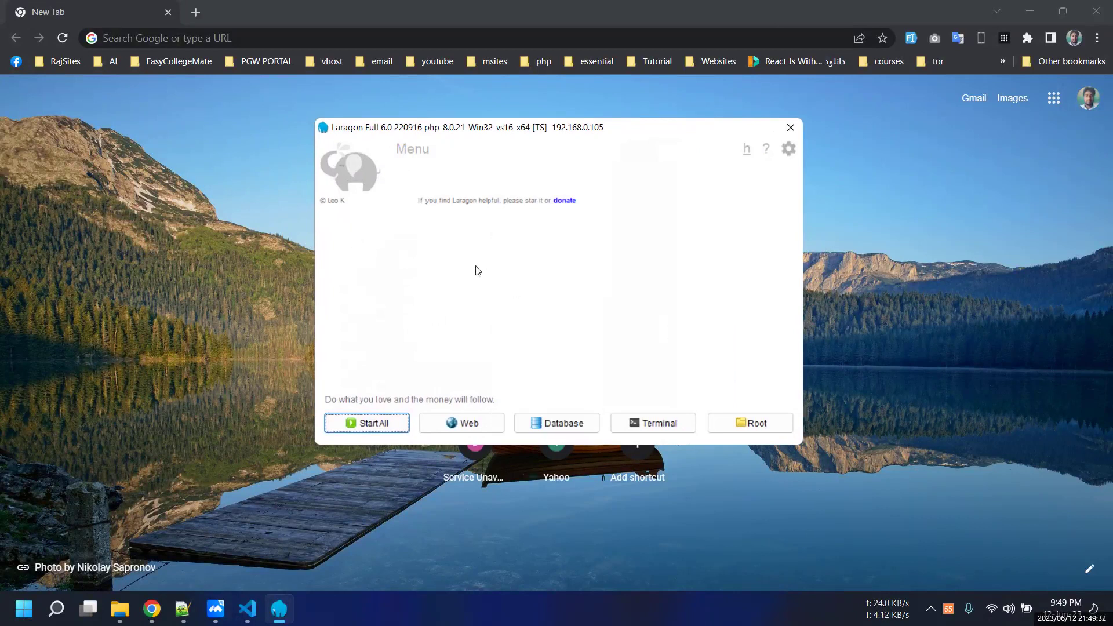
{"action": "right_click", "coordinate": [573, 249]}
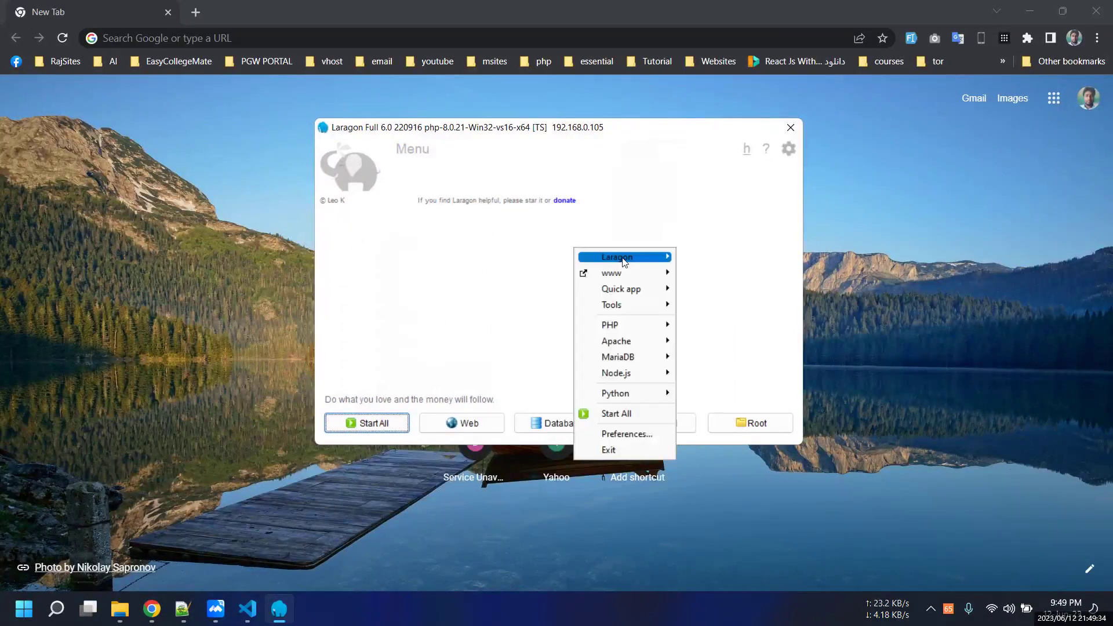
{"action": "mouse_move", "coordinate": [623, 262]}
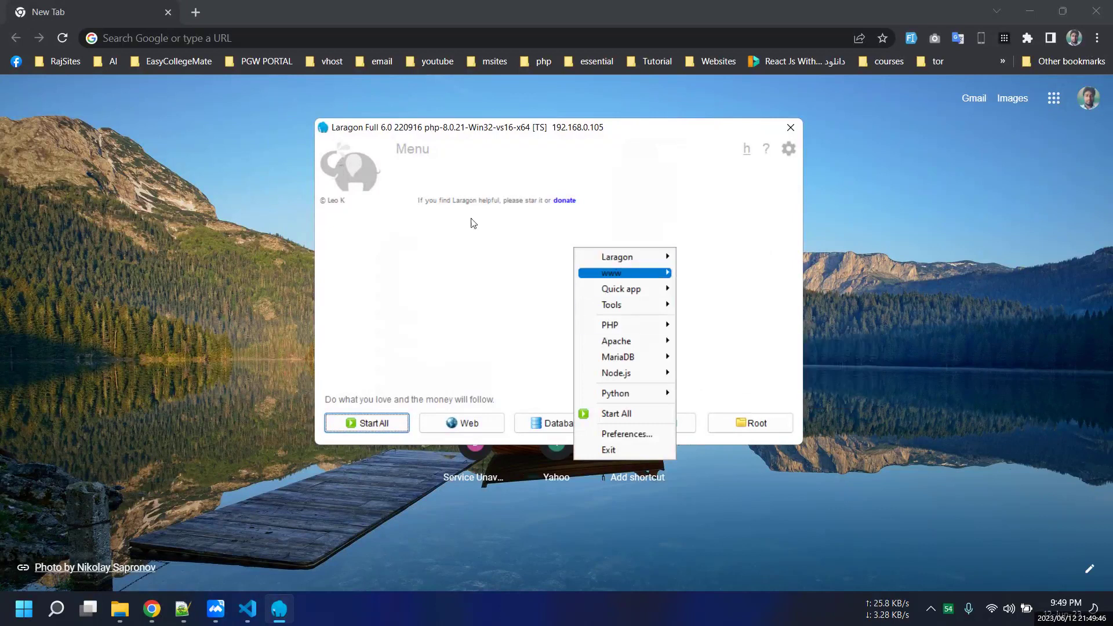
{"action": "left_click_drag", "start_coordinate": [527, 129], "coordinate": [454, 130]}
{"action": "right_click", "coordinate": [455, 240]}
{"action": "left_click", "coordinate": [437, 230]}
{"action": "right_click", "coordinate": [481, 217]}
{"action": "mouse_move", "coordinate": [534, 231]}
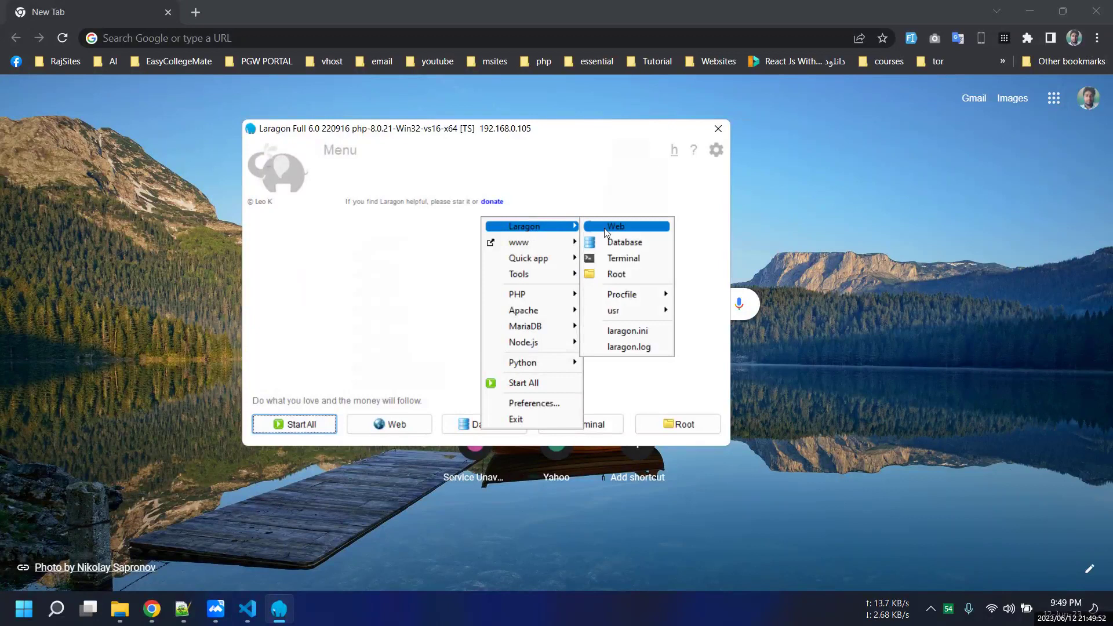
{"action": "left_click", "coordinate": [341, 185]}
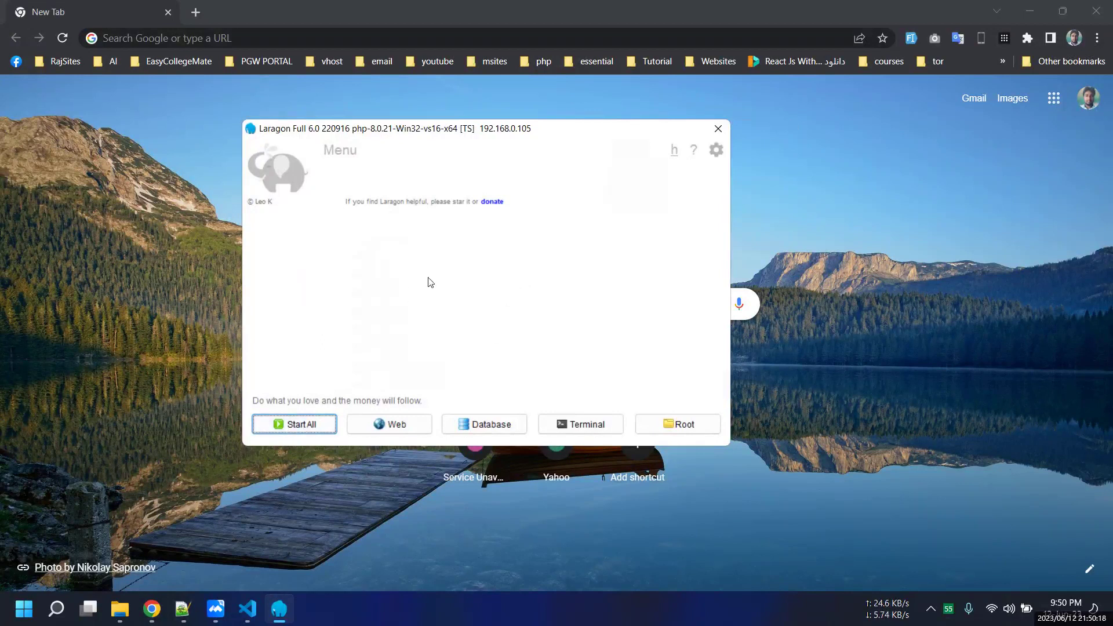
- Start all Laragon services and stop them again
{"action": "left_click_drag", "start_coordinate": [446, 135], "coordinate": [366, 112]}
{"action": "left_click", "coordinate": [379, 415]}
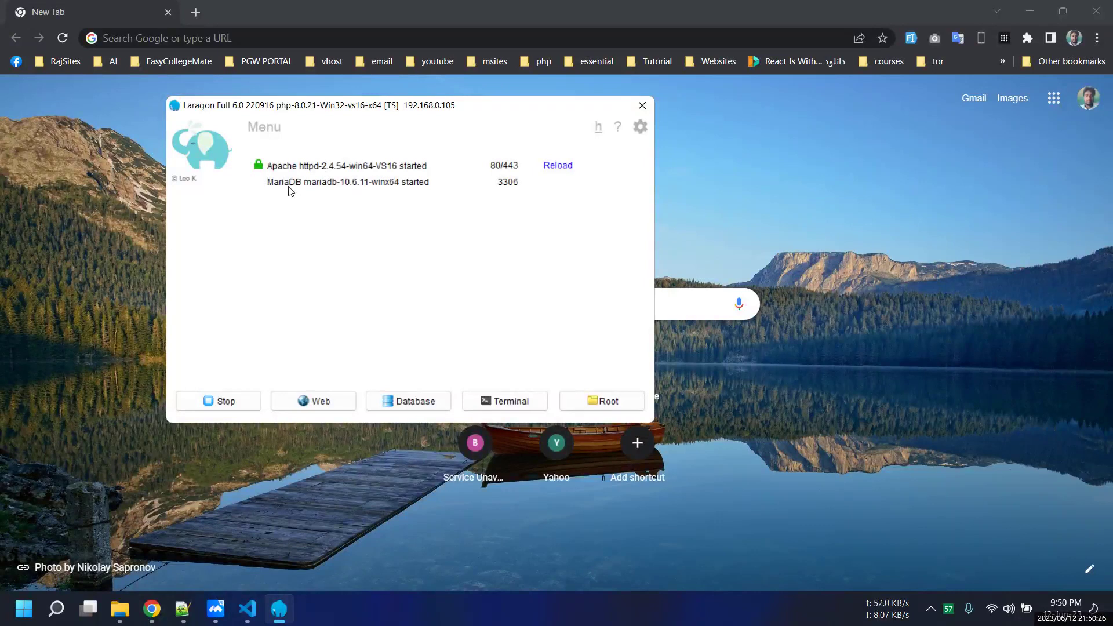
{"action": "left_click_drag", "start_coordinate": [361, 111], "coordinate": [419, 111]}
{"action": "left_click", "coordinate": [302, 393]}
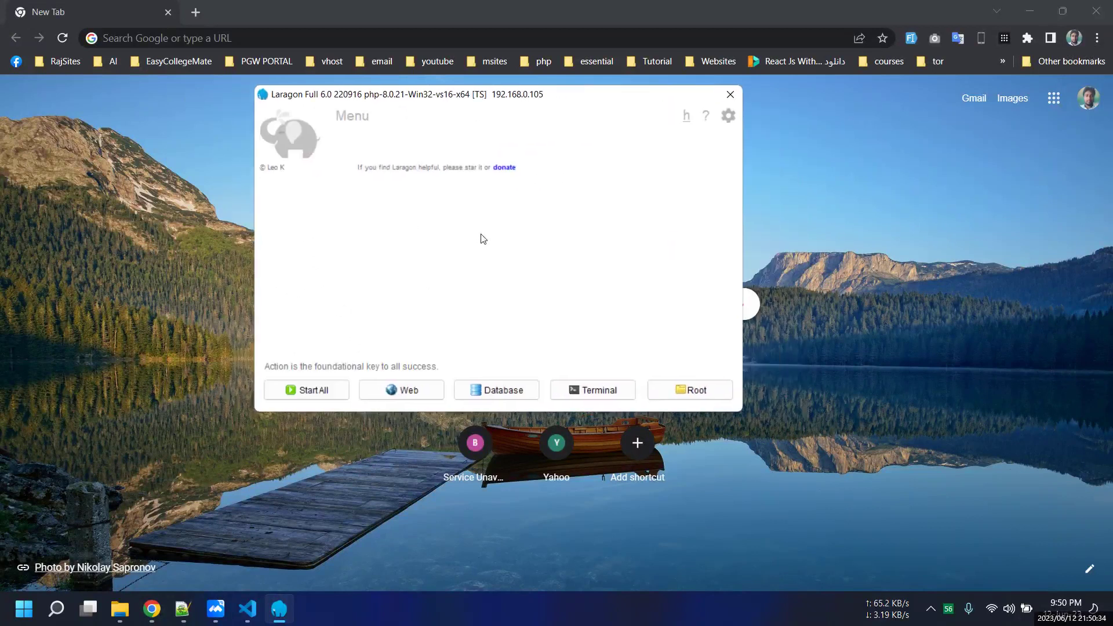
- Switch the database version from MariaDB to mysql-8.0.30-winx64 and start all Laragon services
{"action": "right_click", "coordinate": [483, 239]}
{"action": "mouse_move", "coordinate": [533, 344]}
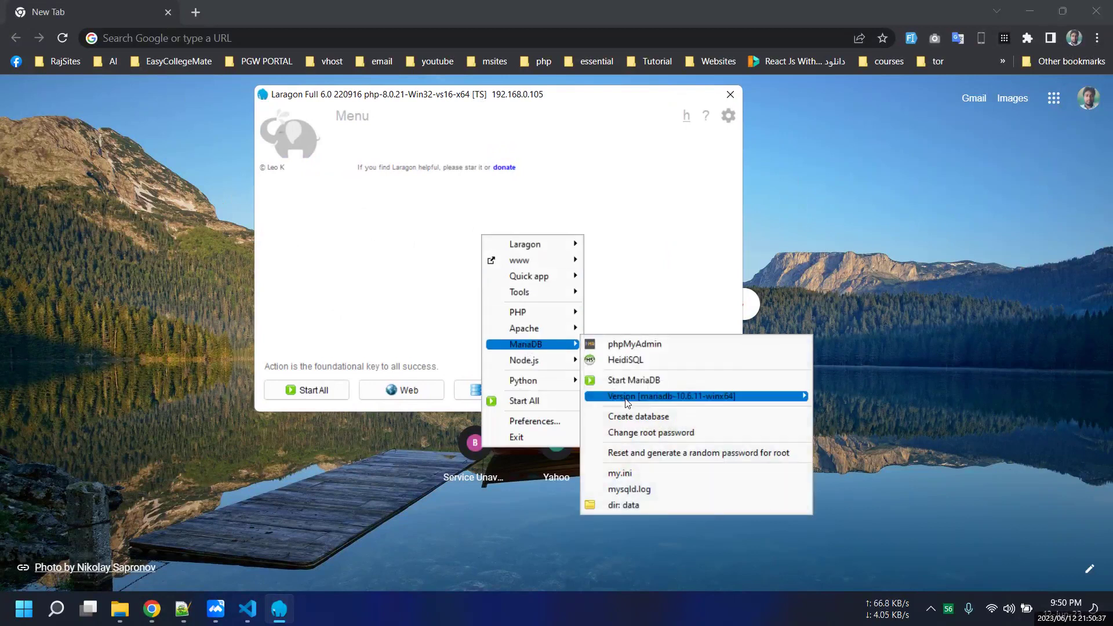
{"action": "mouse_move", "coordinate": [626, 403]}
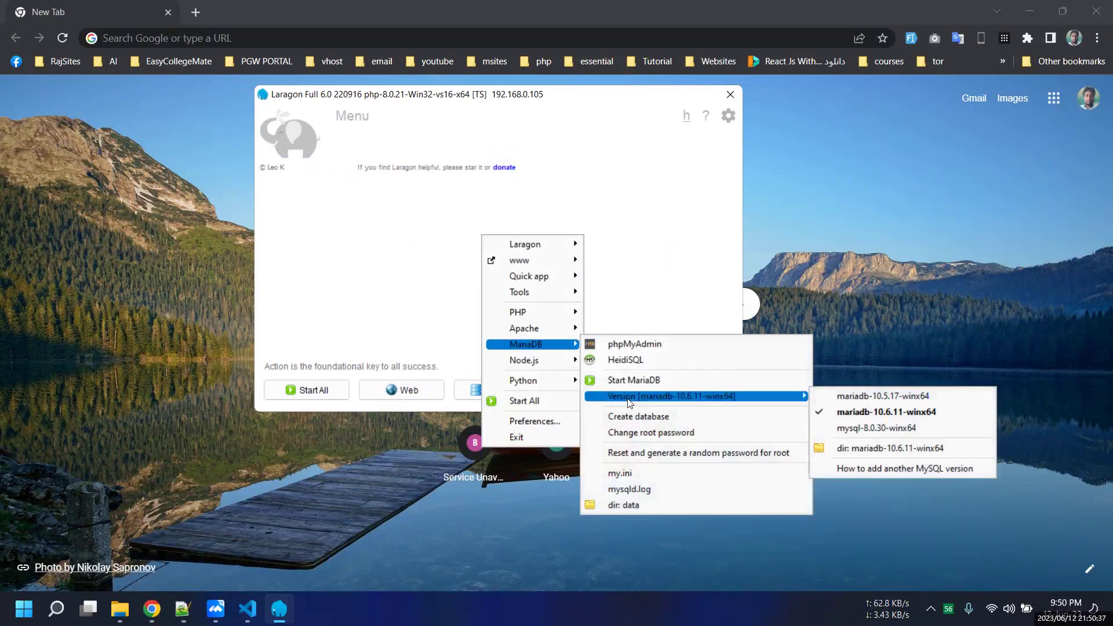
{"action": "left_click", "coordinate": [897, 431]}
{"action": "left_click", "coordinate": [316, 392]}
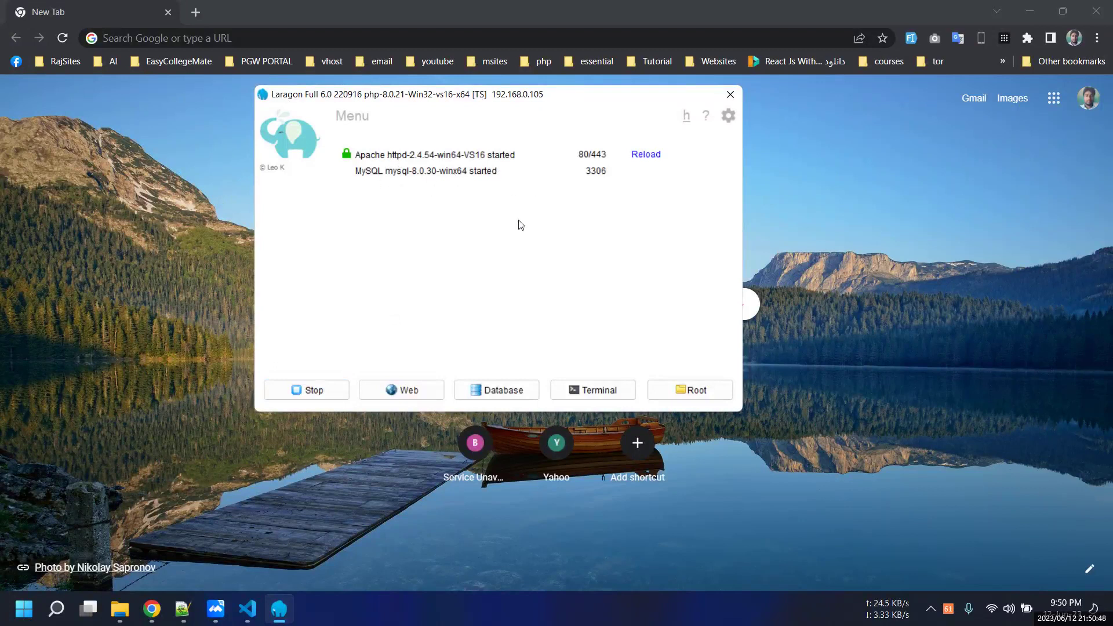
- Review the selectable PHP versions in Laragon without choosing a different one
{"action": "left_click_drag", "start_coordinate": [507, 99], "coordinate": [436, 98]}
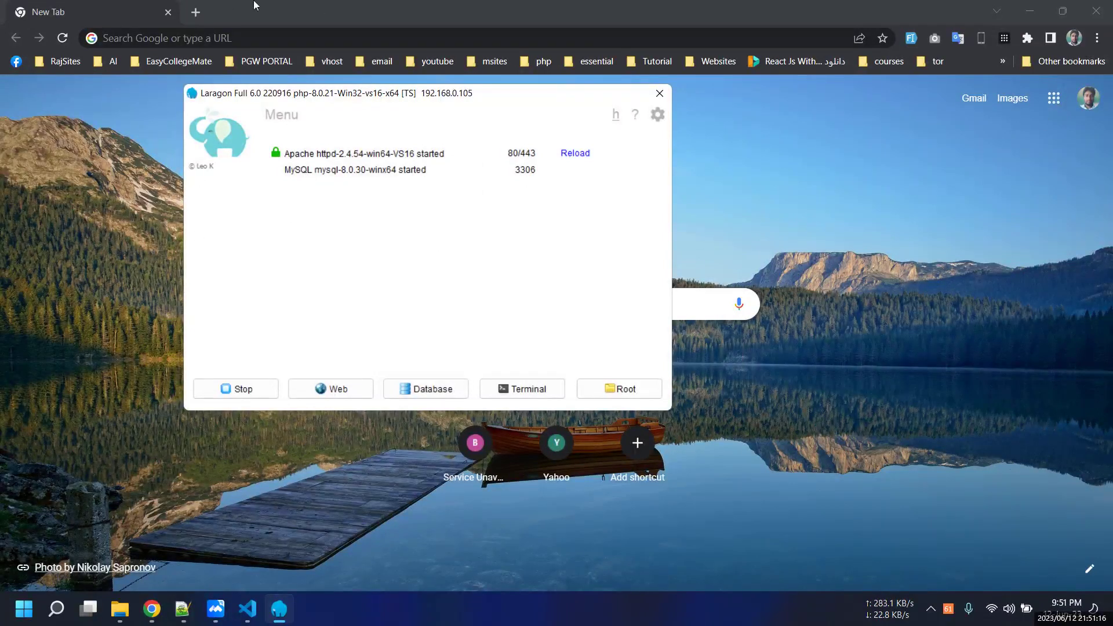
{"action": "mouse_move", "coordinate": [307, 174]}
{"action": "right_click", "coordinate": [351, 204]}
{"action": "mouse_move", "coordinate": [384, 282]}
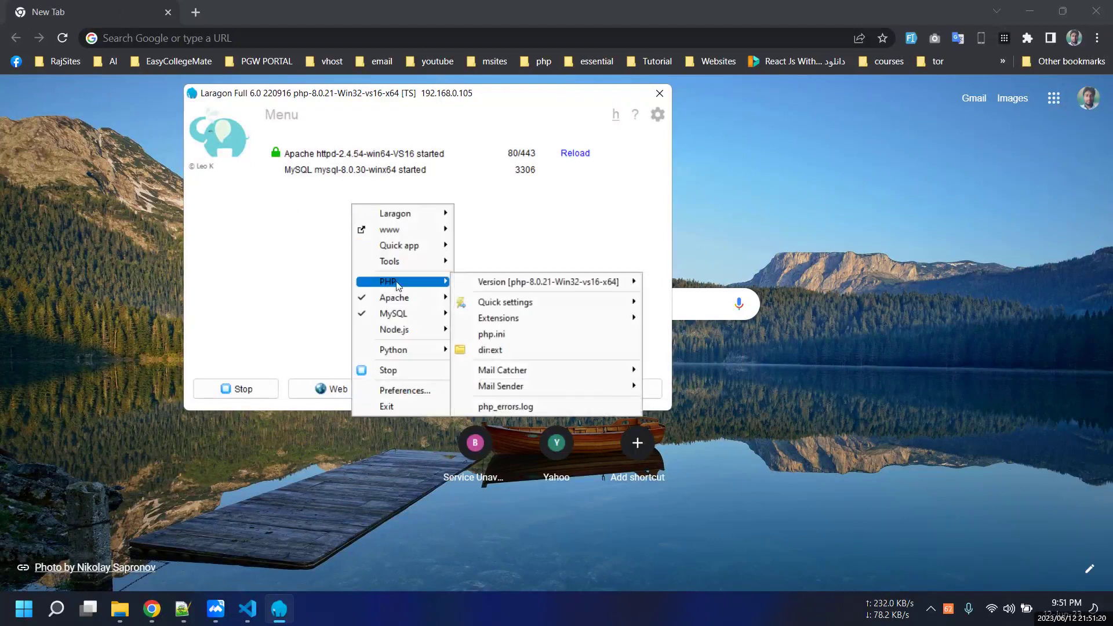
{"action": "mouse_move", "coordinate": [509, 287]}
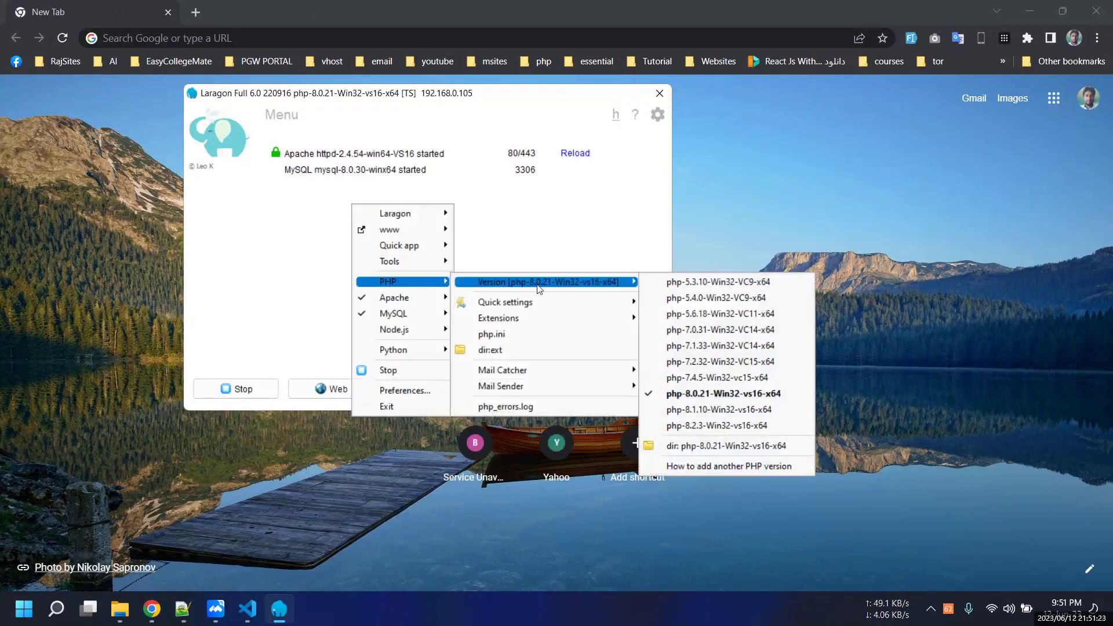
{"action": "left_click", "coordinate": [560, 226]}
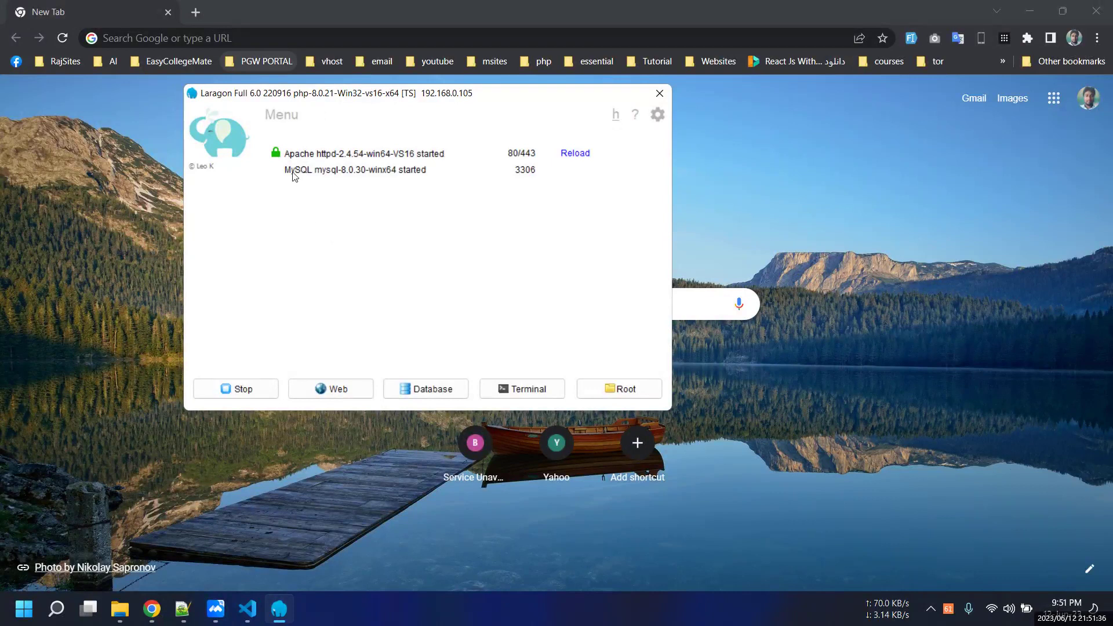
{"action": "left_click_drag", "start_coordinate": [396, 99], "coordinate": [469, 112]}
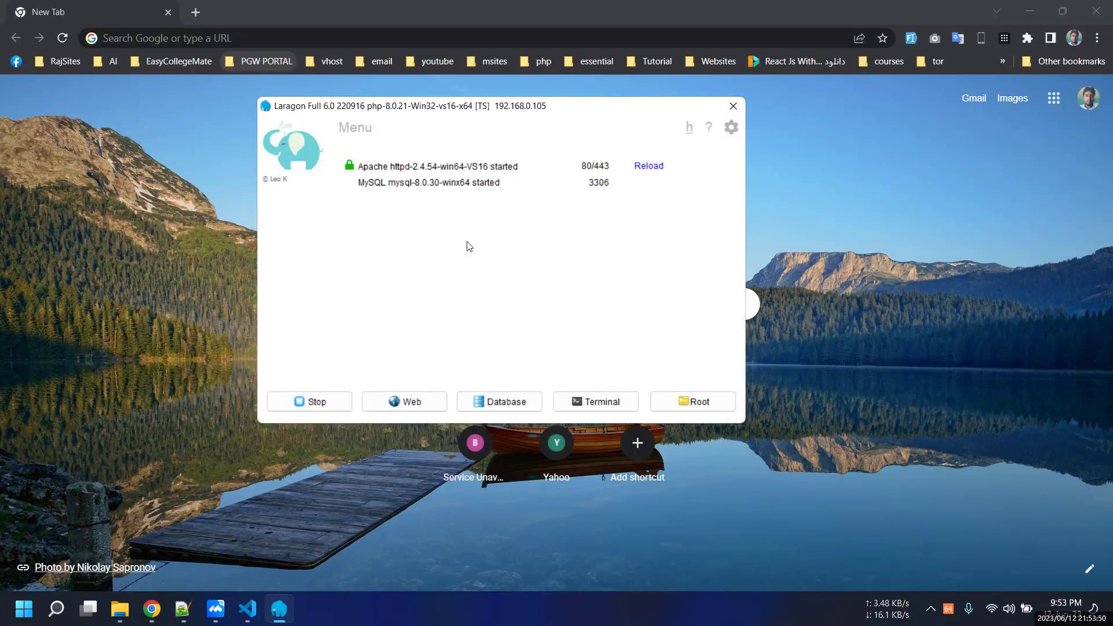
{"action": "left_click_drag", "start_coordinate": [490, 258], "coordinate": [534, 262]}
{"action": "left_click_drag", "start_coordinate": [525, 112], "coordinate": [520, 112]}
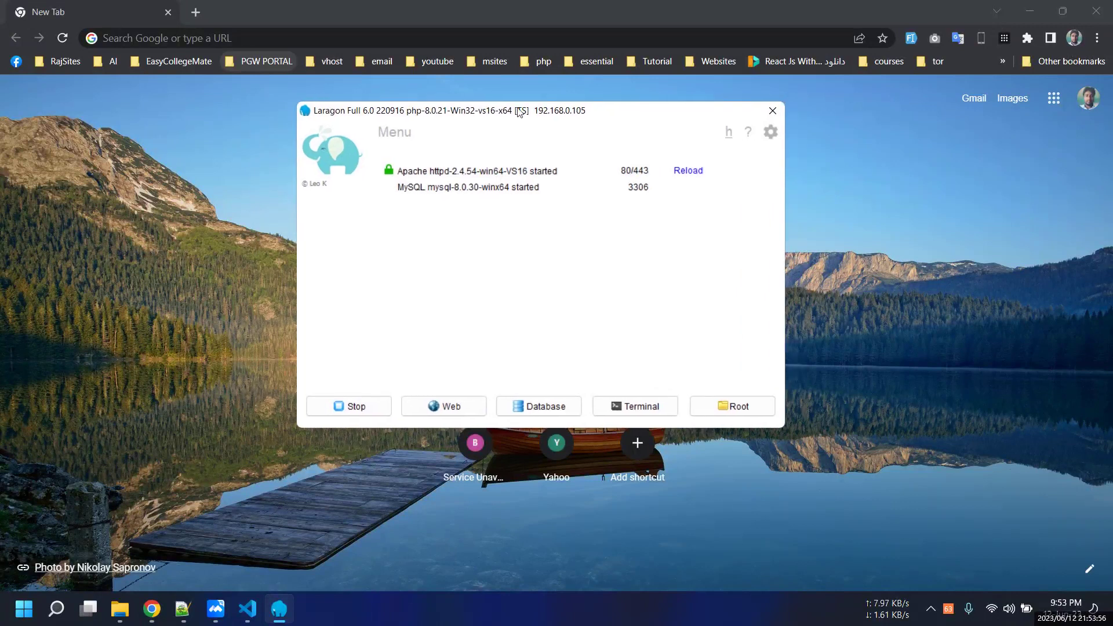
{"action": "left_click_drag", "start_coordinate": [544, 115], "coordinate": [511, 123]}
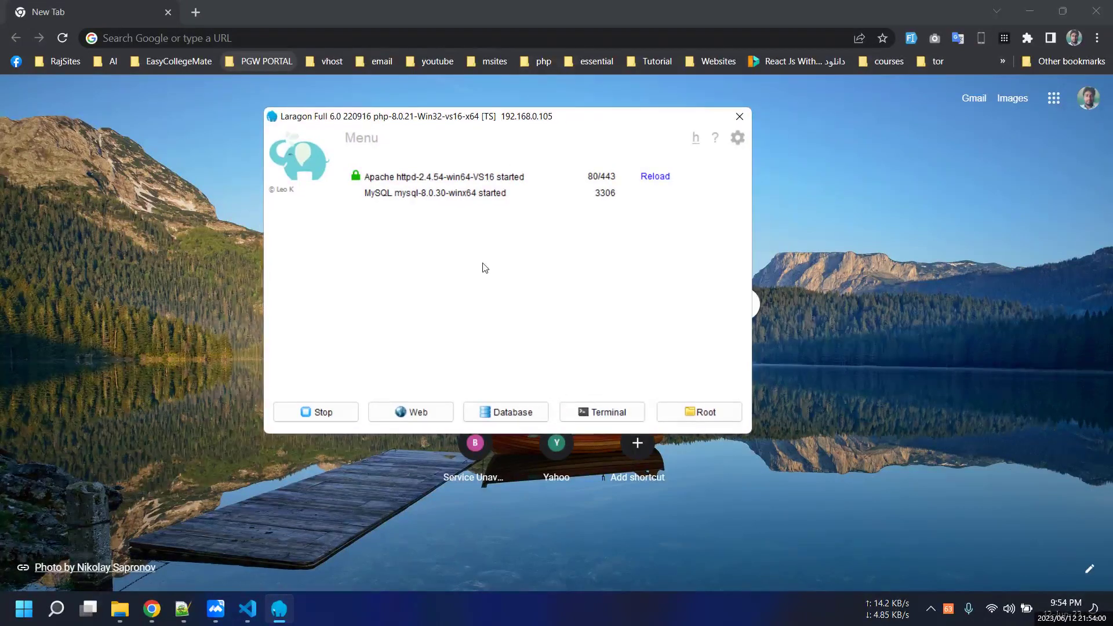
{"action": "left_click_drag", "start_coordinate": [454, 118], "coordinate": [541, 124]}
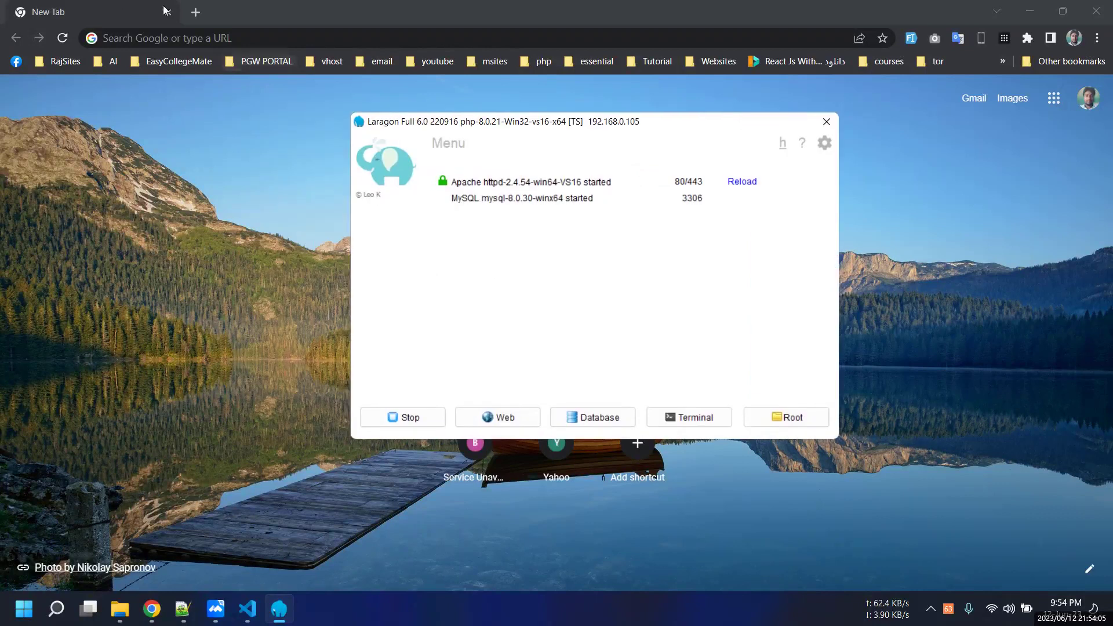
{"action": "left_click", "coordinate": [166, 33]}
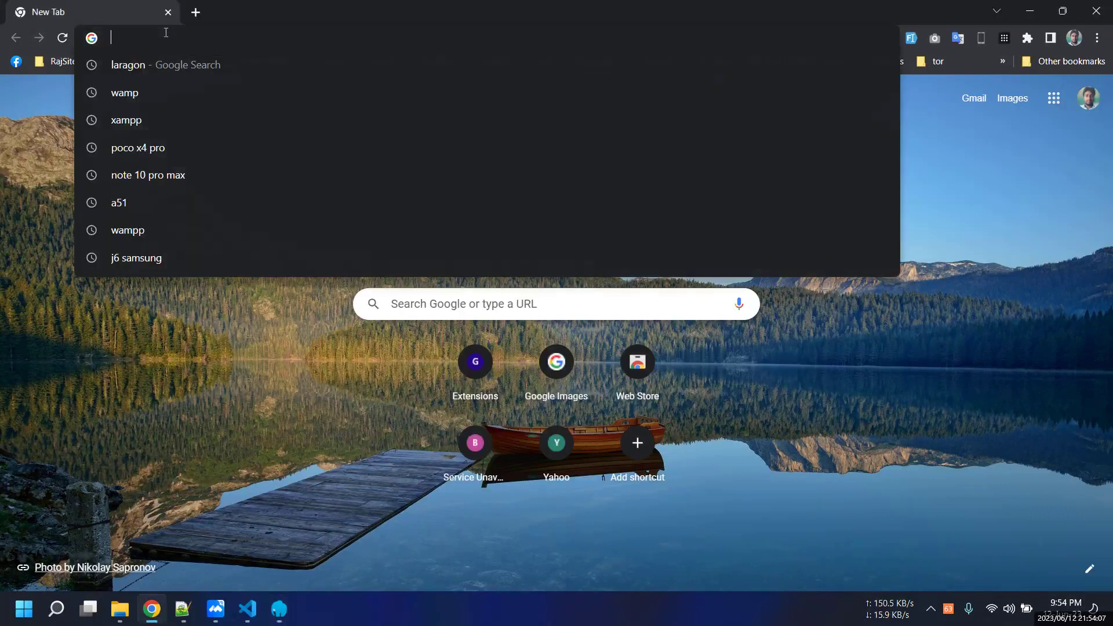
{"action": "type", "text": "php"}
{"action": "key", "text": "BackSpace"}
{"action": "key", "text": "BackSpace"}
{"action": "key", "text": "BackSpace"}
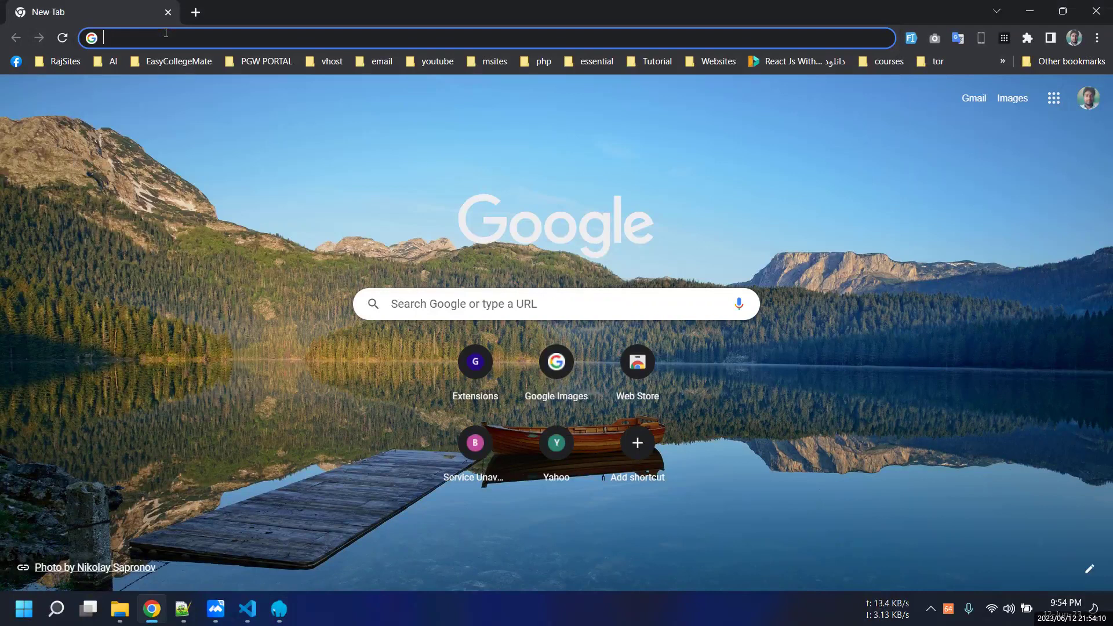
- Return to Laragon and examine its list of available PHP versions again
{"action": "left_click", "coordinate": [279, 609]}
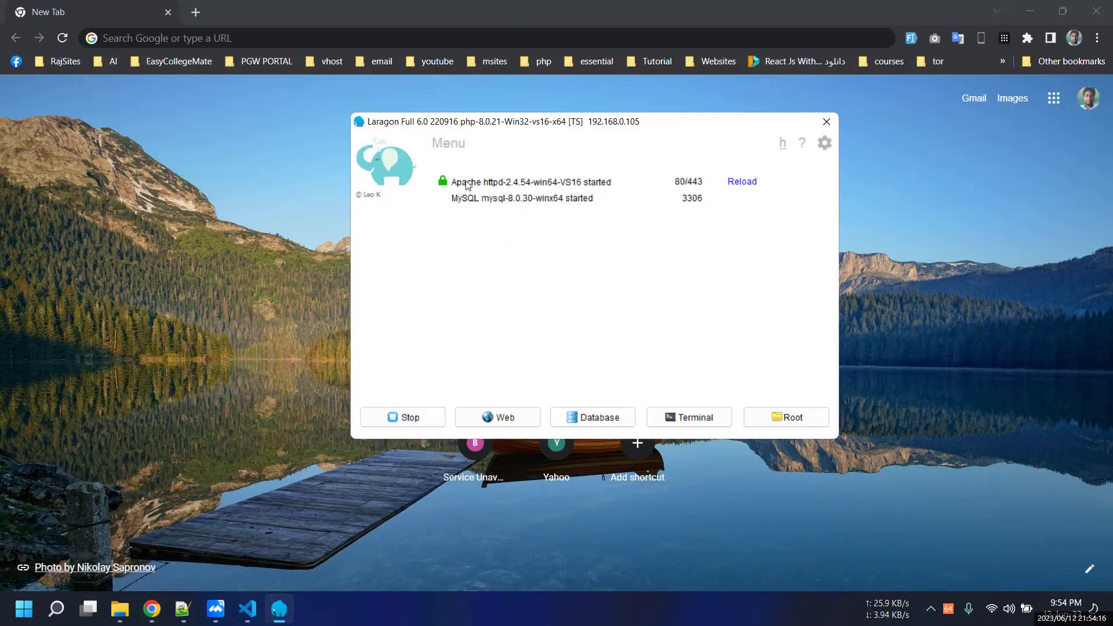
{"action": "left_click_drag", "start_coordinate": [542, 122], "coordinate": [445, 123]}
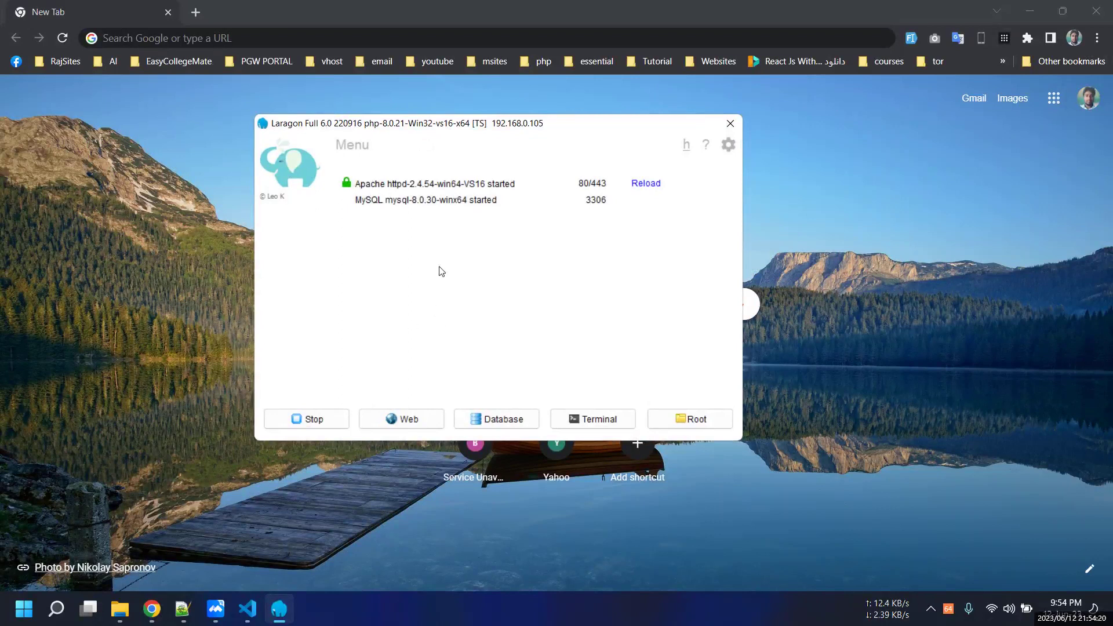
{"action": "left_click_drag", "start_coordinate": [442, 122], "coordinate": [488, 116]}
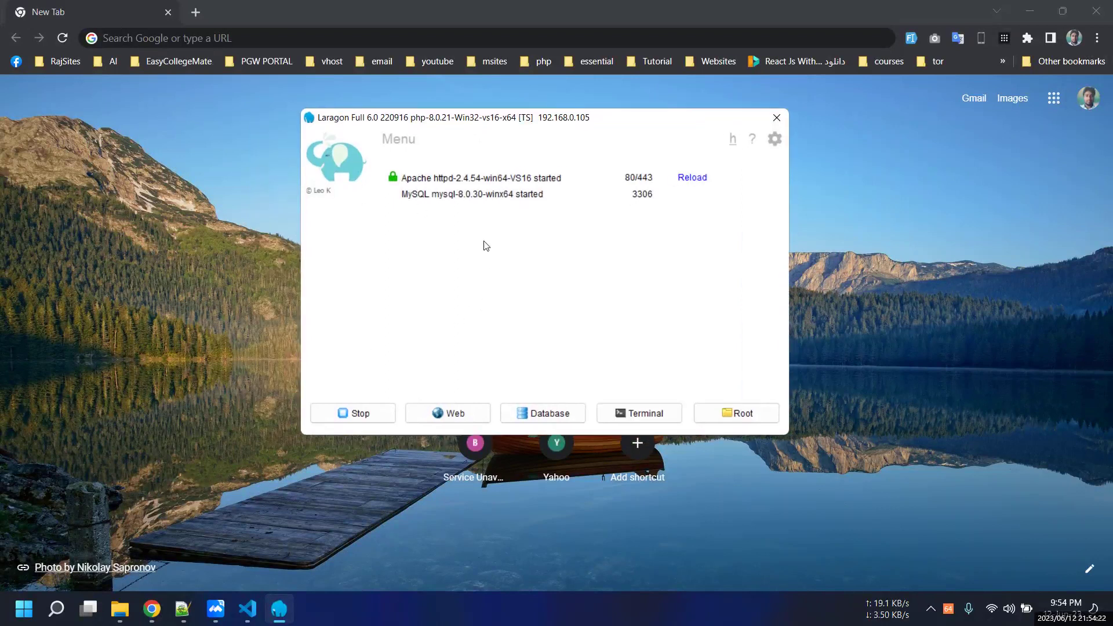
{"action": "right_click", "coordinate": [476, 227]}
{"action": "mouse_move", "coordinate": [510, 303]}
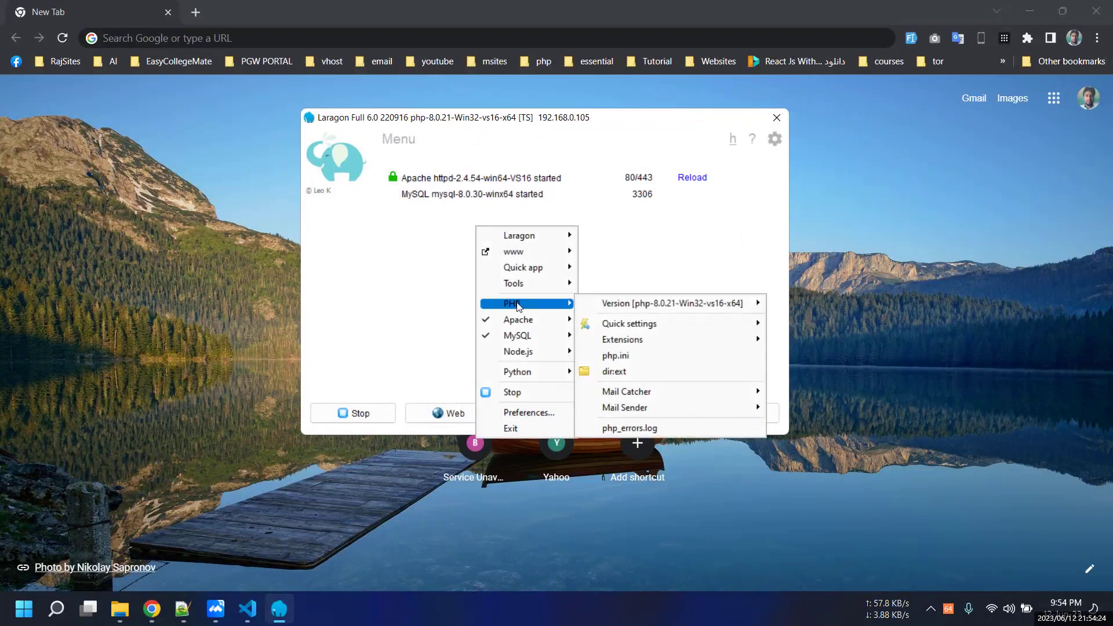
{"action": "mouse_move", "coordinate": [633, 306]}
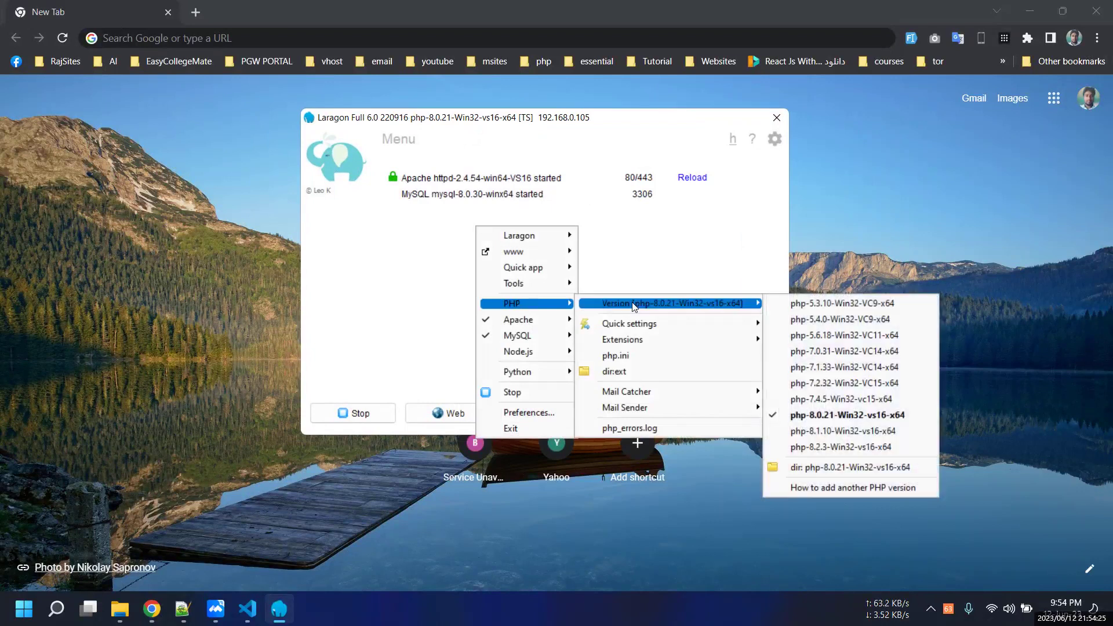
{"action": "left_click", "coordinate": [835, 448]}
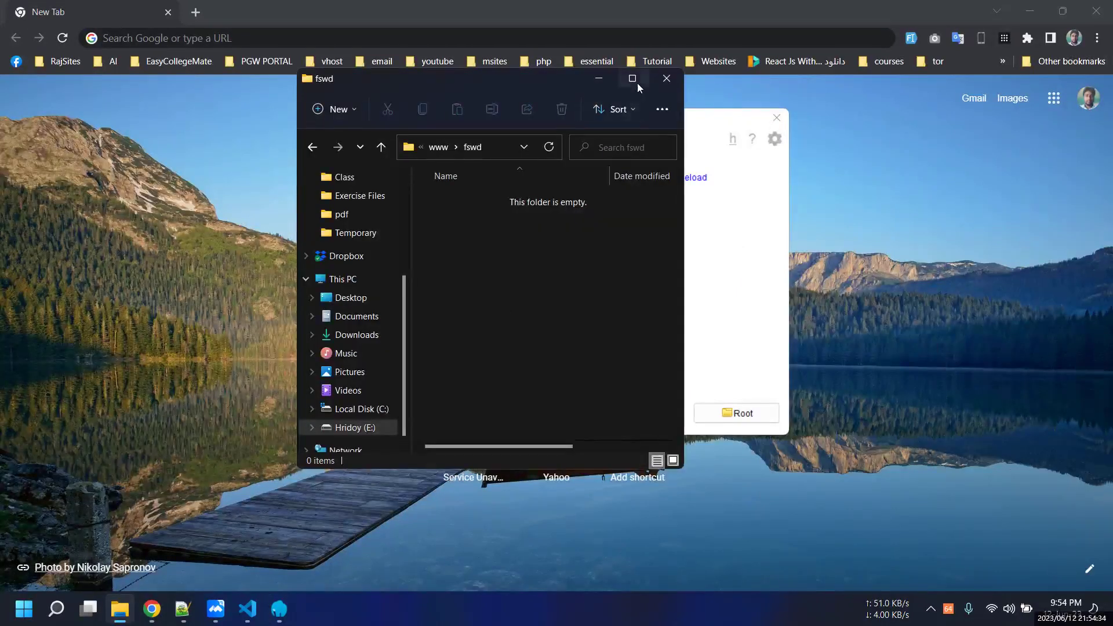
- Maximize the File Explorer window and open the laragon folder inside Localhost on drive E:
{"action": "left_click", "coordinate": [637, 82]}
{"action": "left_click", "coordinate": [35, 379]}
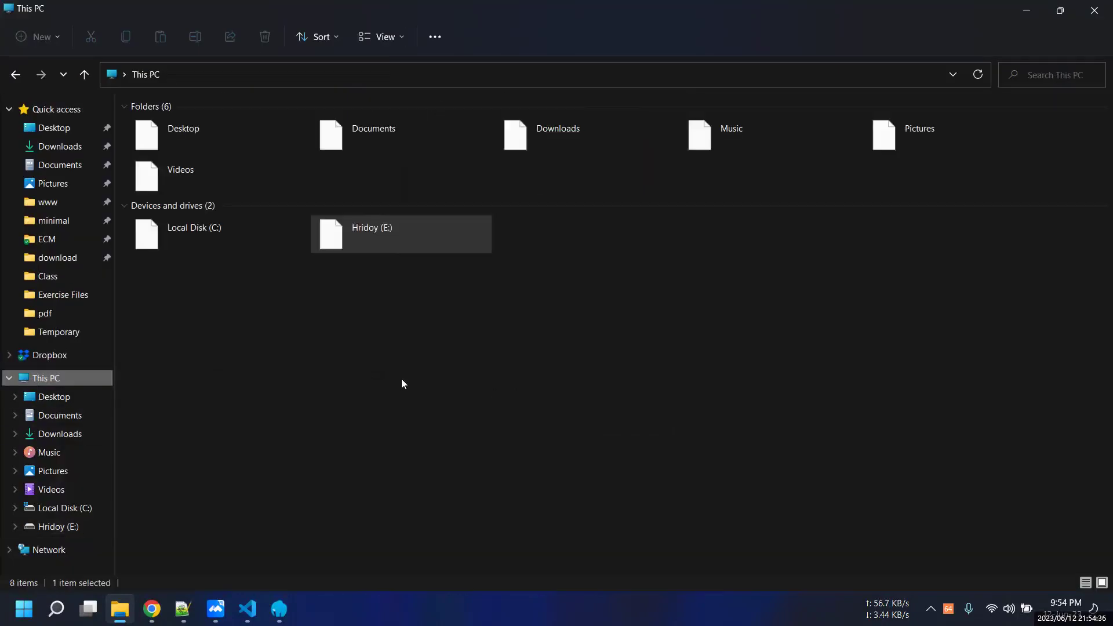
{"action": "double_click", "coordinate": [371, 247]}
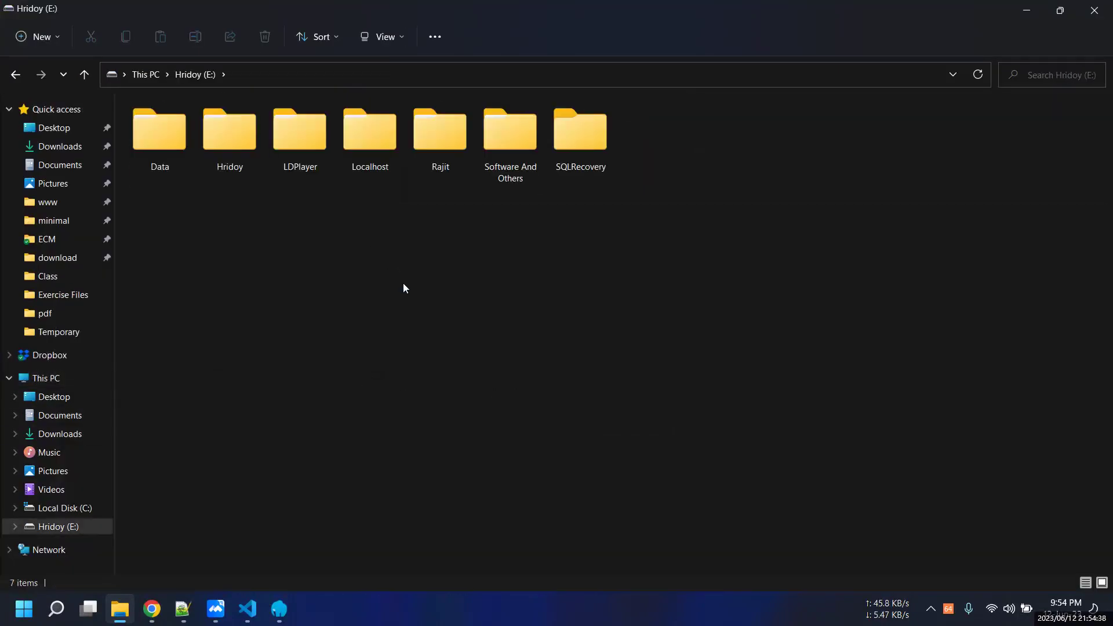
{"action": "left_click", "coordinate": [365, 152]}
{"action": "left_click", "coordinate": [544, 294]}
{"action": "double_click", "coordinate": [360, 137]}
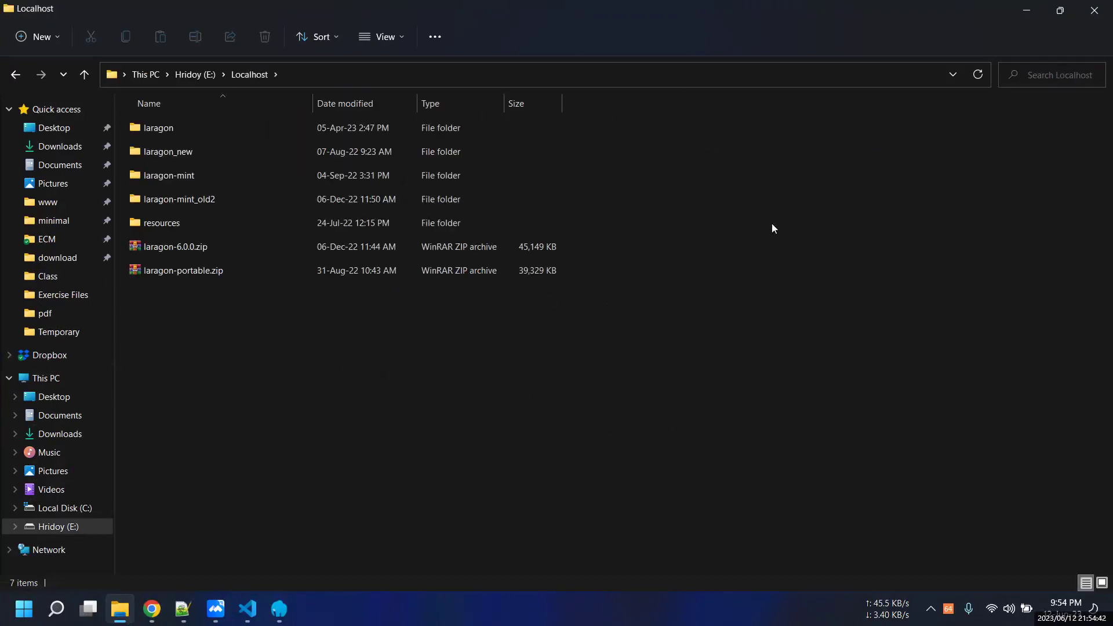
{"action": "left_click", "coordinate": [511, 364]}
{"action": "double_click", "coordinate": [150, 129]}
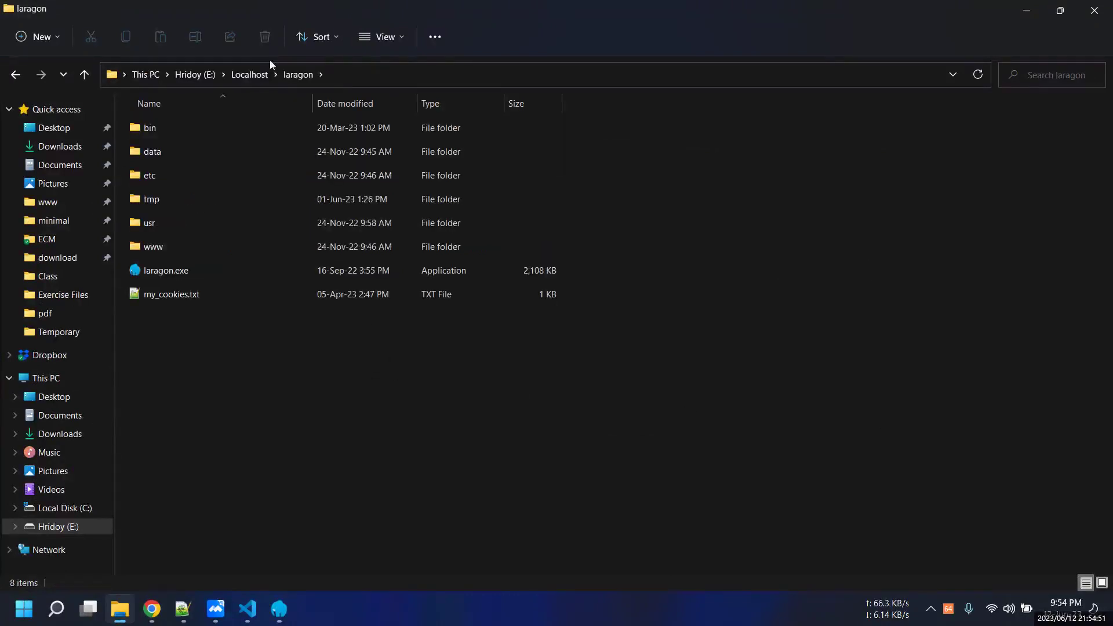
- Switch to Laragon, open localhost in the browser from its menu, and close that tab and minimize Chrome
{"action": "left_click", "coordinate": [279, 609]}
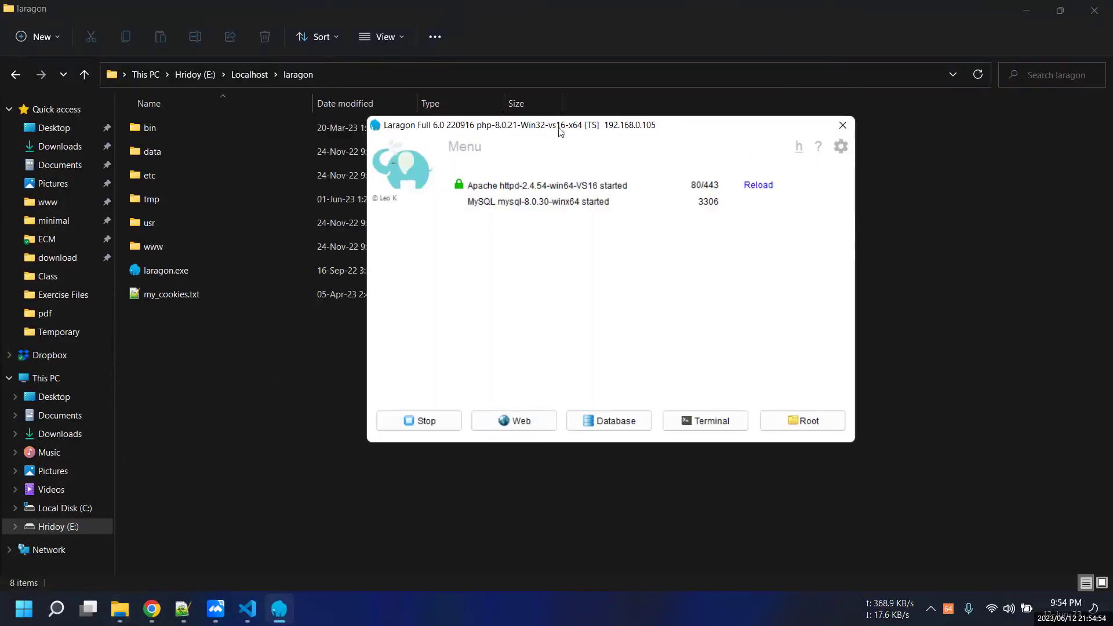
{"action": "left_click_drag", "start_coordinate": [597, 129], "coordinate": [611, 142]}
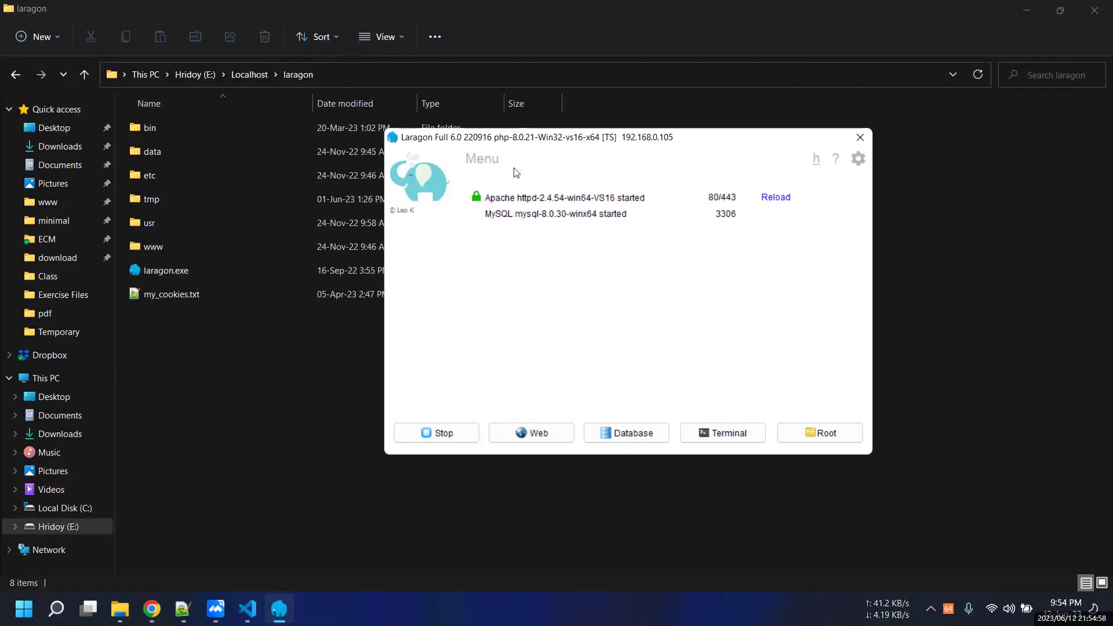
{"action": "left_click_drag", "start_coordinate": [583, 137], "coordinate": [612, 148]}
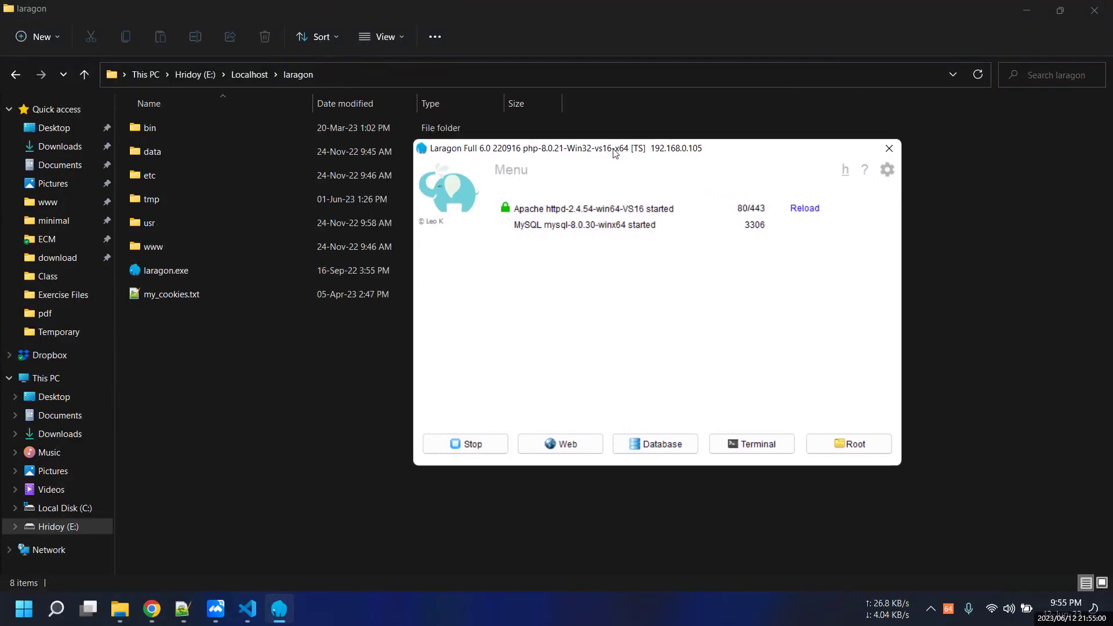
{"action": "right_click", "coordinate": [665, 264]}
{"action": "mouse_move", "coordinate": [717, 278]}
{"action": "left_click", "coordinate": [789, 273]}
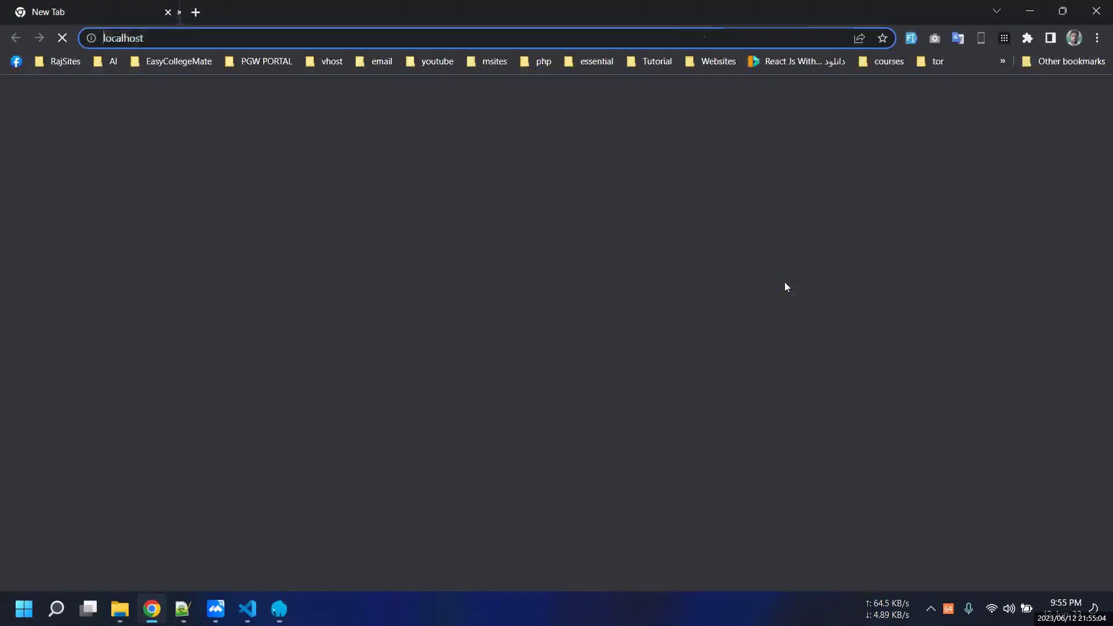
{"action": "left_click", "coordinate": [341, 12]}
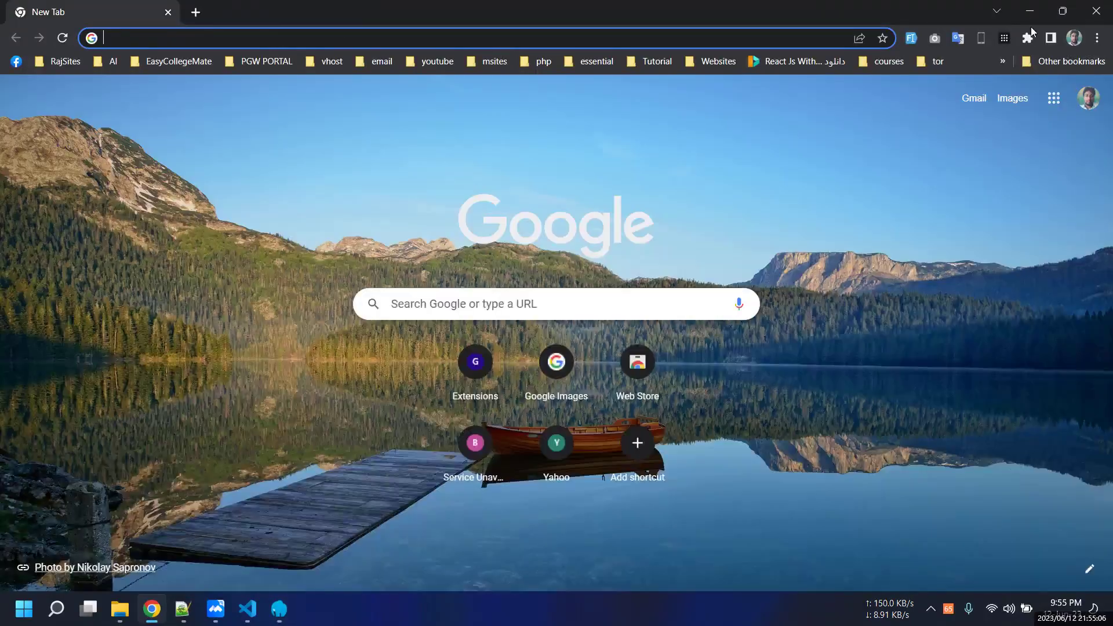
{"action": "left_click", "coordinate": [1030, 12]}
- View the contents of the www folder in File Explorer and return to the laragon folder
{"action": "left_click_drag", "start_coordinate": [611, 150], "coordinate": [559, 146]}
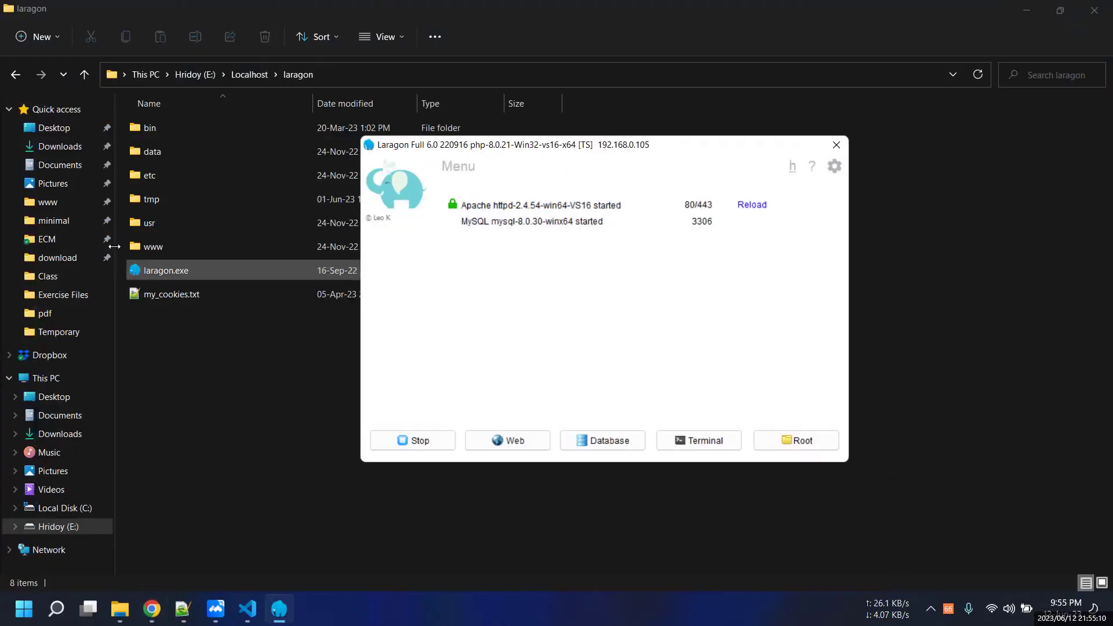
{"action": "left_click", "coordinate": [153, 248]}
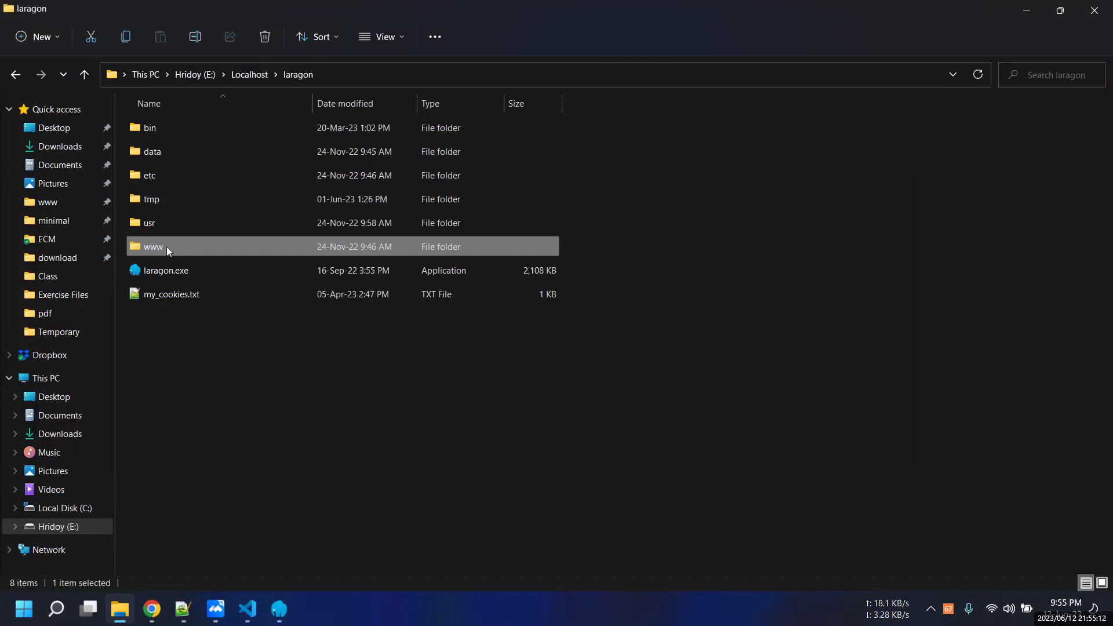
{"action": "double_click", "coordinate": [153, 247]}
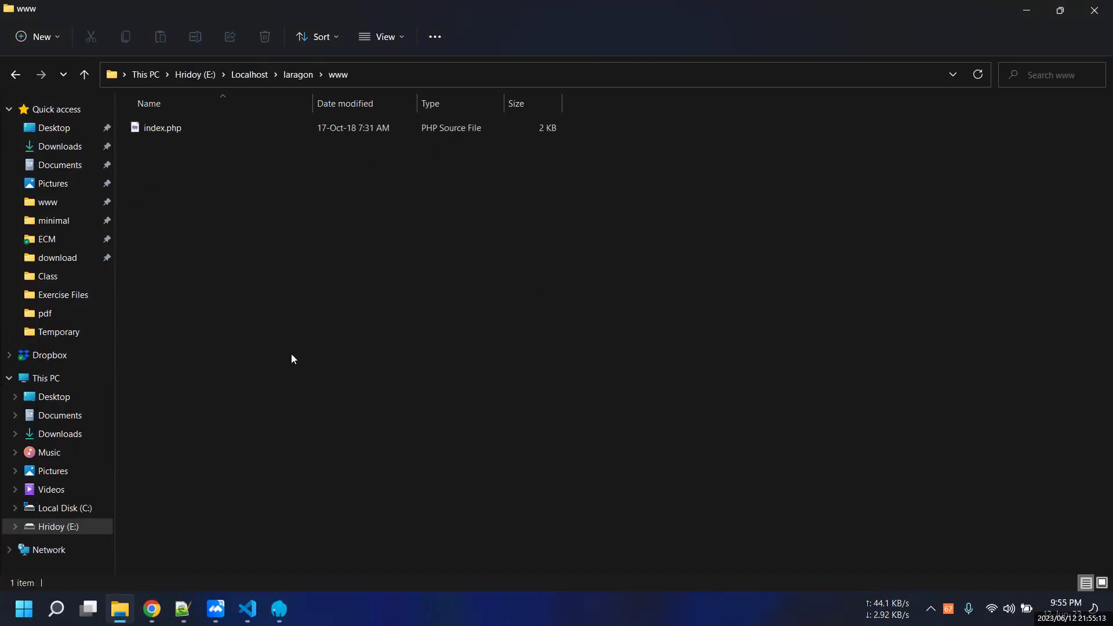
{"action": "left_click", "coordinate": [298, 75]}
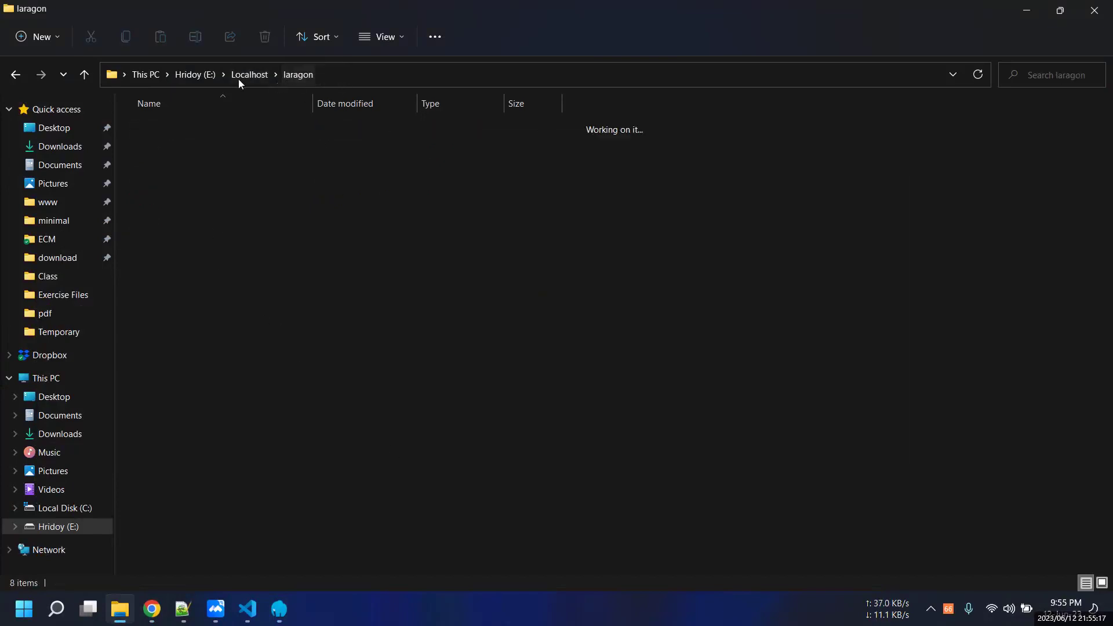
- Look at Laragon's main menu once more, and reopen the www folder inside the laragon directory
{"action": "left_click", "coordinate": [279, 609]}
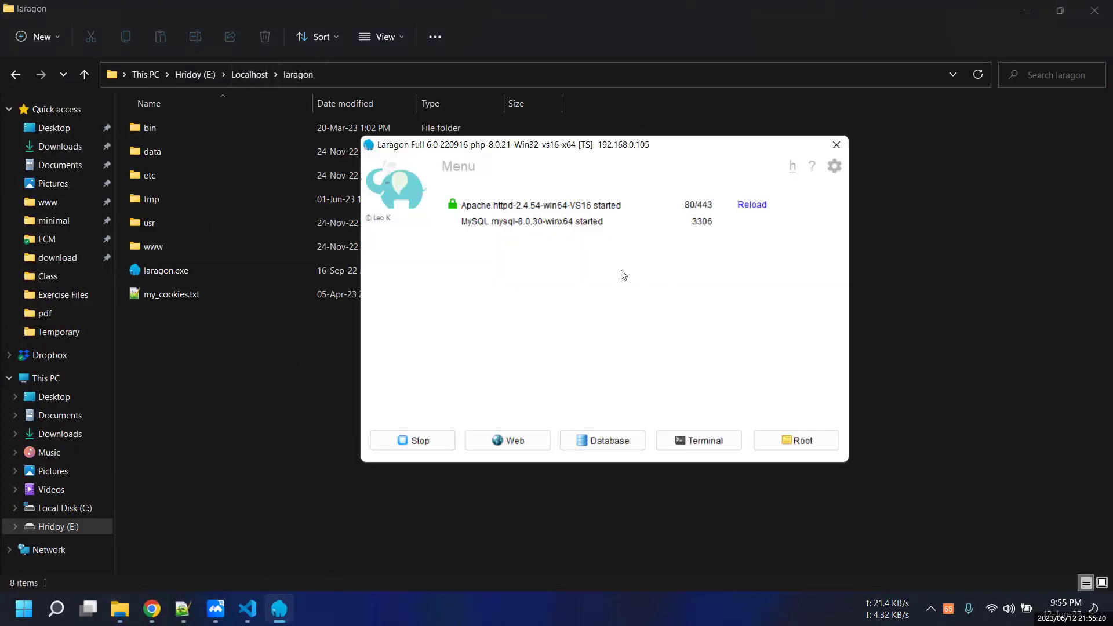
{"action": "right_click", "coordinate": [653, 278]}
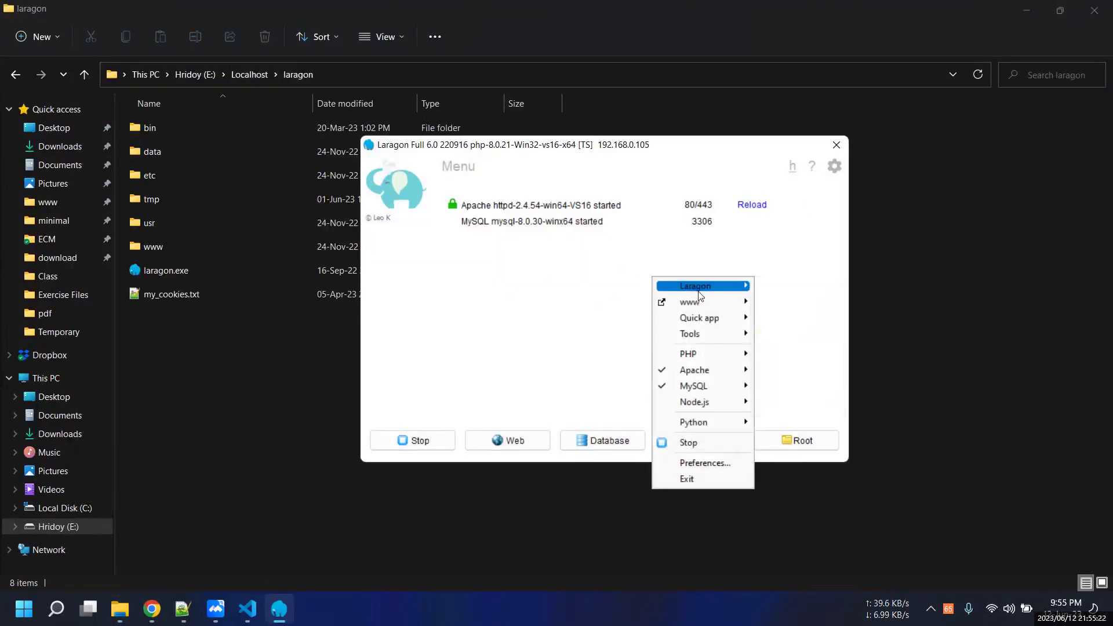
{"action": "mouse_move", "coordinate": [724, 286]}
{"action": "double_click", "coordinate": [161, 248]}
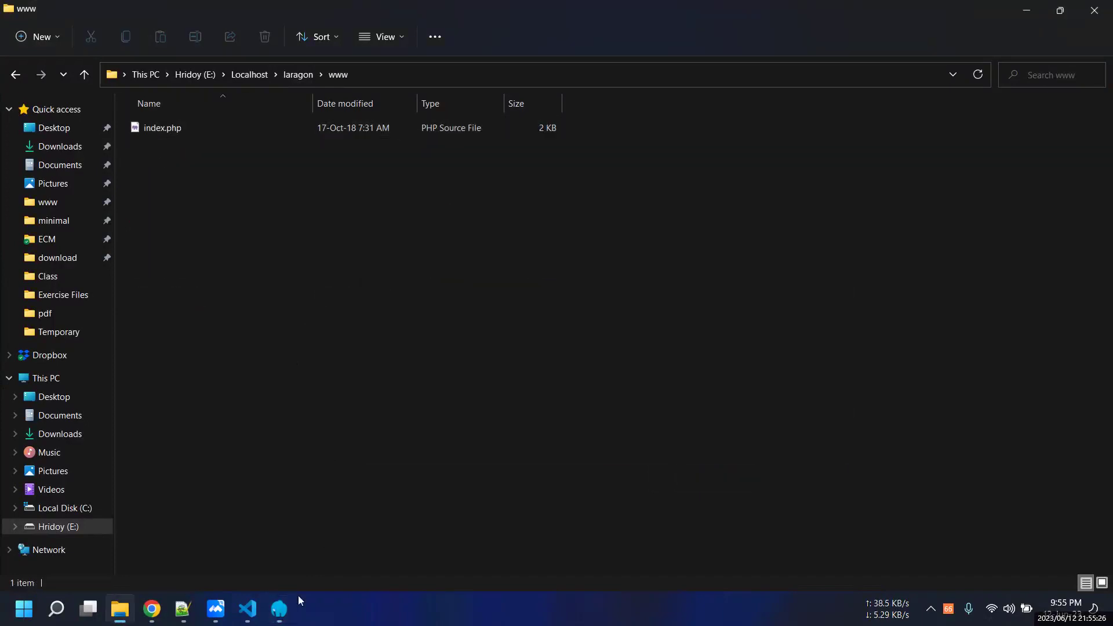
- Switch to Laragon and open its localhost site in the browser
{"action": "left_click", "coordinate": [279, 608]}
{"action": "right_click", "coordinate": [544, 311]}
{"action": "mouse_move", "coordinate": [631, 314]}
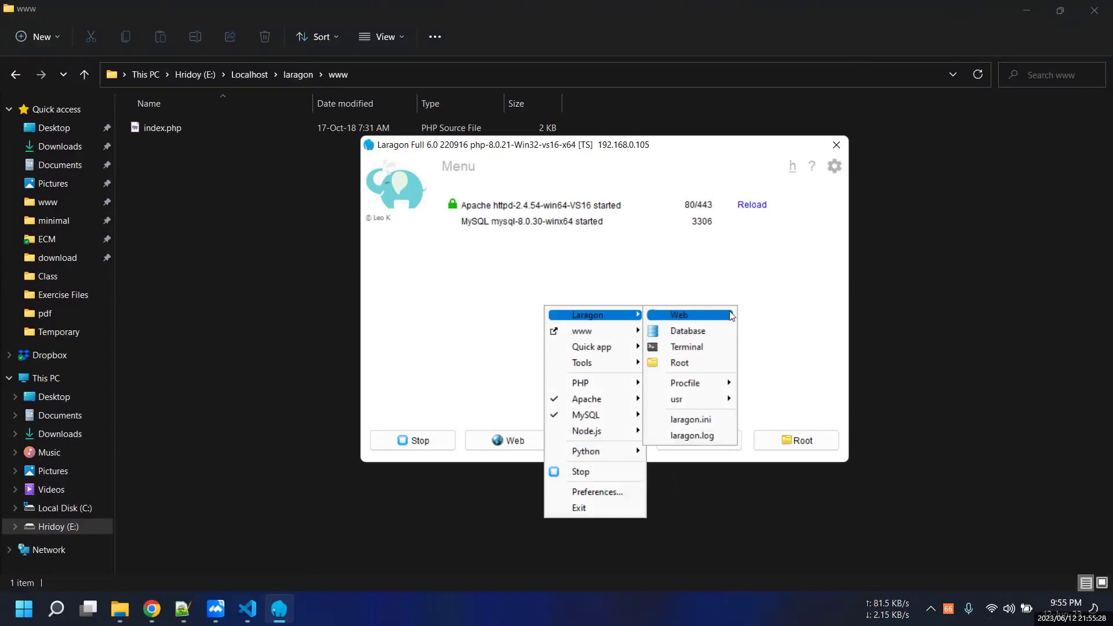
{"action": "left_click", "coordinate": [714, 313]}
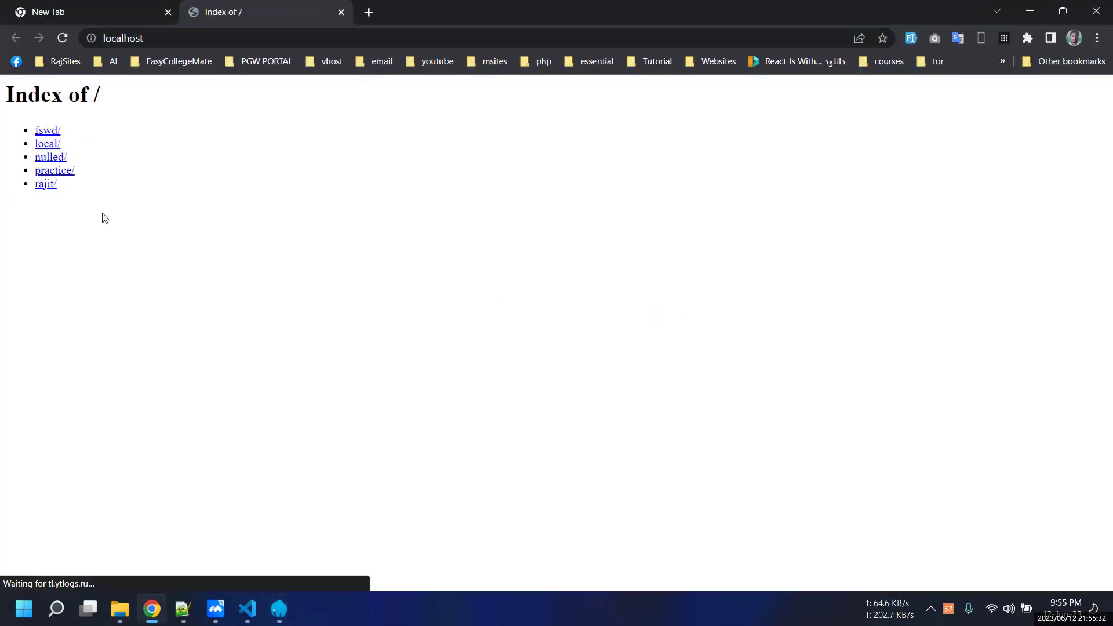
- Open Laragon's Preferences and compare the Document Root path with the www folder inside laragon in File Explorer
{"action": "left_click", "coordinate": [279, 609]}
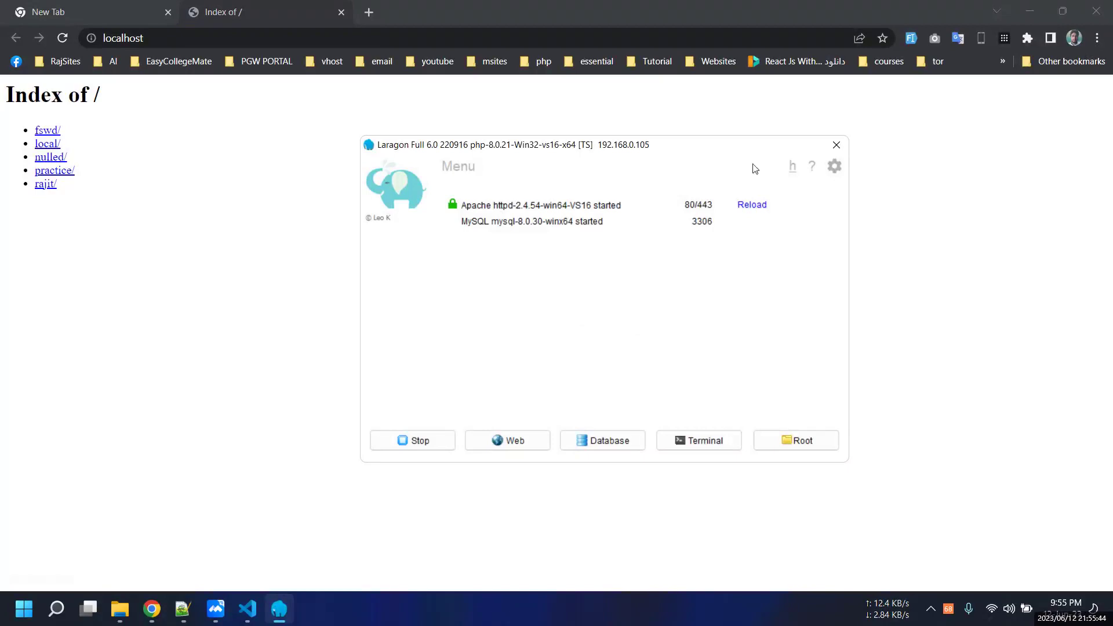
{"action": "left_click", "coordinate": [834, 167]}
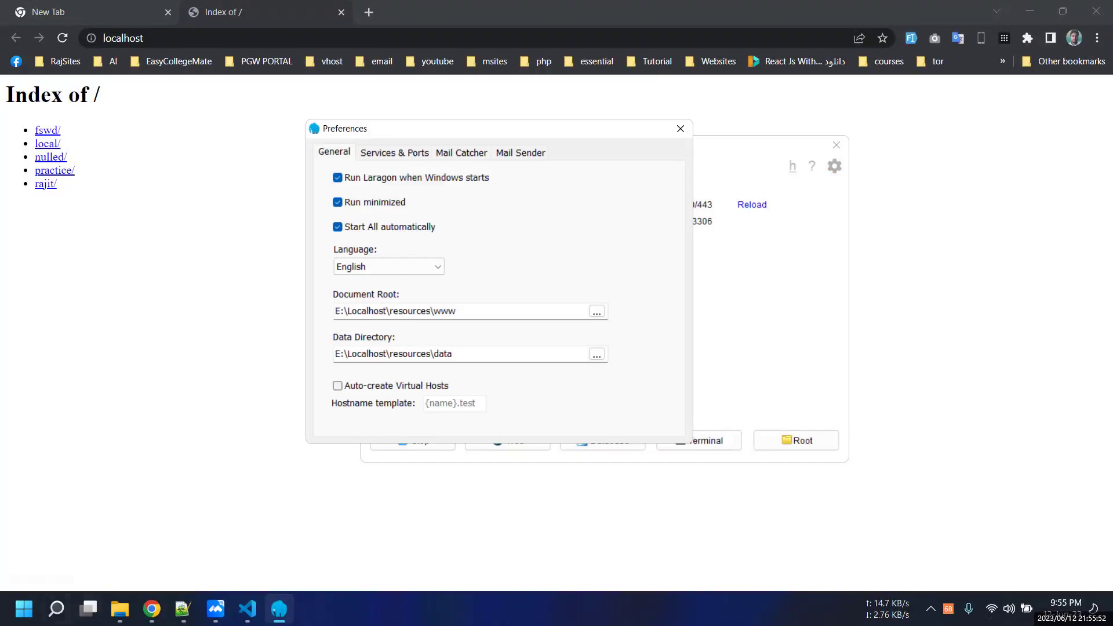
{"action": "left_click", "coordinate": [120, 608]}
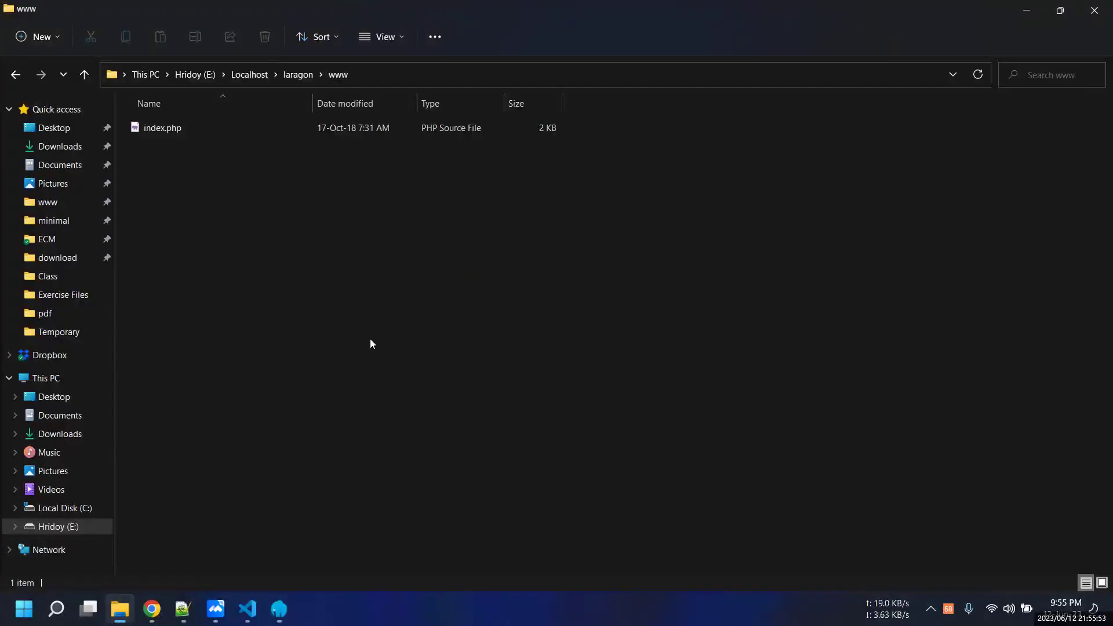
{"action": "left_click", "coordinate": [298, 74]}
{"action": "double_click", "coordinate": [151, 246]}
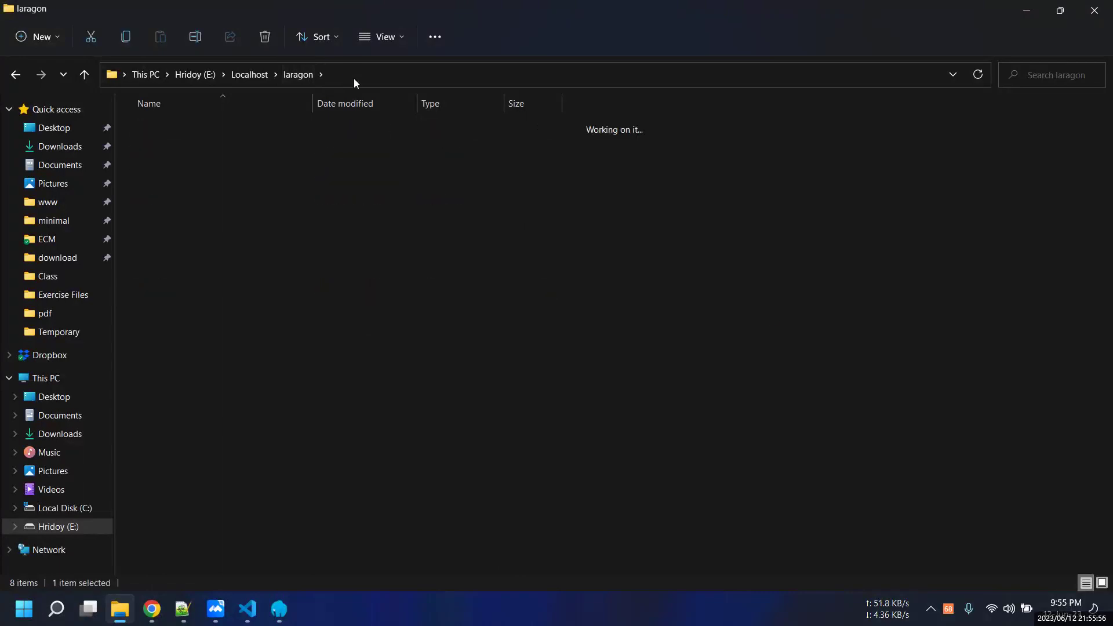
{"action": "left_click", "coordinate": [364, 75]}
{"action": "left_click", "coordinate": [279, 609]}
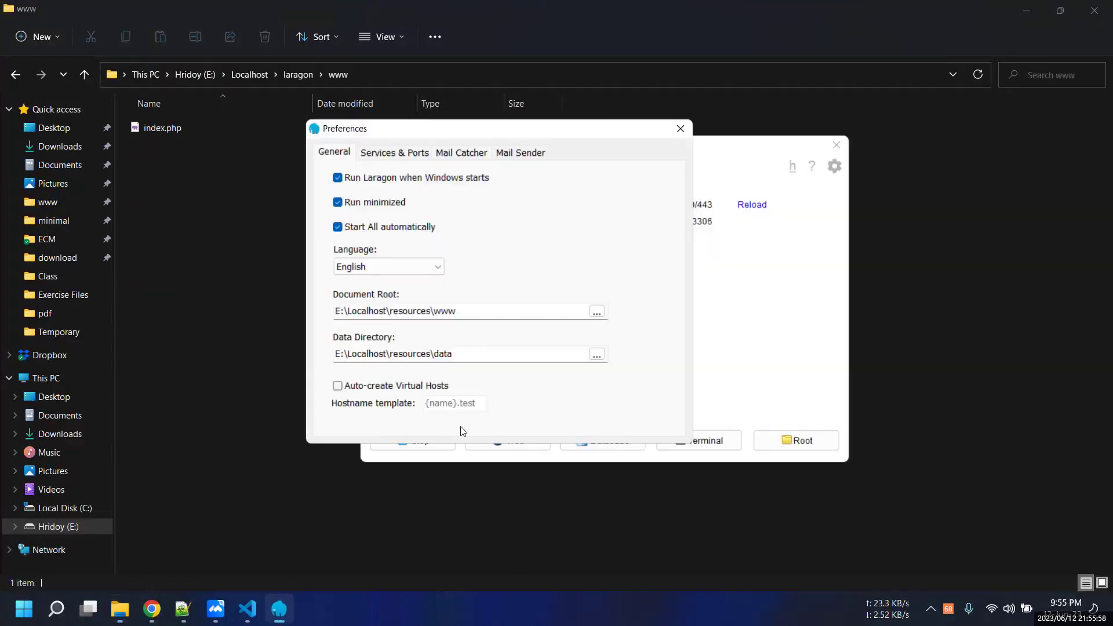
{"action": "left_click_drag", "start_coordinate": [459, 311], "coordinate": [159, 305]}
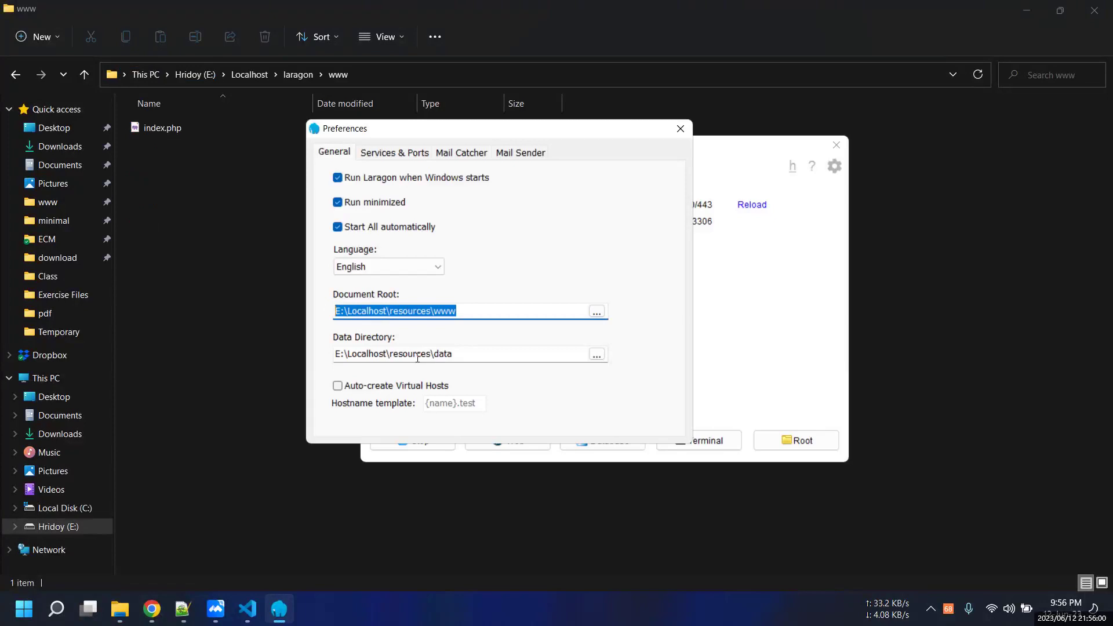
- Change Laragon's Document Root to the folder E:\Localhost\laragon\www and close the Preferences
{"action": "left_click", "coordinate": [412, 309]}
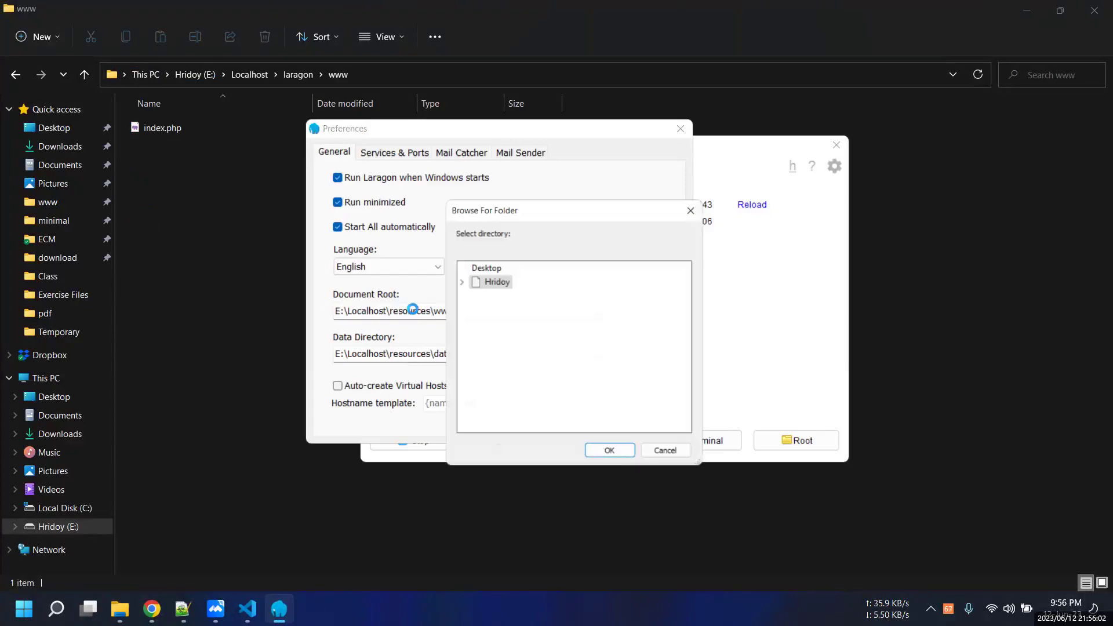
{"action": "left_click", "coordinate": [671, 458]}
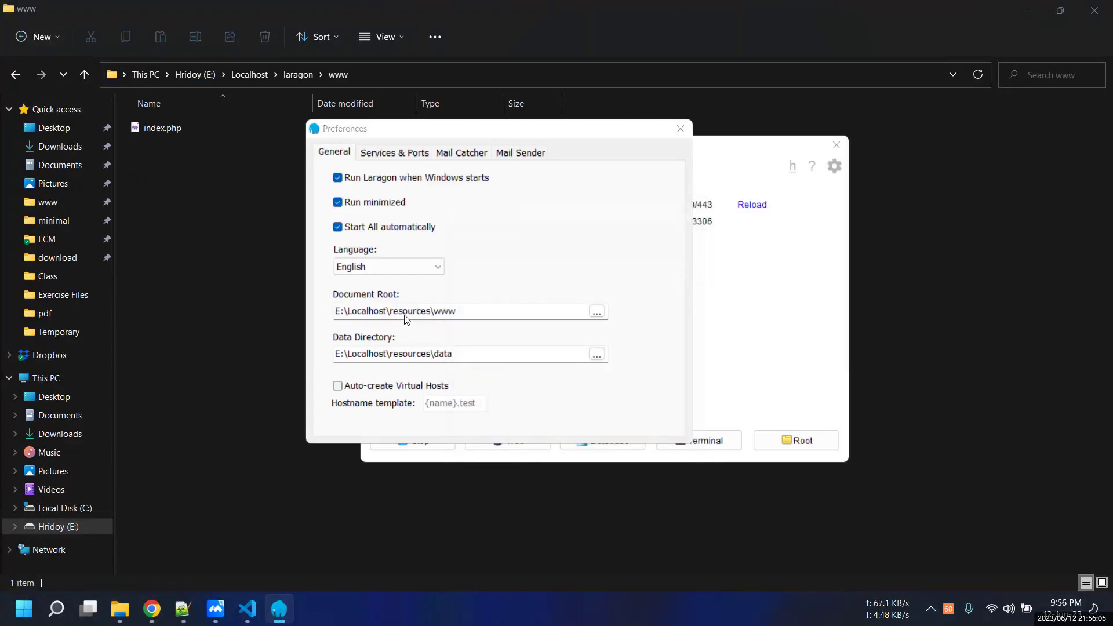
{"action": "left_click", "coordinate": [405, 313]}
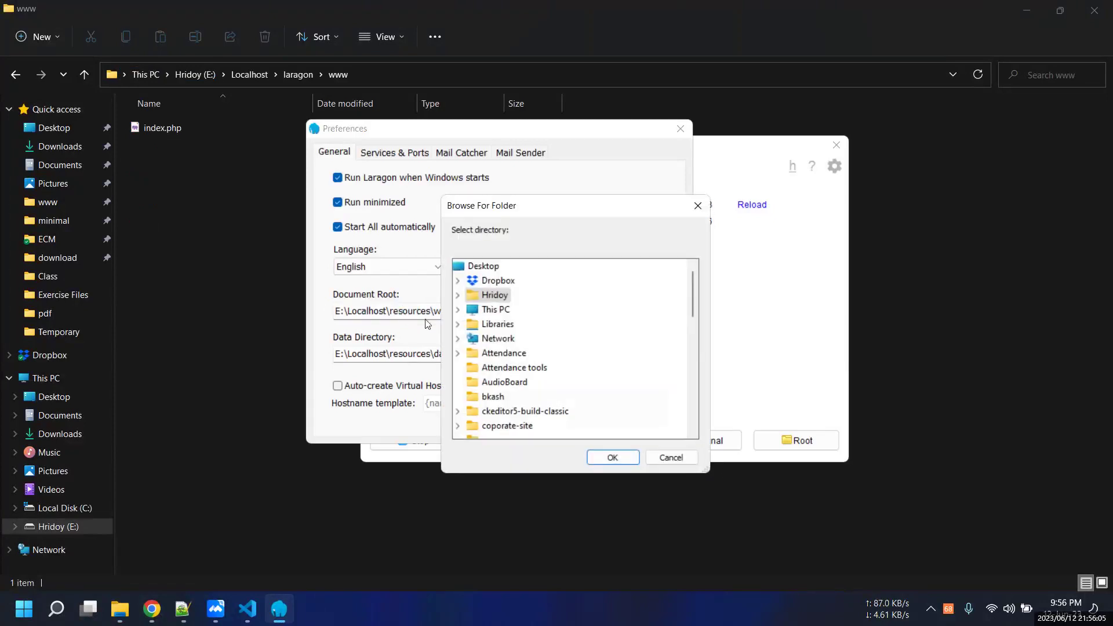
{"action": "left_click", "coordinate": [457, 295]}
{"action": "left_click", "coordinate": [457, 266]}
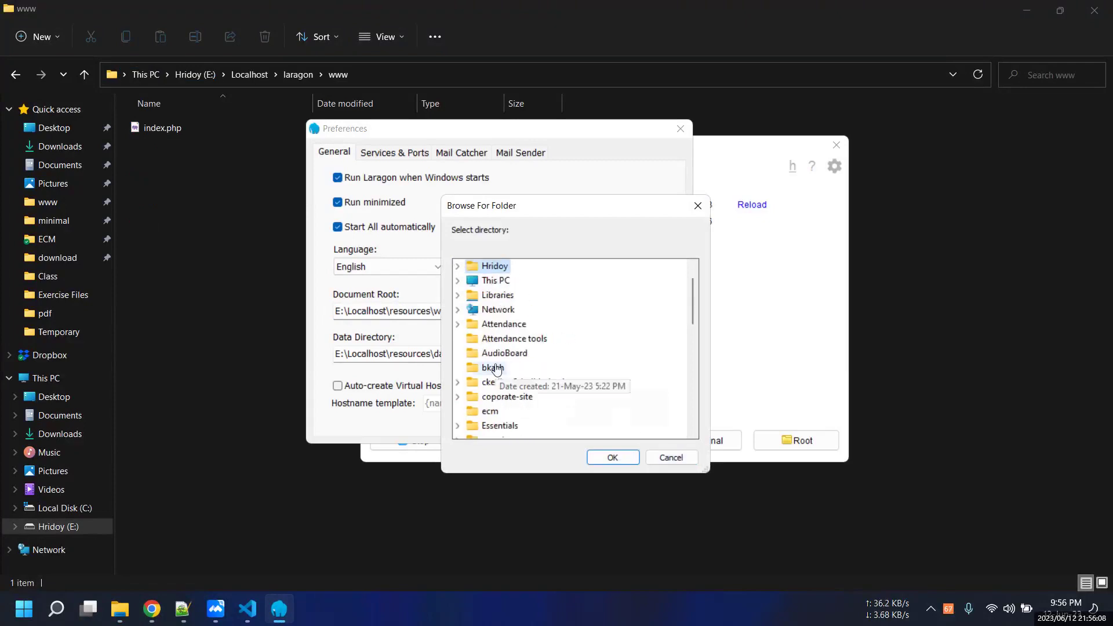
{"action": "left_click", "coordinate": [466, 284]}
{"action": "scroll", "coordinate": [481, 348], "scroll_direction": "down", "scroll_amount": 1}
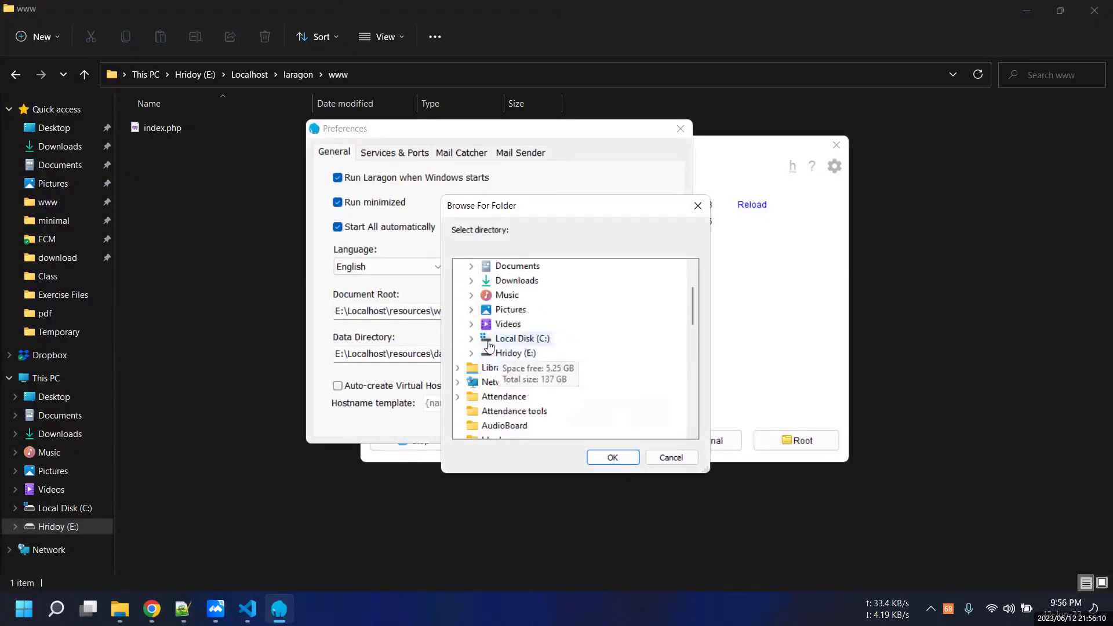
{"action": "left_click", "coordinate": [479, 352]}
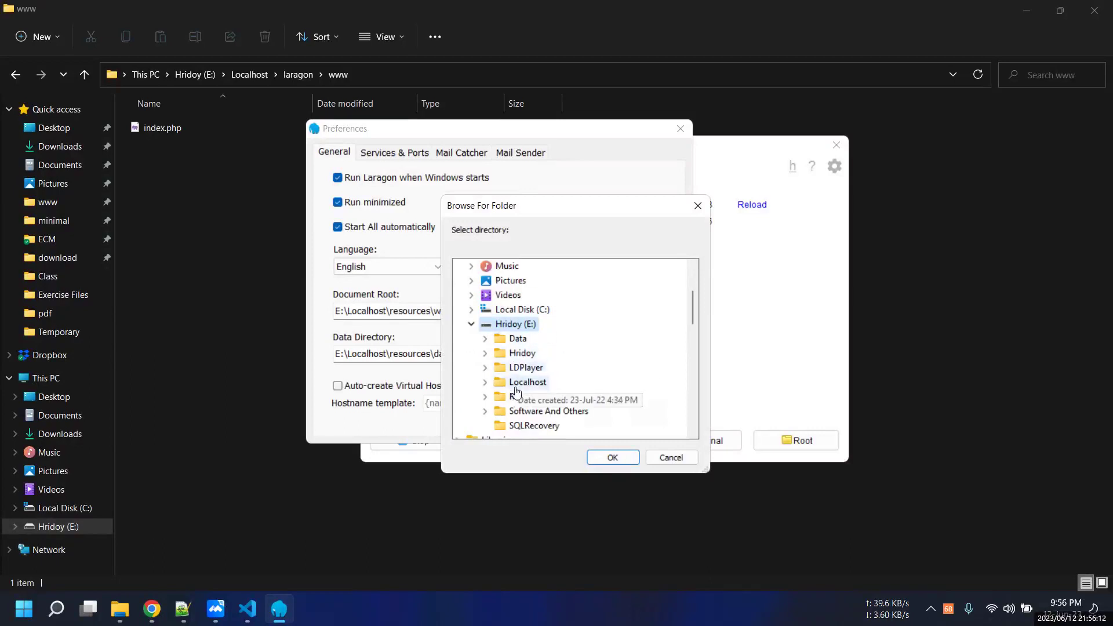
{"action": "double_click", "coordinate": [544, 381]}
{"action": "double_click", "coordinate": [538, 324]}
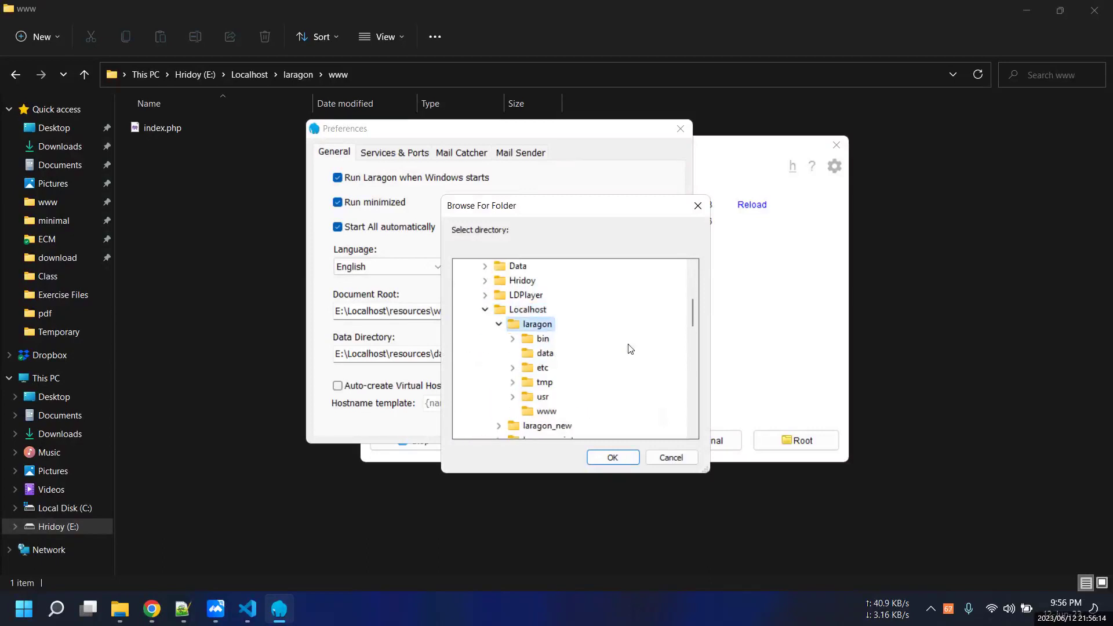
{"action": "left_click", "coordinate": [544, 411]}
{"action": "left_click", "coordinate": [613, 457]}
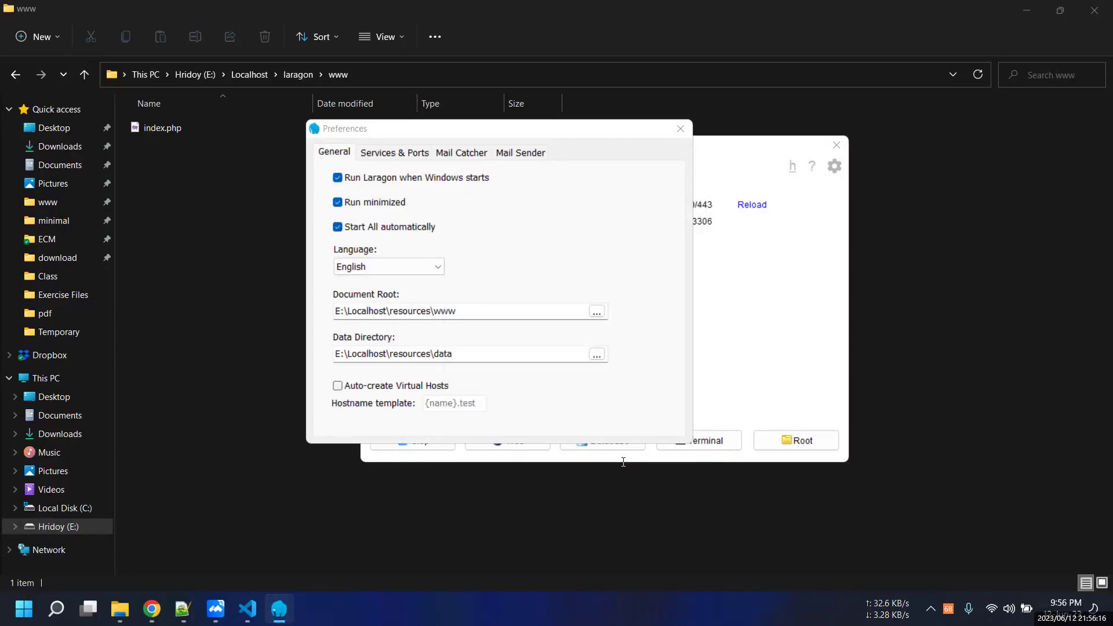
{"action": "left_click", "coordinate": [680, 129]}
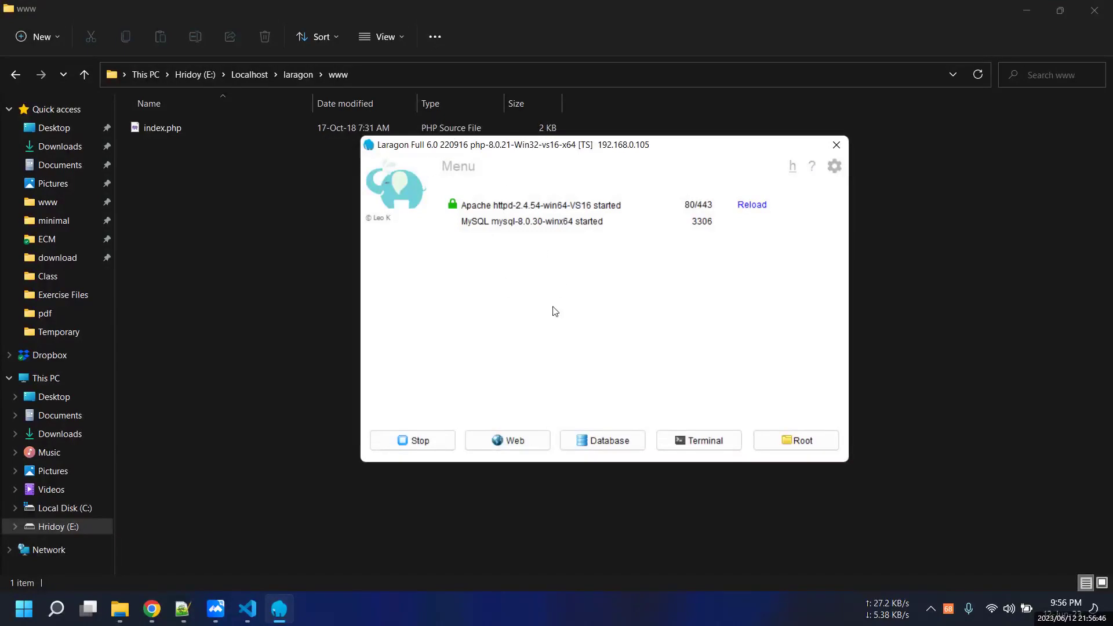
- Open the localhost site from Laragon again to check the page served from the new document root
{"action": "right_click", "coordinate": [595, 291]}
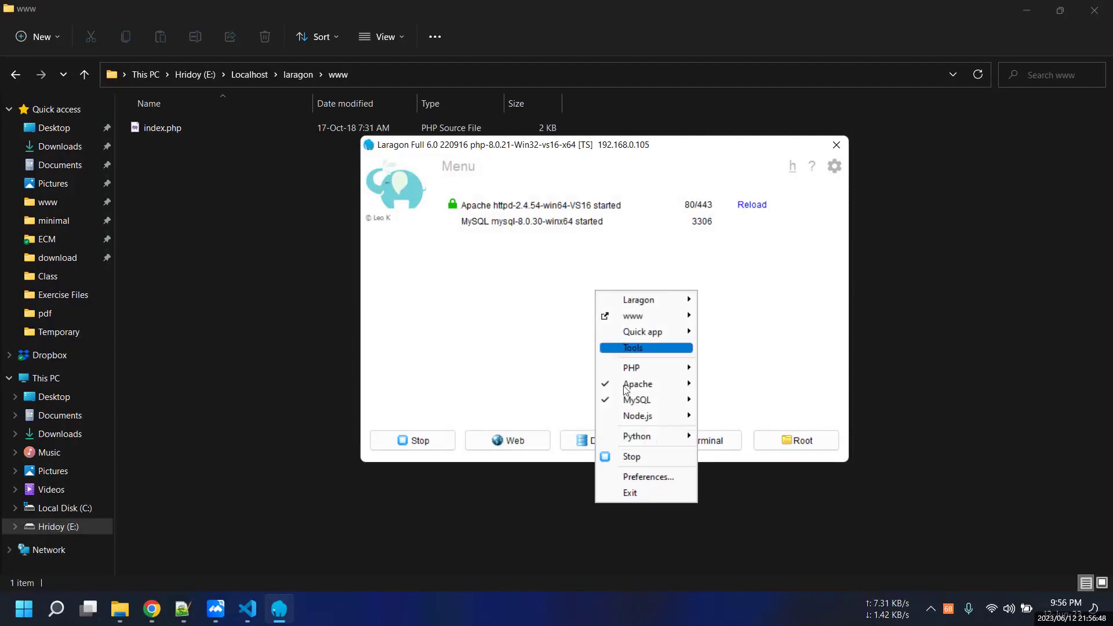
{"action": "mouse_move", "coordinate": [648, 371]}
{"action": "left_click", "coordinate": [524, 316]}
{"action": "right_click", "coordinate": [610, 264]}
{"action": "mouse_move", "coordinate": [655, 271]}
{"action": "left_click", "coordinate": [735, 269]}
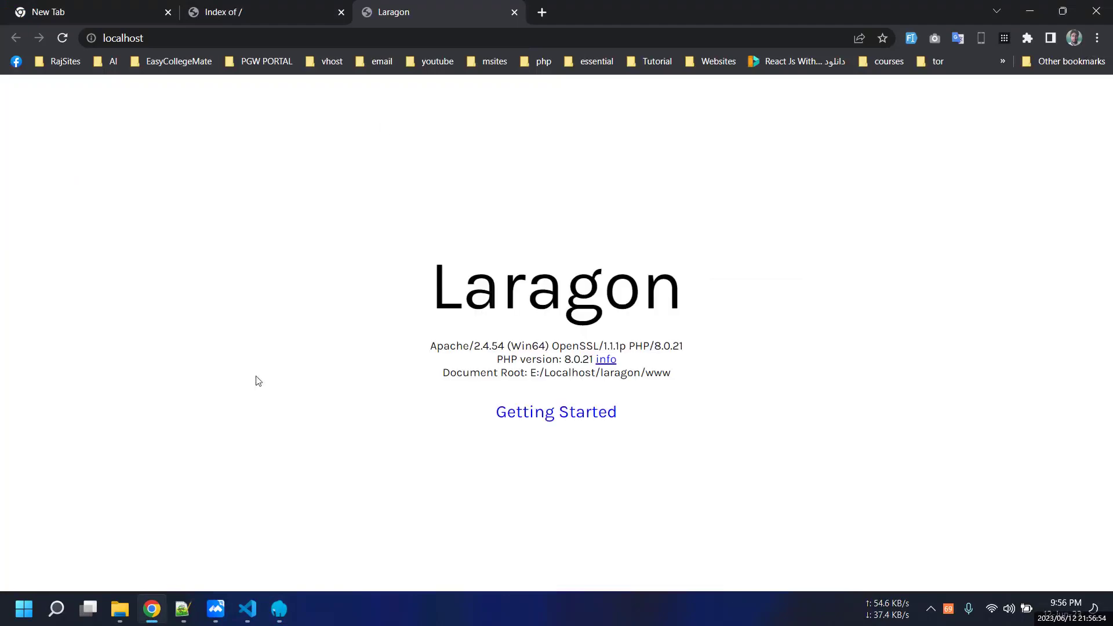
- Rename index.php in the laragon www folder to home.php and reload the localhost page in Chrome
{"action": "left_click", "coordinate": [118, 608]}
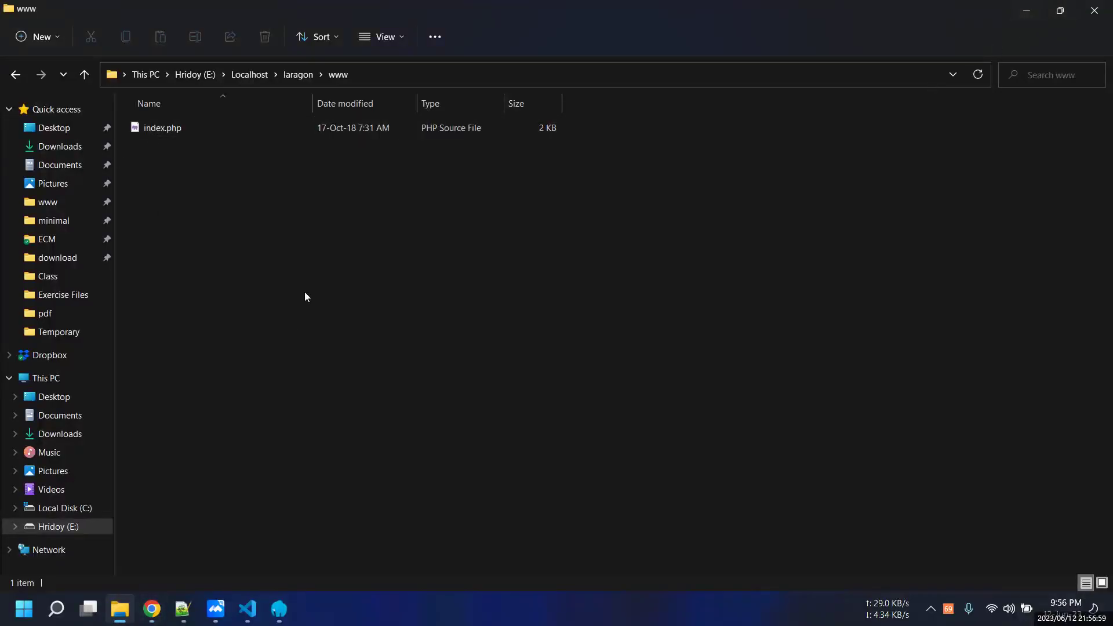
{"action": "left_click", "coordinate": [154, 129]}
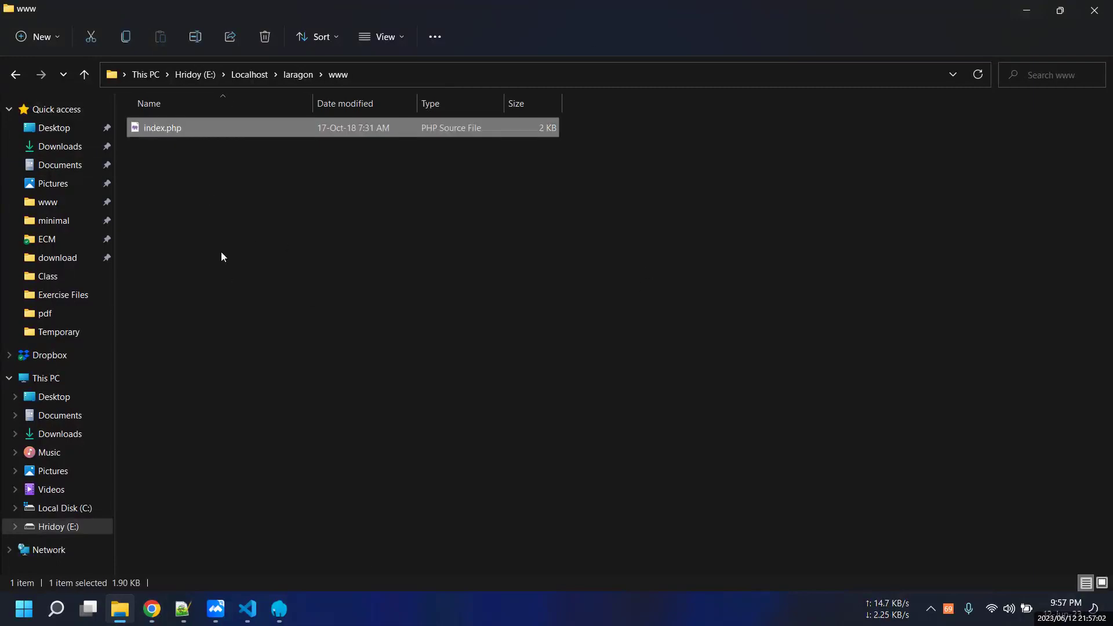
{"action": "left_click", "coordinate": [155, 129]}
{"action": "type", "text": "home.php"}
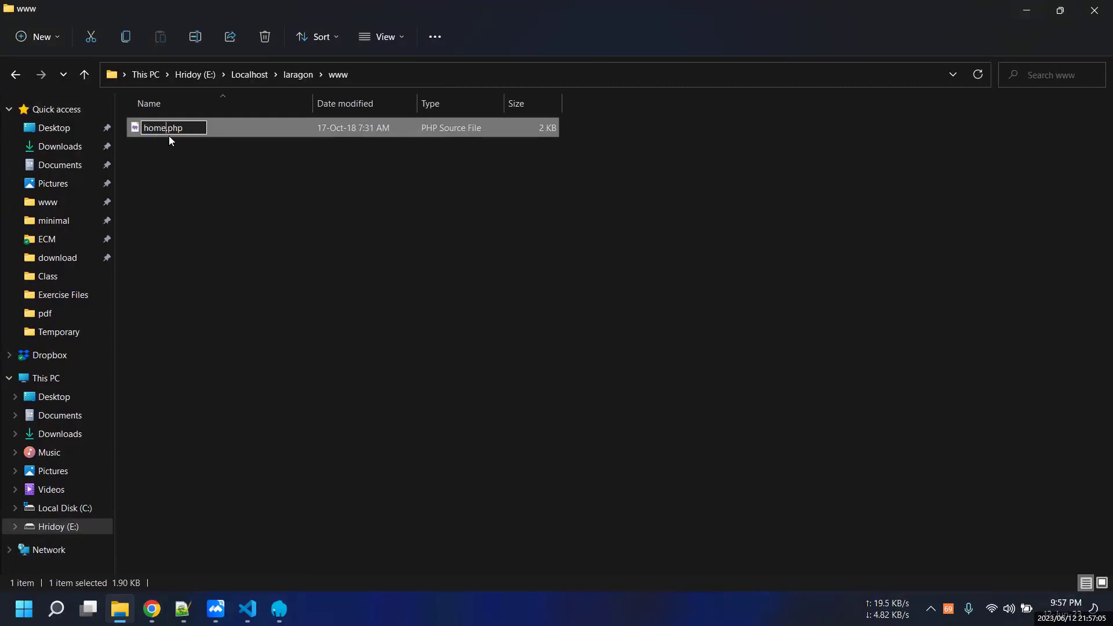
{"action": "key", "text": "Return"}
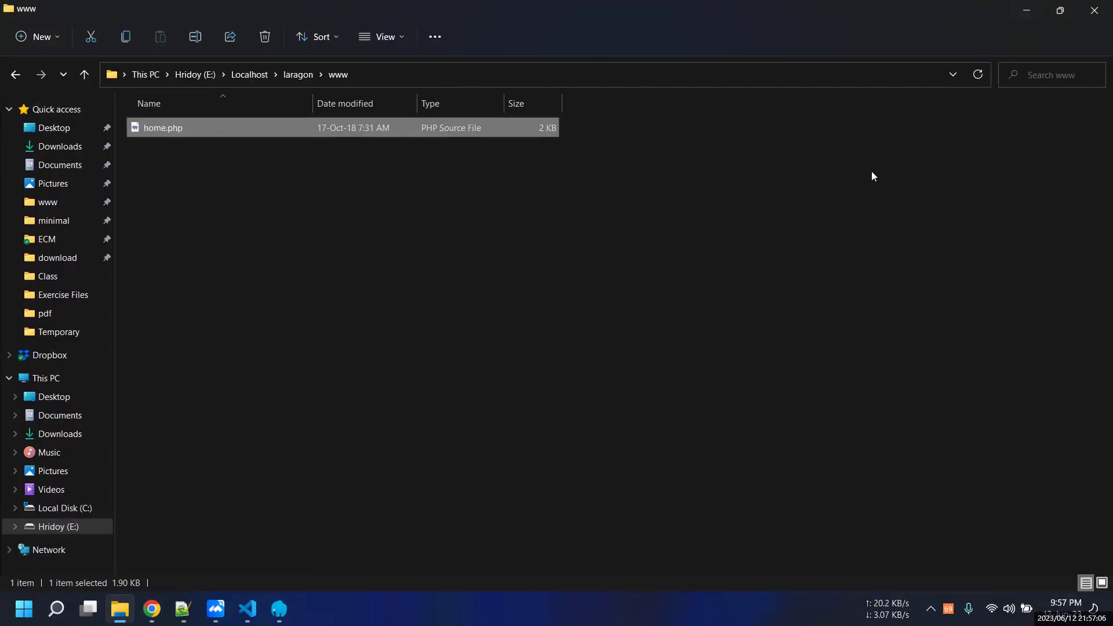
{"action": "left_click", "coordinate": [1021, 13]}
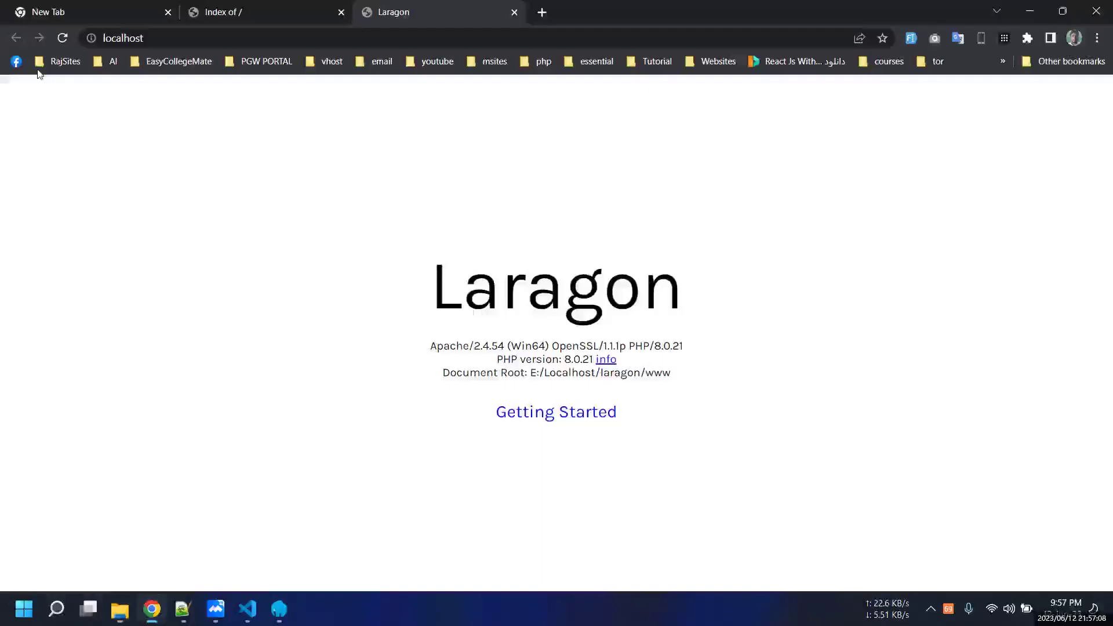
{"action": "left_click", "coordinate": [61, 38]}
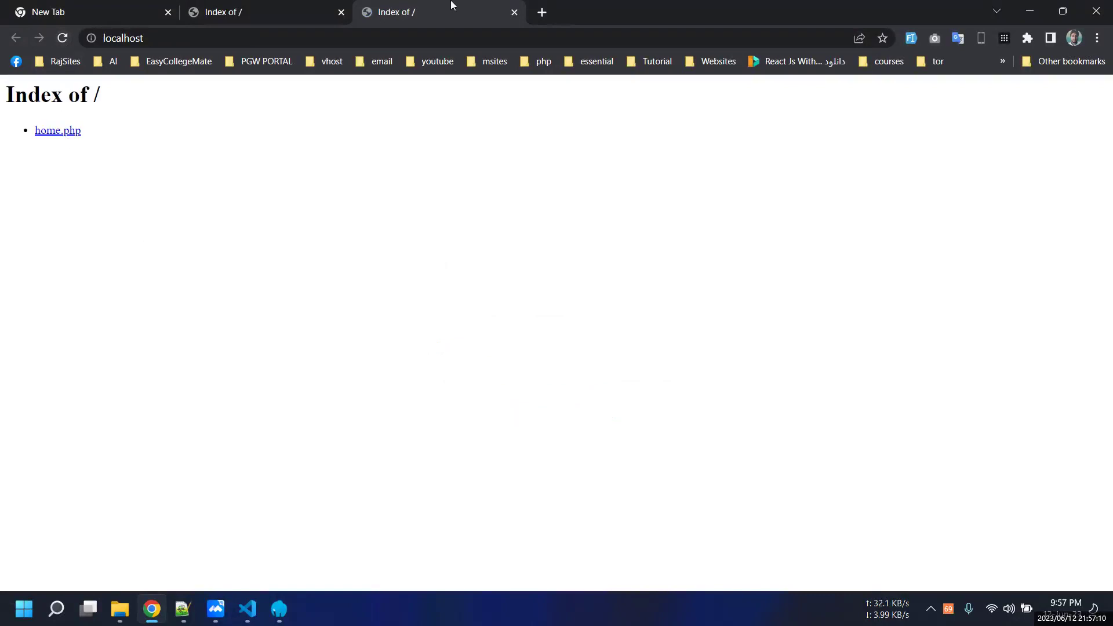
- Check the Document Root path in Laragon's Preferences and return to the localhost page in Chrome
{"action": "left_click", "coordinate": [279, 609]}
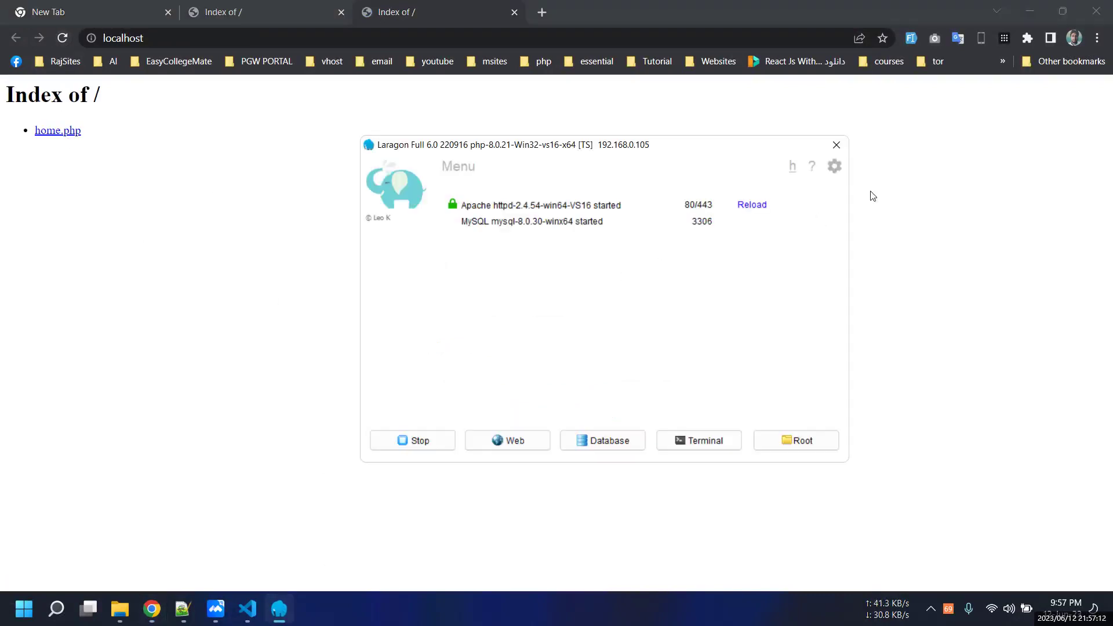
{"action": "left_click", "coordinate": [835, 167]}
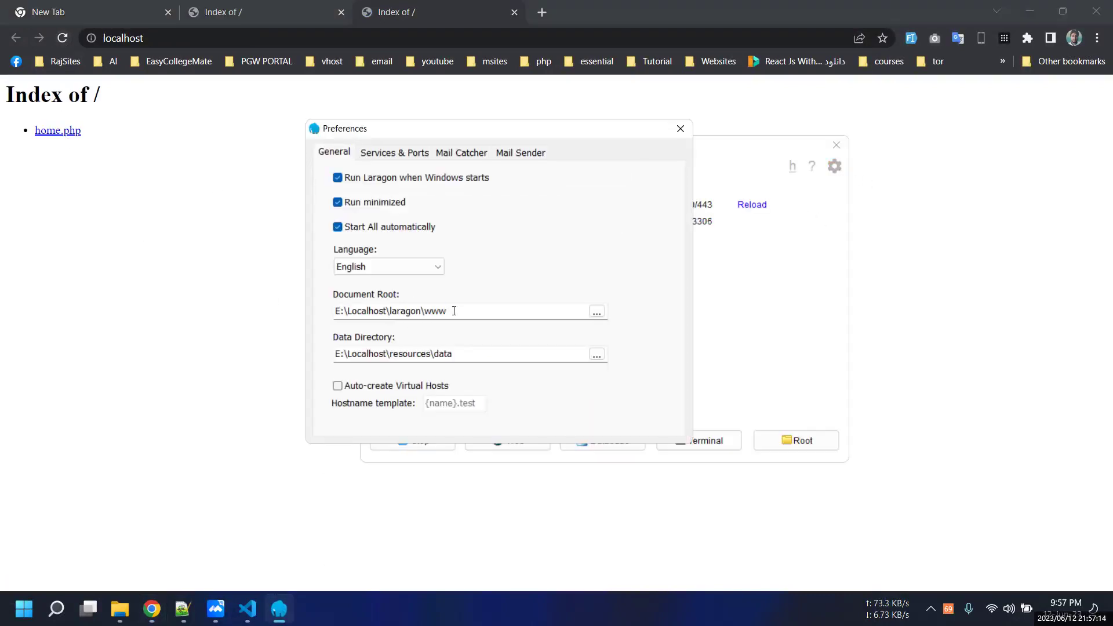
{"action": "left_click", "coordinate": [454, 310]}
{"action": "left_click", "coordinate": [679, 462]}
{"action": "left_click", "coordinate": [77, 98]}
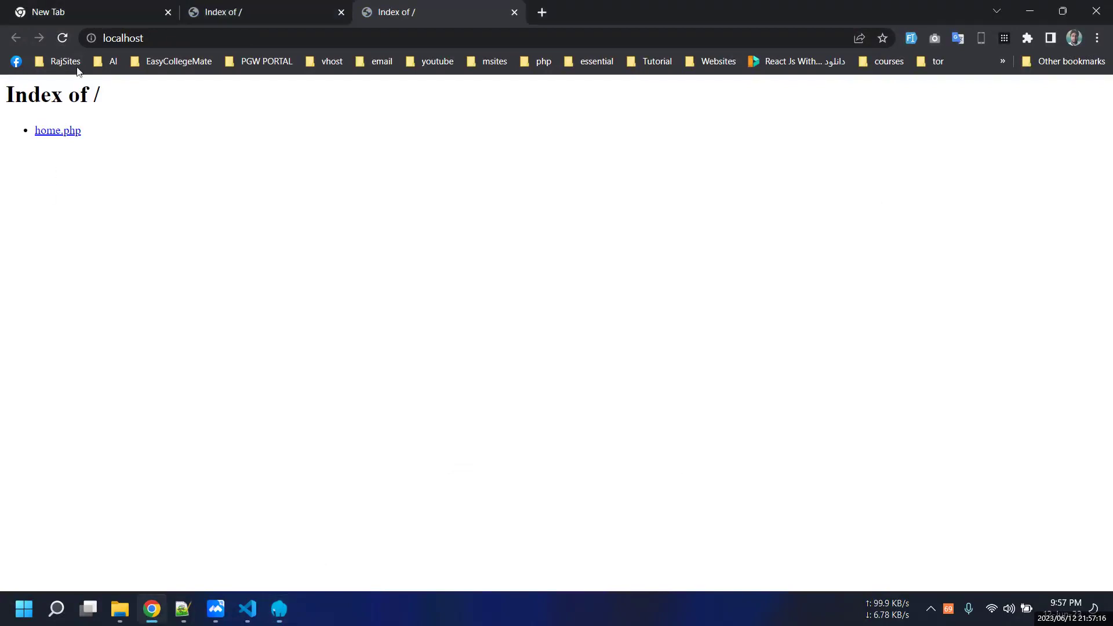
- Reopen the www folder from the laragon directory in File Explorer, and reload localhost in Chrome to compare the listings
{"action": "left_click", "coordinate": [119, 608]}
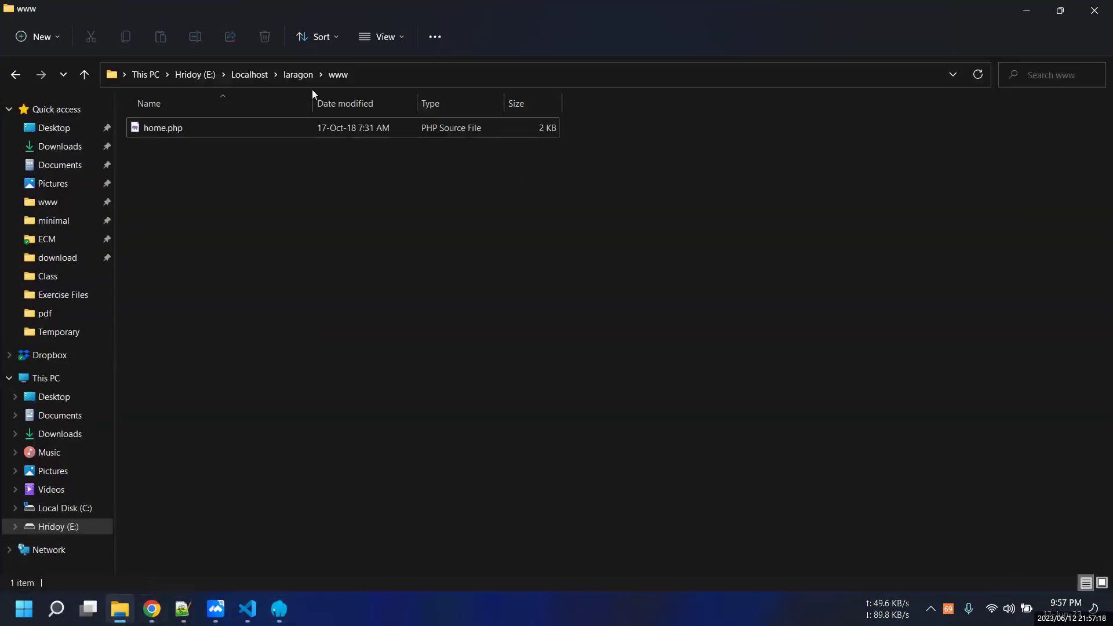
{"action": "left_click", "coordinate": [297, 75]}
{"action": "double_click", "coordinate": [158, 245]}
{"action": "left_click", "coordinate": [150, 609]}
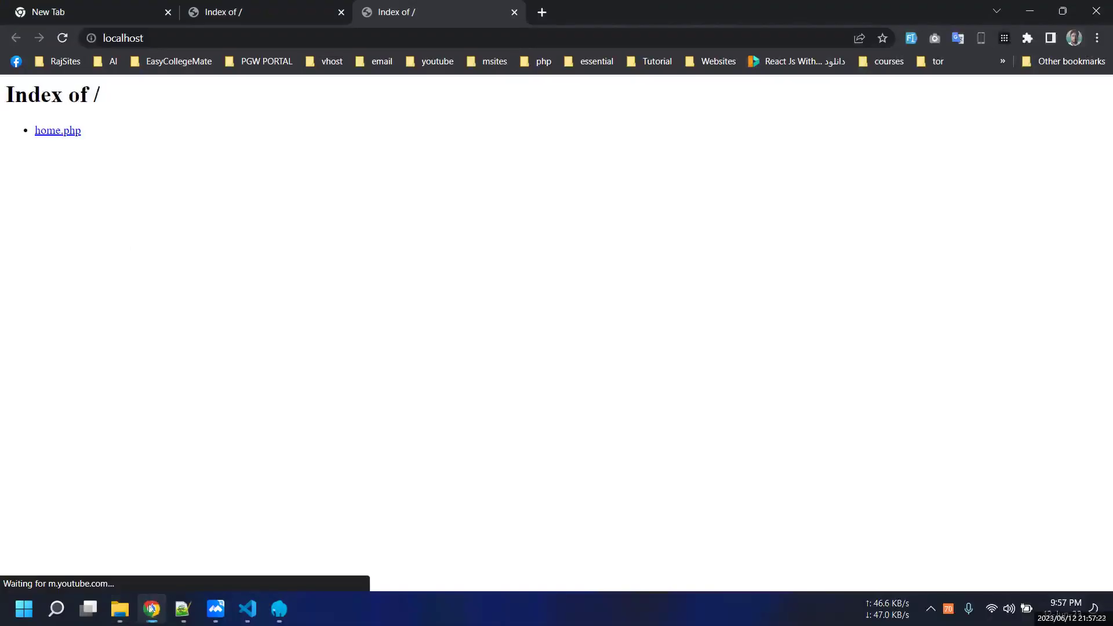
{"action": "left_click", "coordinate": [63, 38]}
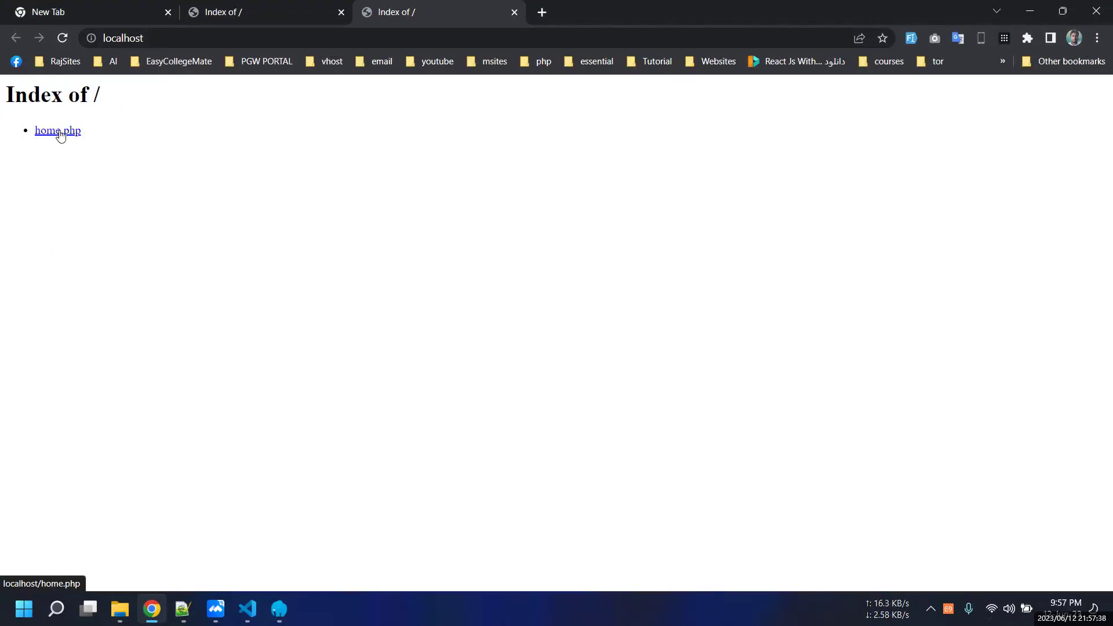
- Switch to Laragon and change the Document Root in Preferences to E:\Localhost\resources\www, then close Preferences
{"action": "left_click", "coordinate": [120, 608]}
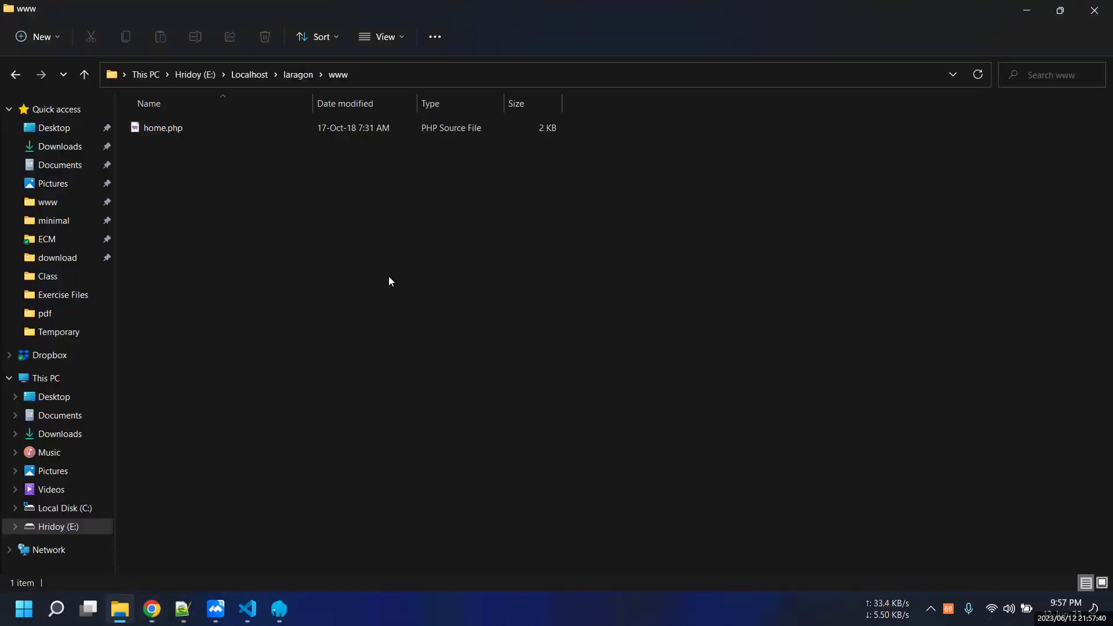
{"action": "left_click", "coordinate": [279, 609]}
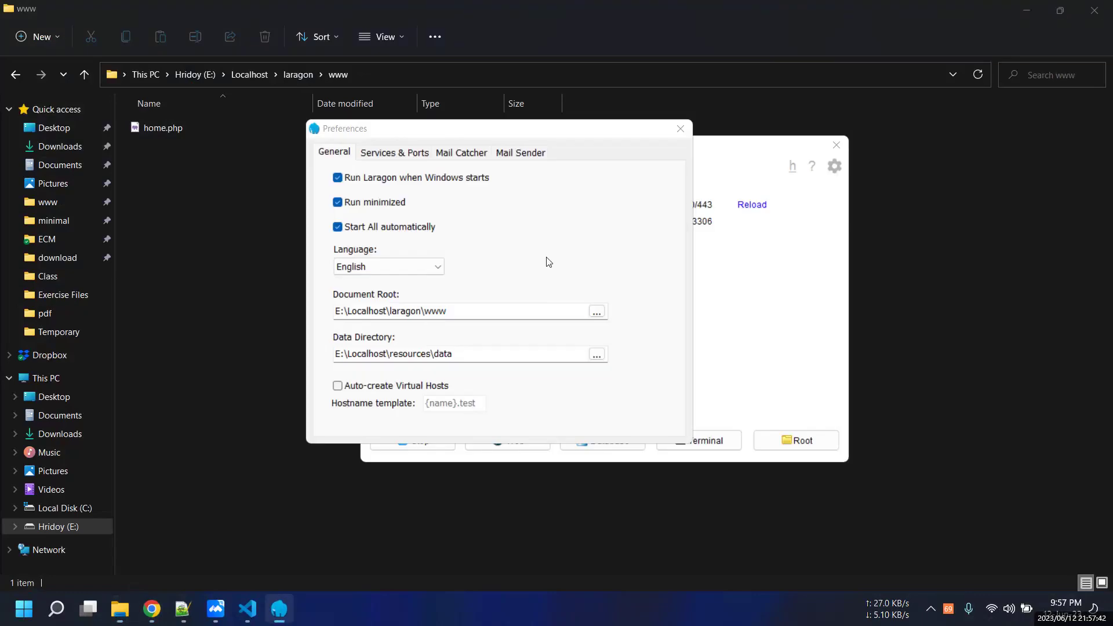
{"action": "left_click", "coordinate": [596, 313]}
{"action": "left_click", "coordinate": [458, 309]}
{"action": "left_click", "coordinate": [471, 382]}
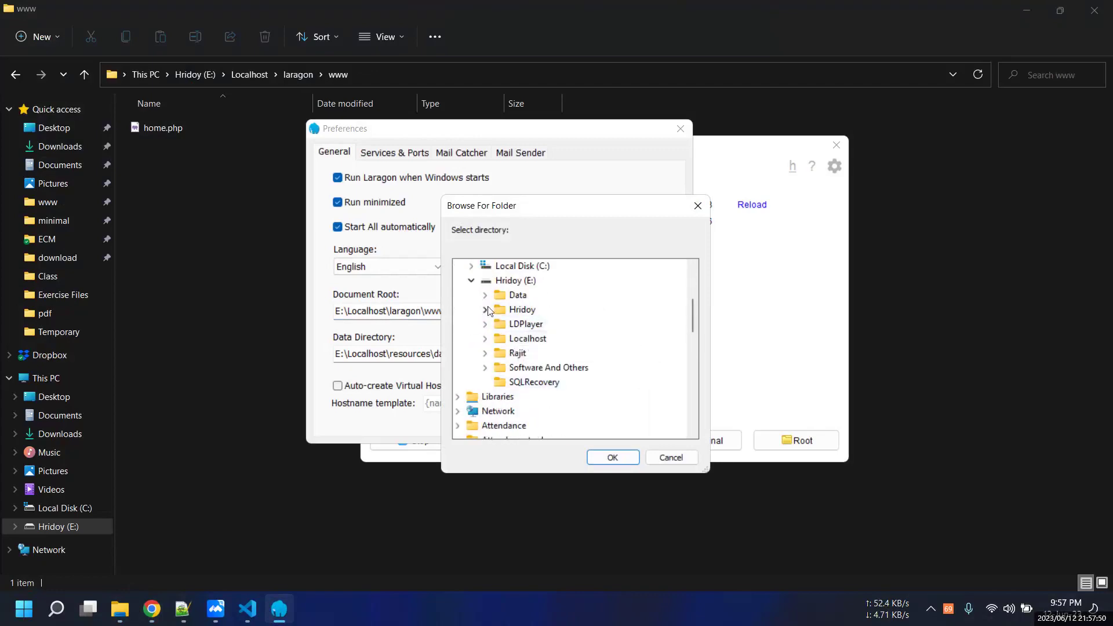
{"action": "left_click", "coordinate": [485, 340]}
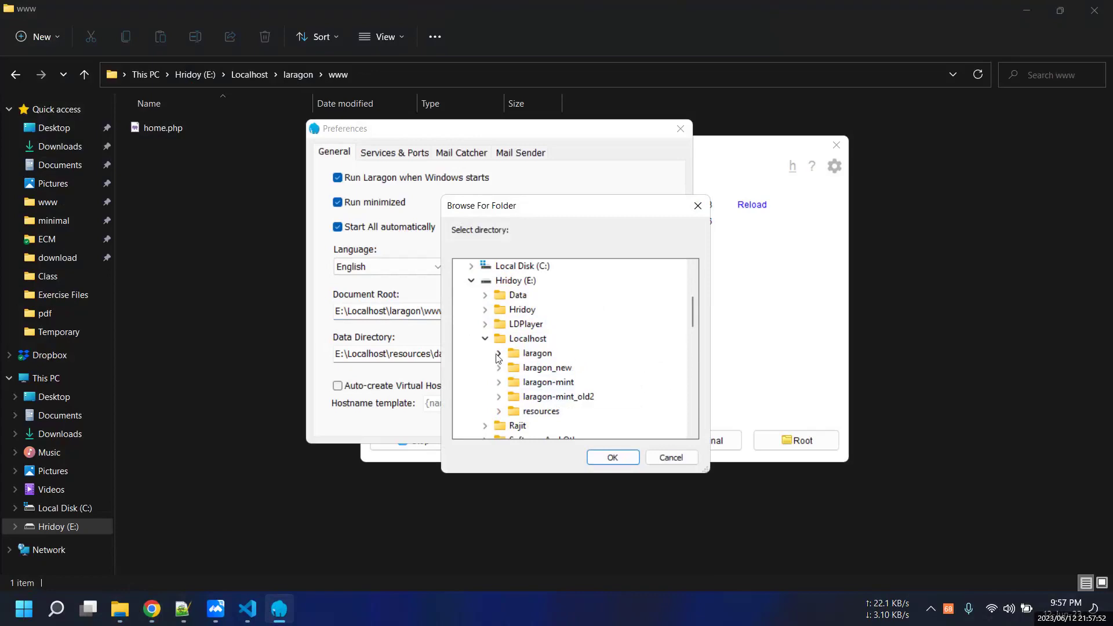
{"action": "left_click", "coordinate": [506, 410]}
{"action": "scroll", "coordinate": [540, 382], "scroll_direction": "down", "scroll_amount": 1}
{"action": "left_click", "coordinate": [544, 381]}
{"action": "scroll", "coordinate": [599, 385], "scroll_direction": "down", "scroll_amount": 1}
{"action": "left_click", "coordinate": [613, 457]}
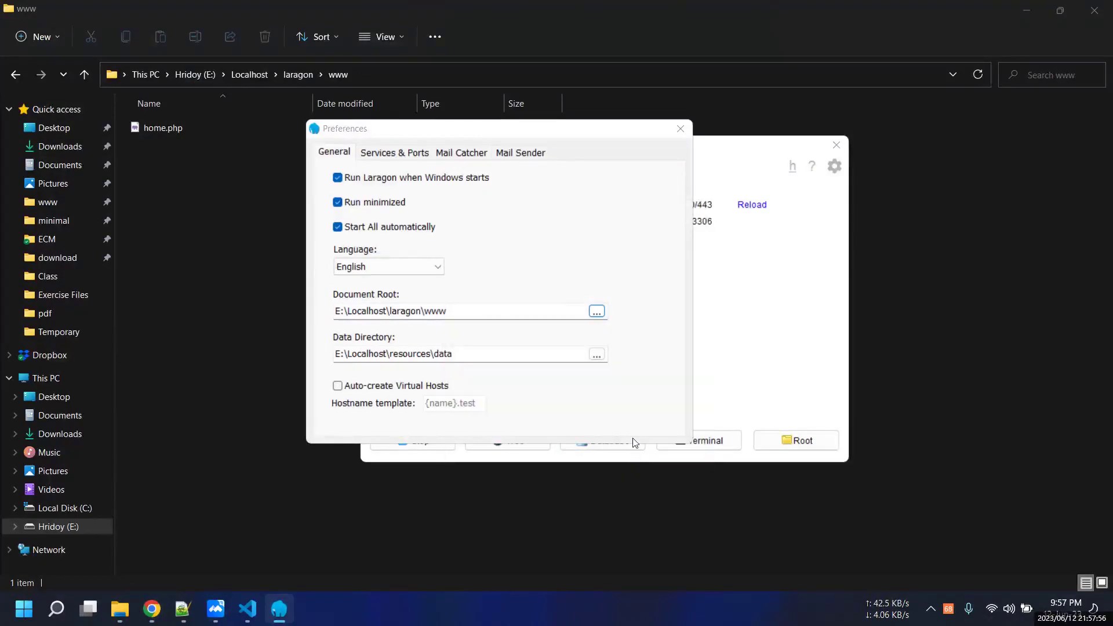
{"action": "left_click", "coordinate": [680, 129]}
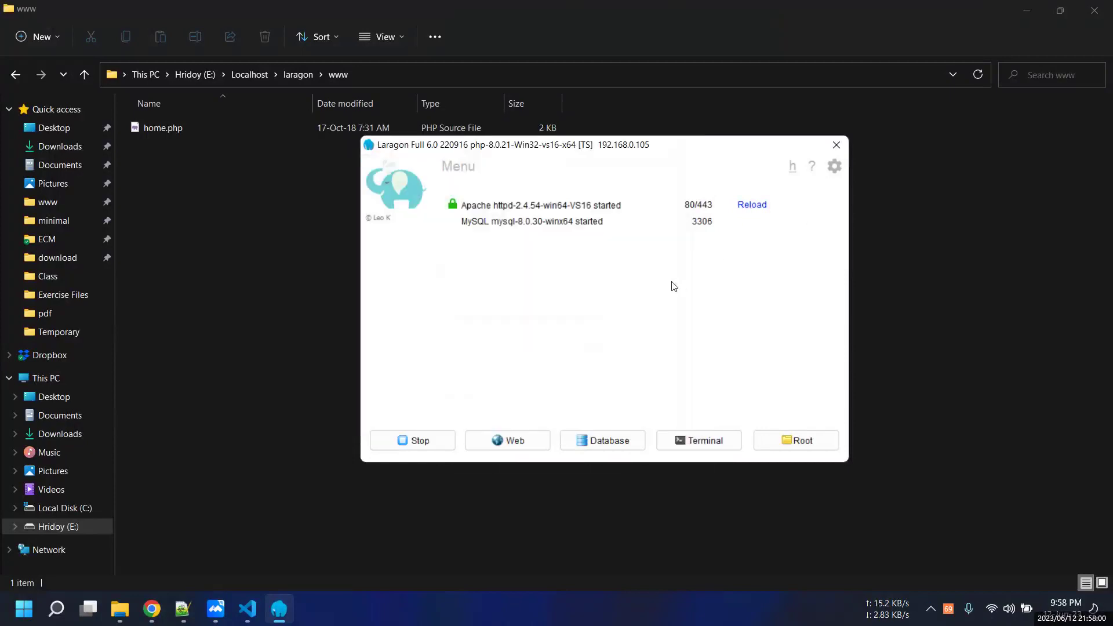
- Go up to the laragon folder in File Explorer, then check the Document Root path in Laragon's Preferences and close Laragon's windows
{"action": "left_click", "coordinate": [241, 193]}
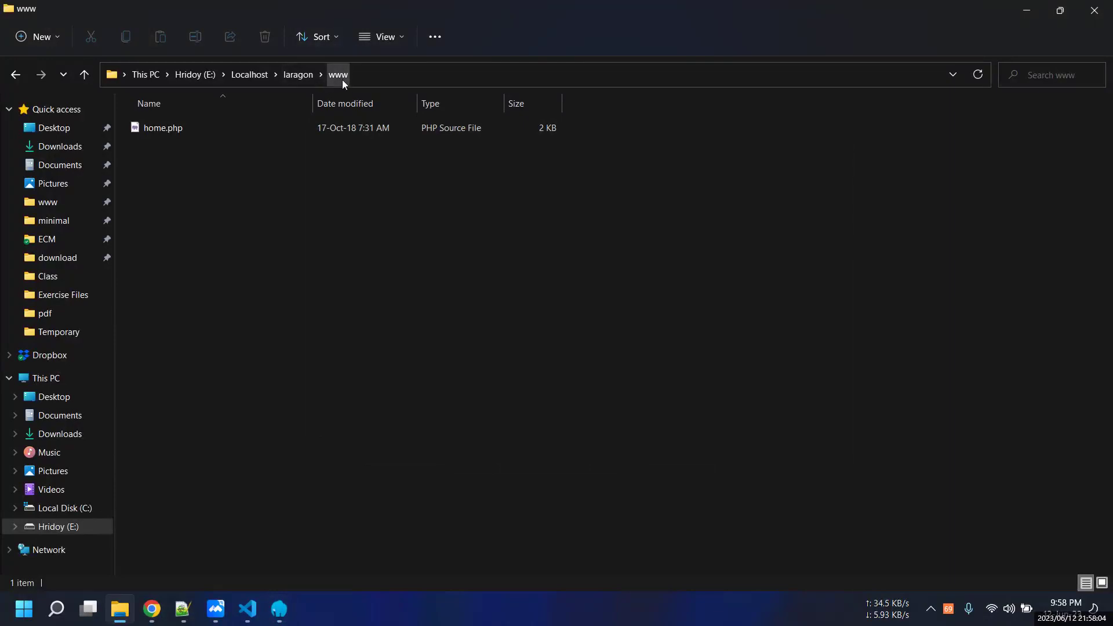
{"action": "left_click", "coordinate": [298, 74]}
{"action": "left_click", "coordinate": [280, 609]}
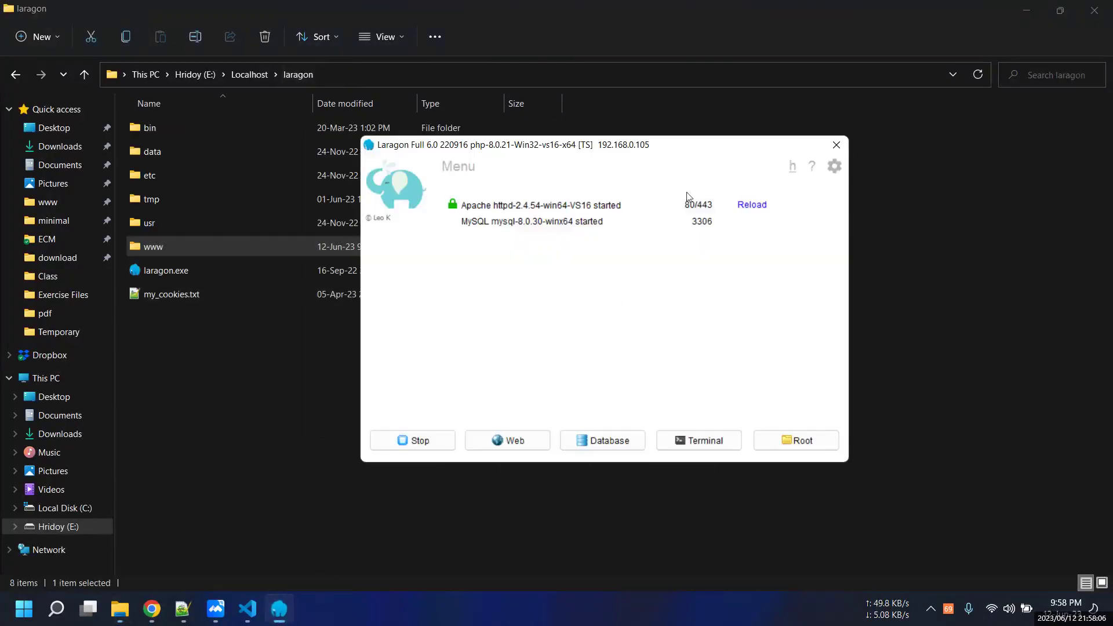
{"action": "left_click", "coordinate": [834, 167]}
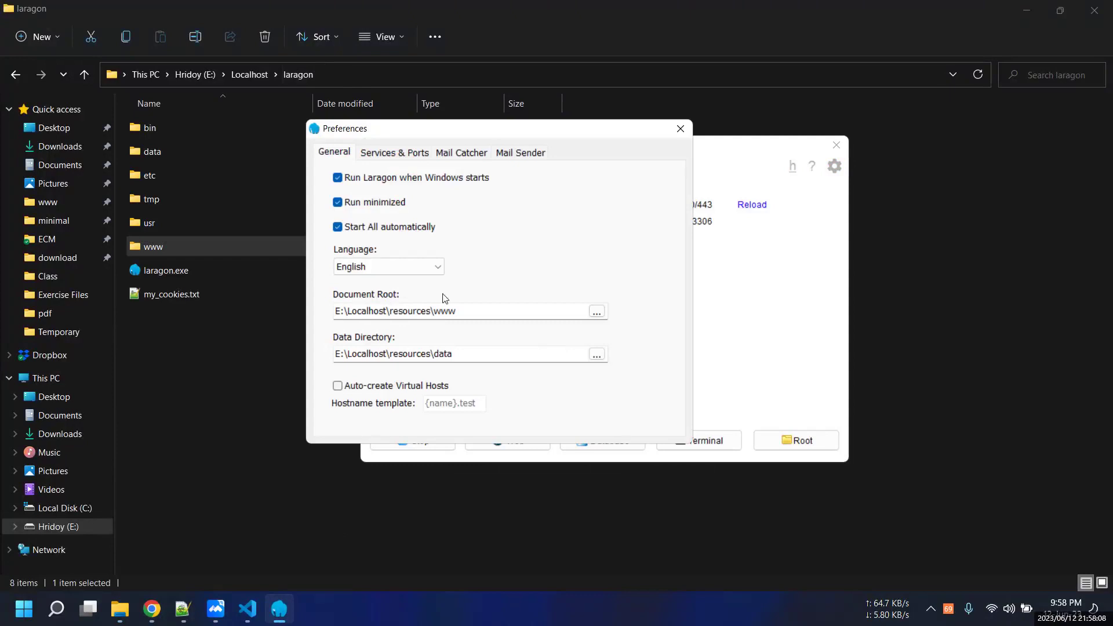
{"action": "left_click", "coordinate": [680, 128]}
{"action": "left_click", "coordinate": [837, 145]}
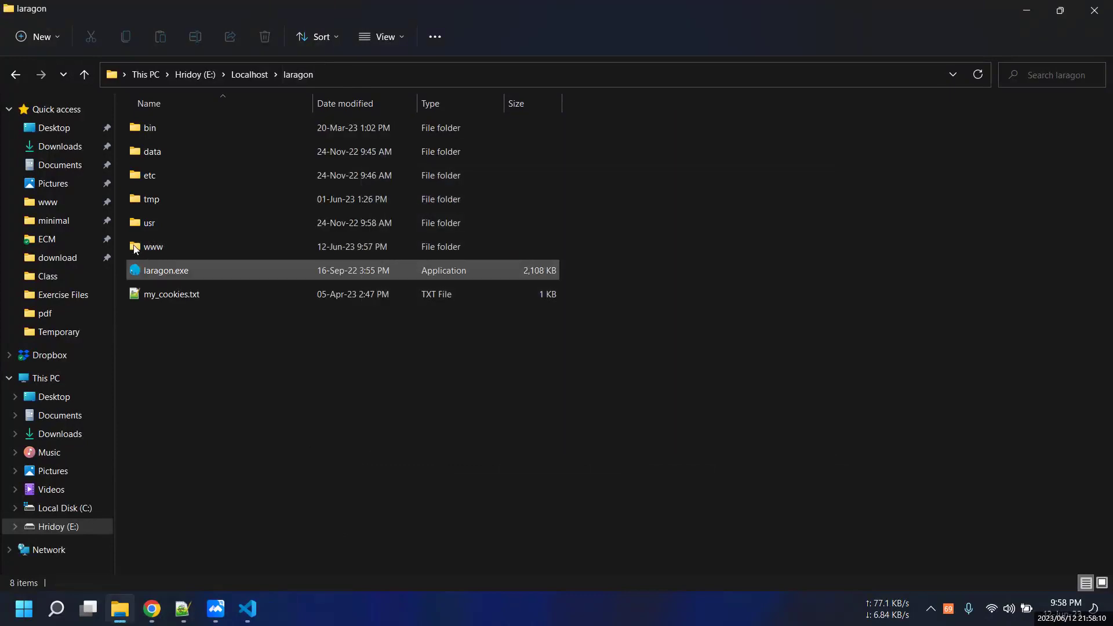
{"action": "left_click", "coordinate": [250, 75]}
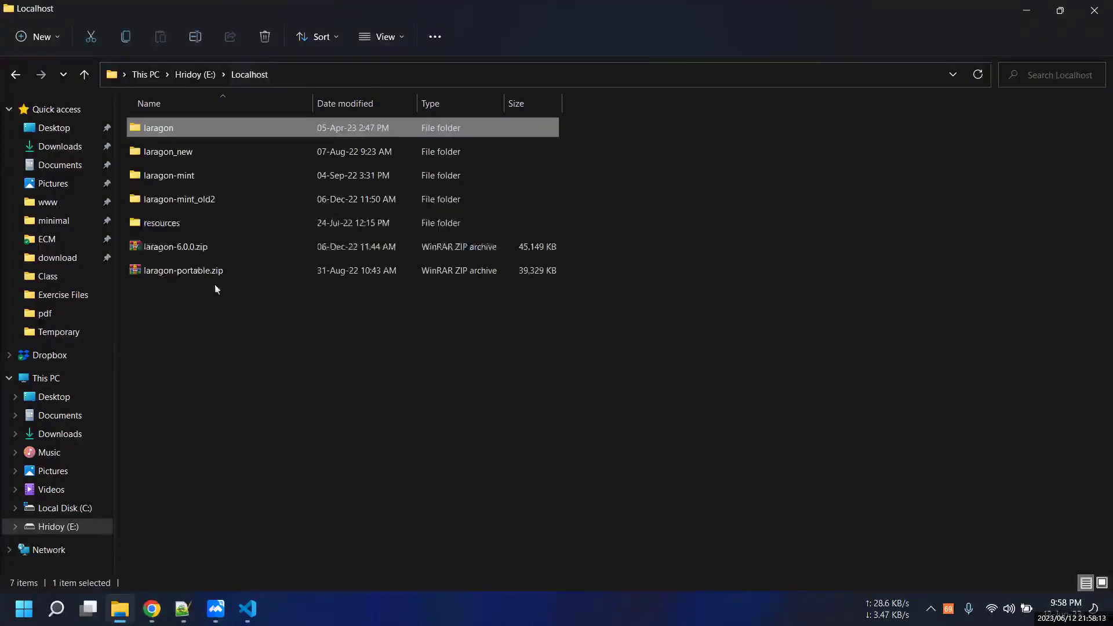
{"action": "double_click", "coordinate": [171, 224]}
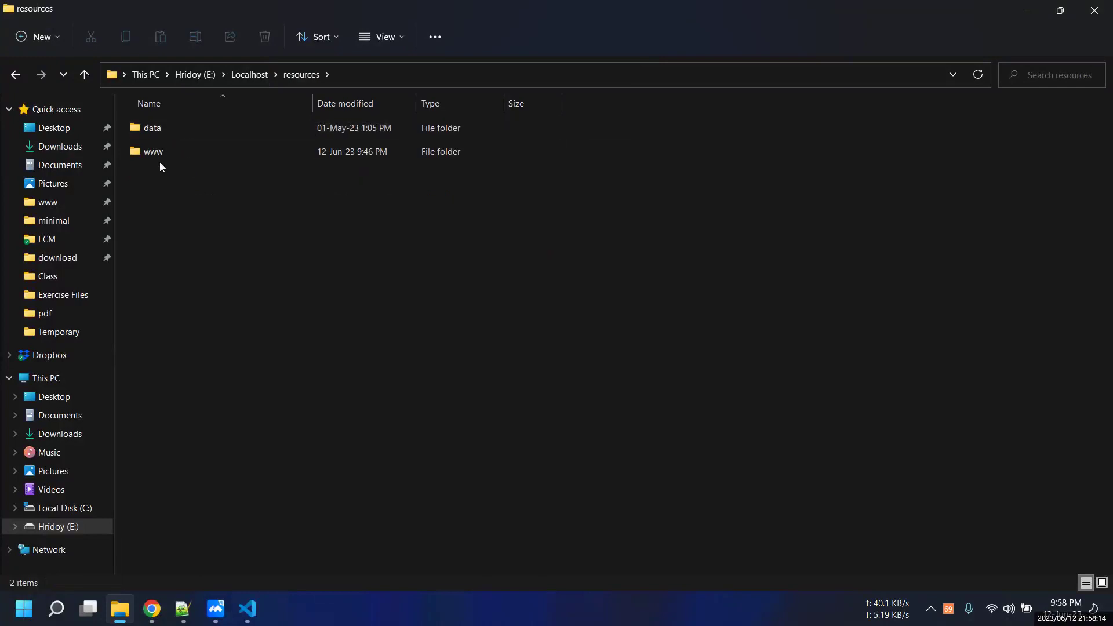
{"action": "double_click", "coordinate": [155, 151]}
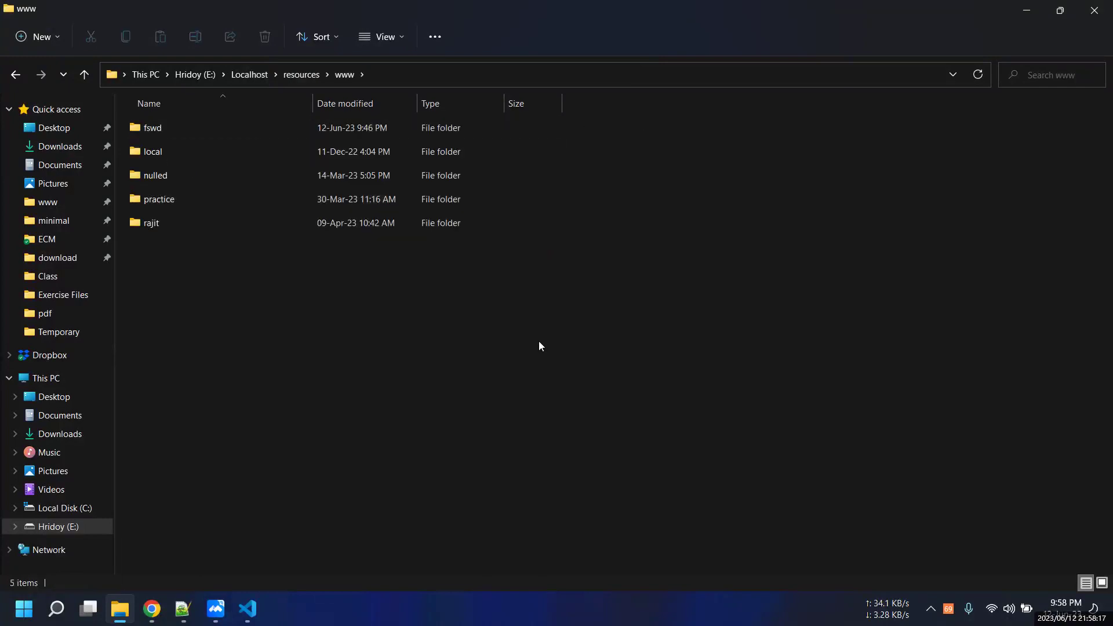
{"action": "double_click", "coordinate": [136, 127]}
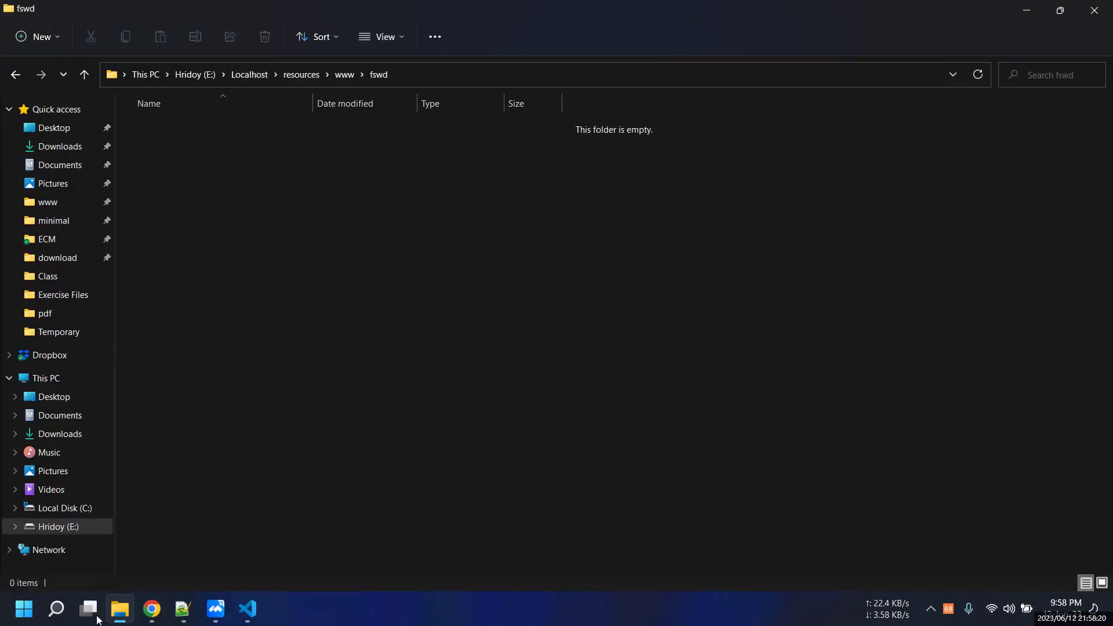
- Reopen the Laragon window and launch its localhost website in Chrome
{"action": "left_click", "coordinate": [931, 609]}
{"action": "left_click", "coordinate": [894, 569]}
{"action": "right_click", "coordinate": [584, 263]}
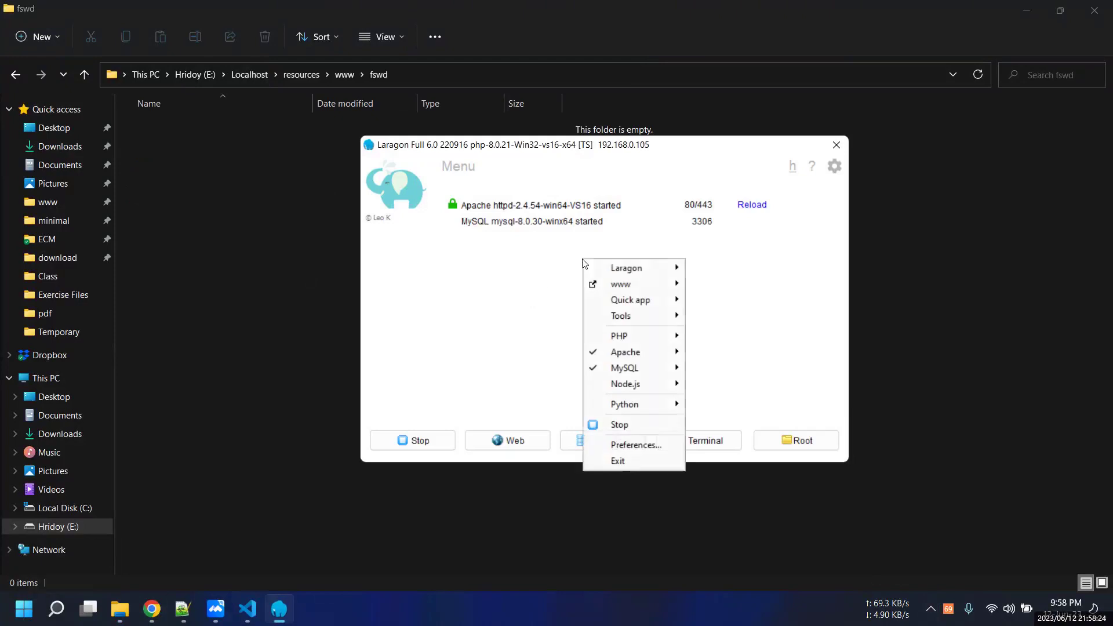
{"action": "mouse_move", "coordinate": [626, 268]}
{"action": "left_click", "coordinate": [735, 268]}
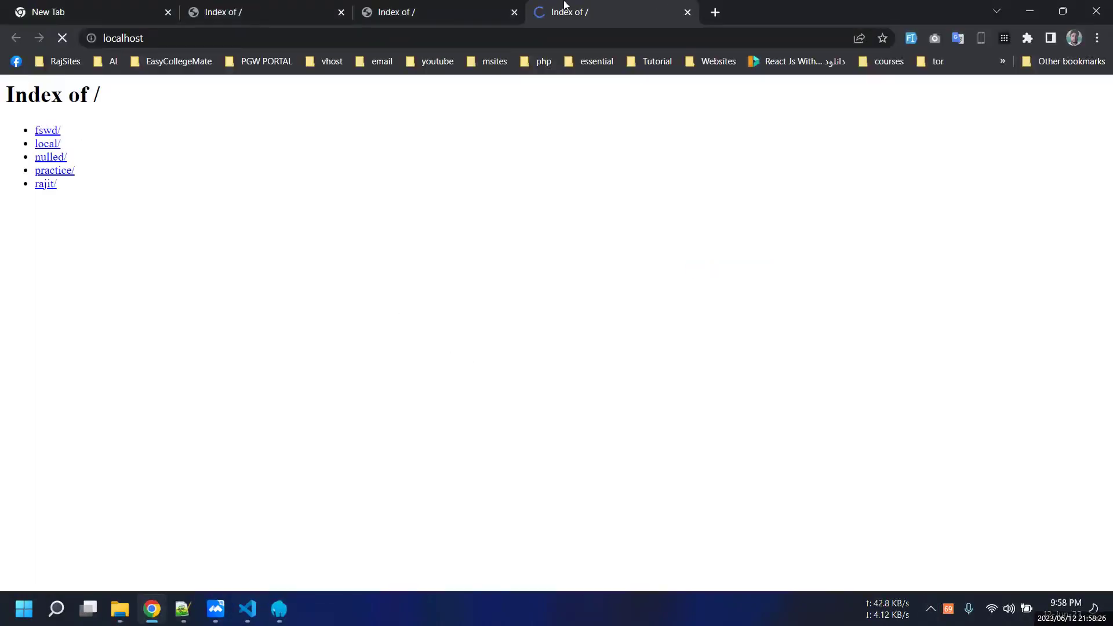
- Compare the folders in resources\www in a smaller File Explorer window with the localhost listing, then minimize the window
{"action": "left_click", "coordinate": [120, 608]}
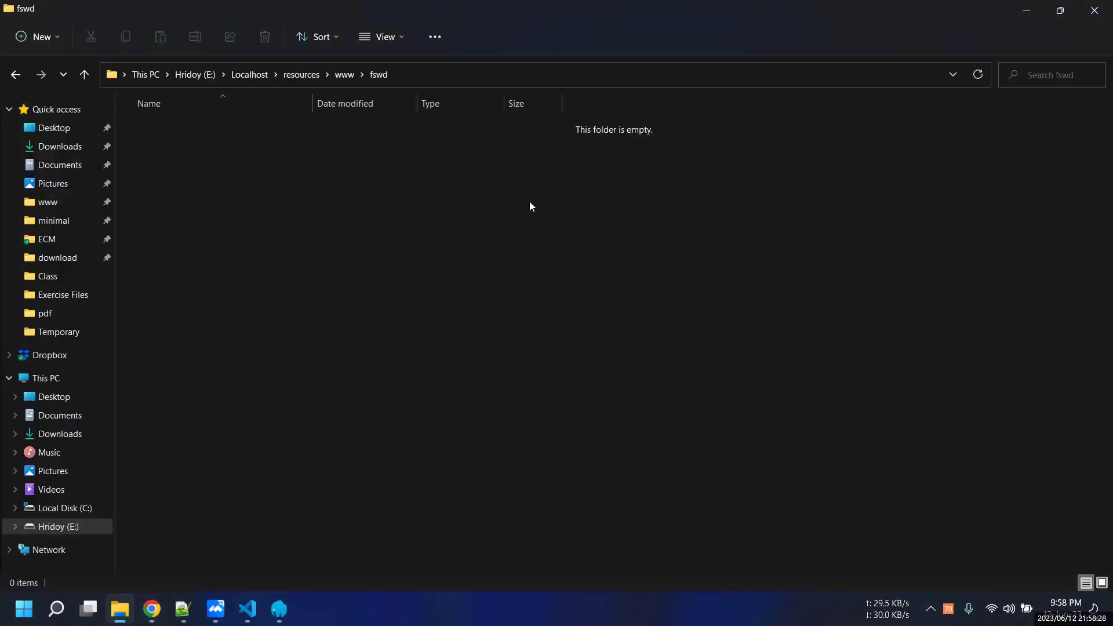
{"action": "double_click", "coordinate": [553, 5]}
{"action": "left_click", "coordinate": [439, 147]}
{"action": "left_click", "coordinate": [537, 385]}
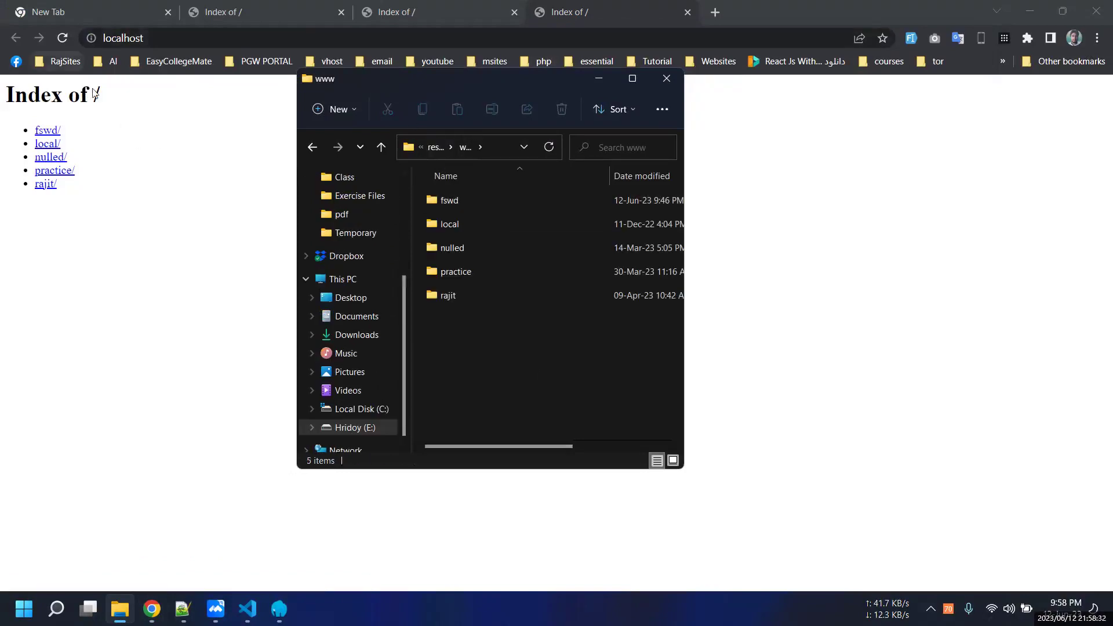
{"action": "left_click_drag", "start_coordinate": [451, 398], "coordinate": [451, 184]}
{"action": "left_click", "coordinate": [469, 360]}
{"action": "left_click_drag", "start_coordinate": [469, 360], "coordinate": [462, 156]}
{"action": "left_click_drag", "start_coordinate": [475, 384], "coordinate": [466, 185]}
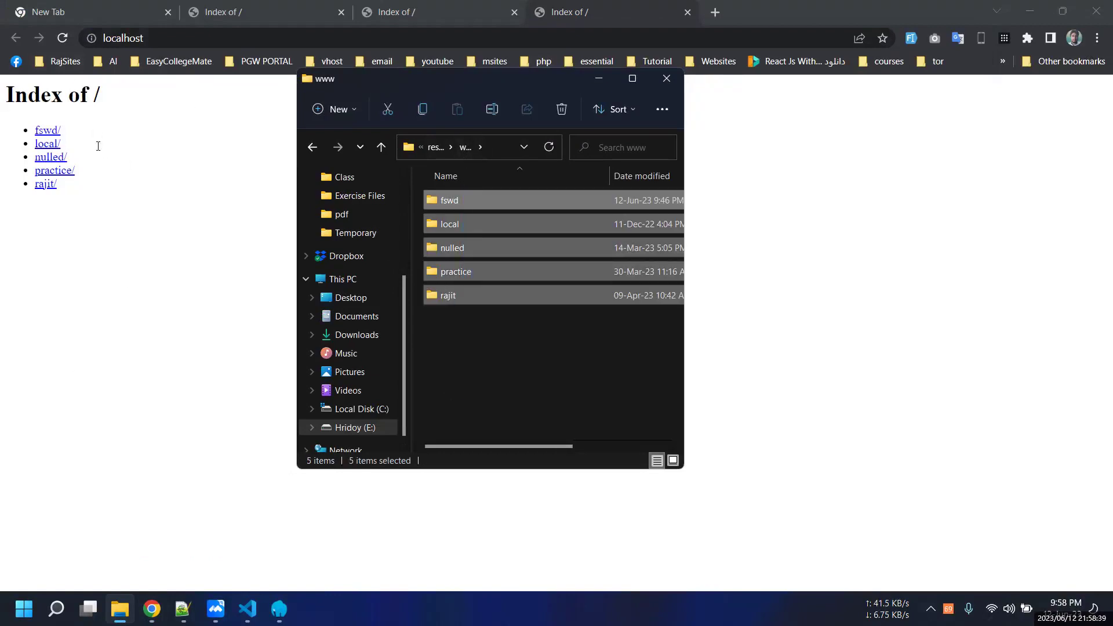
{"action": "left_click", "coordinate": [523, 397]}
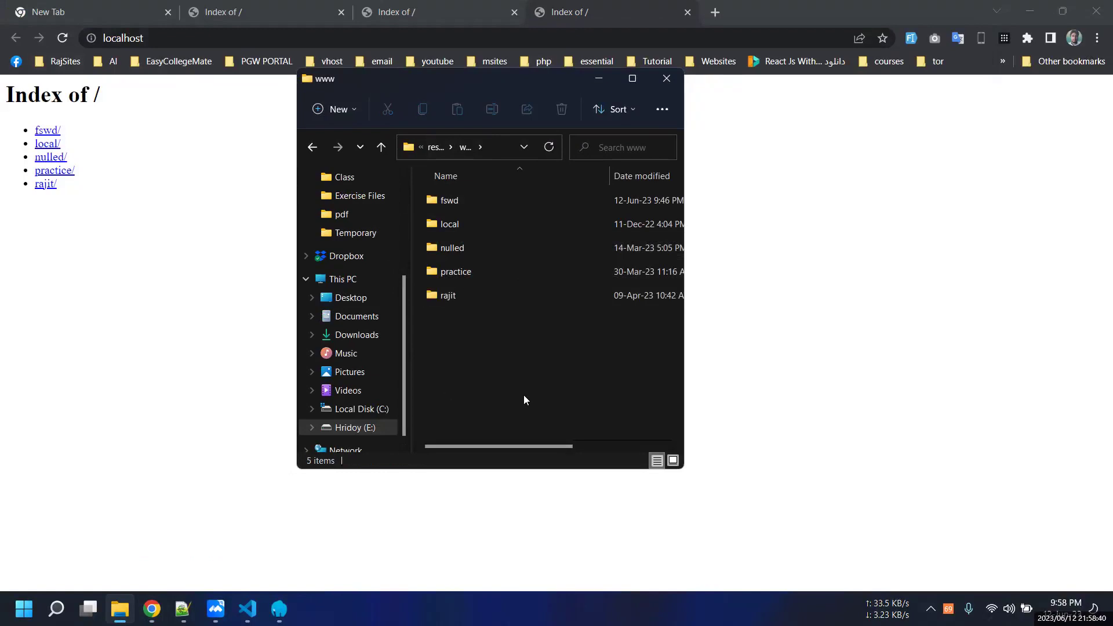
{"action": "left_click", "coordinate": [598, 82]}
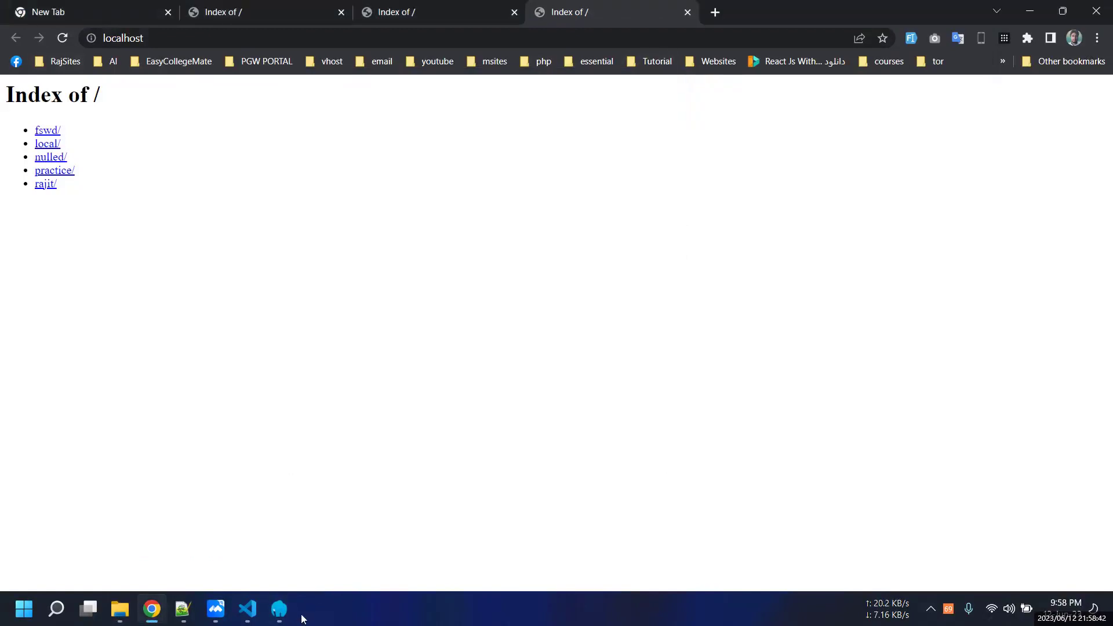
- Open the phpMyAdmin database page from Laragon, then close its browser tab
{"action": "left_click", "coordinate": [279, 608]}
{"action": "right_click", "coordinate": [625, 297]}
{"action": "mouse_move", "coordinate": [667, 305]}
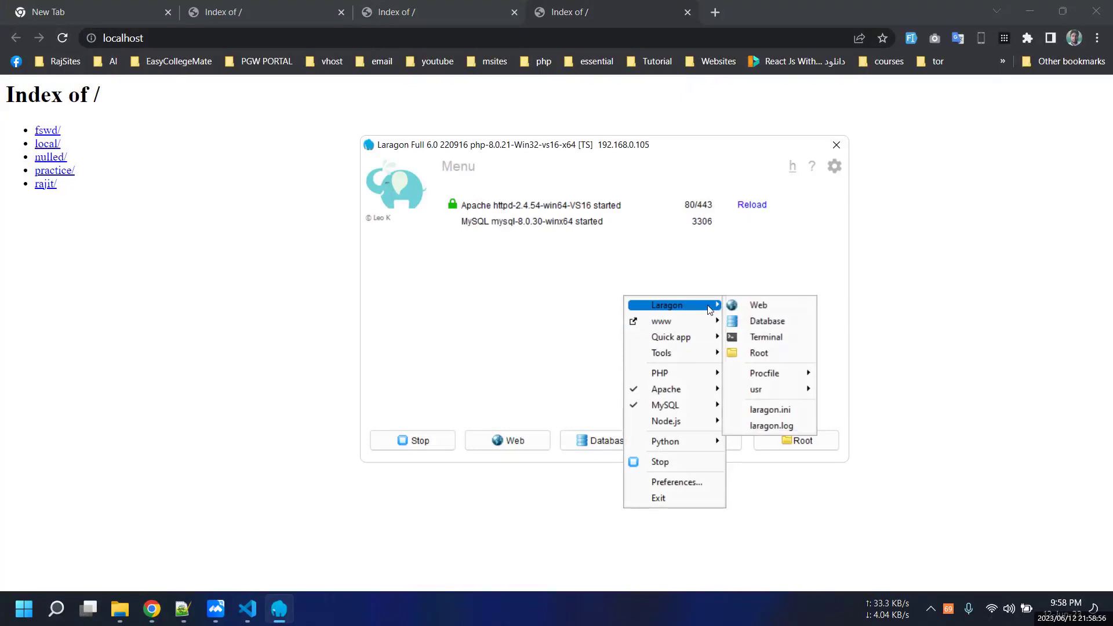
{"action": "left_click", "coordinate": [778, 322]}
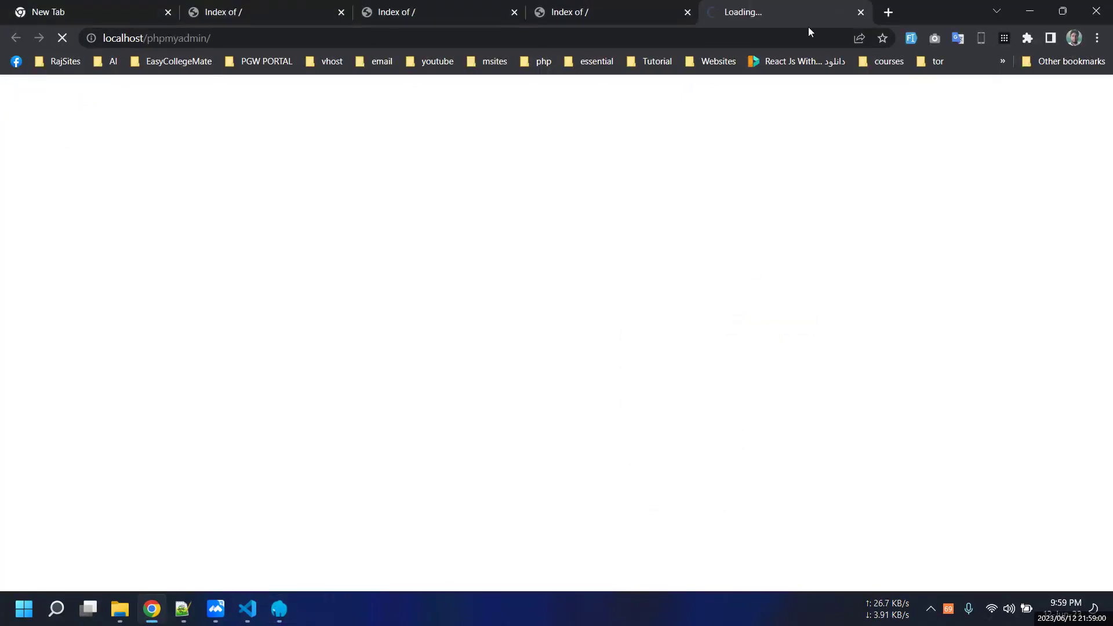
{"action": "left_click", "coordinate": [587, 6]}
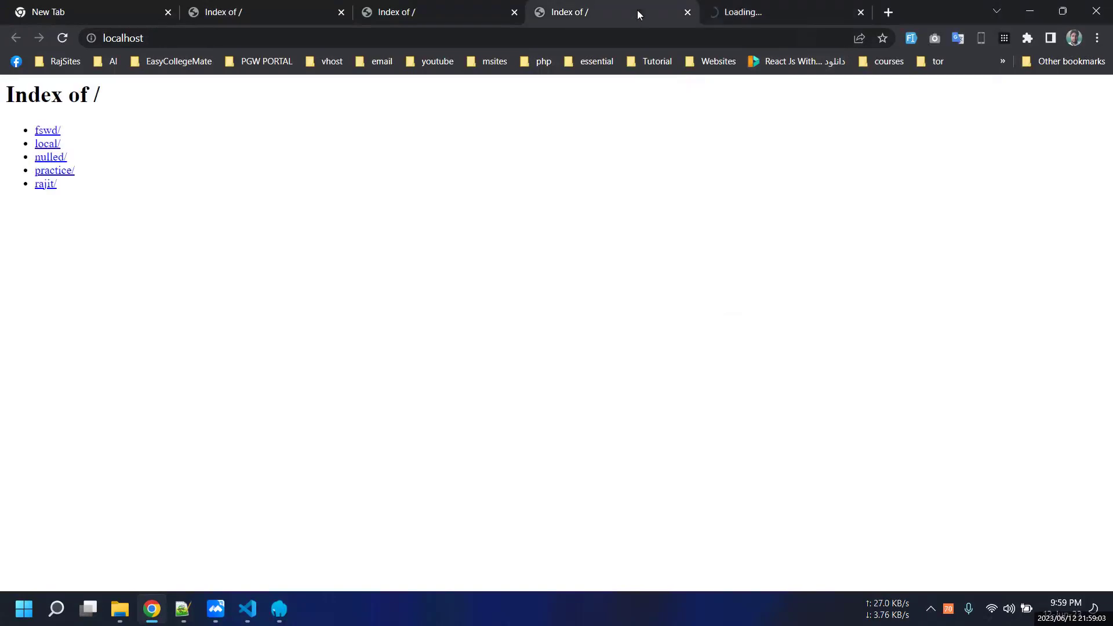
{"action": "left_click", "coordinate": [860, 13]}
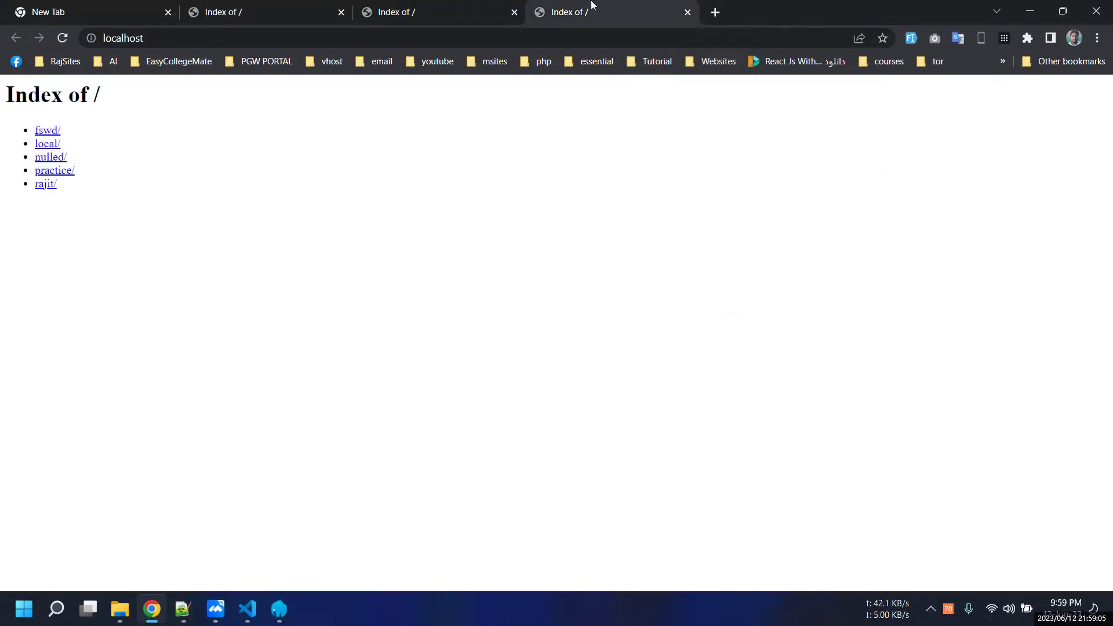
- Open the Terminal from Laragon, search Windows for cmd, and move the command window lower to uncover the Laragon window
{"action": "left_click", "coordinate": [279, 612]}
{"action": "right_click", "coordinate": [594, 287]}
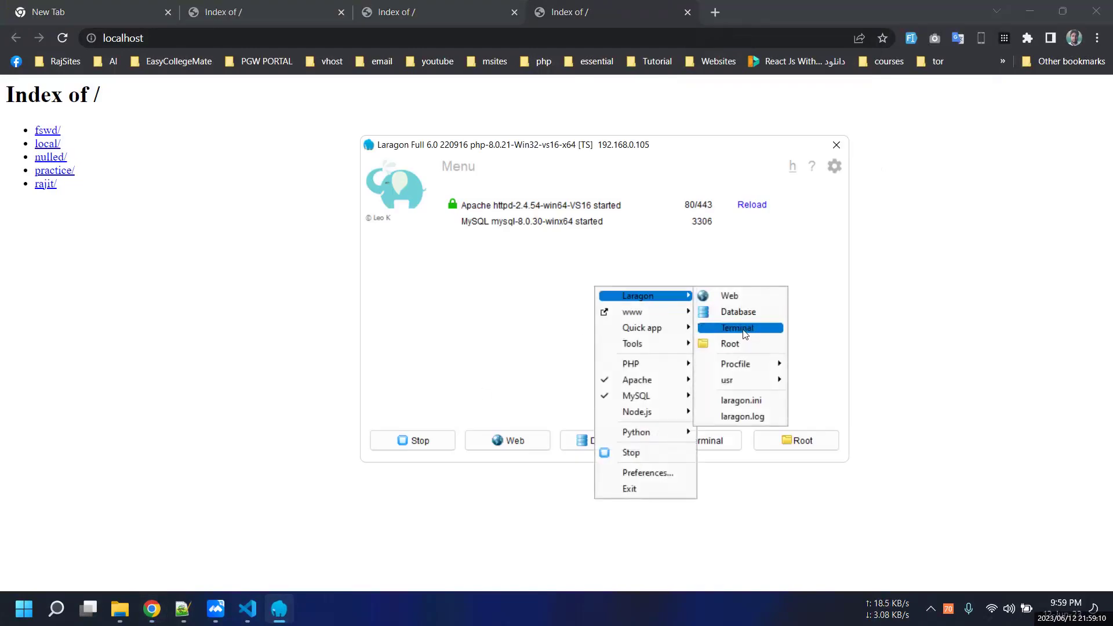
{"action": "left_click", "coordinate": [745, 334]}
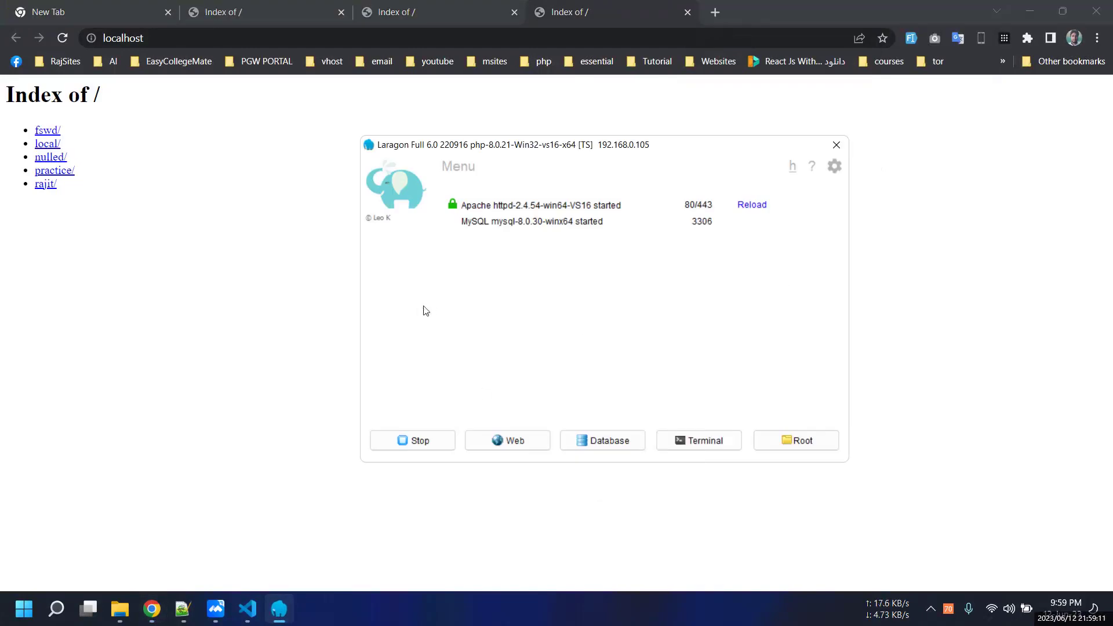
{"action": "left_click", "coordinate": [17, 611]}
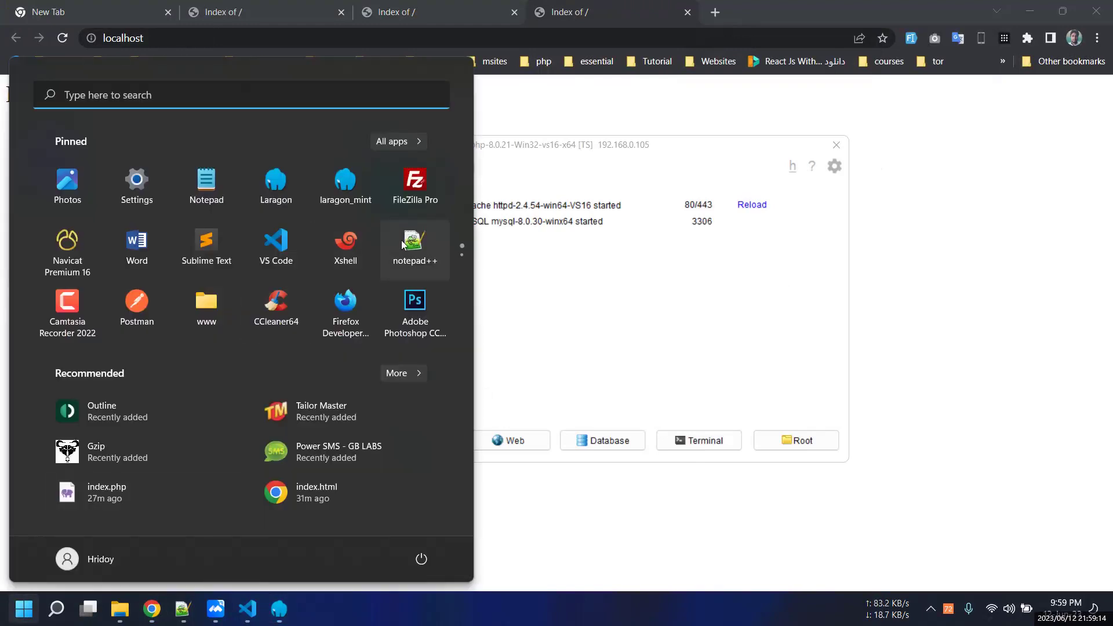
{"action": "type", "text": "cmd"}
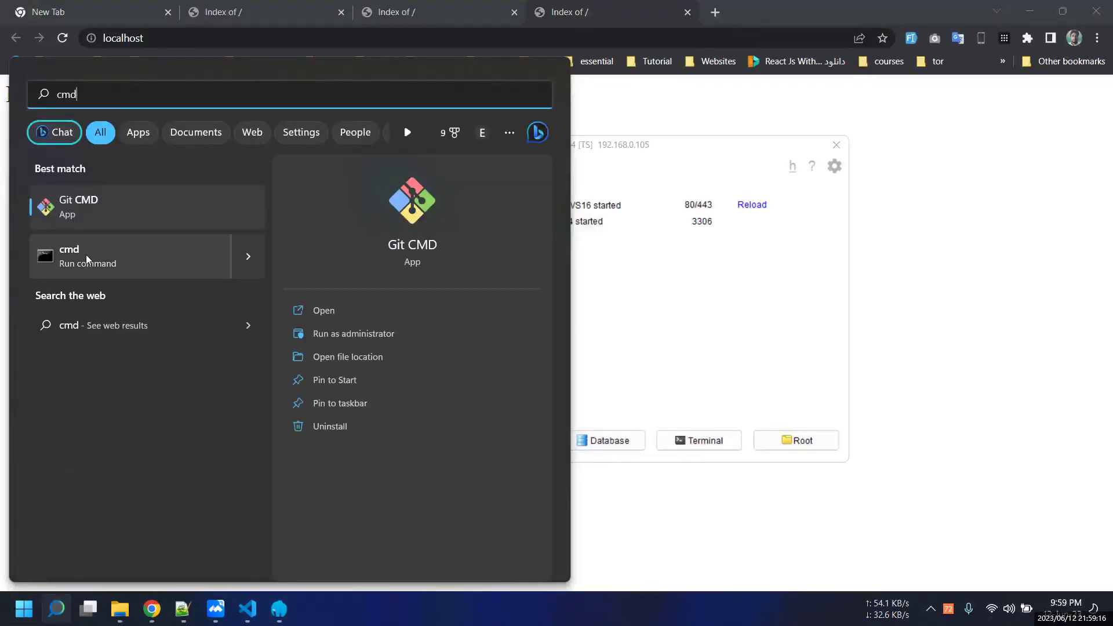
{"action": "key", "text": "Escape"}
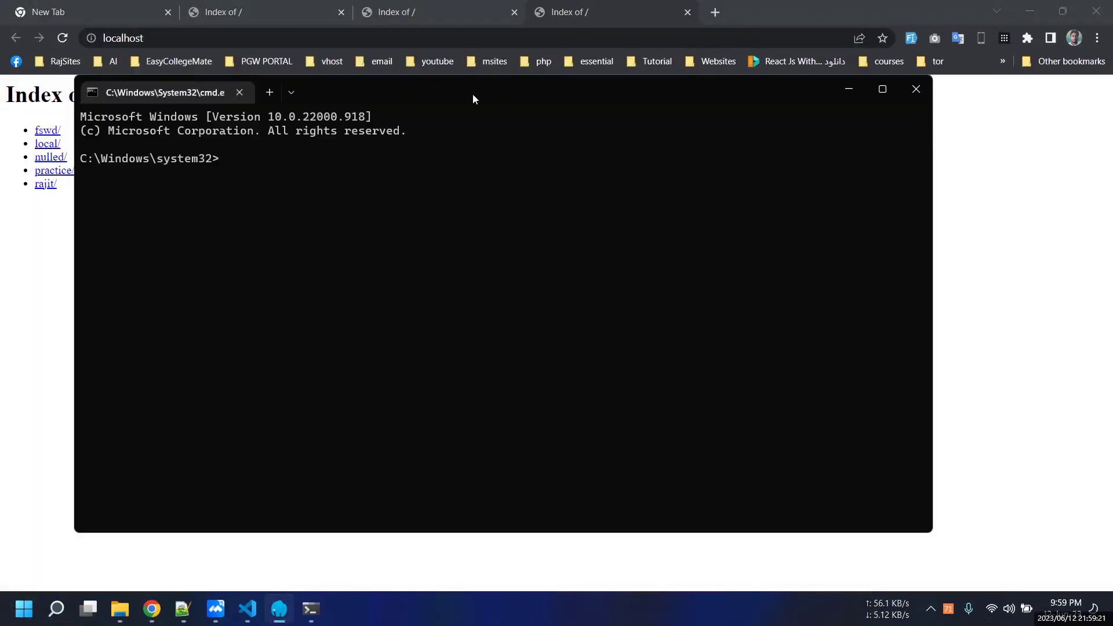
{"action": "left_click_drag", "start_coordinate": [473, 98], "coordinate": [544, 231]}
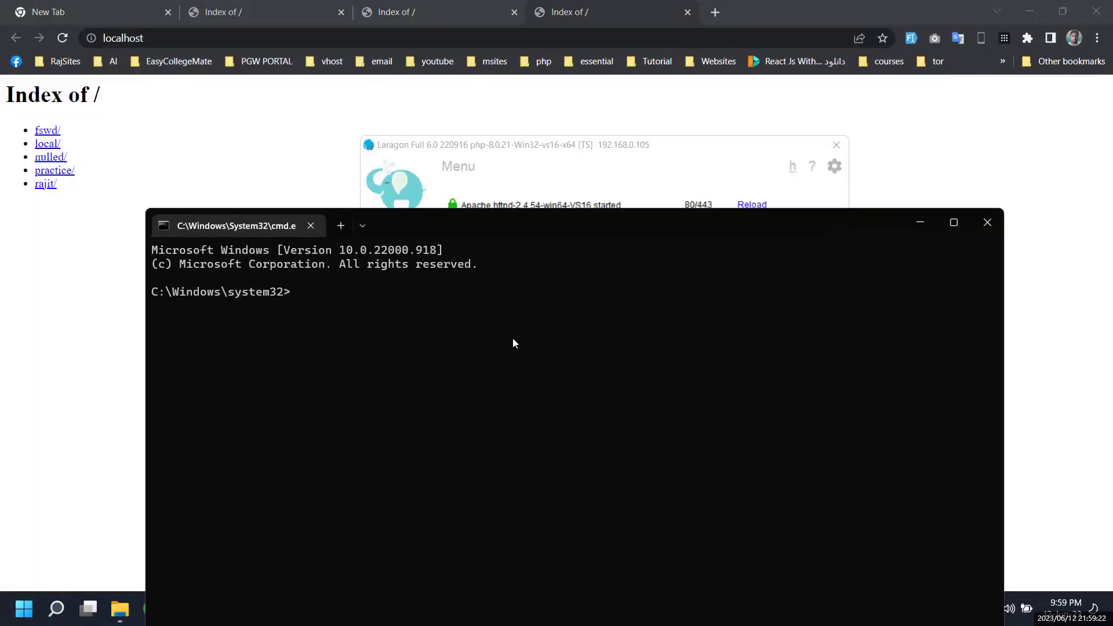
- Run ping google.com in the command window and interrupt it
{"action": "type", "text": "ping google.com"}
{"action": "key", "text": "Return"}
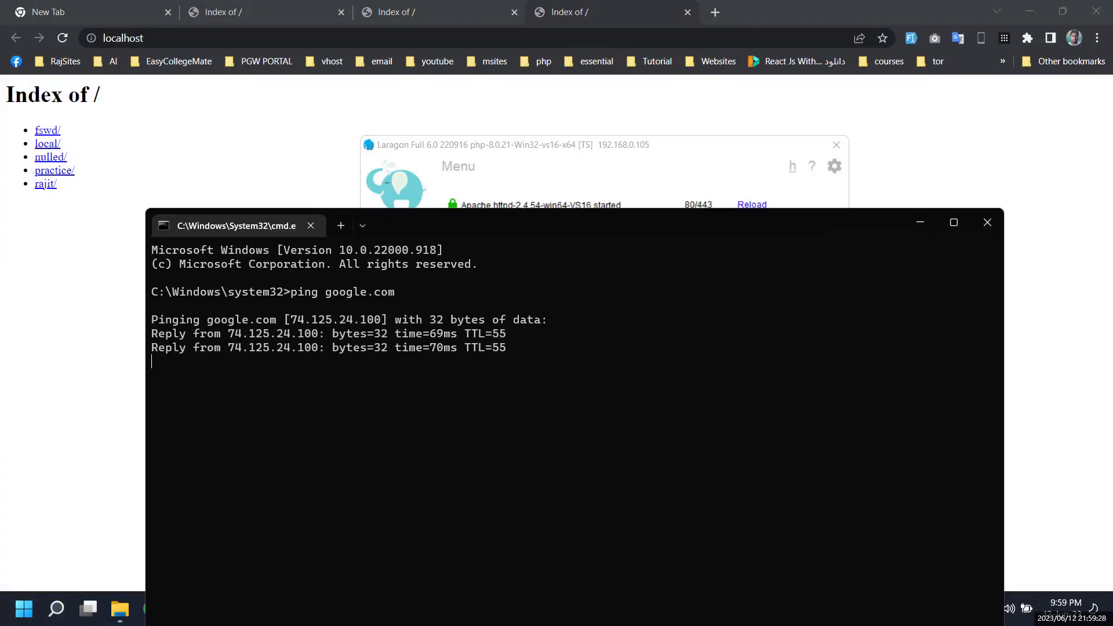
{"action": "key", "text": "ctrl+c"}
{"action": "key", "text": "Return"}
- Clear the command window with clear and change its text colour with the command color a
{"action": "type", "text": "clea"}
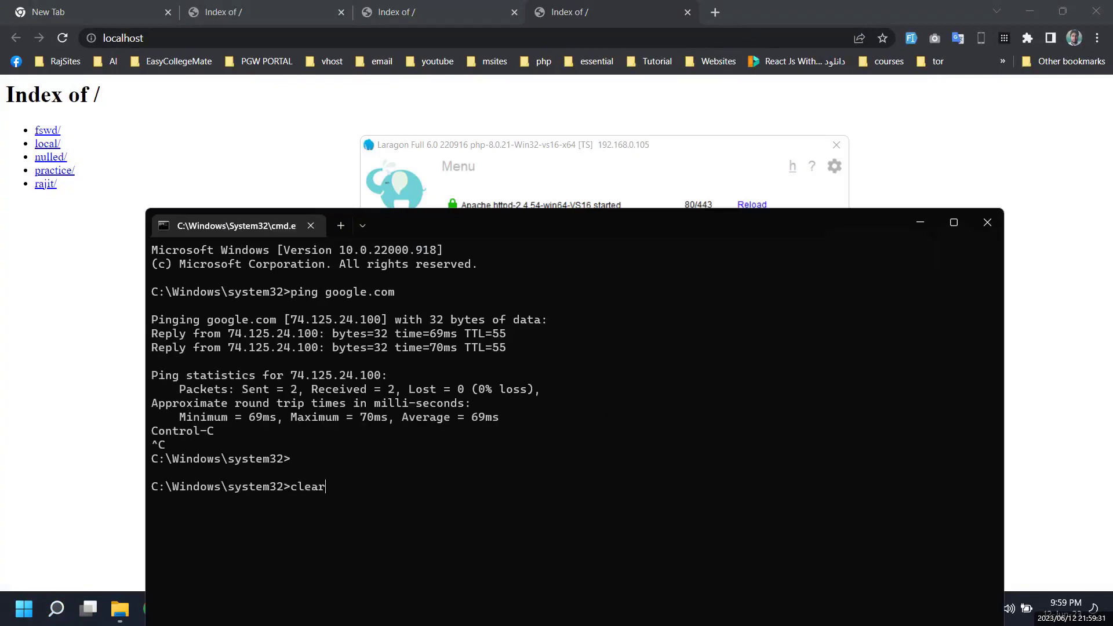
{"action": "type", "text": "r"}
{"action": "key", "text": "Return"}
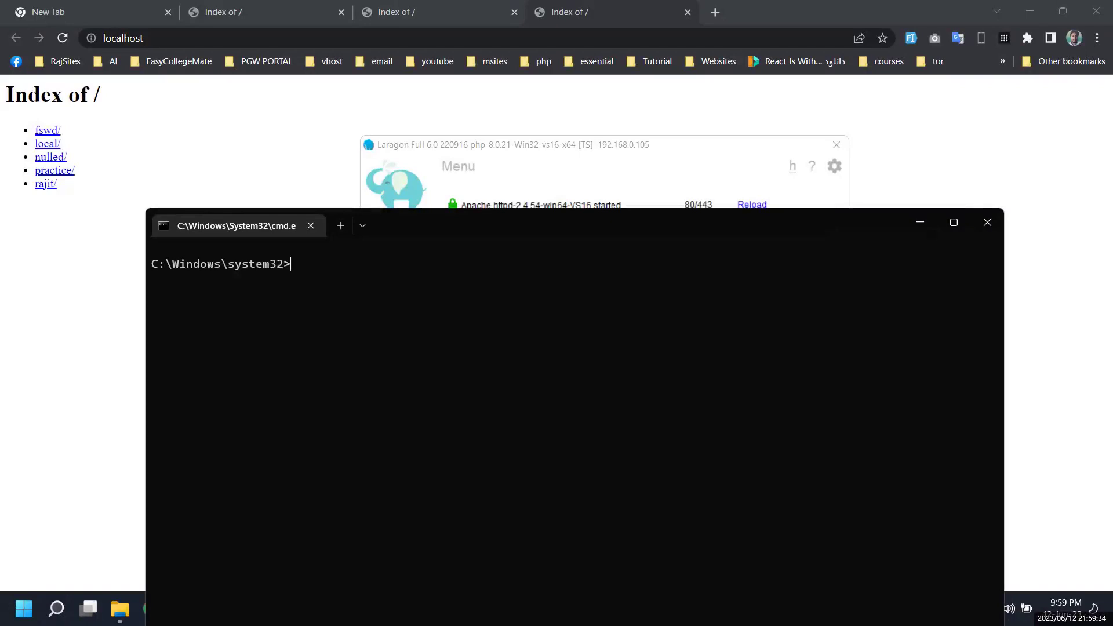
{"action": "type", "text": "color a"}
{"action": "key", "text": "Return"}
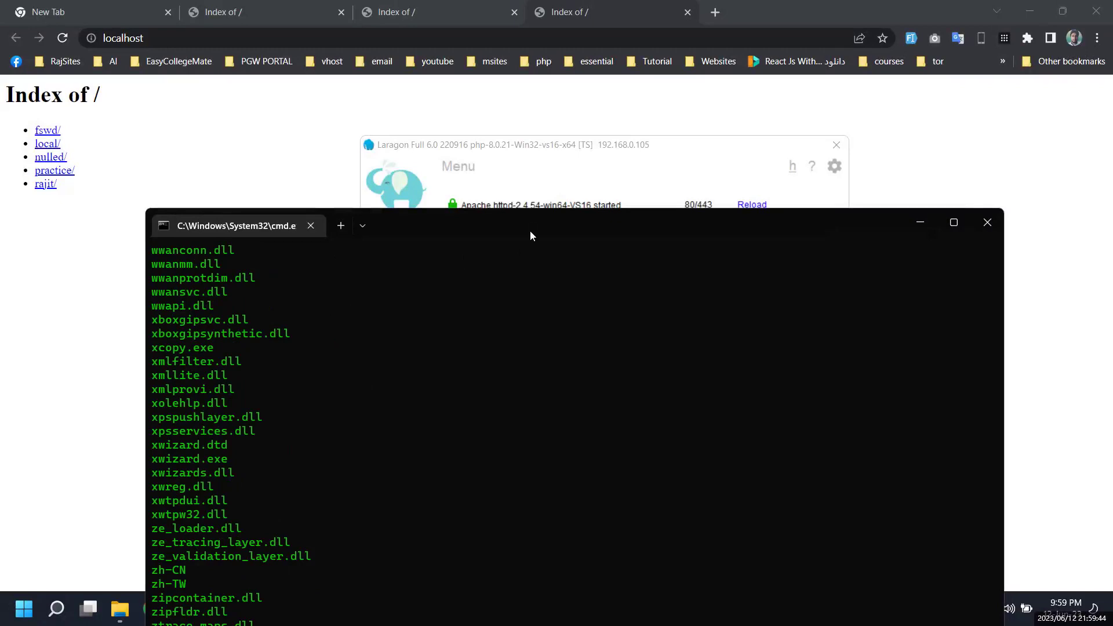
- Move the command window up to show its prompt, and view the www folder maximised in File Explorer before minimising it
{"action": "left_click_drag", "start_coordinate": [521, 226], "coordinate": [513, 87]}
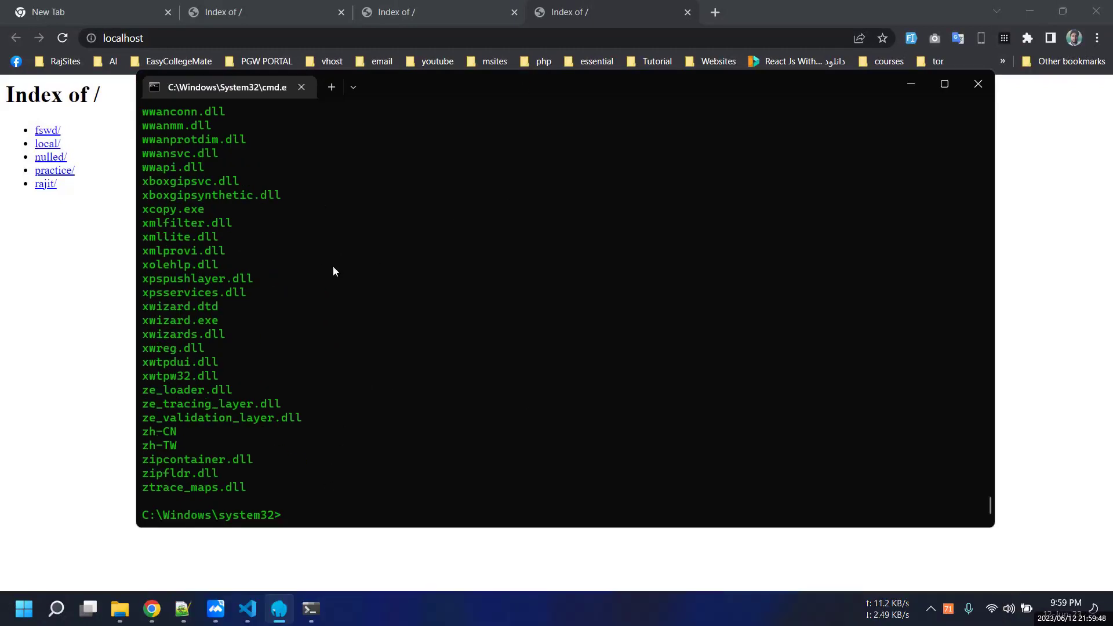
{"action": "left_click", "coordinate": [27, 325]}
{"action": "left_click", "coordinate": [119, 608]}
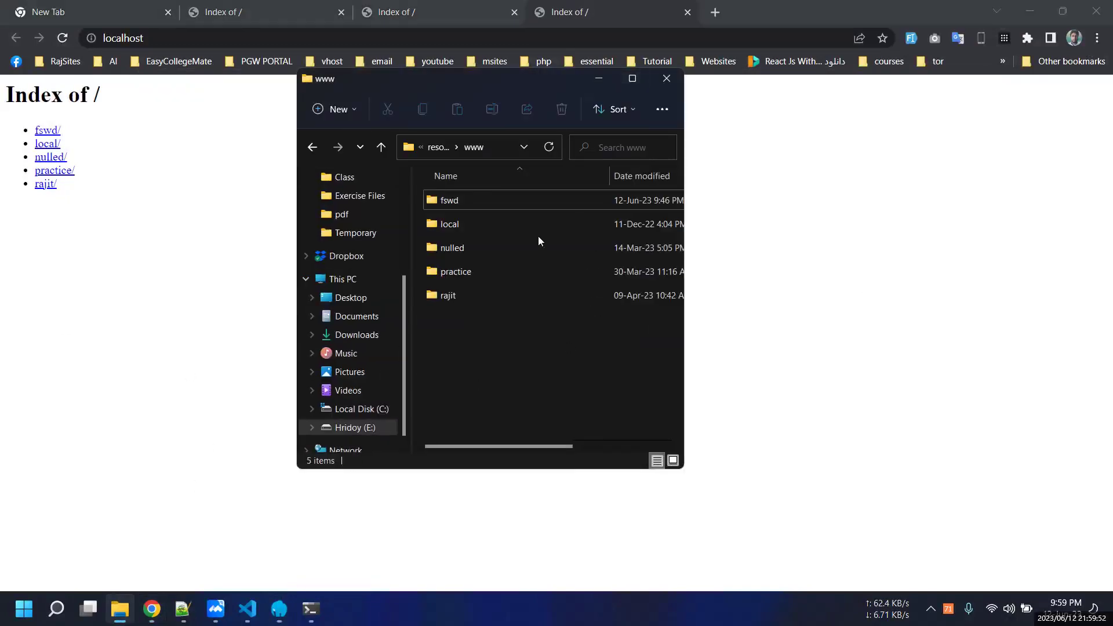
{"action": "left_click", "coordinate": [633, 78]}
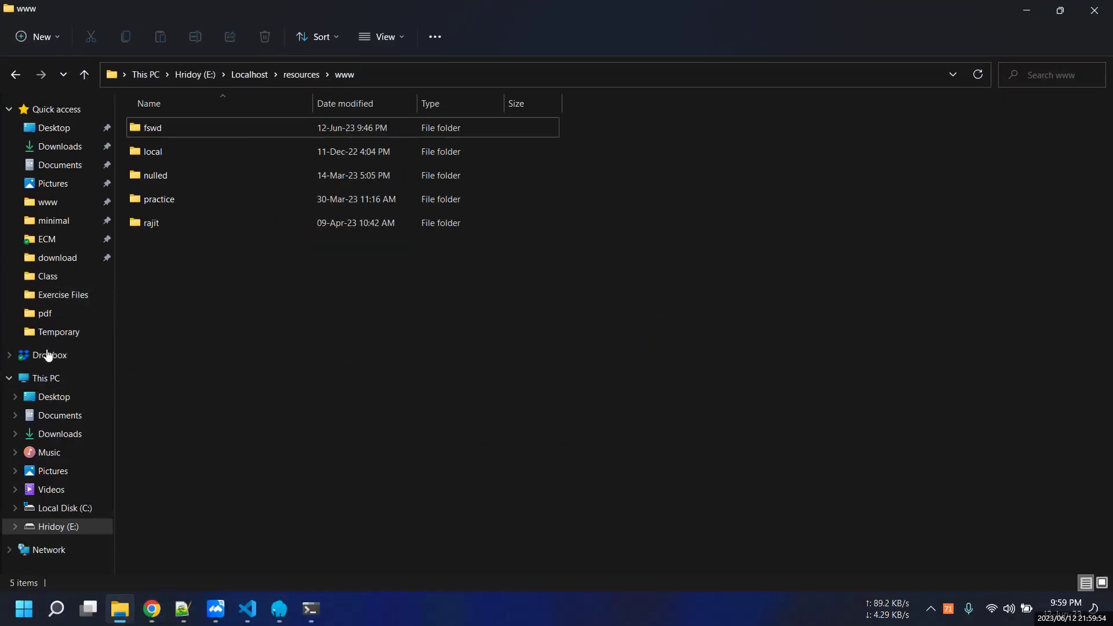
{"action": "left_click", "coordinate": [1026, 9]}
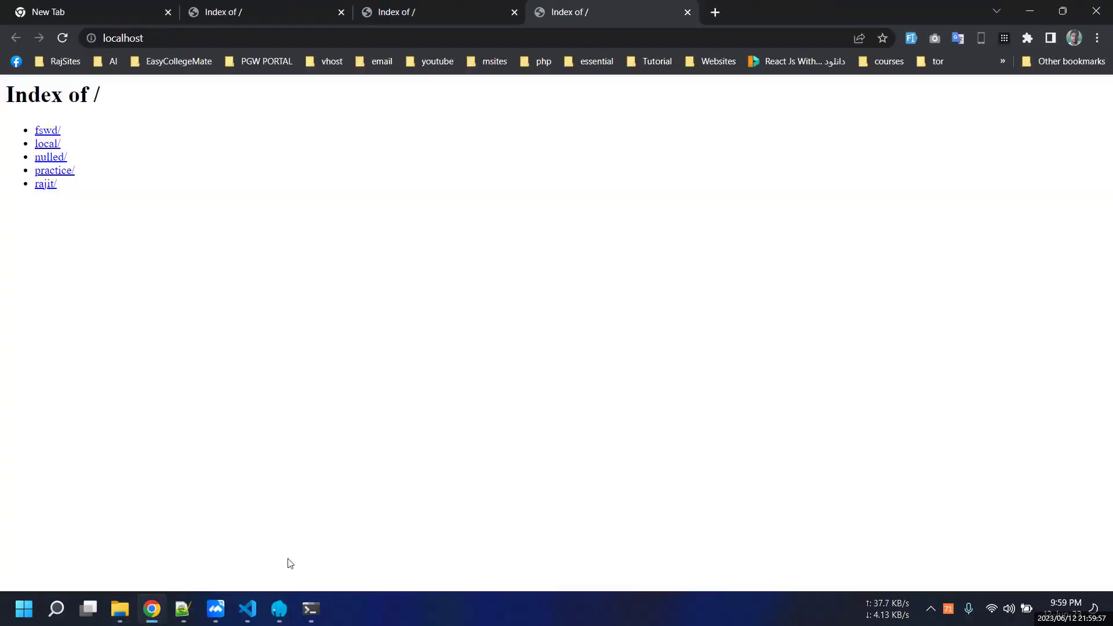
- Return to the command window, review the system32 directory listing, and close the window
{"action": "key", "text": "alt+Tab"}
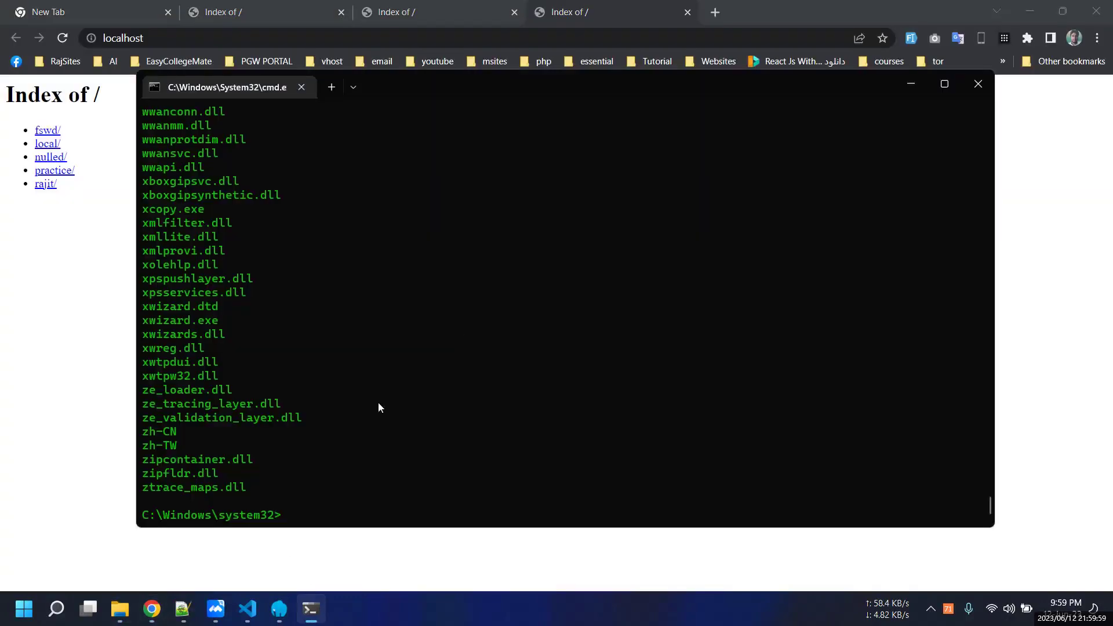
{"action": "key", "text": "alt+Tab"}
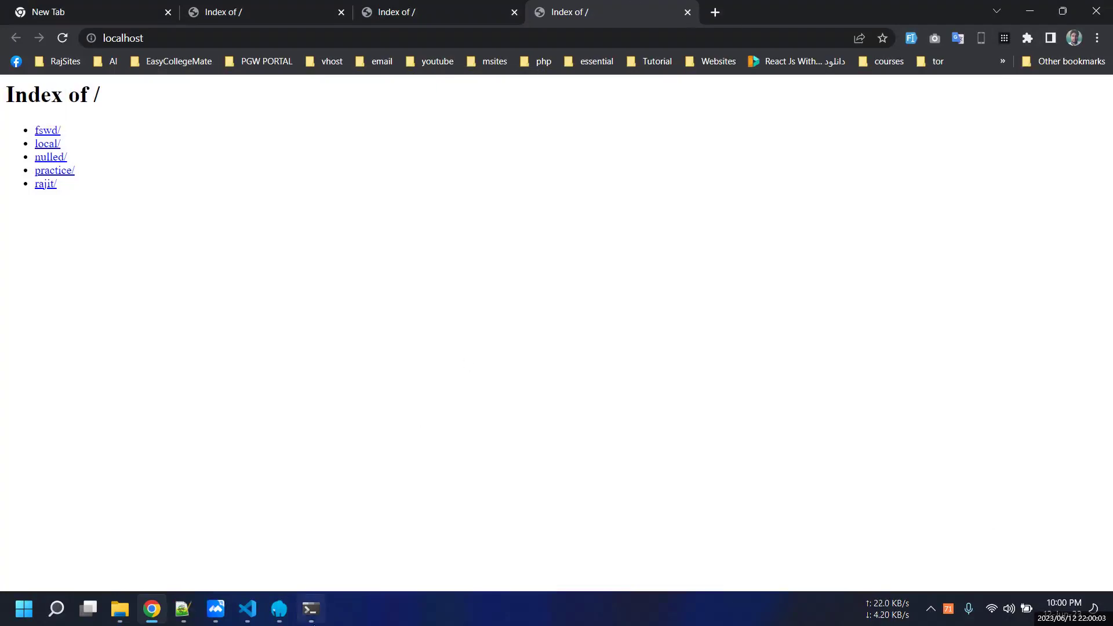
{"action": "left_click", "coordinate": [311, 609]}
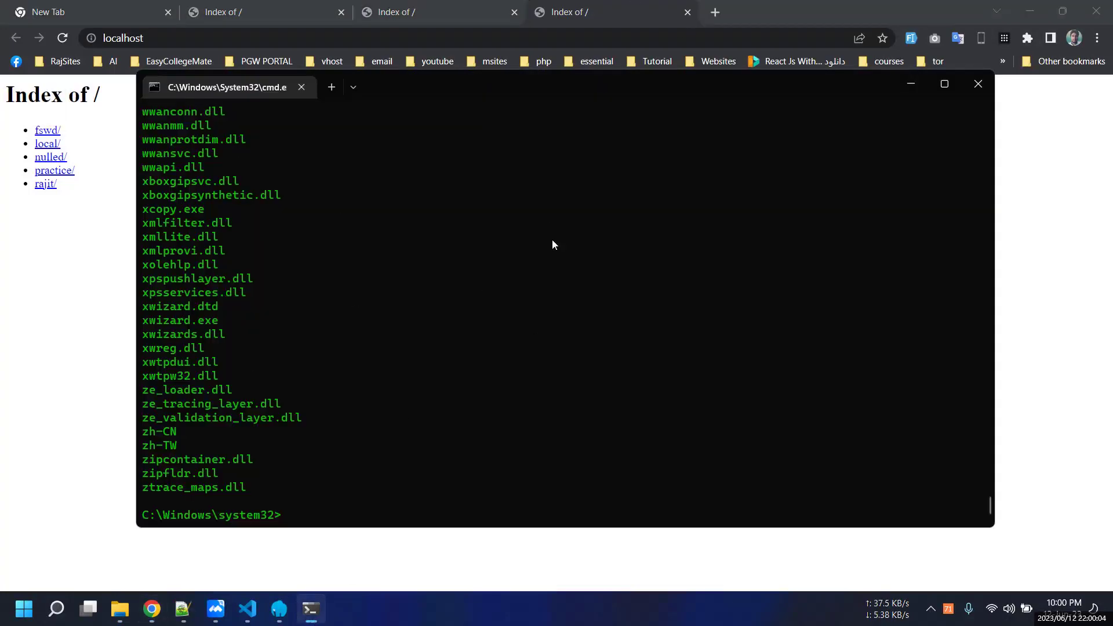
{"action": "key", "text": "super+5"}
{"action": "key", "text": "super+5"}
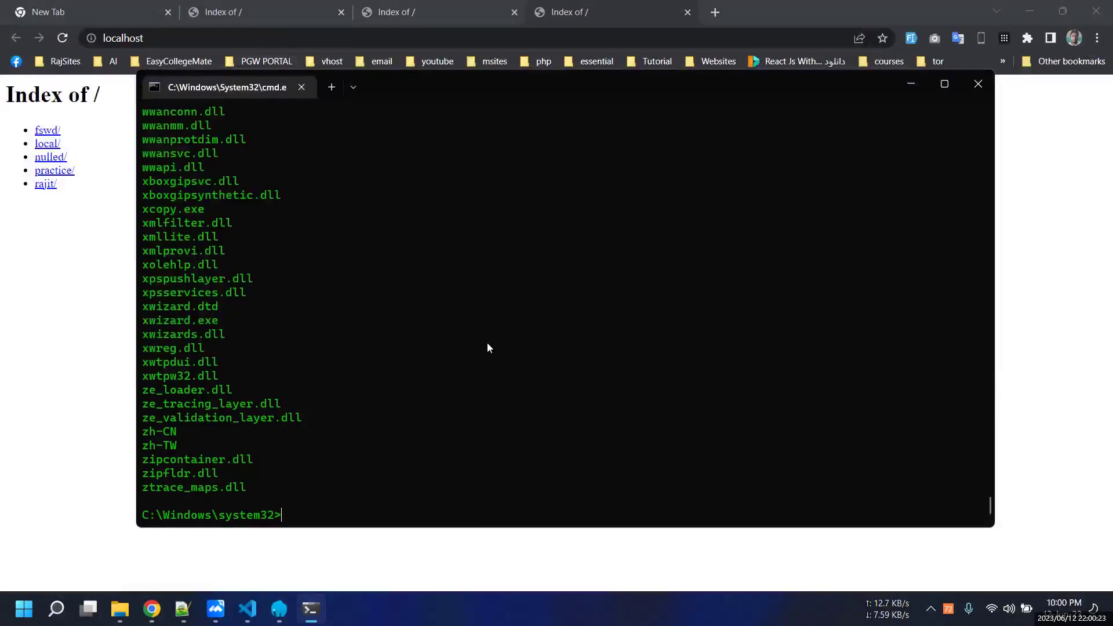
{"action": "left_click_drag", "start_coordinate": [525, 102], "coordinate": [492, 114]}
{"action": "scroll", "coordinate": [452, 313], "scroll_direction": "up", "scroll_amount": 4}
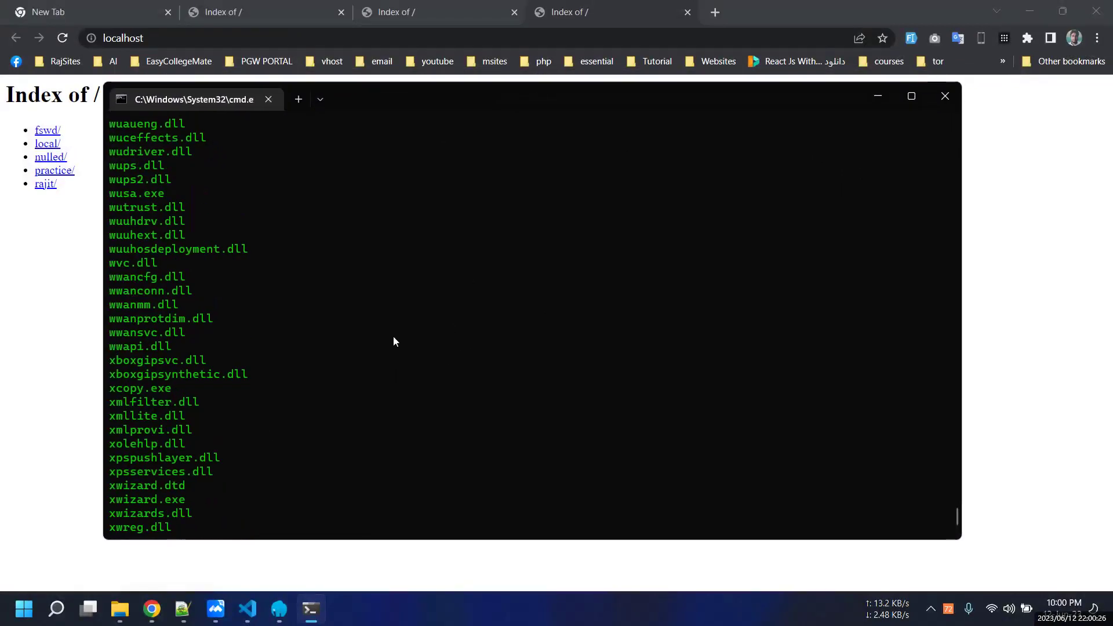
{"action": "scroll", "coordinate": [406, 342], "scroll_direction": "up", "scroll_amount": 15}
{"action": "scroll", "coordinate": [409, 343], "scroll_direction": "down", "scroll_amount": 8}
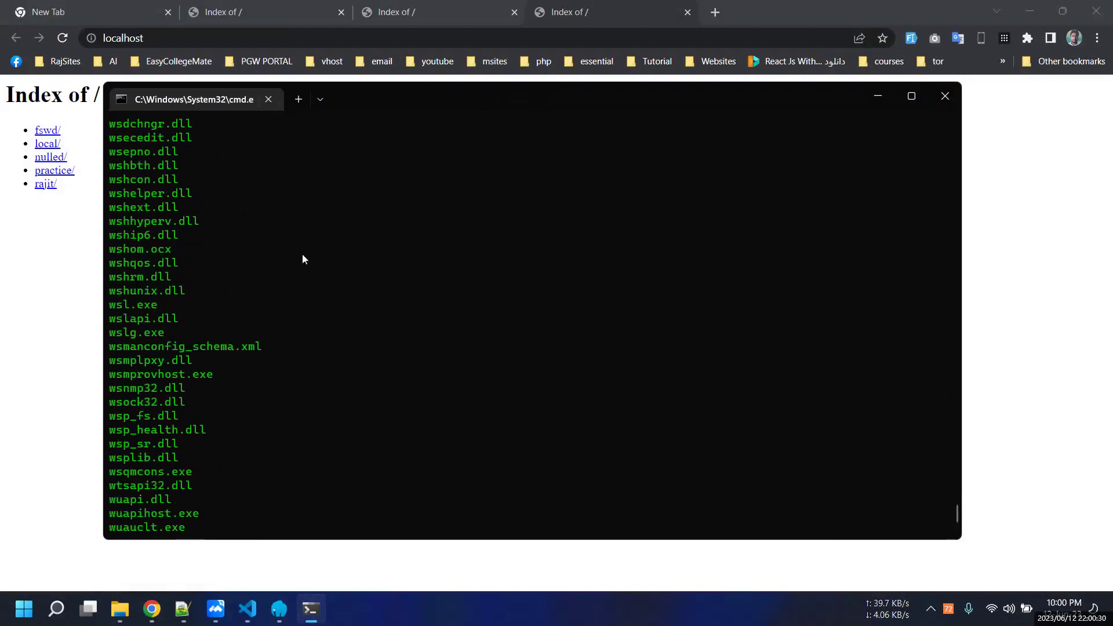
{"action": "left_click", "coordinate": [944, 99]}
- Switch to Laragon, open its Terminal, and move the Cmder window nearer the middle of the screen
{"action": "left_click", "coordinate": [279, 608]}
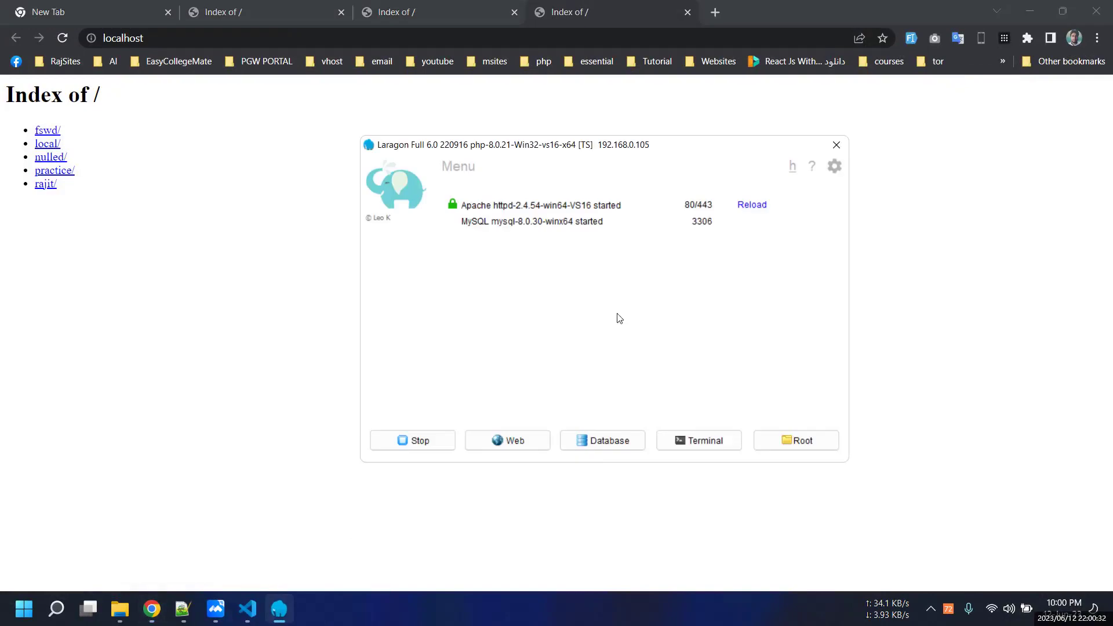
{"action": "right_click", "coordinate": [582, 270]}
{"action": "left_click", "coordinate": [597, 486]}
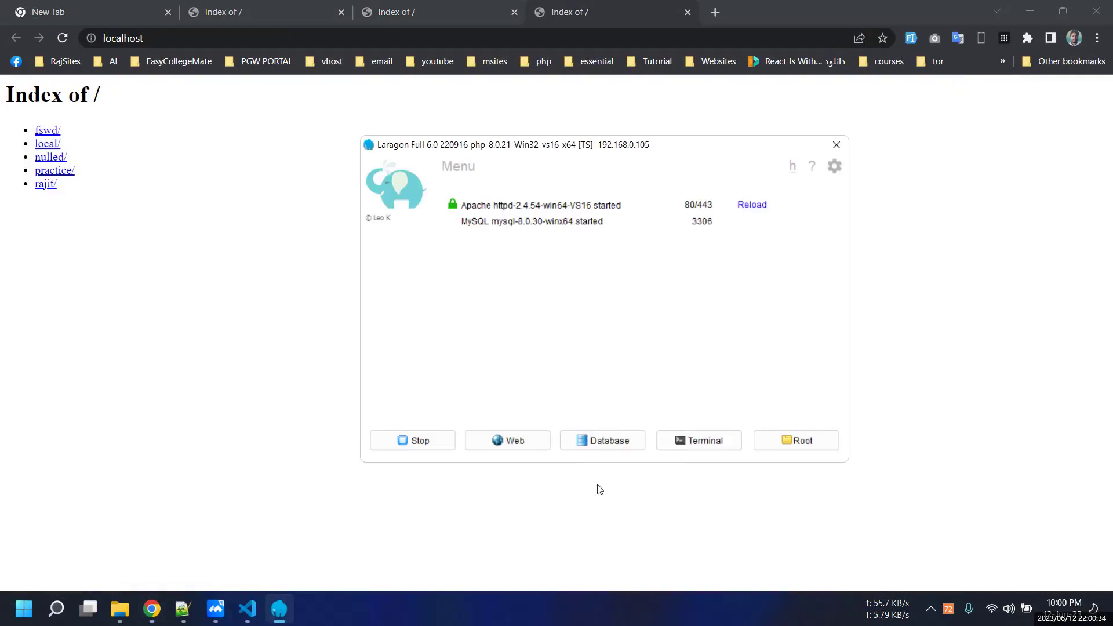
{"action": "left_click", "coordinate": [688, 443]}
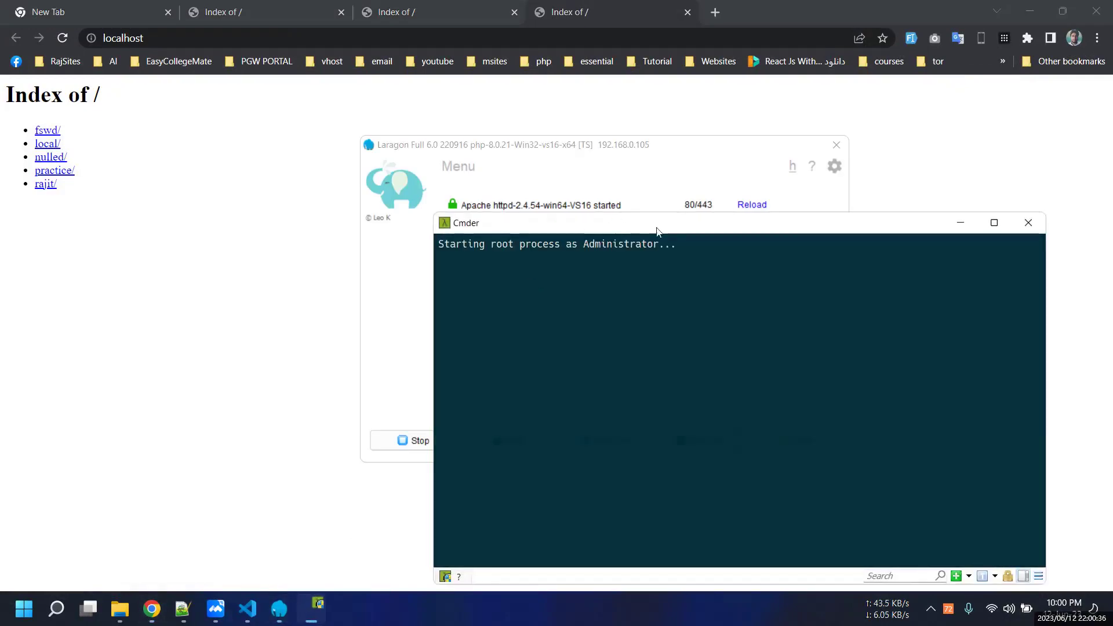
{"action": "left_click_drag", "start_coordinate": [695, 226], "coordinate": [533, 152]}
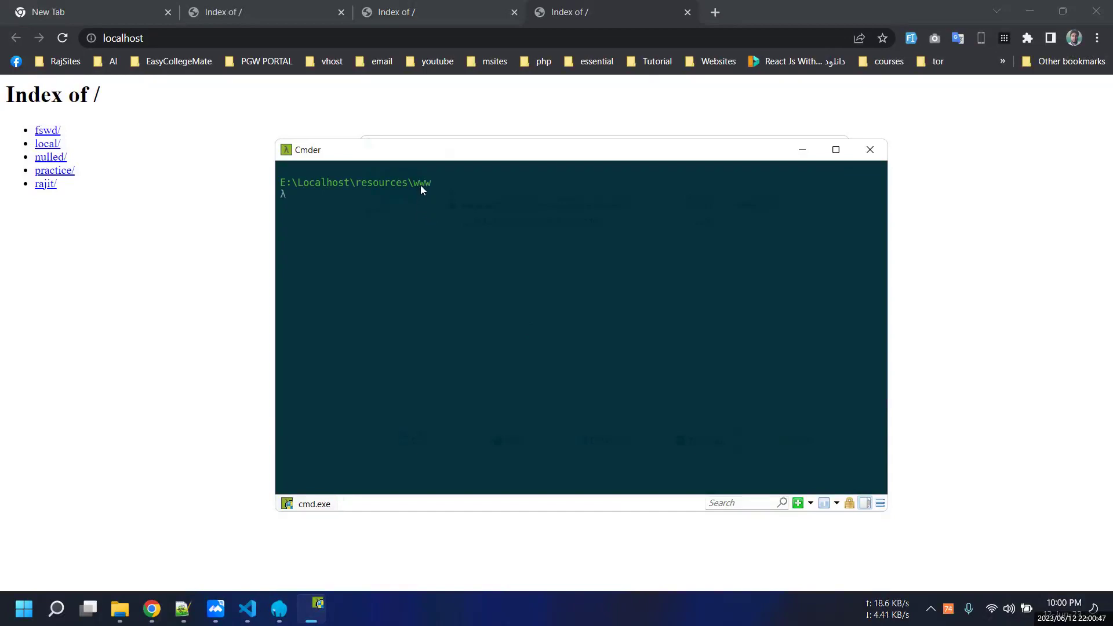
- List the contents of the www folder with ls in Cmder, then close the terminal window
{"action": "type", "text": "ls"}
{"action": "key", "text": "Return"}
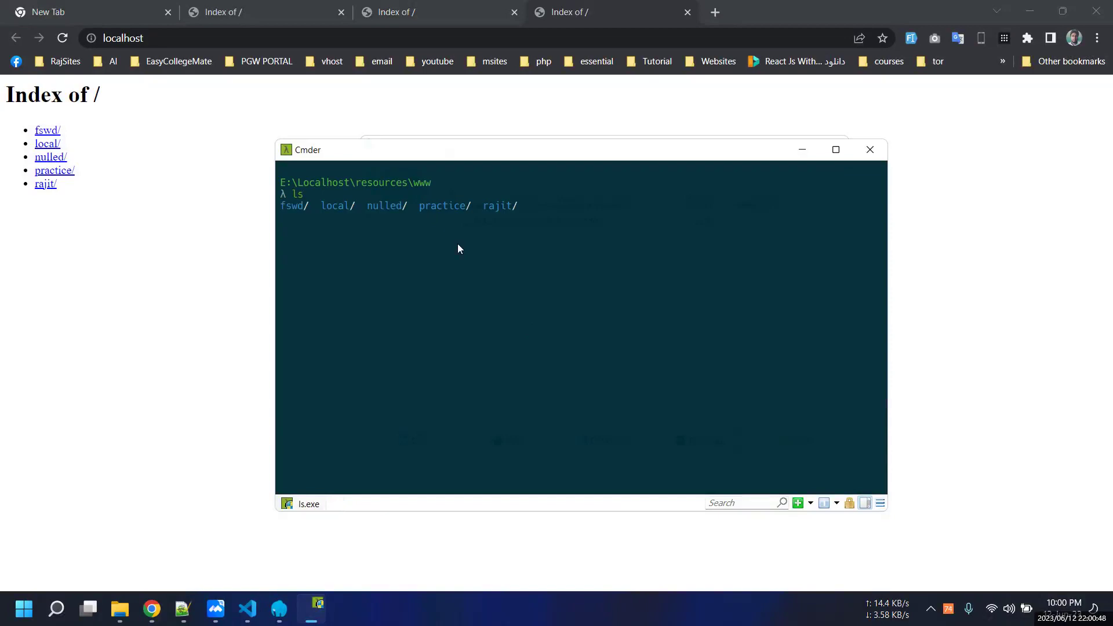
{"action": "double_click", "coordinate": [295, 194]}
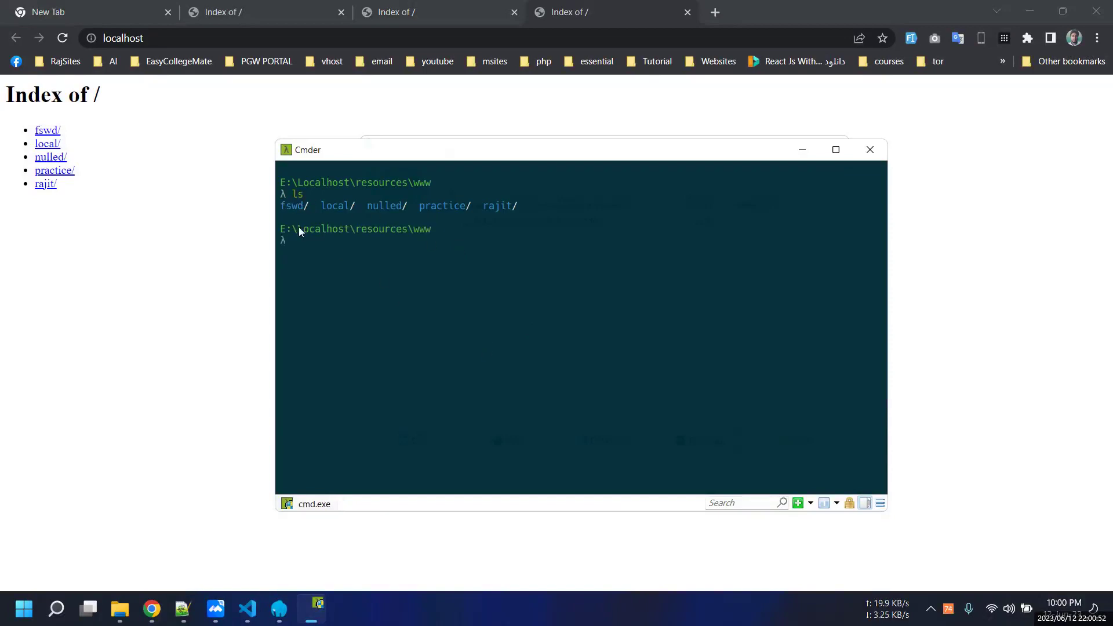
{"action": "left_click_drag", "start_coordinate": [529, 206], "coordinate": [280, 206]}
{"action": "left_click", "coordinate": [384, 253]}
{"action": "left_click_drag", "start_coordinate": [521, 156], "coordinate": [504, 157]}
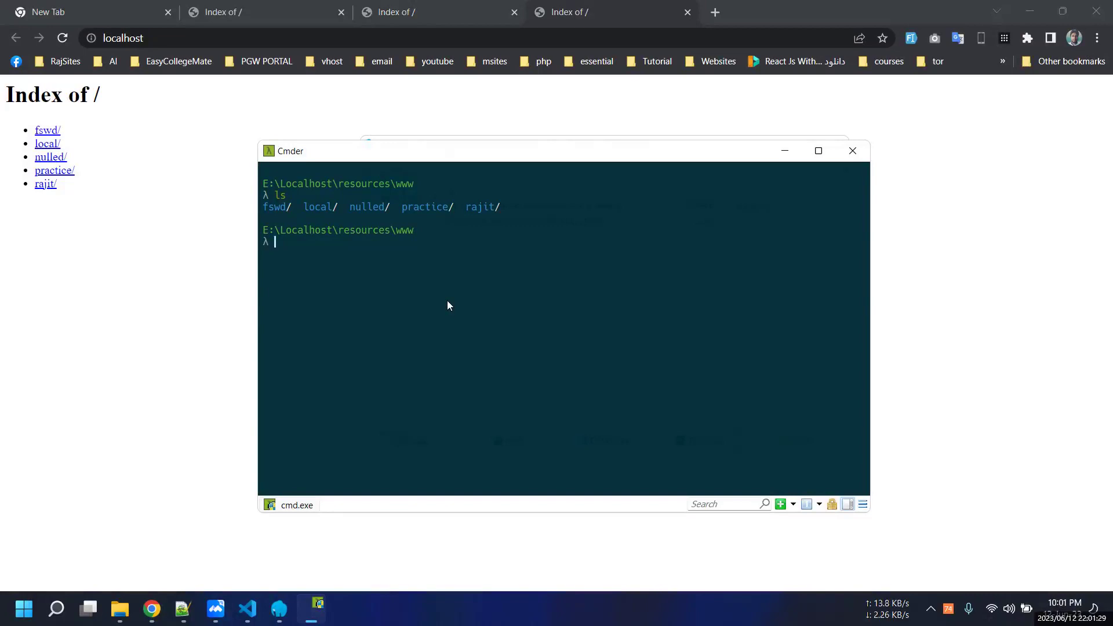
{"action": "left_click_drag", "start_coordinate": [394, 151], "coordinate": [371, 159]}
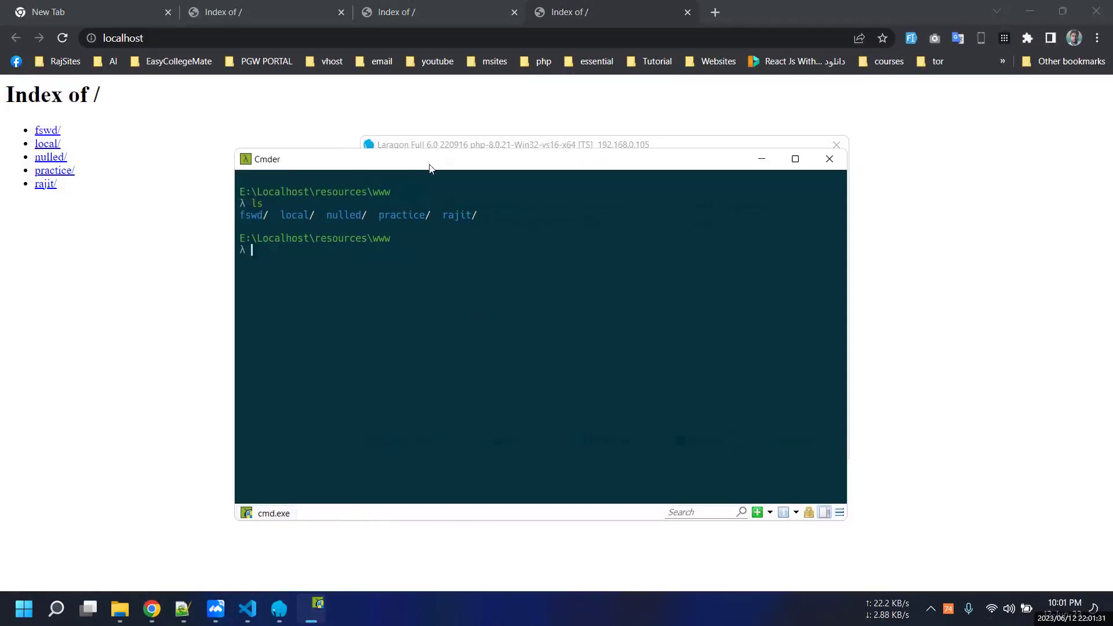
{"action": "left_click_drag", "start_coordinate": [381, 246], "coordinate": [240, 238]}
{"action": "left_click", "coordinate": [829, 159]}
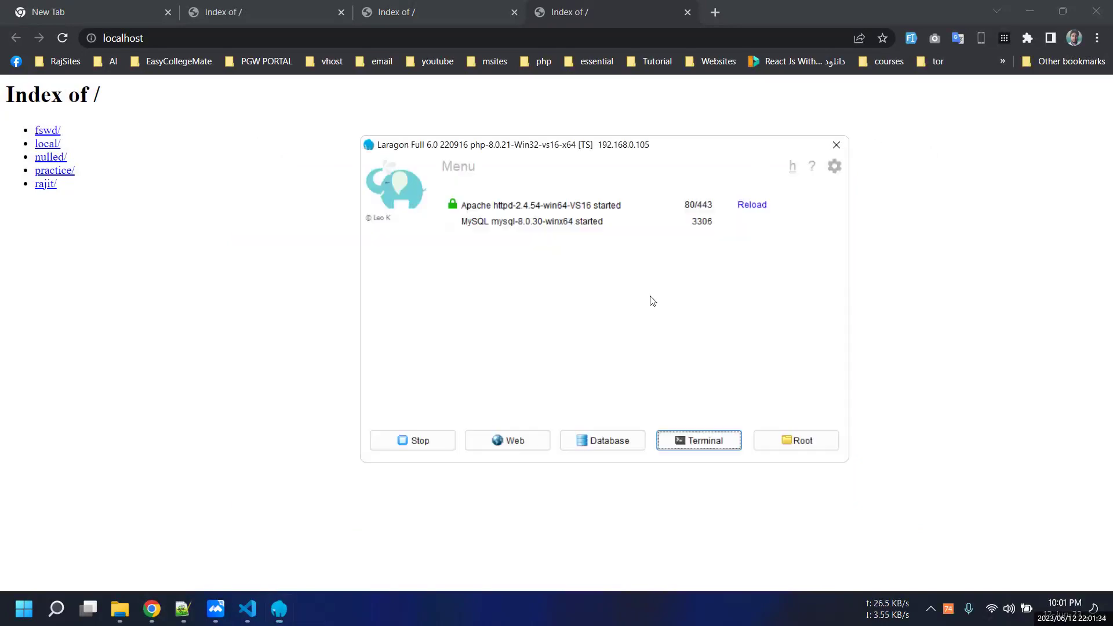
- Open the Root folder from Laragon, view the www folder maximised, and minimise the window
{"action": "right_click", "coordinate": [614, 284]}
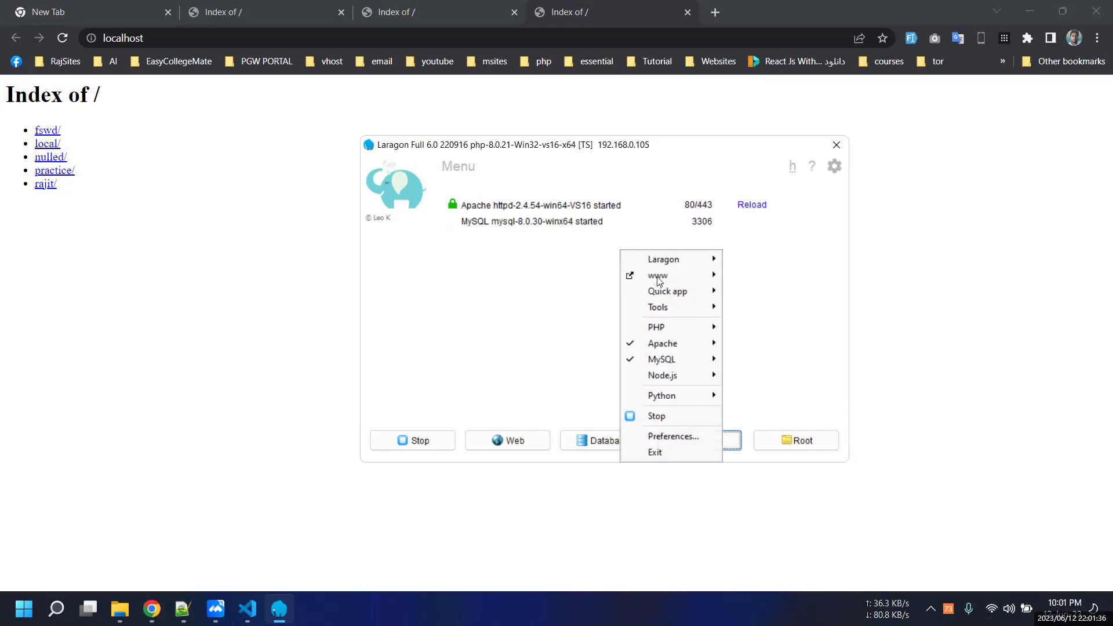
{"action": "mouse_move", "coordinate": [677, 261]}
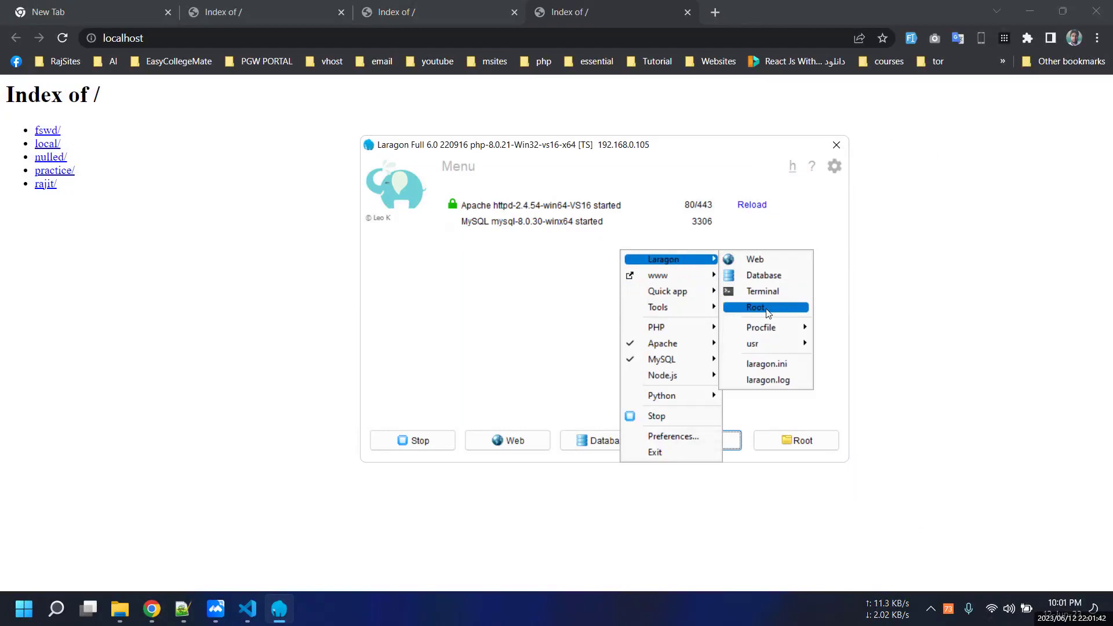
{"action": "left_click", "coordinate": [767, 311]}
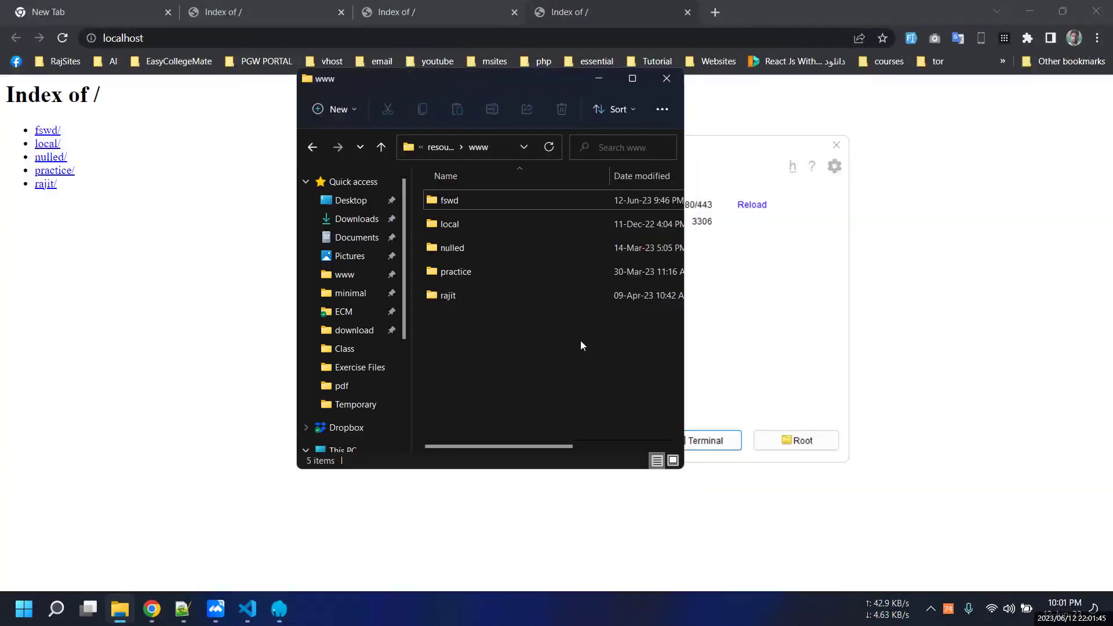
{"action": "left_click", "coordinate": [632, 79]}
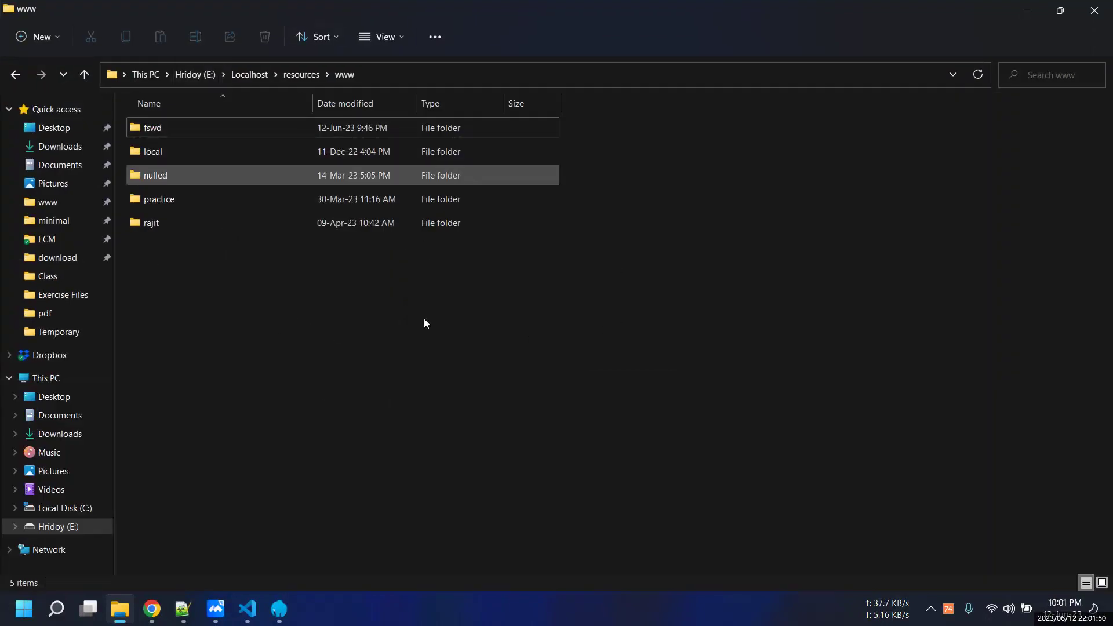
{"action": "left_click", "coordinate": [1027, 19]}
- Launch Notepad++ from Laragon's Tools, look over the open index.html file, and minimise the editor
{"action": "right_click", "coordinate": [618, 270]}
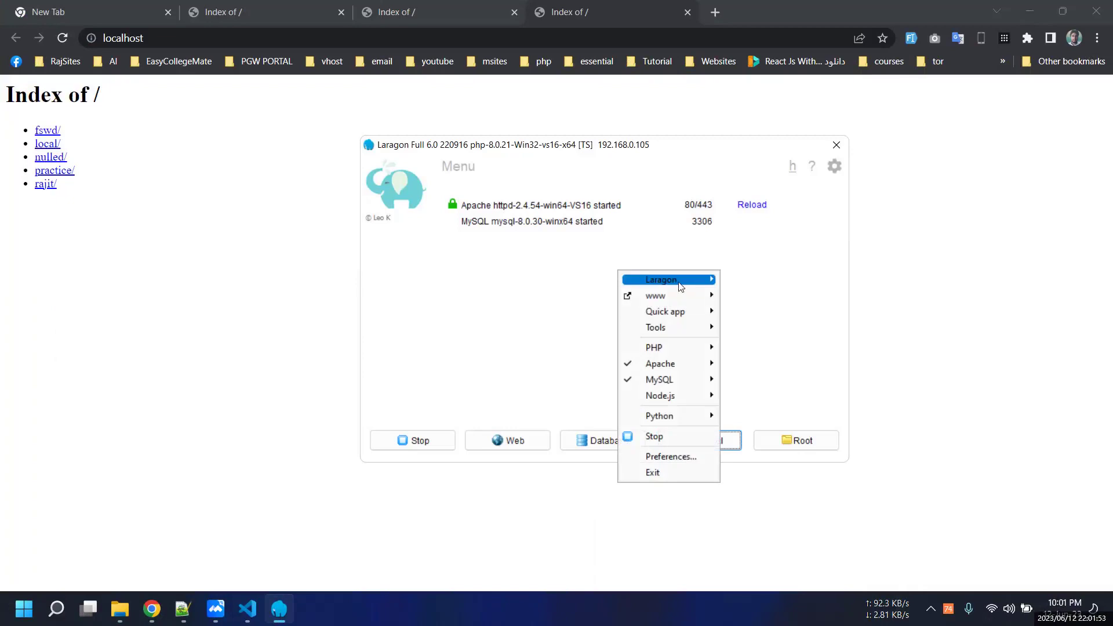
{"action": "mouse_move", "coordinate": [680, 284]}
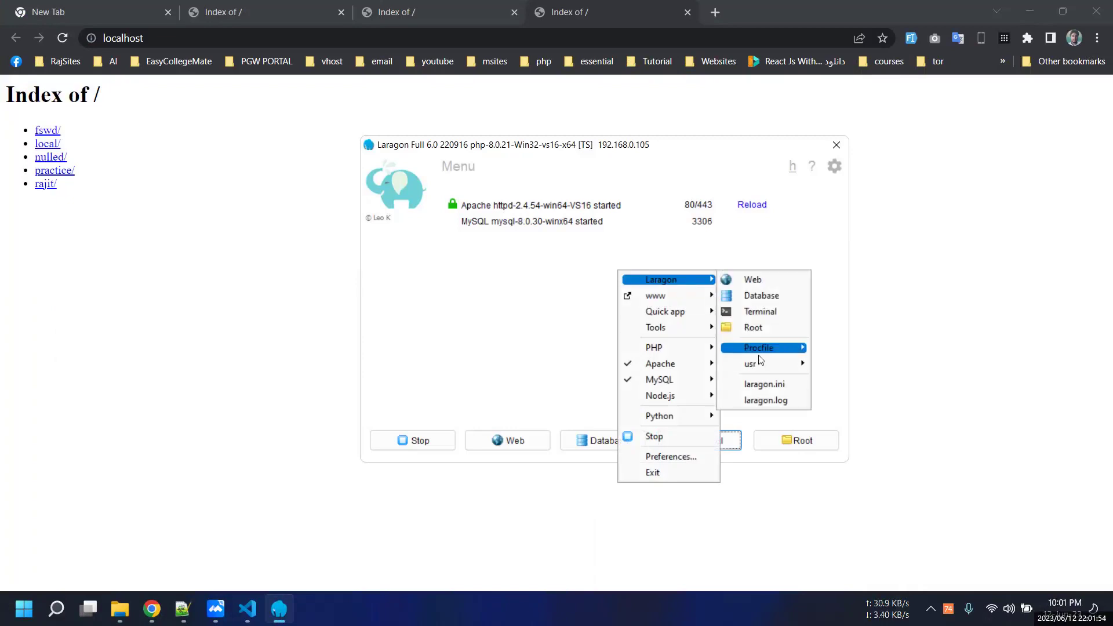
{"action": "mouse_move", "coordinate": [665, 311]}
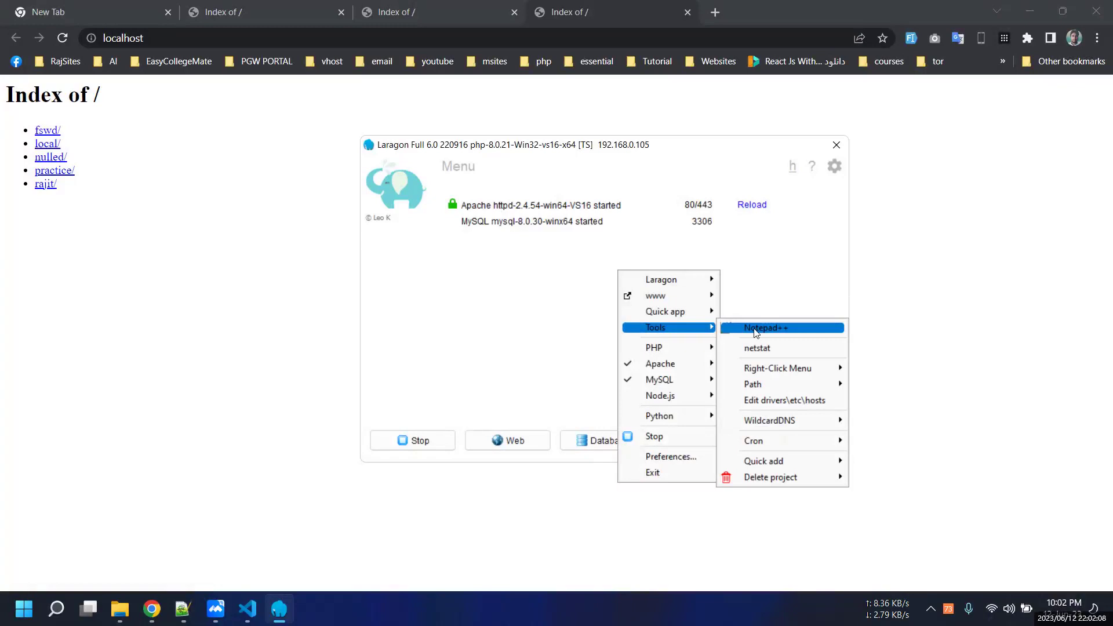
{"action": "left_click", "coordinate": [754, 329]}
{"action": "scroll", "coordinate": [425, 320], "scroll_direction": "down", "scroll_amount": 3}
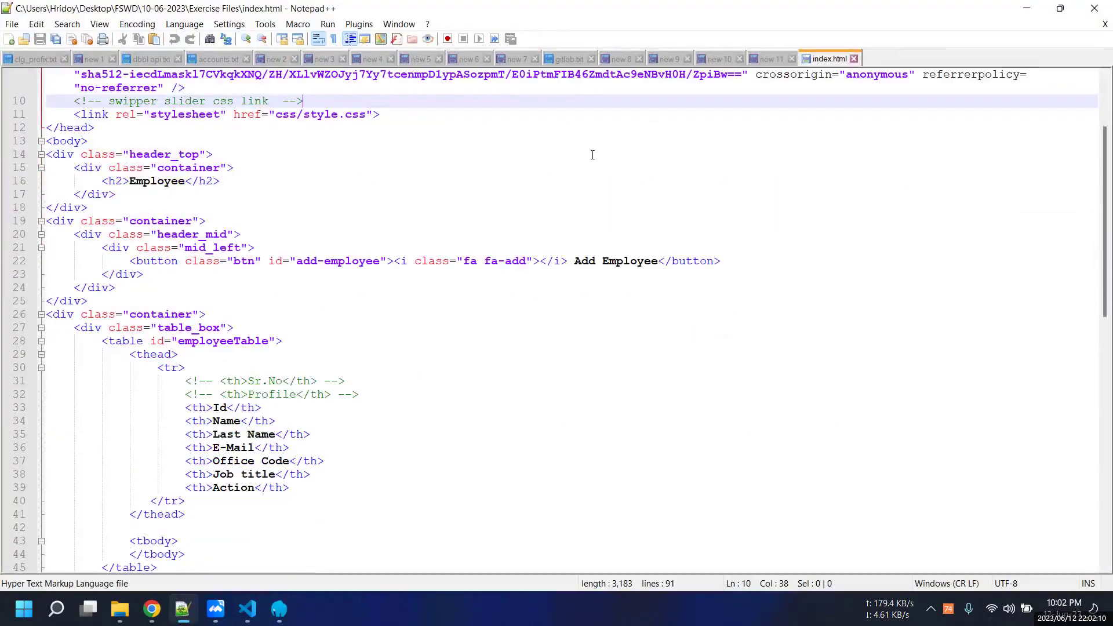
{"action": "scroll", "coordinate": [425, 320], "scroll_direction": "up", "scroll_amount": 2}
{"action": "left_click", "coordinate": [1029, 8]}
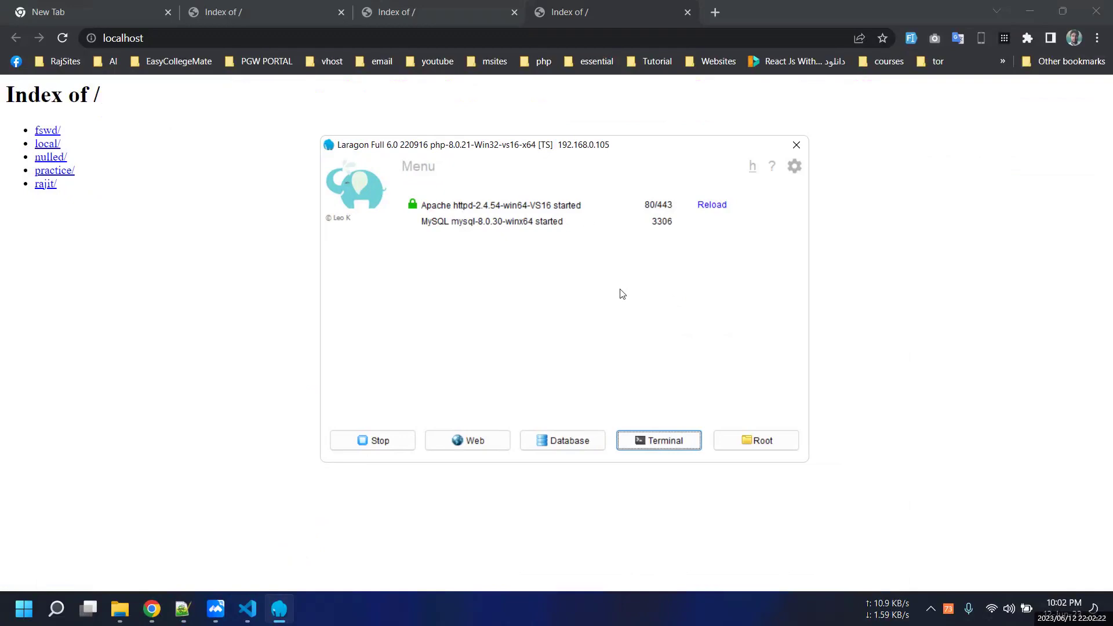
- Examine the options Laragon offers under Tools, PHP, Apache and MySQL, and leave without choosing any
{"action": "right_click", "coordinate": [558, 235]}
{"action": "mouse_move", "coordinate": [603, 291]}
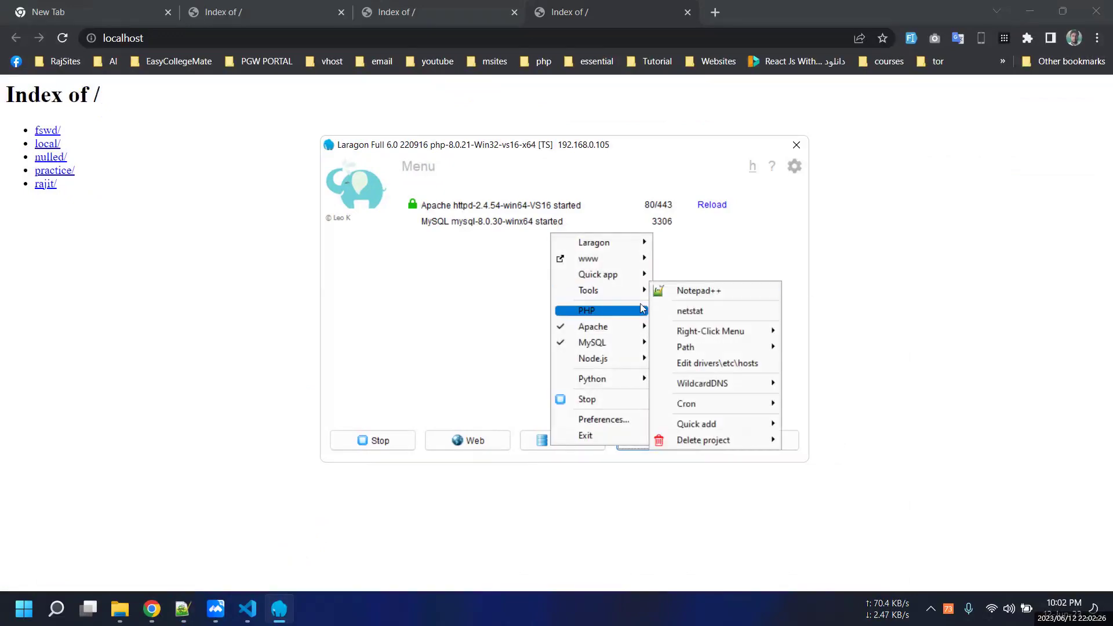
{"action": "mouse_move", "coordinate": [602, 311]}
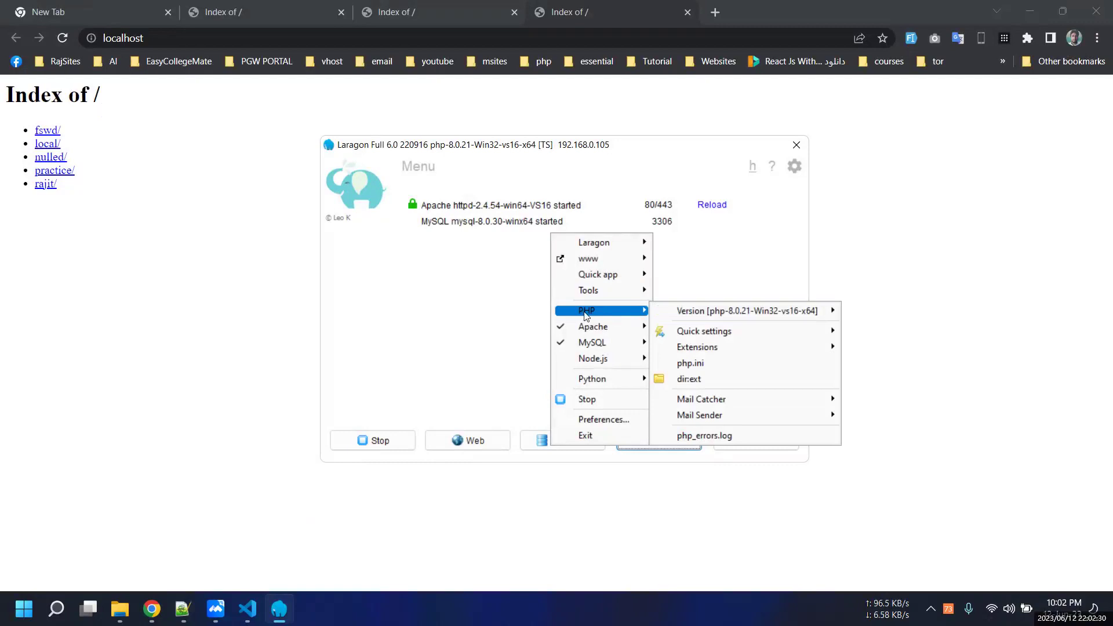
{"action": "mouse_move", "coordinate": [617, 332]}
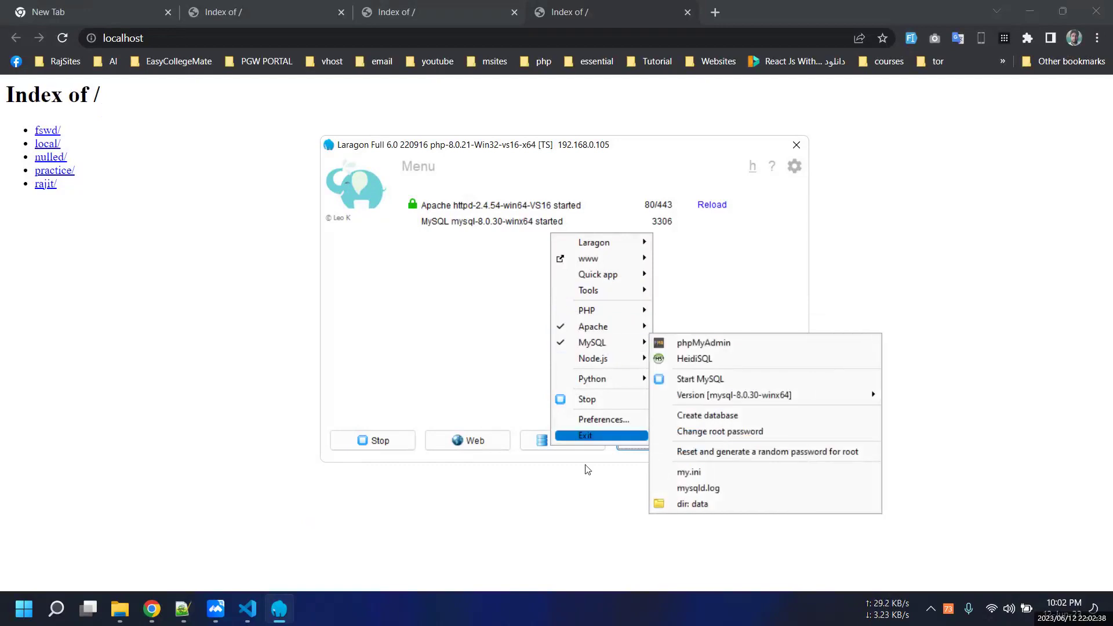
{"action": "left_click", "coordinate": [457, 322]}
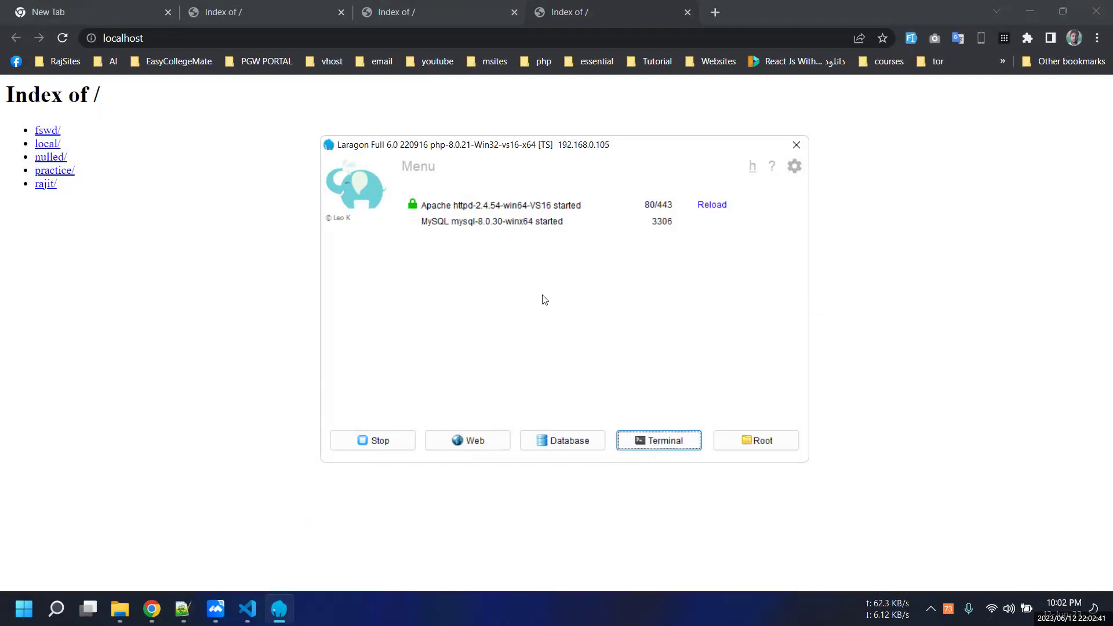
{"action": "left_click", "coordinate": [602, 6]}
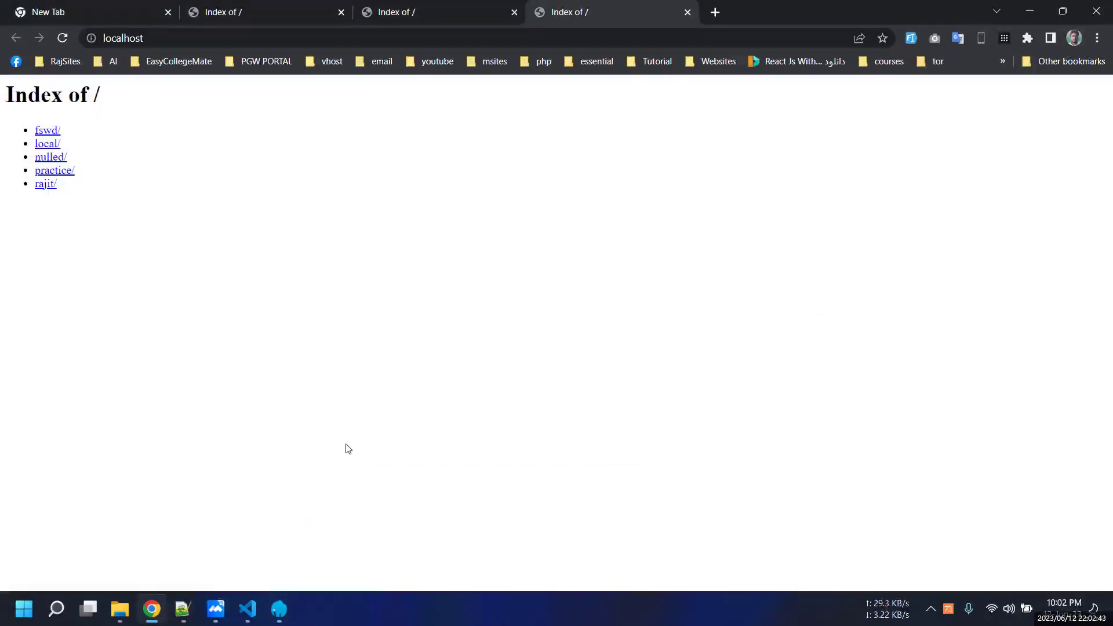
{"action": "left_click", "coordinate": [281, 607]}
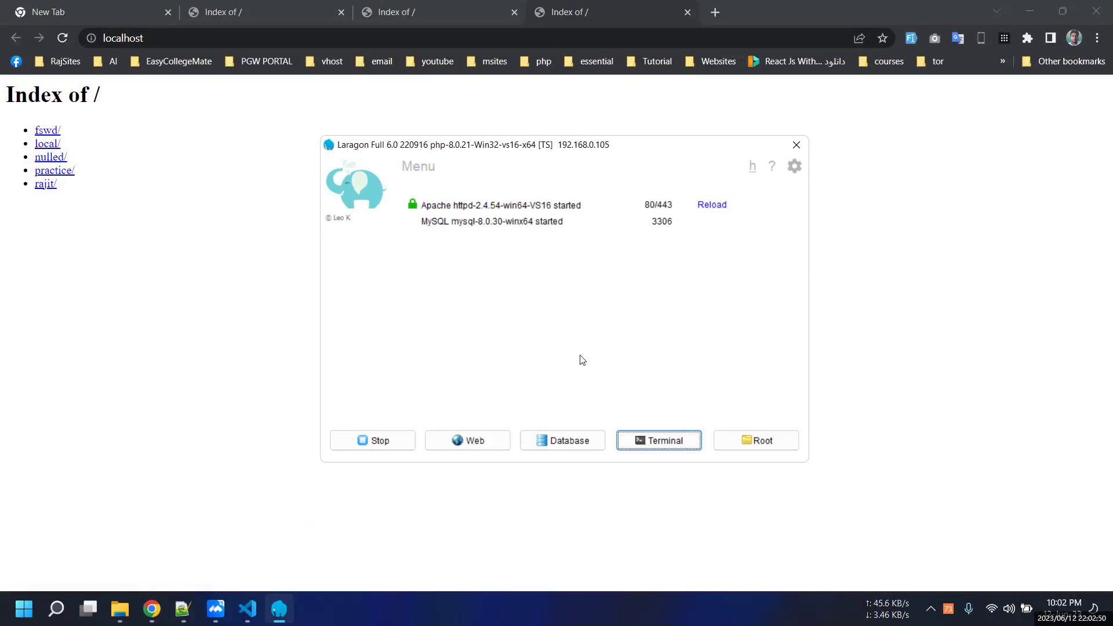
{"action": "left_click", "coordinate": [216, 608]}
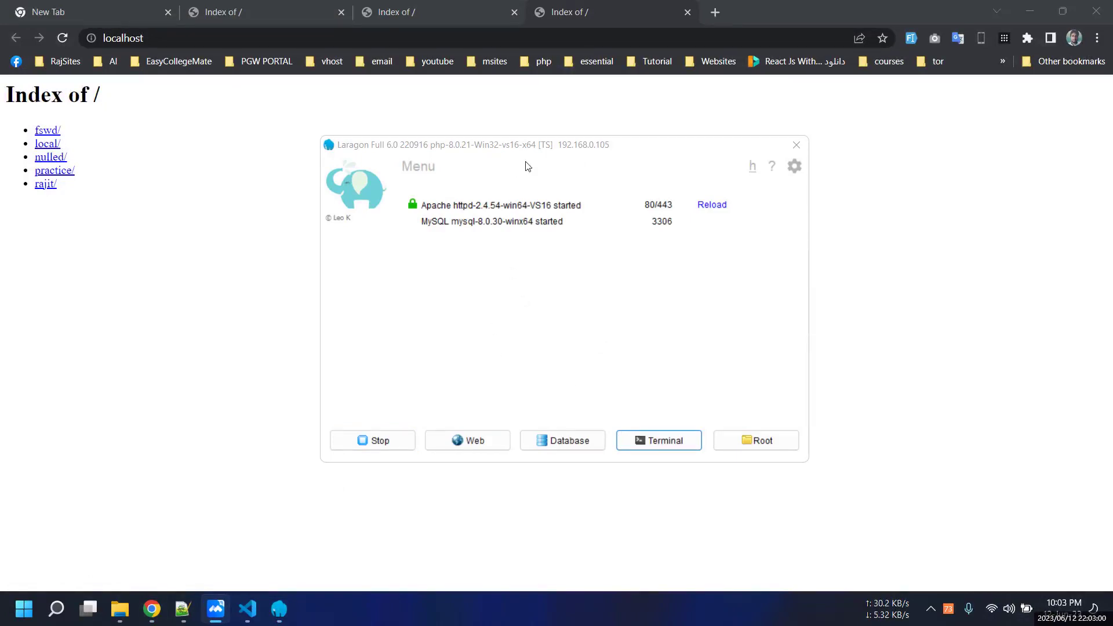
{"action": "mouse_move", "coordinate": [542, 153]}
{"action": "left_mouse_down"}
{"action": "mouse_move", "coordinate": [574, 147]}
{"action": "mouse_move", "coordinate": [538, 150]}
{"action": "left_mouse_up"}
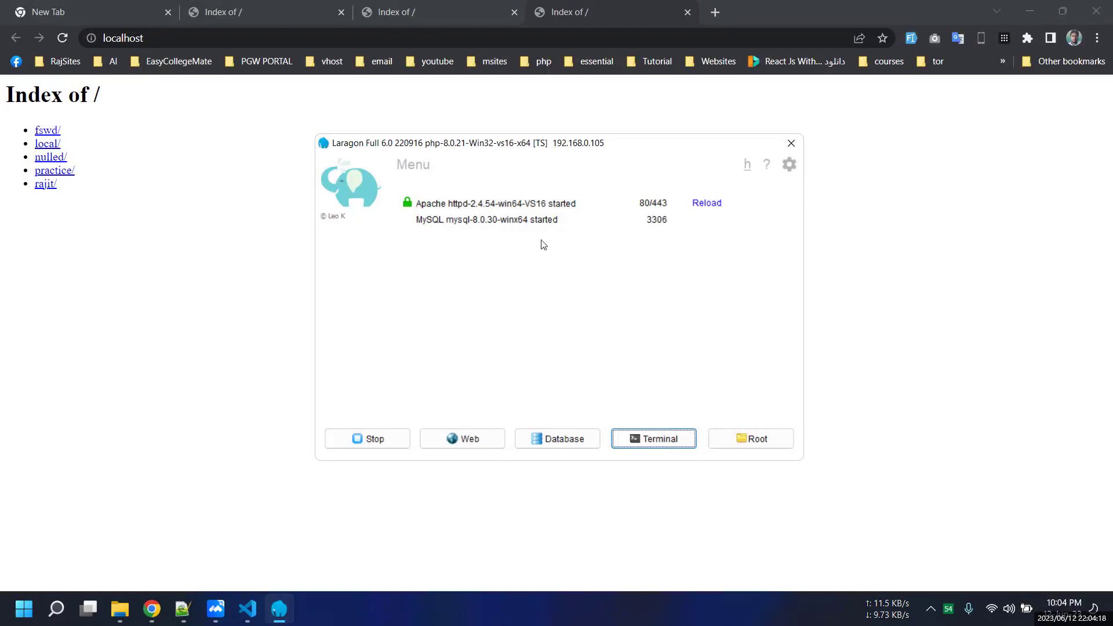
{"action": "mouse_move", "coordinate": [515, 149]}
{"action": "left_mouse_down"}
{"action": "mouse_move", "coordinate": [619, 158]}
{"action": "mouse_move", "coordinate": [458, 151]}
{"action": "mouse_move", "coordinate": [497, 152]}
{"action": "left_mouse_up"}
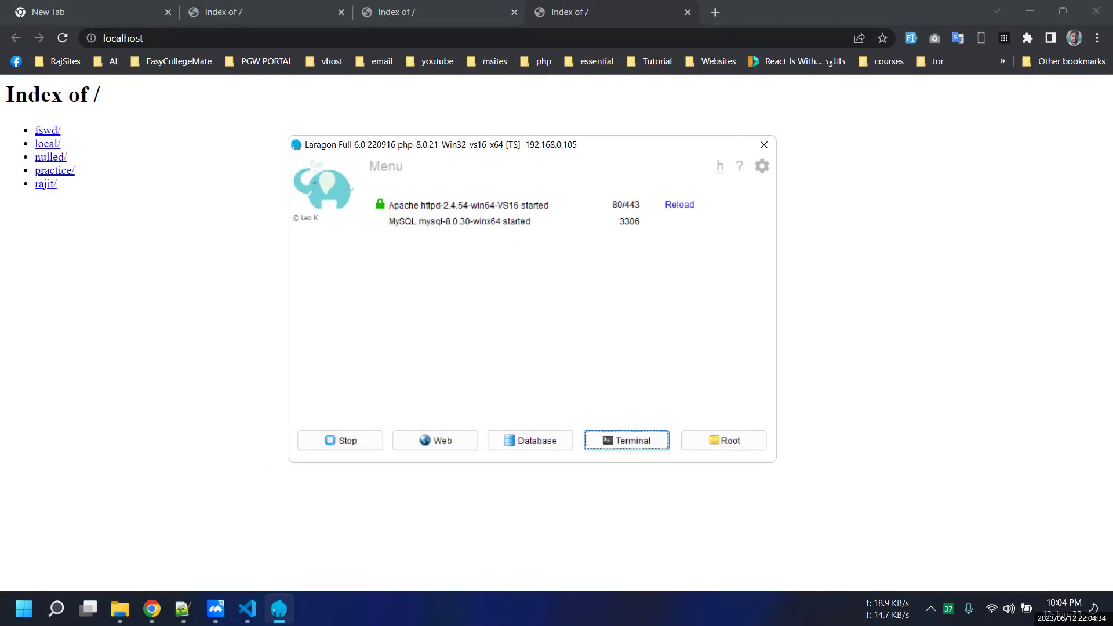
{"action": "left_click_drag", "start_coordinate": [518, 149], "coordinate": [523, 150]}
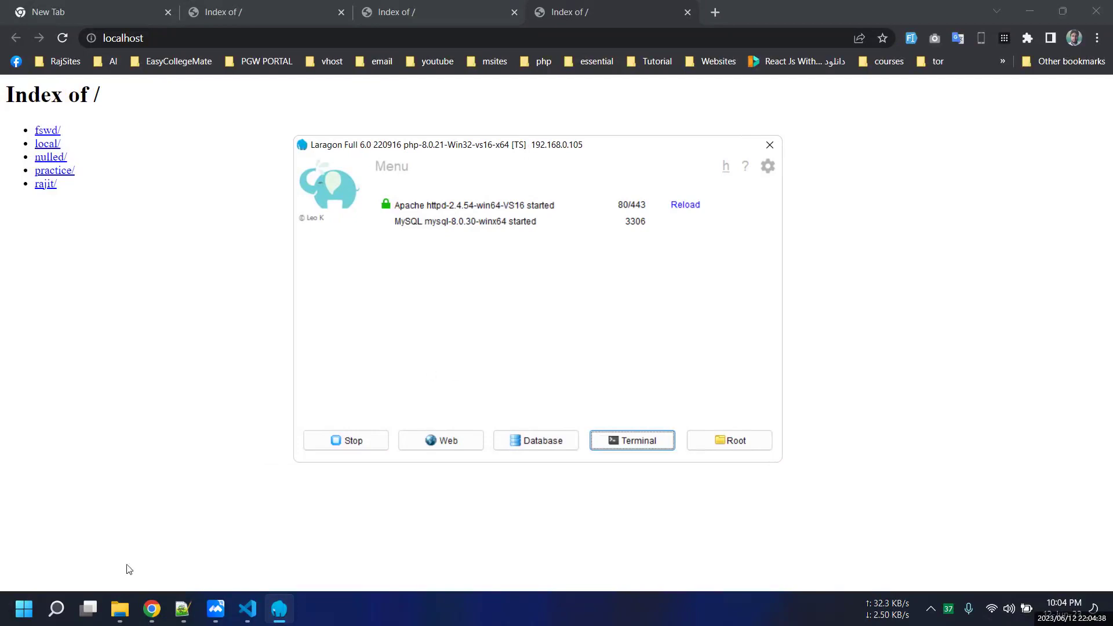
- Bring up the www folder in File Explorer, minimise it, and return to the browser
{"action": "left_click", "coordinate": [121, 609]}
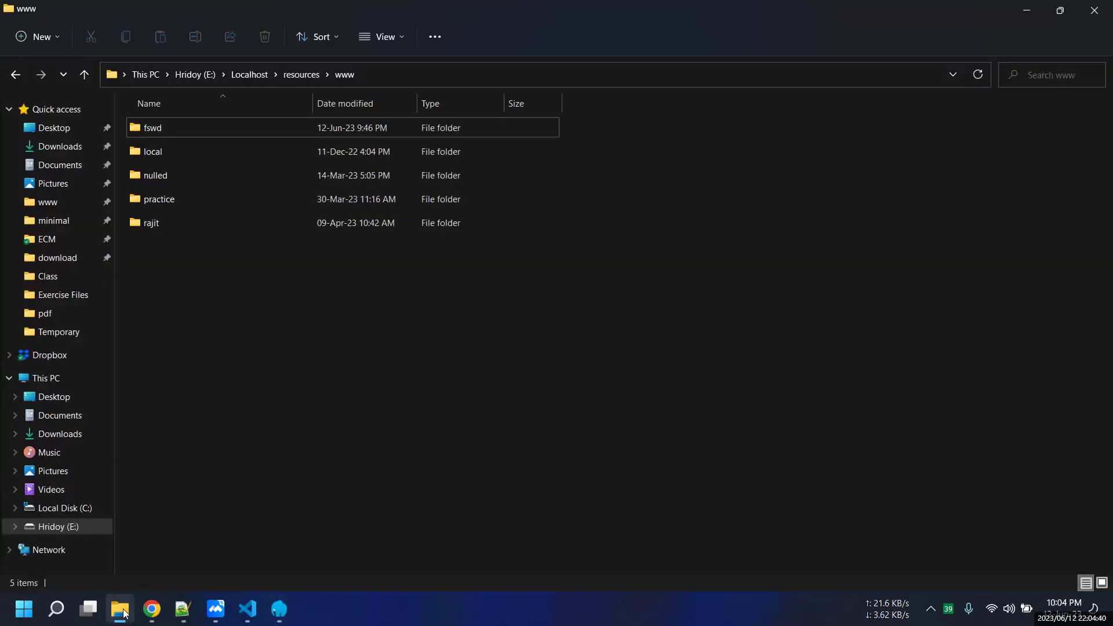
{"action": "left_click", "coordinate": [1026, 12]}
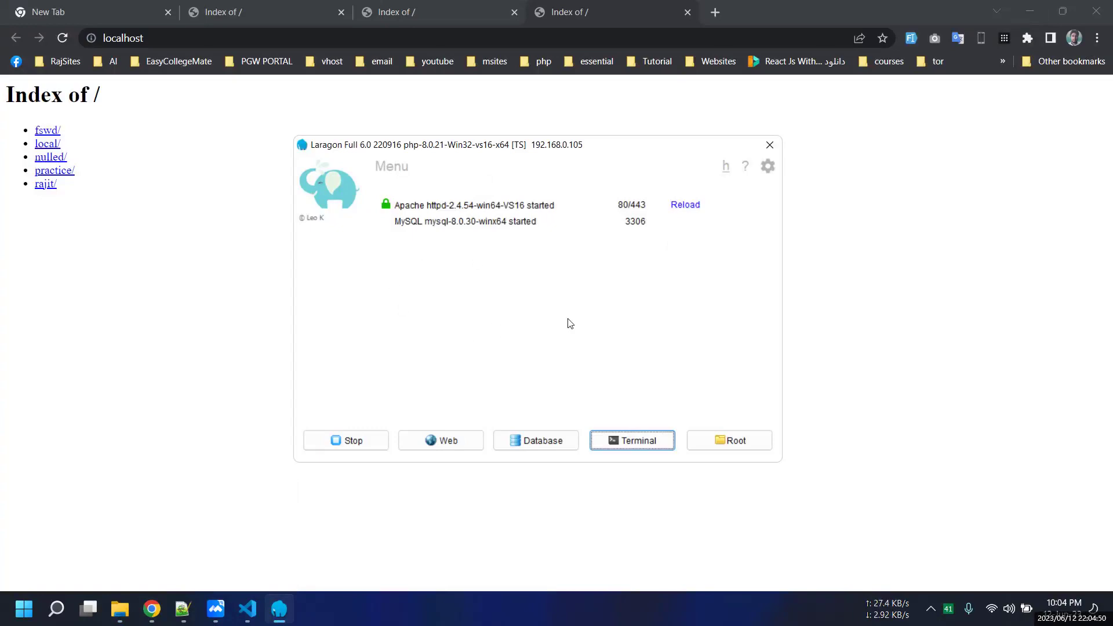
{"action": "left_click_drag", "start_coordinate": [456, 145], "coordinate": [489, 149]}
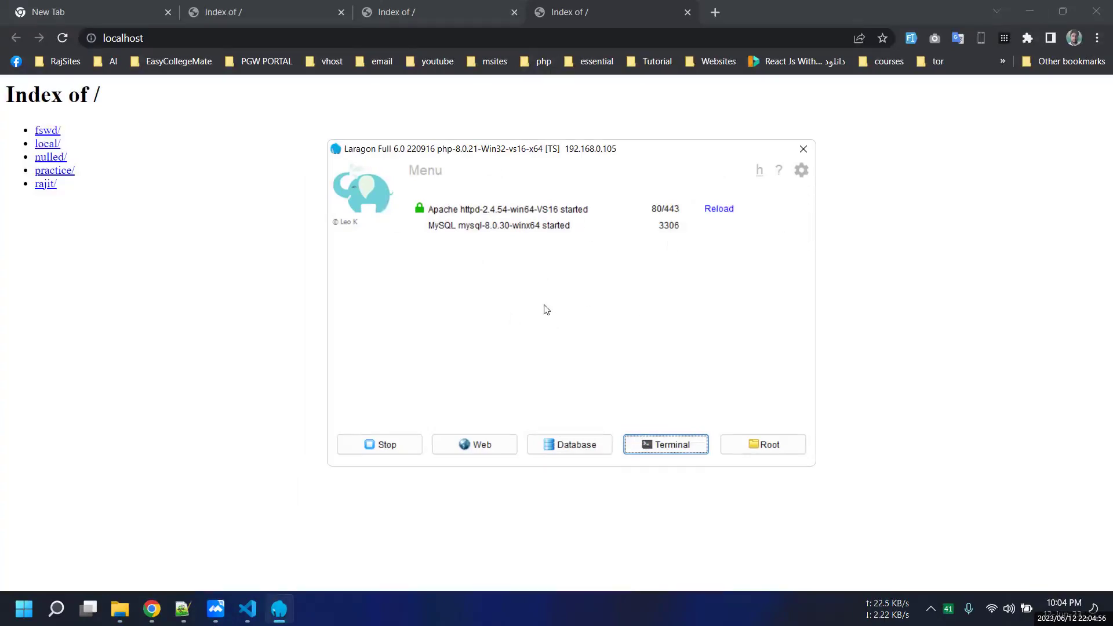
{"action": "left_click", "coordinate": [126, 613]}
{"action": "left_click", "coordinate": [125, 613]}
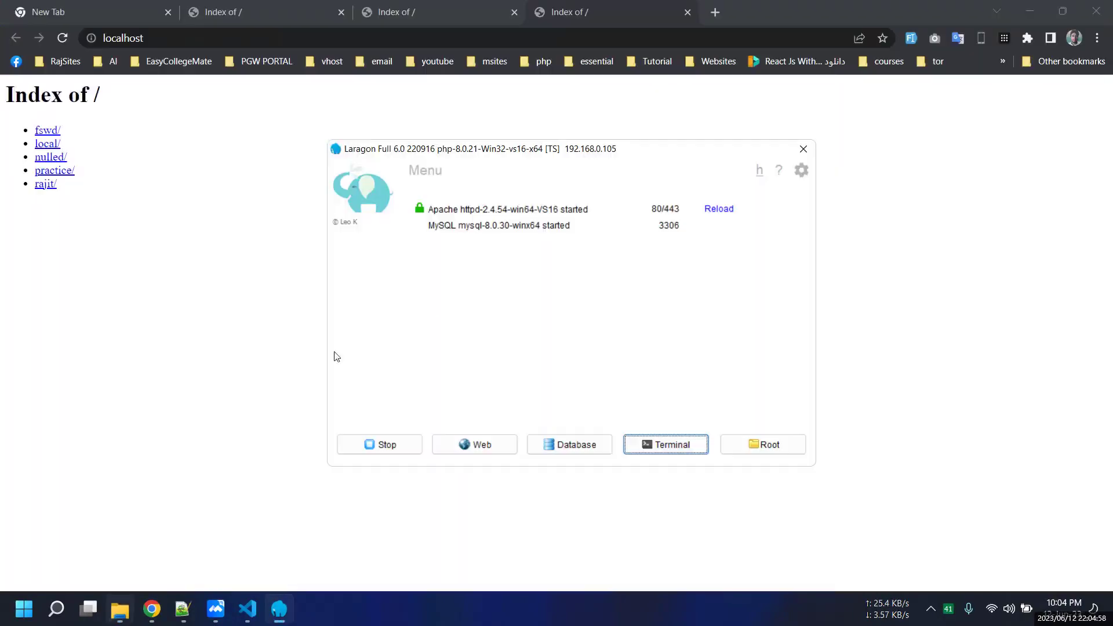
{"action": "left_click", "coordinate": [207, 305]}
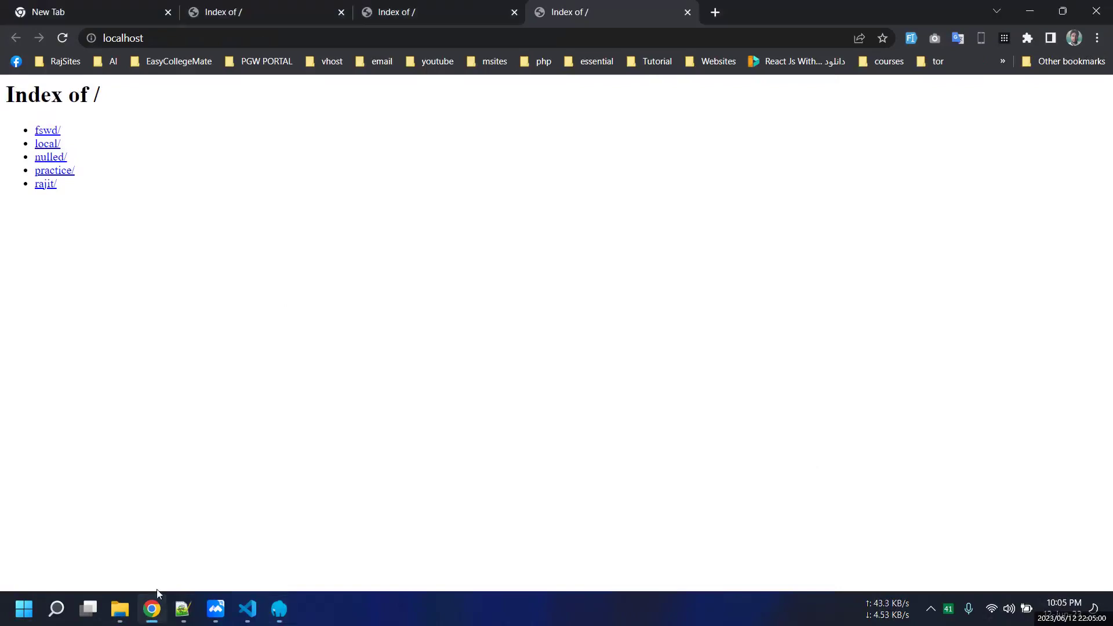
- Open a new browser tab and close the three localhost index tabs
{"action": "left_click", "coordinate": [278, 608]}
{"action": "key", "text": "Escape"}
{"action": "left_click", "coordinate": [279, 609]}
{"action": "left_click", "coordinate": [710, 13]}
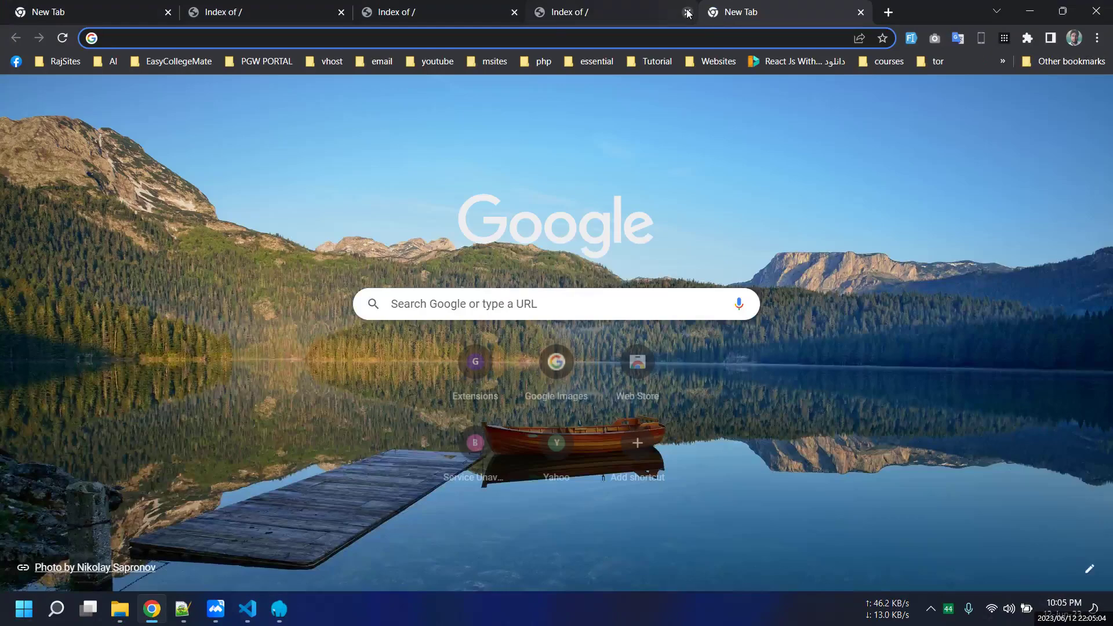
{"action": "left_click", "coordinate": [687, 13]}
{"action": "left_click", "coordinate": [514, 13]}
{"action": "left_click", "coordinate": [340, 13]}
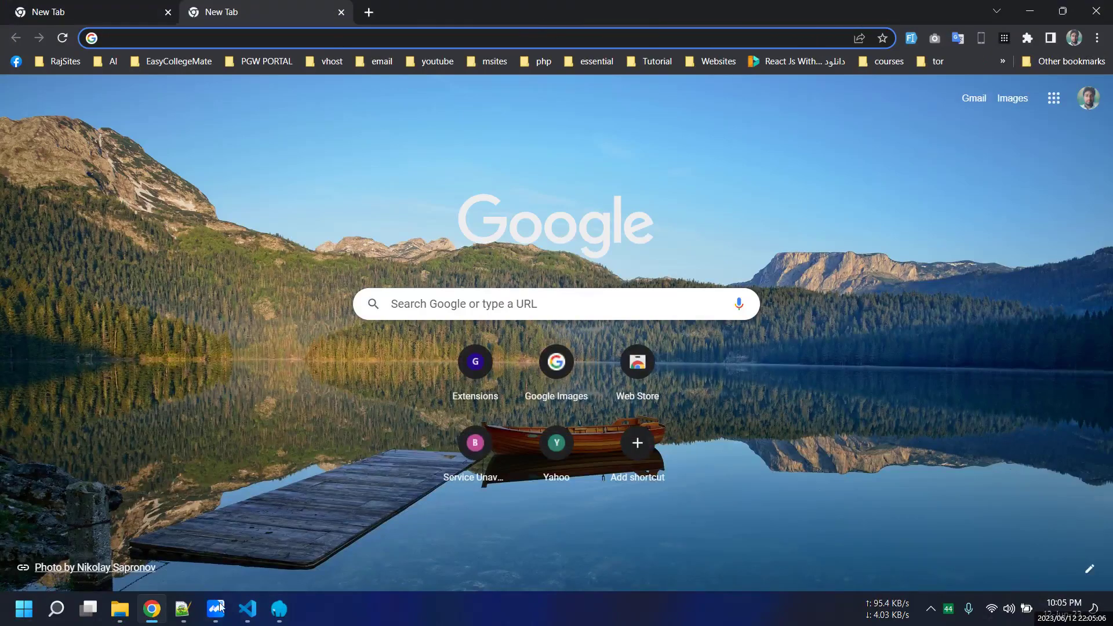
- Open the local site in the browser from Laragon, then close its tab and the browser window
{"action": "left_click", "coordinate": [279, 608]}
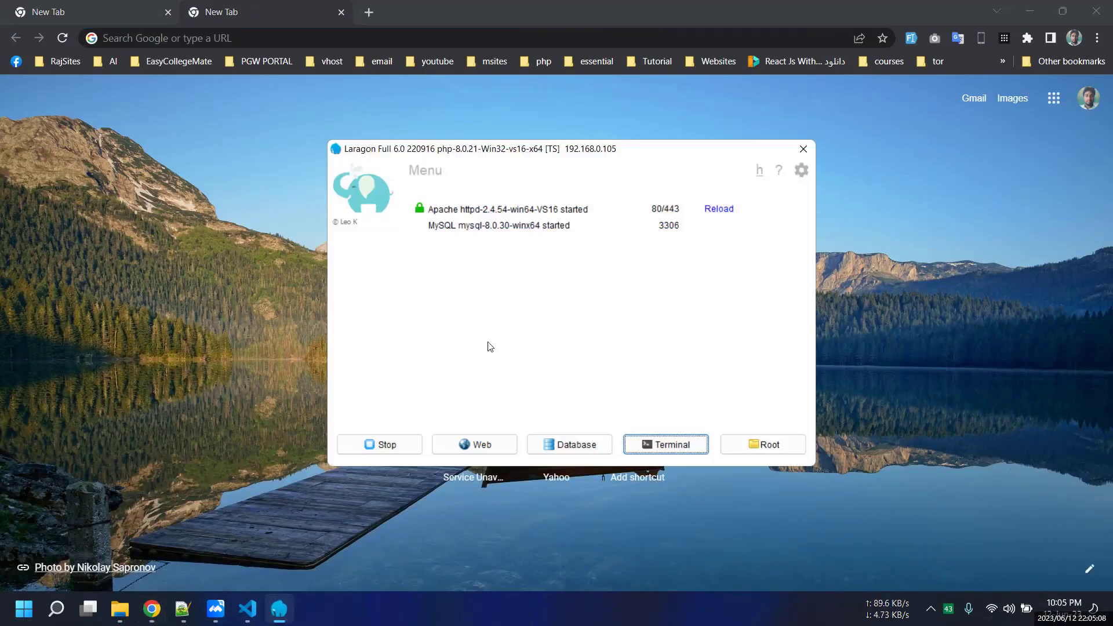
{"action": "right_click", "coordinate": [486, 261]}
{"action": "mouse_move", "coordinate": [523, 266]}
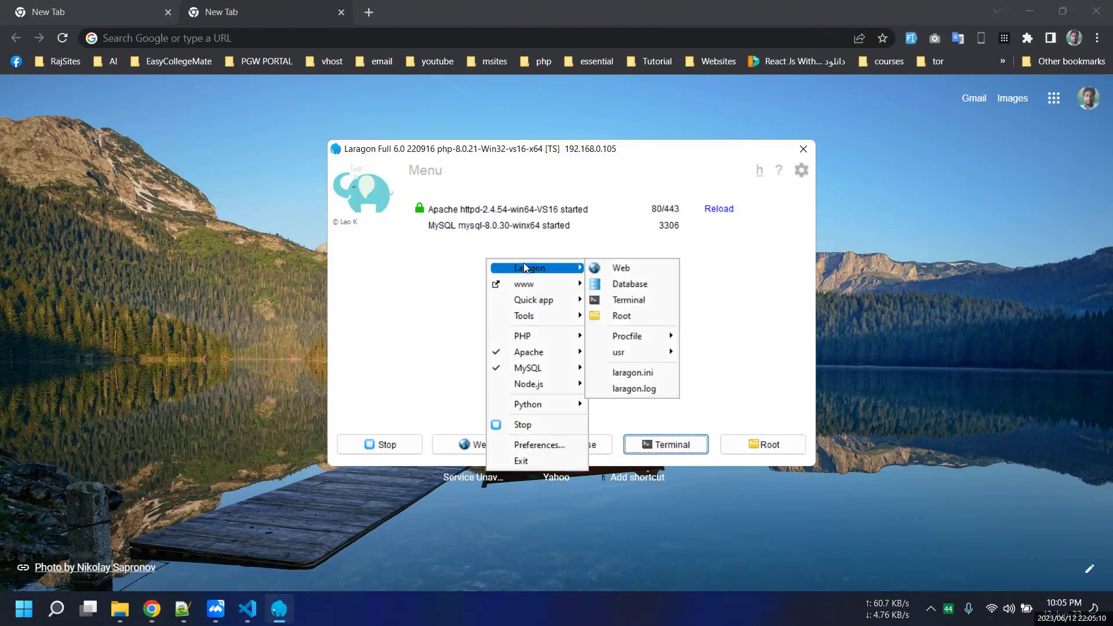
{"action": "left_click", "coordinate": [619, 268]}
{"action": "left_click", "coordinate": [279, 608]}
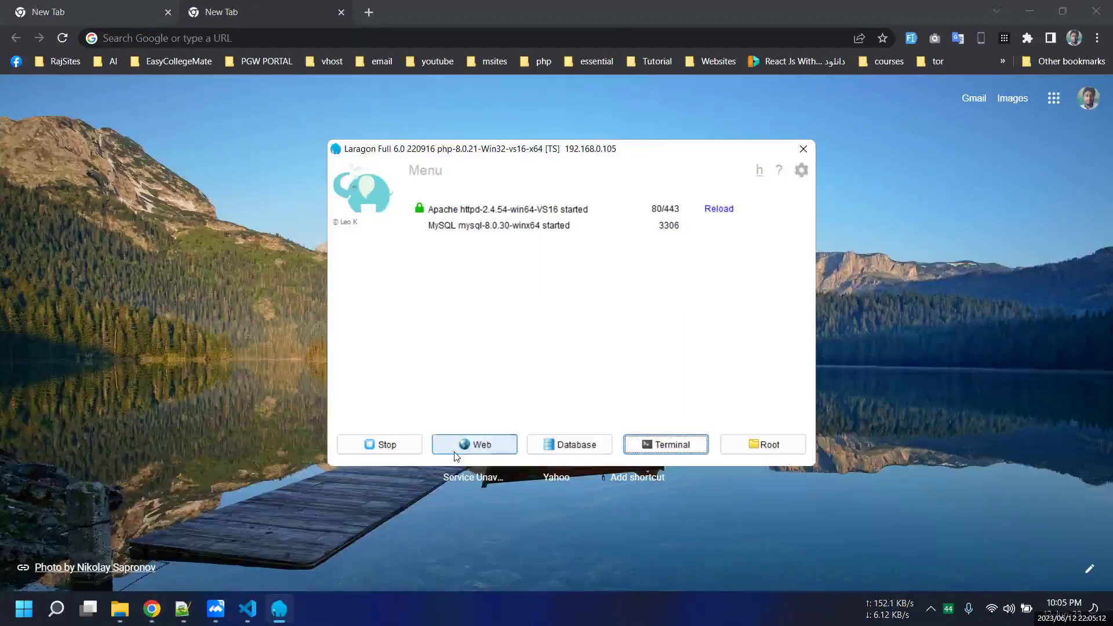
{"action": "left_click", "coordinate": [475, 444]}
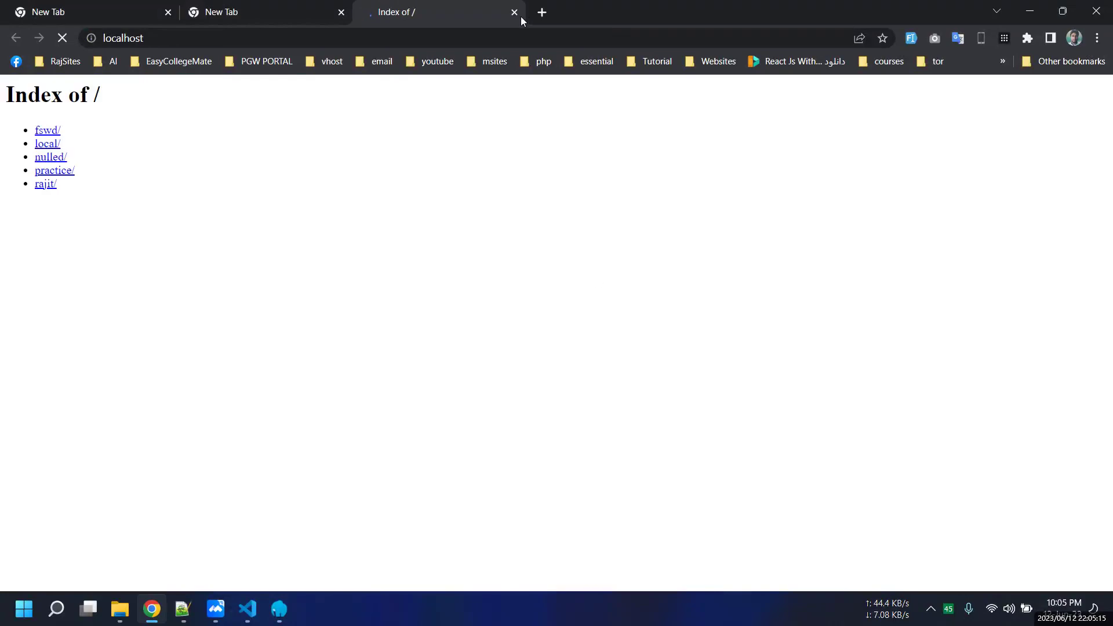
{"action": "left_click", "coordinate": [496, 12]}
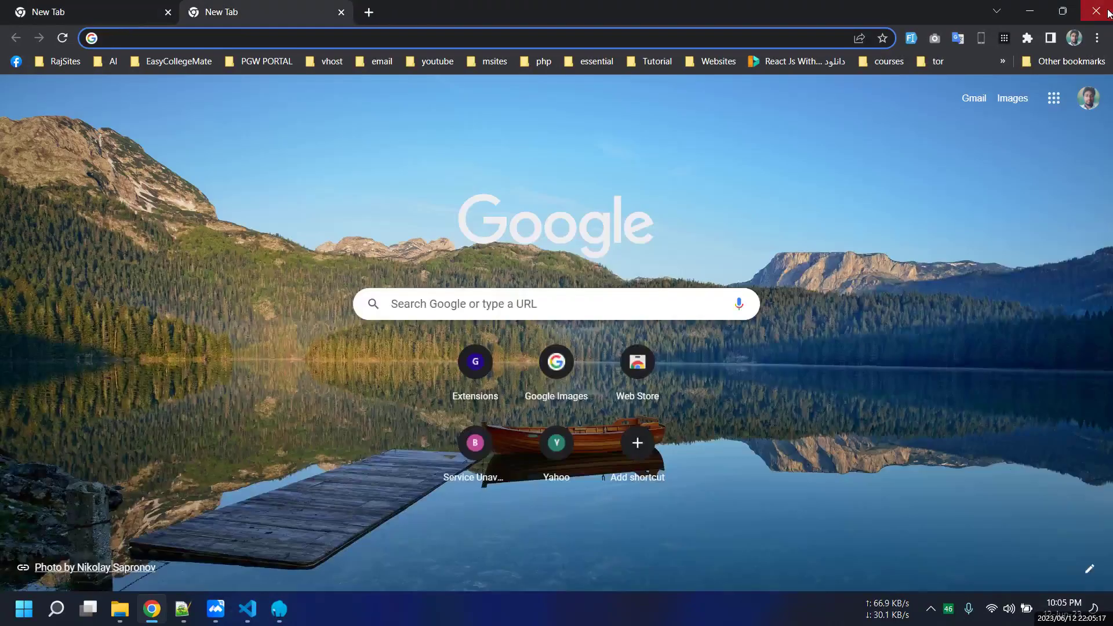
{"action": "left_click", "coordinate": [1108, 11]}
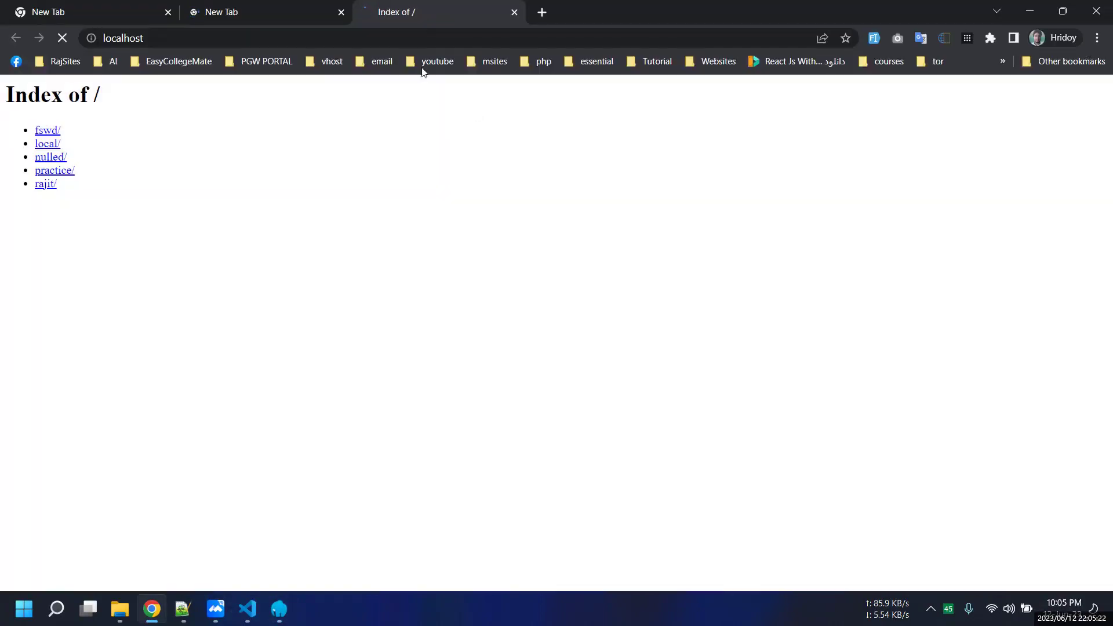
- Close every browser tab except localhost, then close that one too and reopen the local site from Laragon
{"action": "right_click", "coordinate": [409, 12]}
{"action": "left_click", "coordinate": [461, 213]}
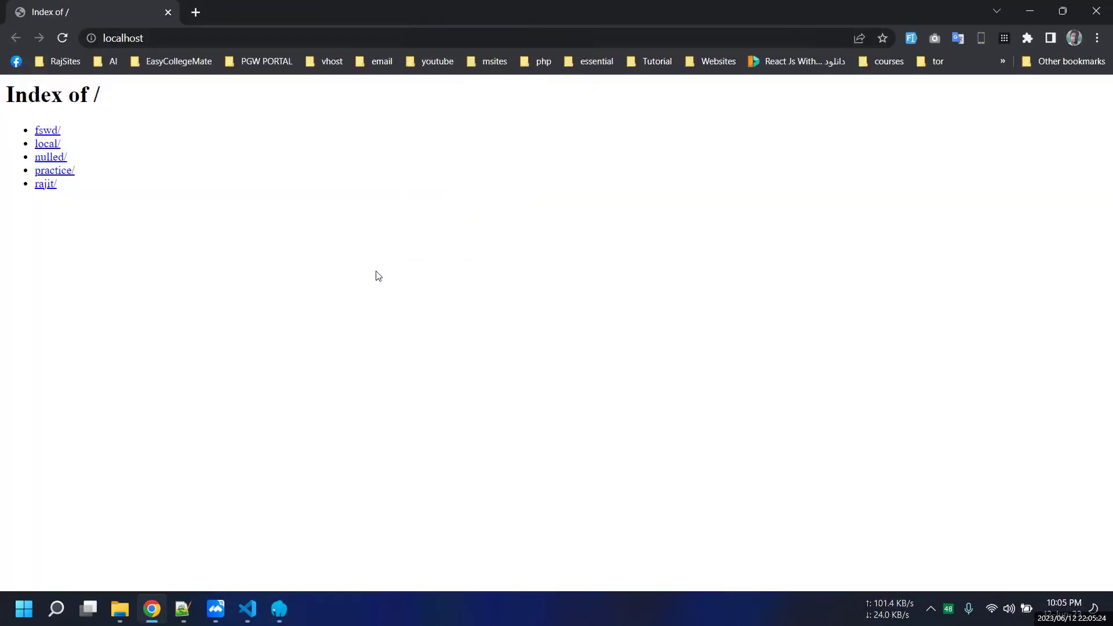
{"action": "left_click", "coordinate": [168, 13]}
{"action": "key", "text": "Return"}
- Examine the localhost address in the browser and switch to the Laragon window
{"action": "left_click", "coordinate": [196, 39]}
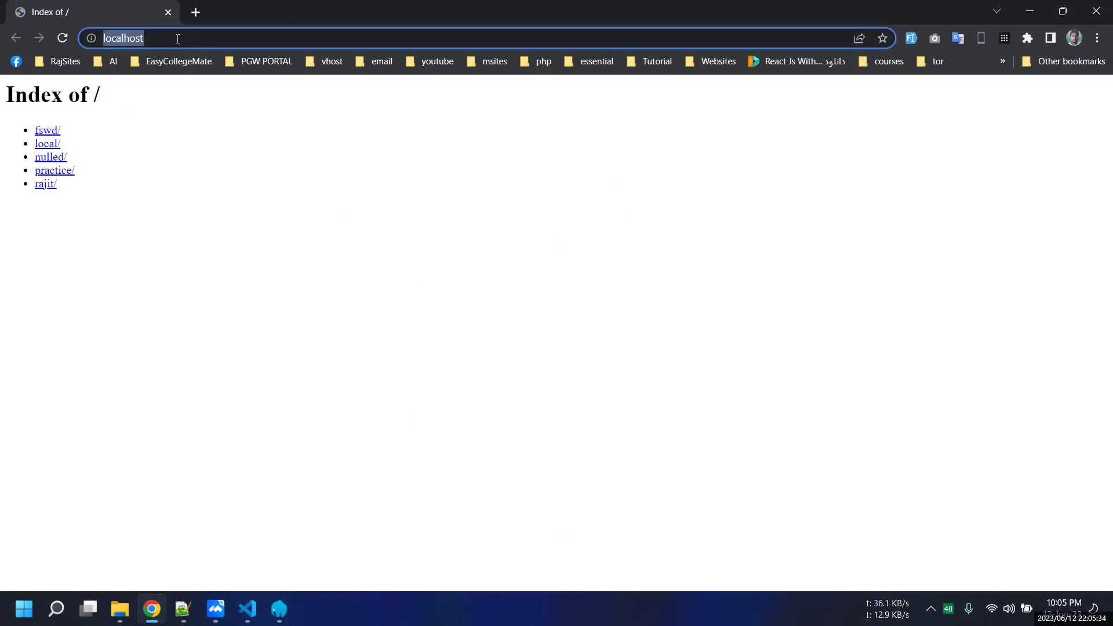
{"action": "left_click", "coordinate": [181, 40]}
{"action": "double_click", "coordinate": [164, 42]}
{"action": "left_click", "coordinate": [164, 42]}
{"action": "left_click", "coordinate": [318, 401]}
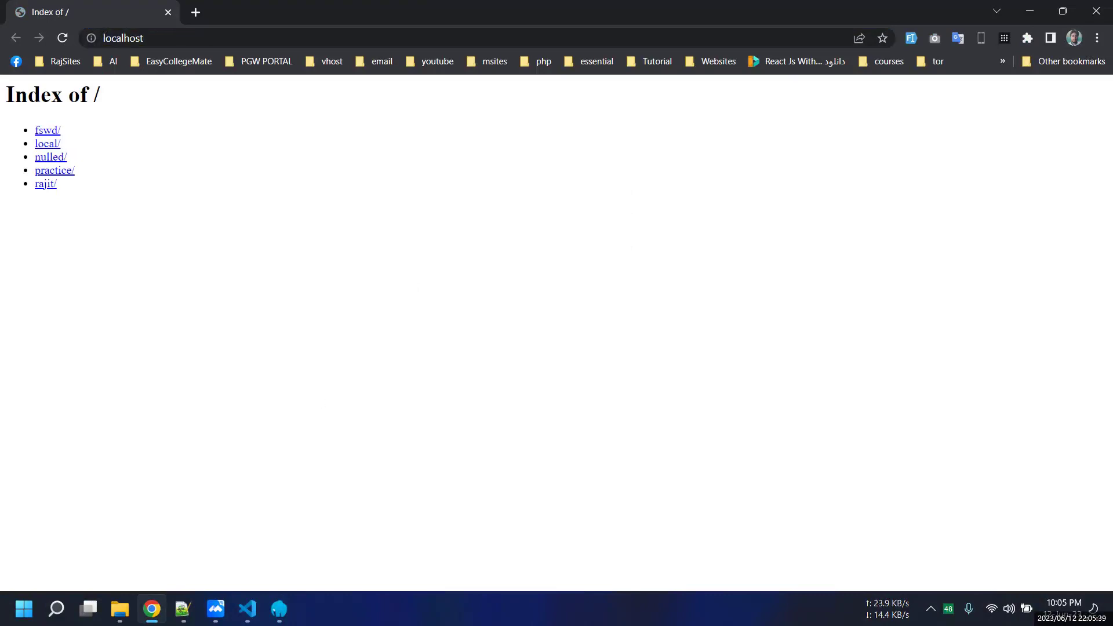
{"action": "key", "text": "alt+Tab"}
{"action": "key", "text": "alt+Tab"}
{"action": "left_click", "coordinate": [280, 609]}
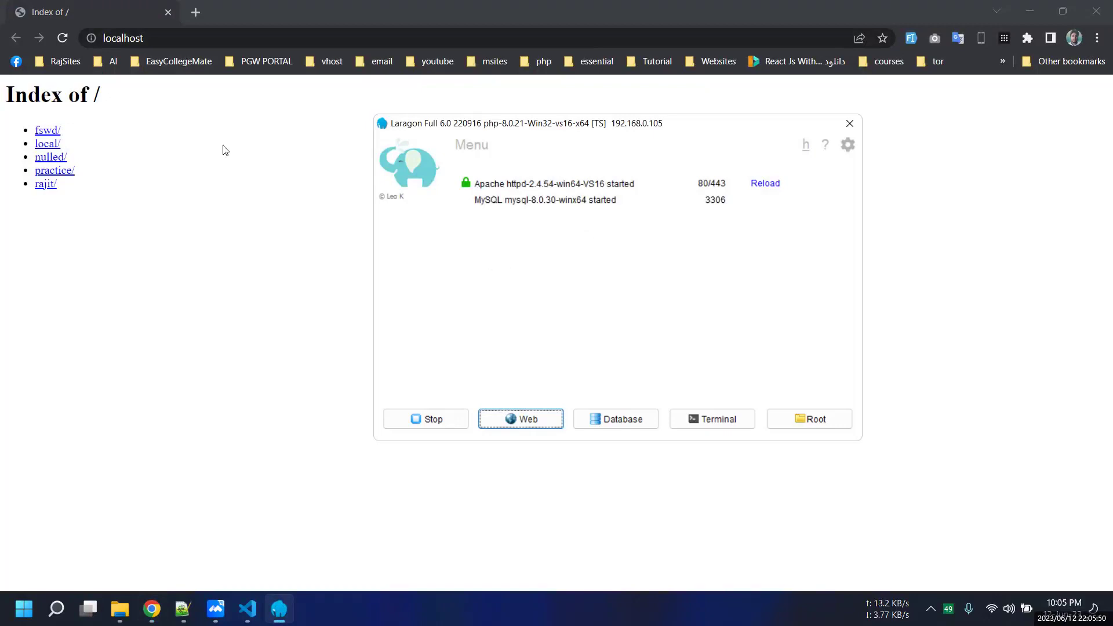
- Inspect how the localhost address is written in the browser's address field
{"action": "left_click", "coordinate": [152, 38]}
{"action": "left_click", "coordinate": [392, 354]}
{"action": "left_click", "coordinate": [168, 37]}
{"action": "left_click", "coordinate": [420, 334]}
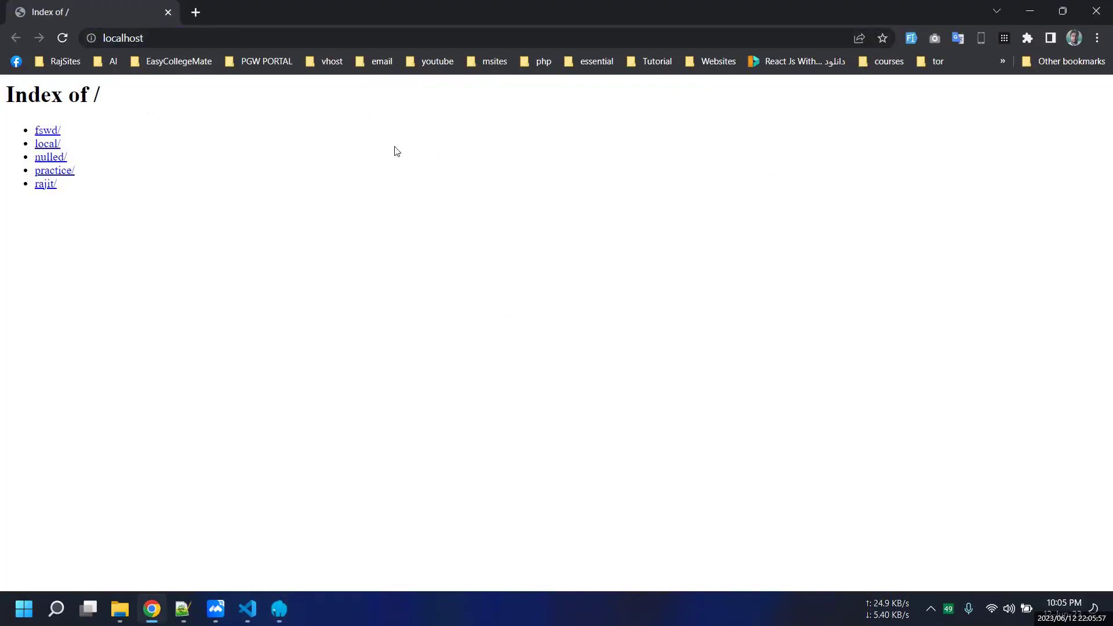
{"action": "left_click", "coordinate": [162, 33]}
{"action": "left_click", "coordinate": [231, 340]}
{"action": "left_click", "coordinate": [158, 42]}
{"action": "key", "text": "End"}
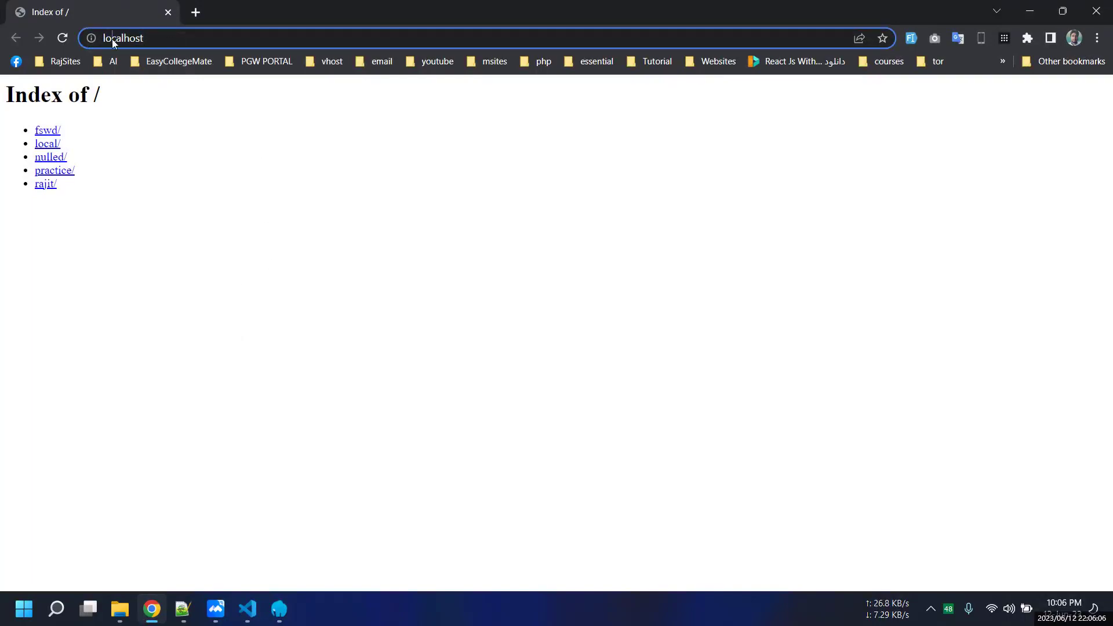
- Load localhost by entering localhost/ as the address, without the suggested phpmyadmin path
{"action": "key", "text": "ctrl+a"}
{"action": "key", "text": "End"}
{"action": "key", "text": "ctrl+a"}
{"action": "type", "text": "lo"}
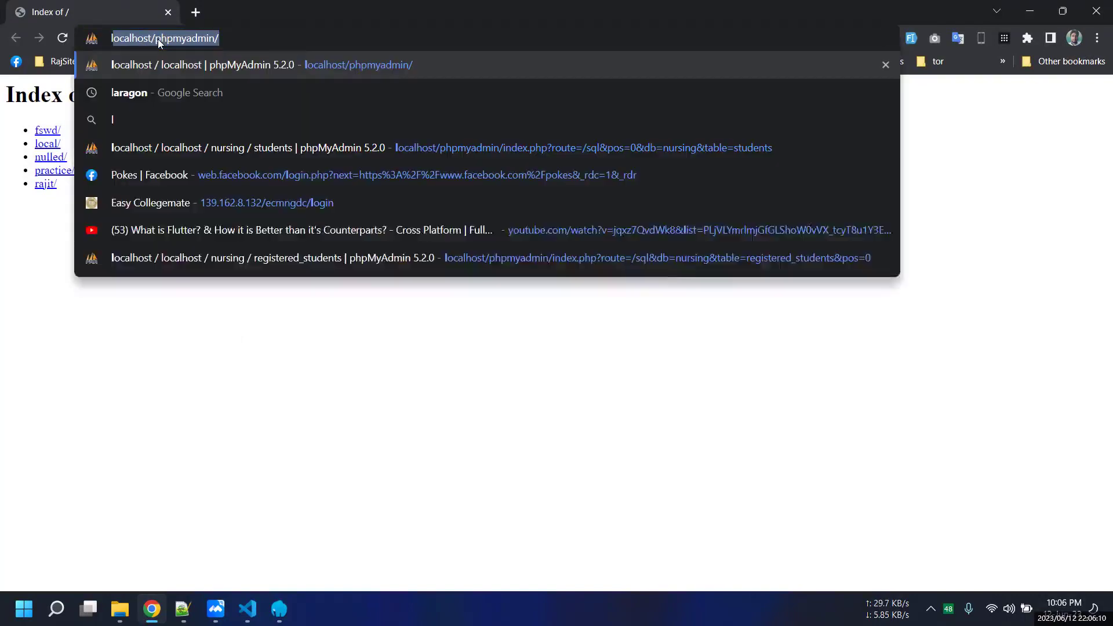
{"action": "left_click", "coordinate": [280, 607]}
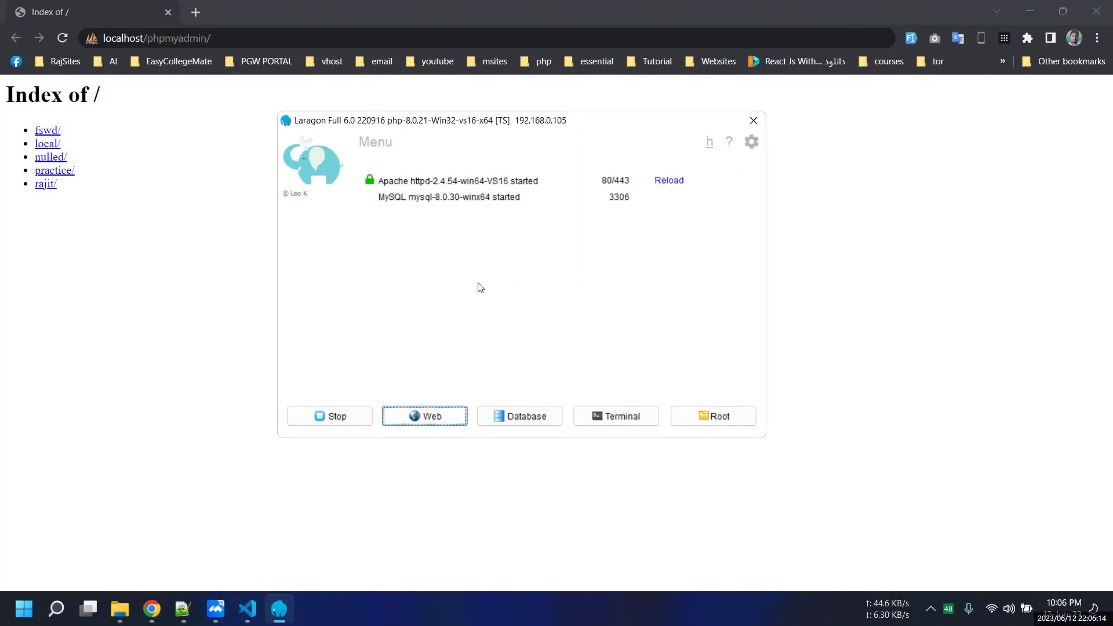
{"action": "left_click", "coordinate": [201, 38]}
{"action": "type", "text": "localhost/"}
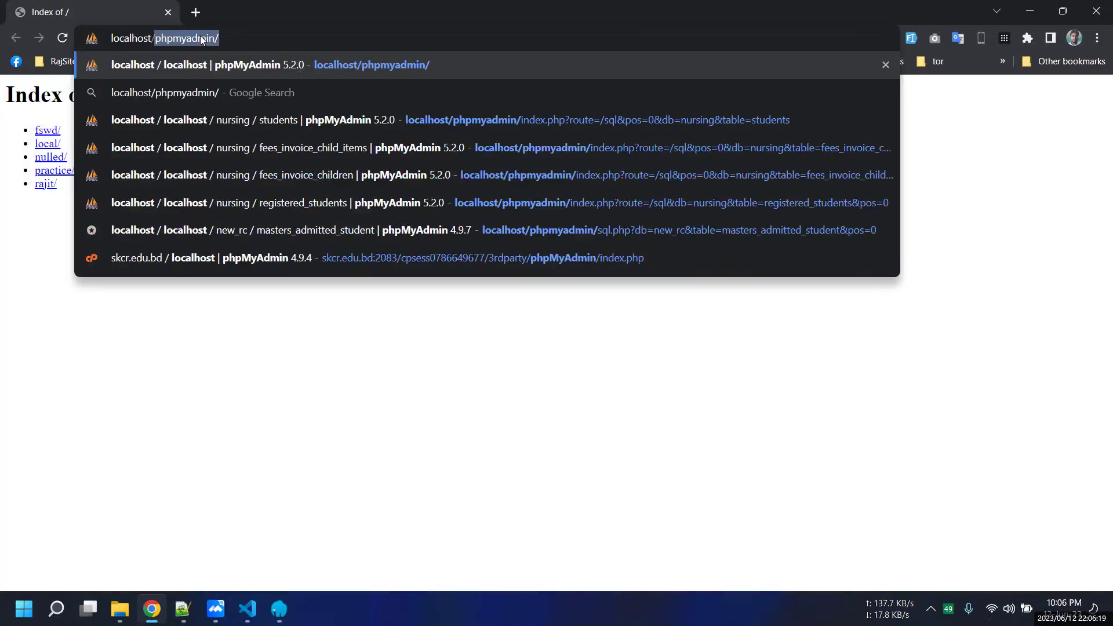
{"action": "key", "text": "BackSpace"}
{"action": "key", "text": "Return"}
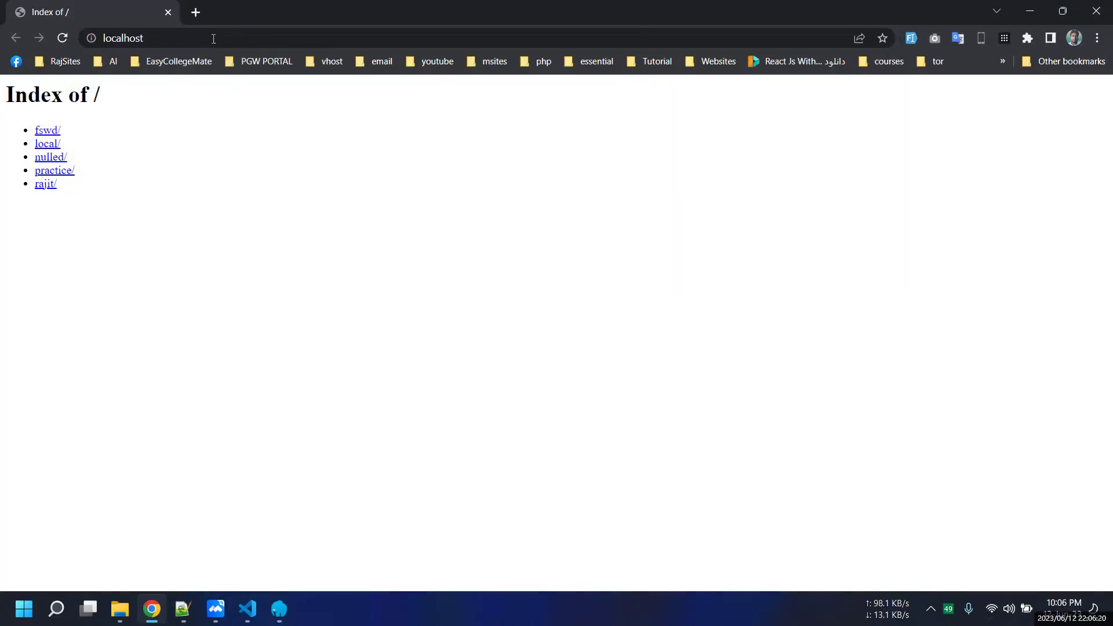
{"action": "left_click", "coordinate": [165, 42]}
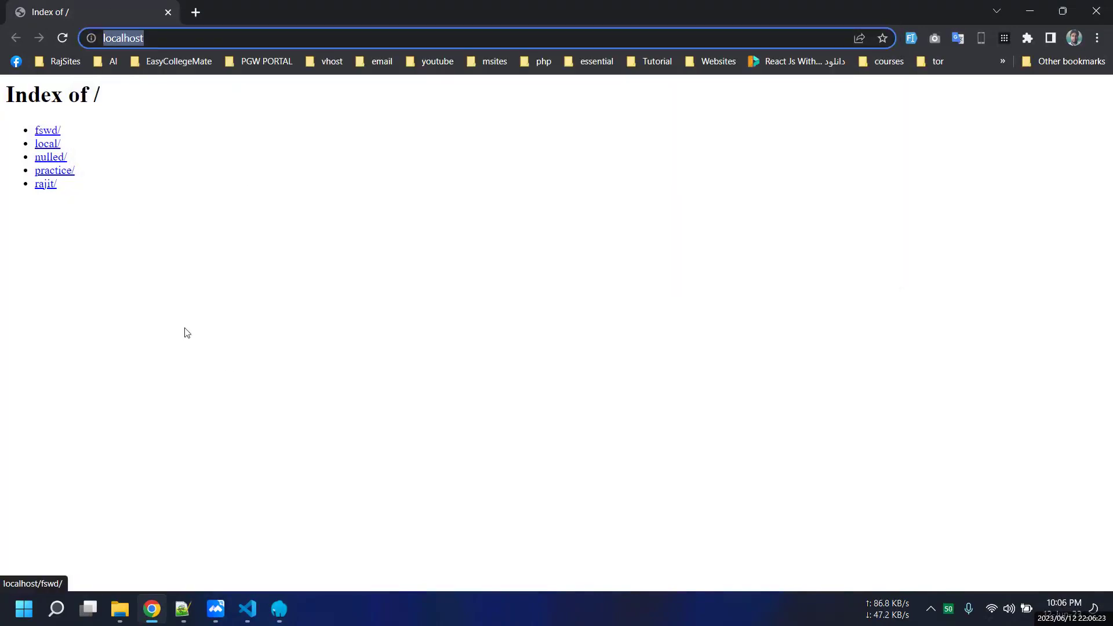
{"action": "left_click", "coordinate": [162, 308]}
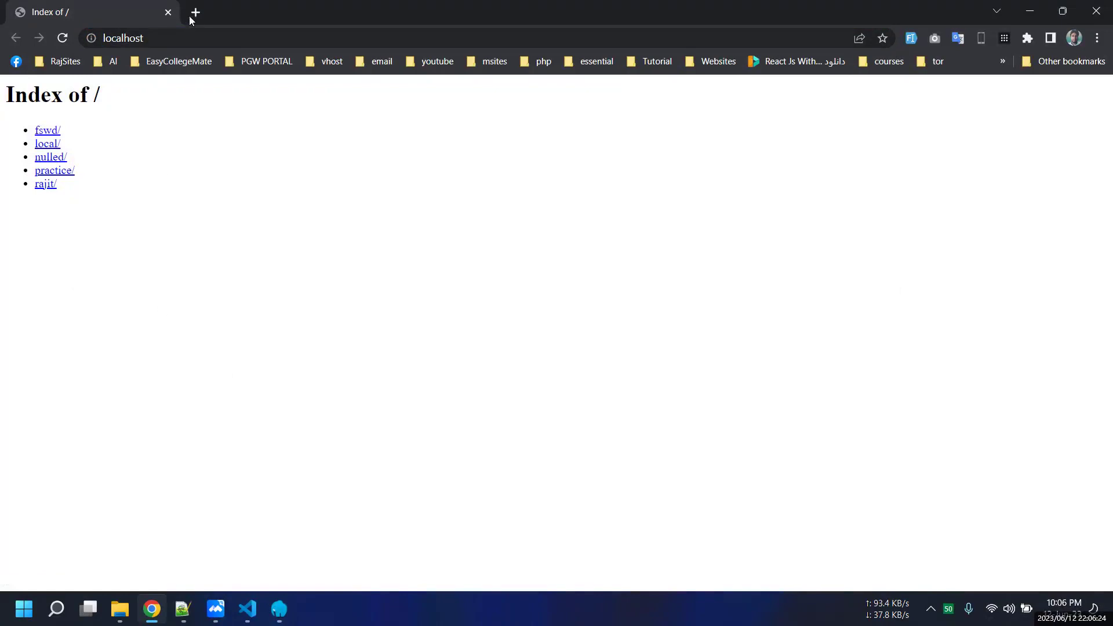
{"action": "left_click", "coordinate": [196, 12]}
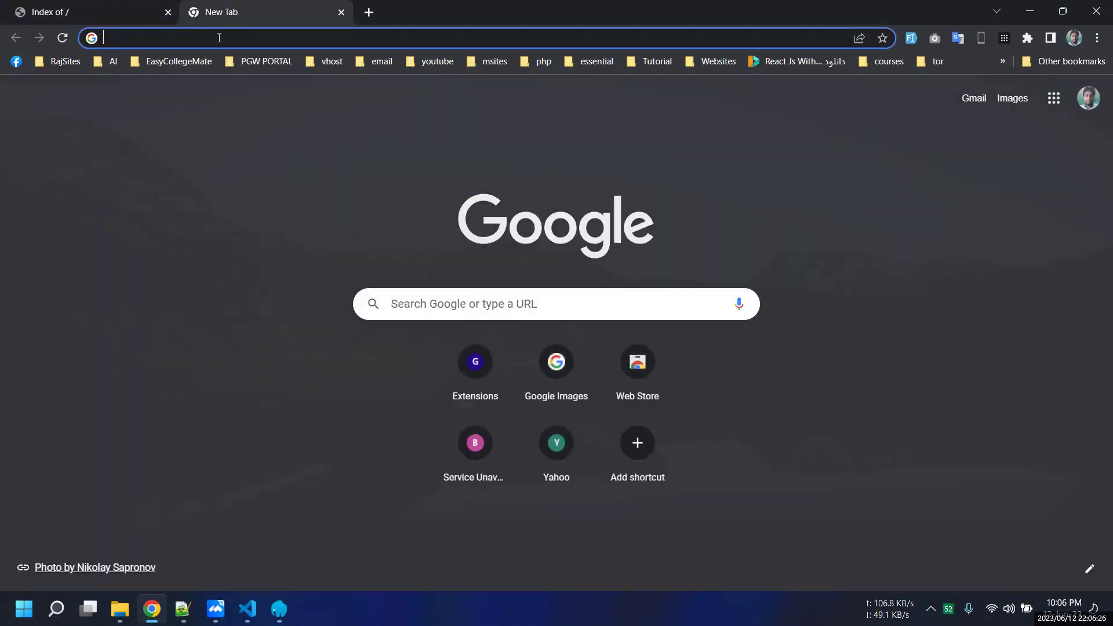
{"action": "left_click", "coordinate": [219, 38]}
{"action": "type", "text": "www."}
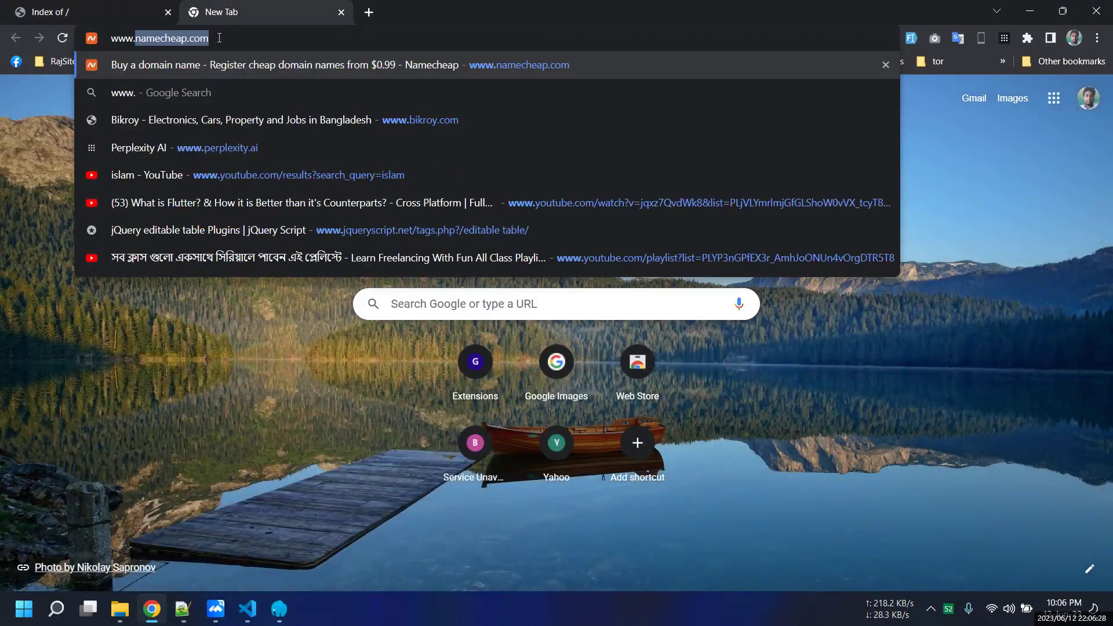
{"action": "type", "text": "google.com"}
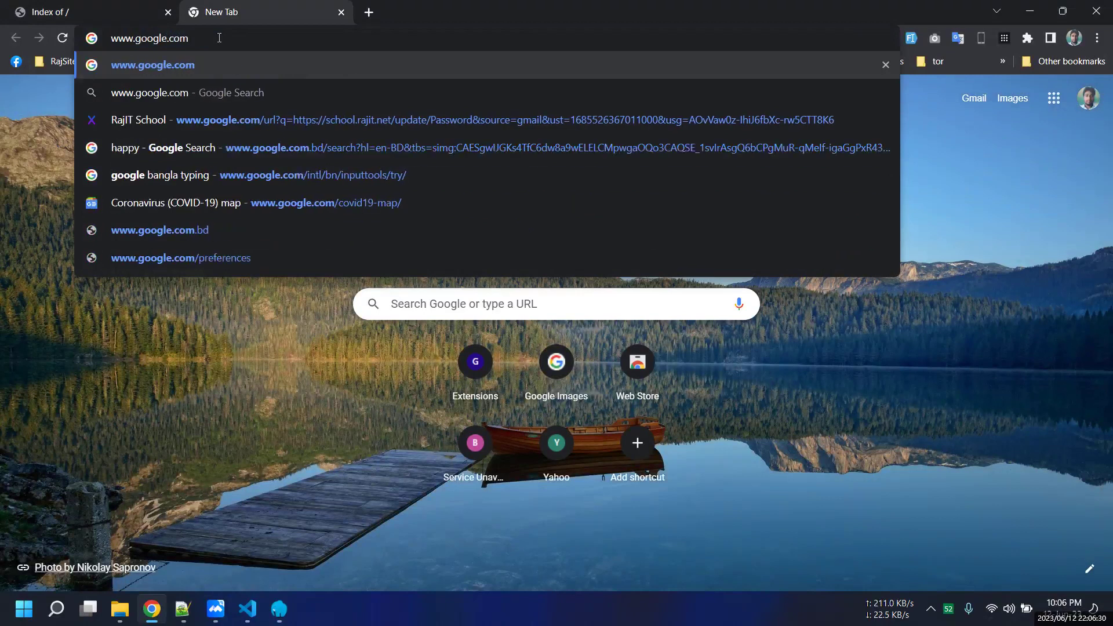
{"action": "key", "text": "Return"}
{"action": "left_click", "coordinate": [124, 16]}
{"action": "key", "text": "ctrl+Tab"}
{"action": "left_click", "coordinate": [129, 40]}
{"action": "left_click", "coordinate": [182, 184]}
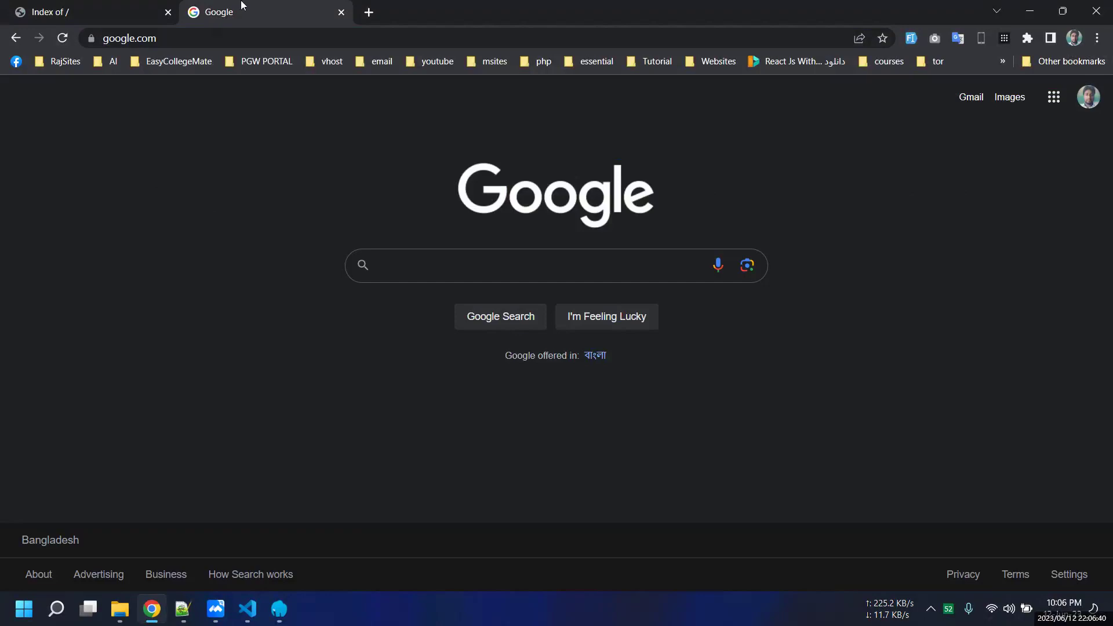
{"action": "left_click", "coordinate": [168, 38]}
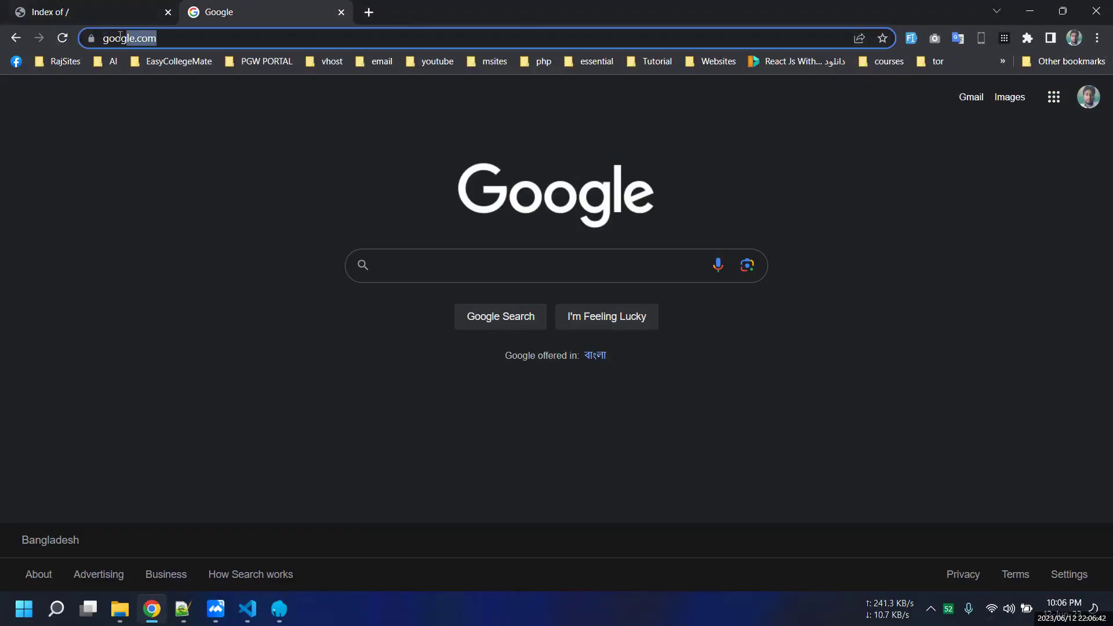
{"action": "left_click", "coordinate": [183, 36]}
{"action": "key", "text": "ctrl+a"}
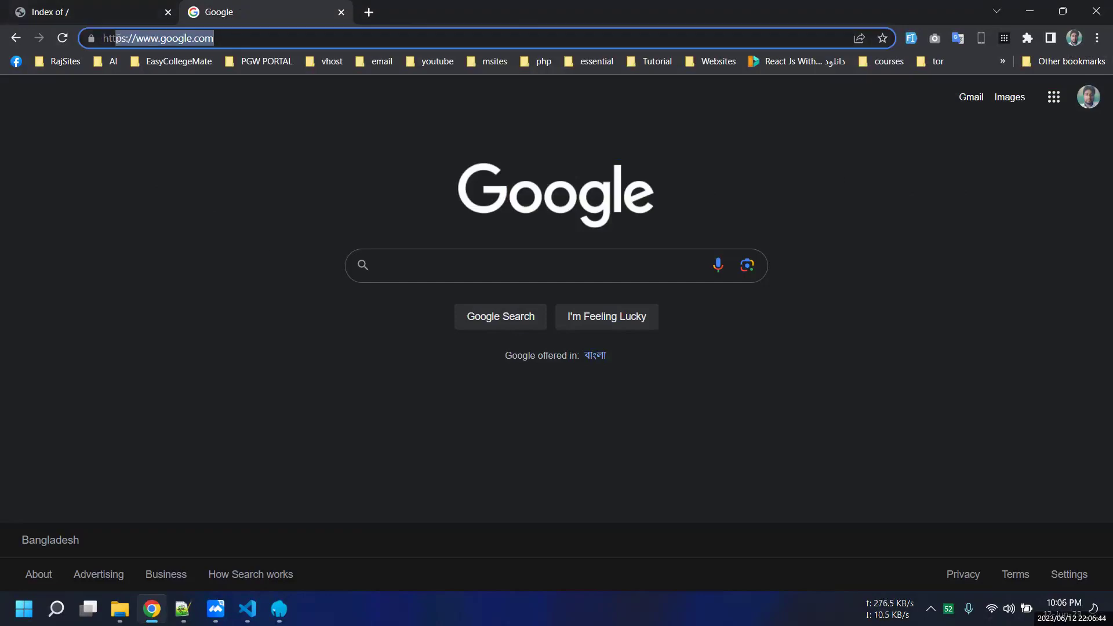
{"action": "left_click", "coordinate": [231, 37]}
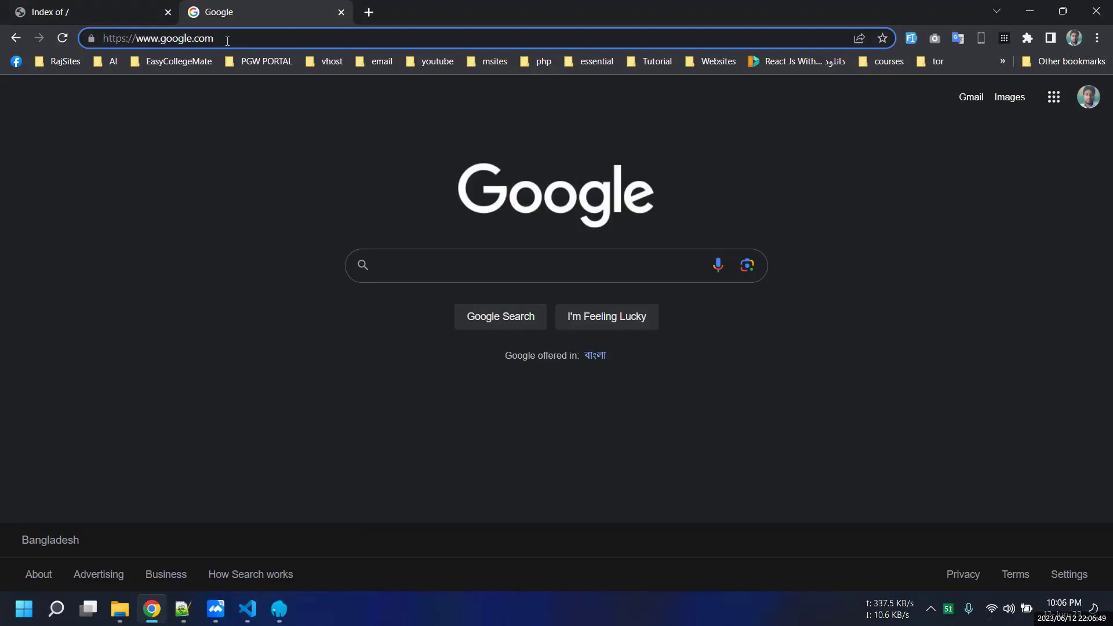
- Reload the localhost page and check the services listed in Laragon's main window before returning to the browser
{"action": "left_click", "coordinate": [152, 206]}
{"action": "left_click", "coordinate": [90, 7]}
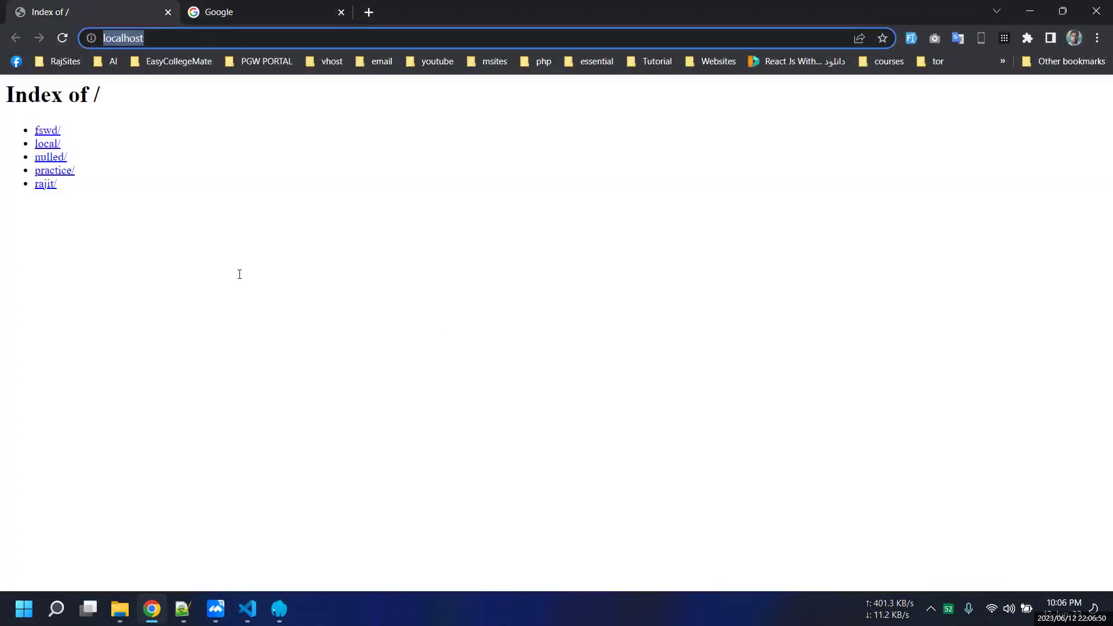
{"action": "key", "text": "Return"}
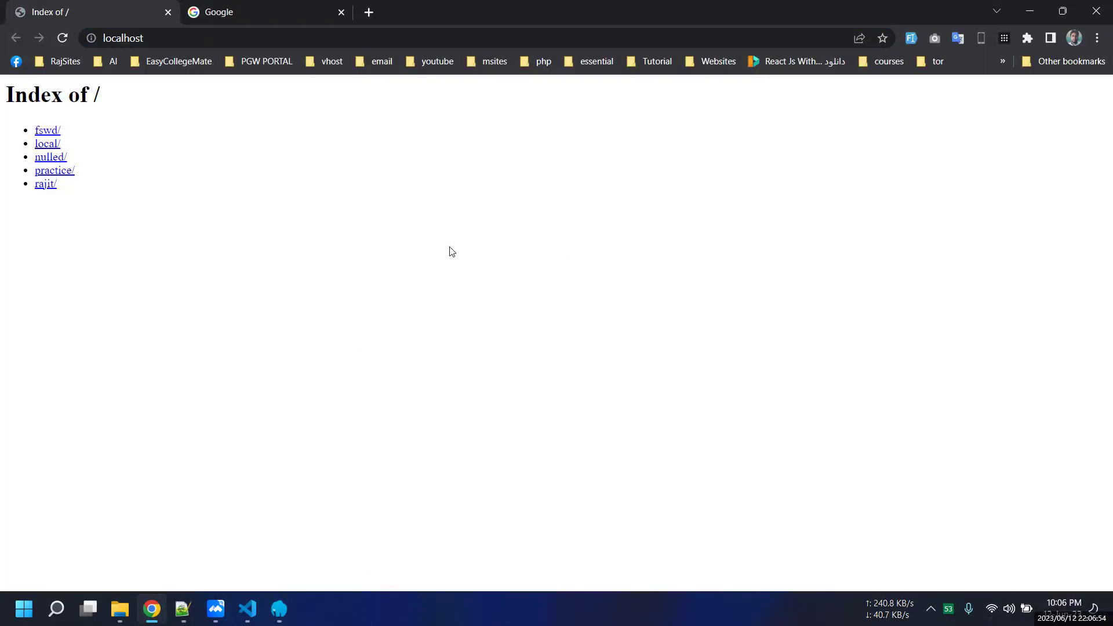
{"action": "left_click", "coordinate": [279, 608]}
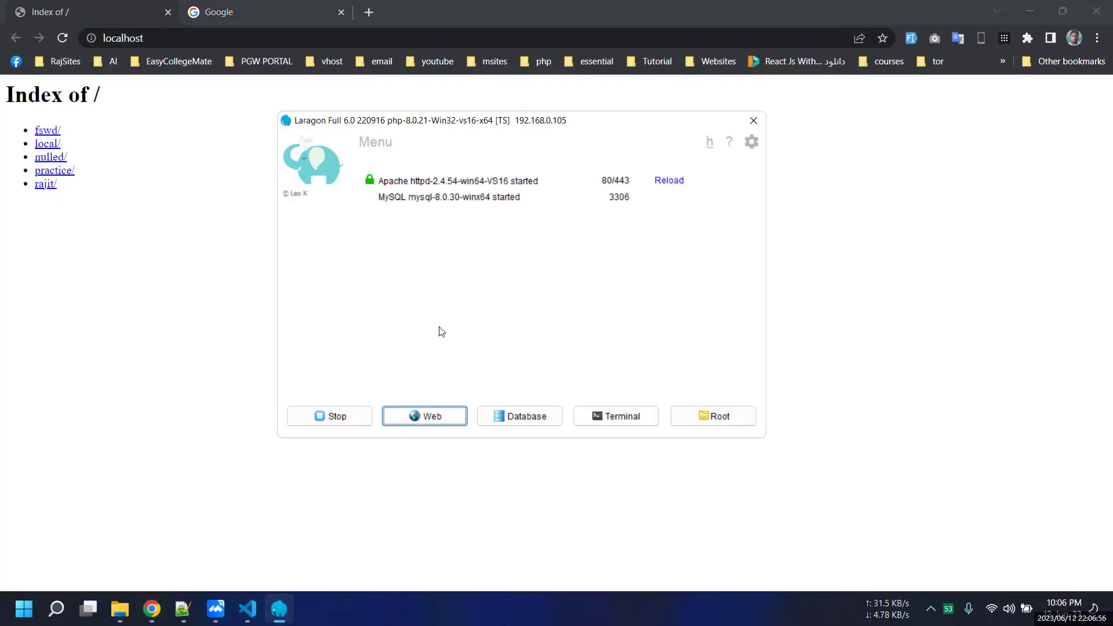
{"action": "left_click", "coordinate": [58, 277]}
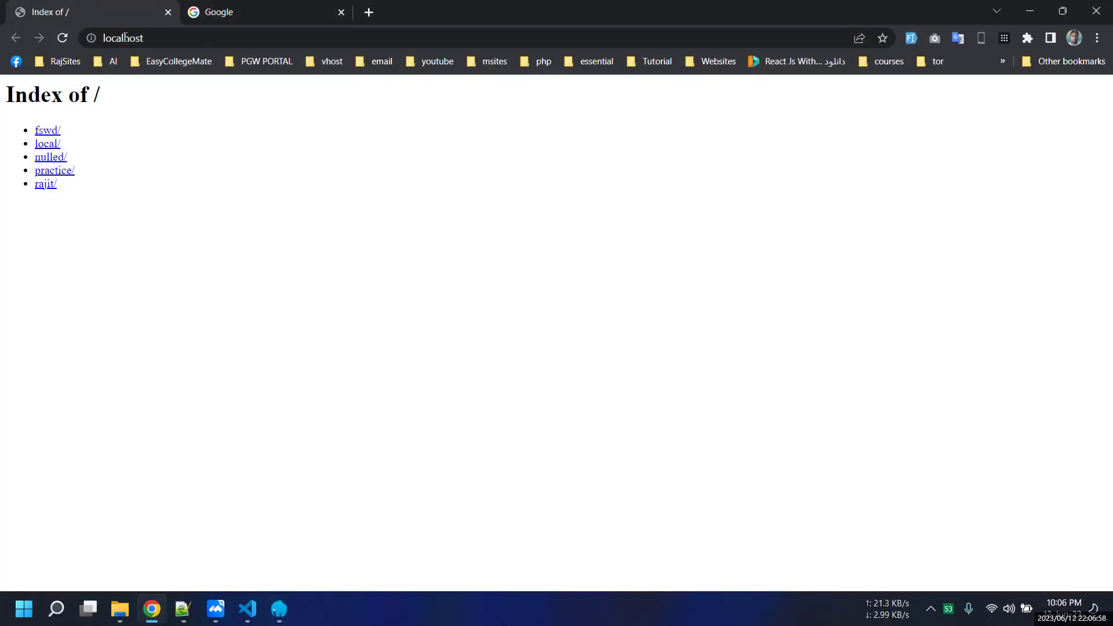
{"action": "left_click", "coordinate": [121, 38]}
{"action": "left_click", "coordinate": [156, 39]}
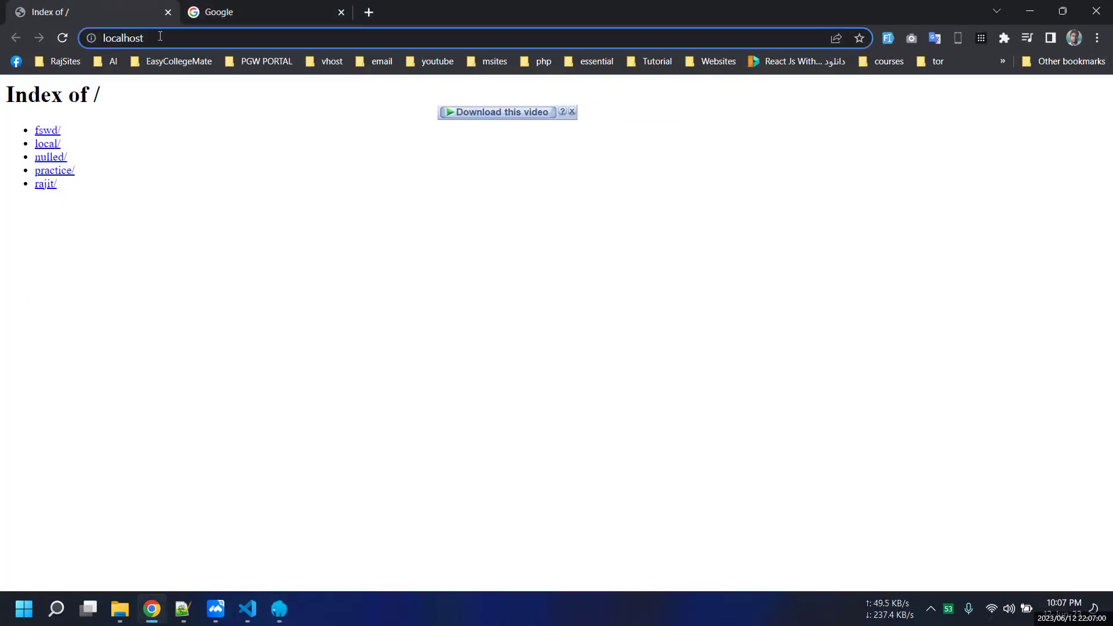
{"action": "left_click_drag", "start_coordinate": [185, 36], "coordinate": [102, 40]}
{"action": "left_click", "coordinate": [102, 39]}
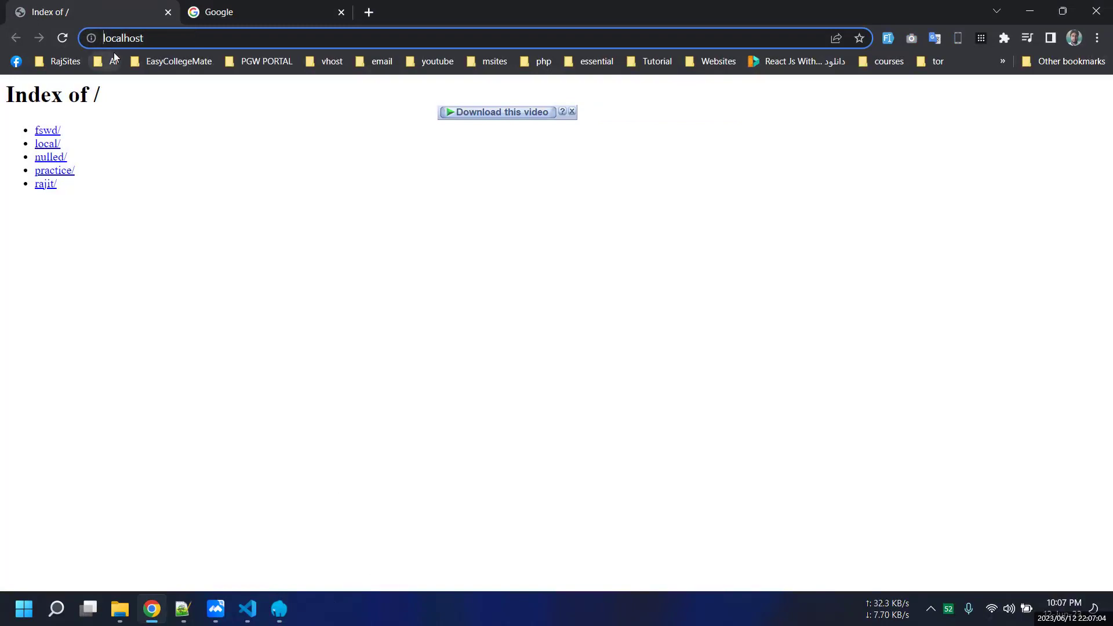
{"action": "type", "text": "htttp"}
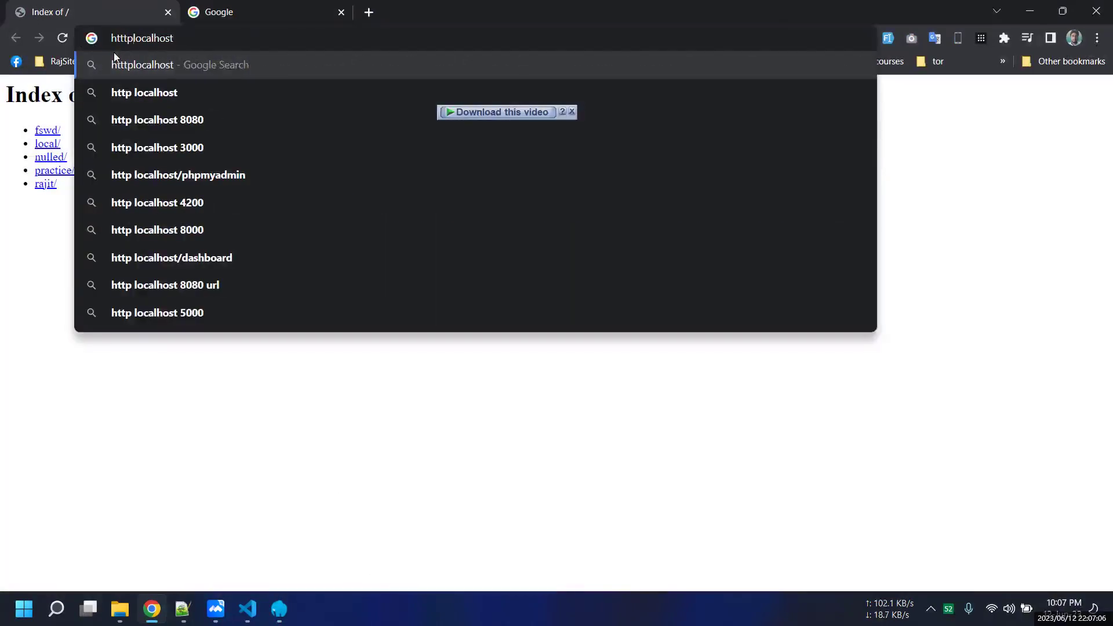
{"action": "key", "text": "BackSpace"}
{"action": "key", "text": "BackSpace"}
{"action": "key", "text": "BackSpace"}
{"action": "key", "text": "BackSpace"}
{"action": "key", "text": "BackSpace"}
{"action": "key", "text": "Return"}
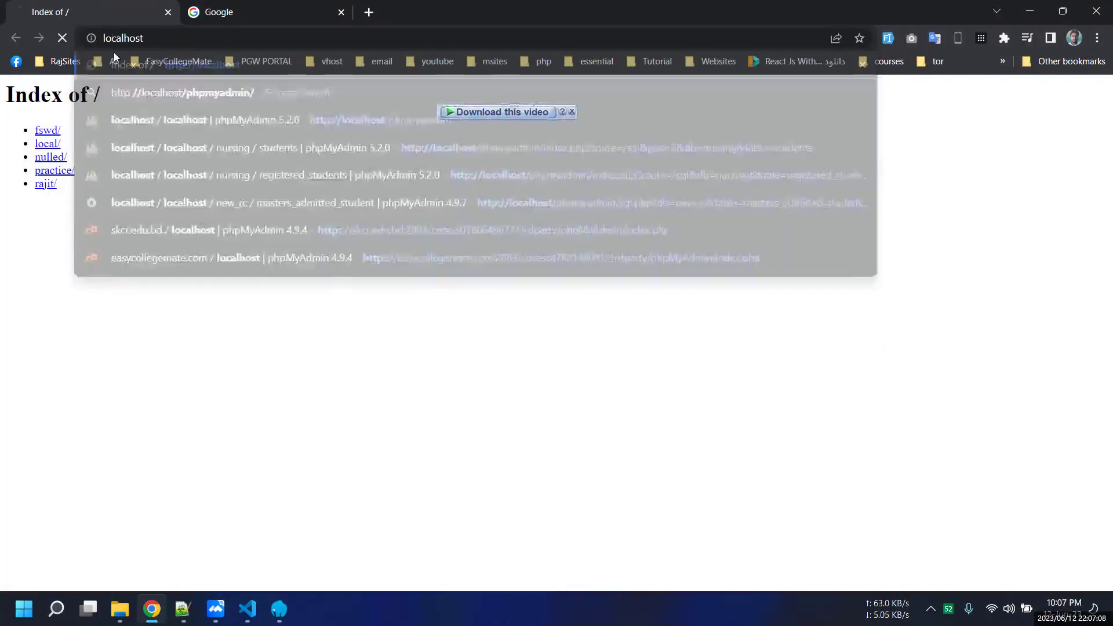
{"action": "left_click", "coordinate": [244, 37]}
{"action": "left_click", "coordinate": [244, 37]}
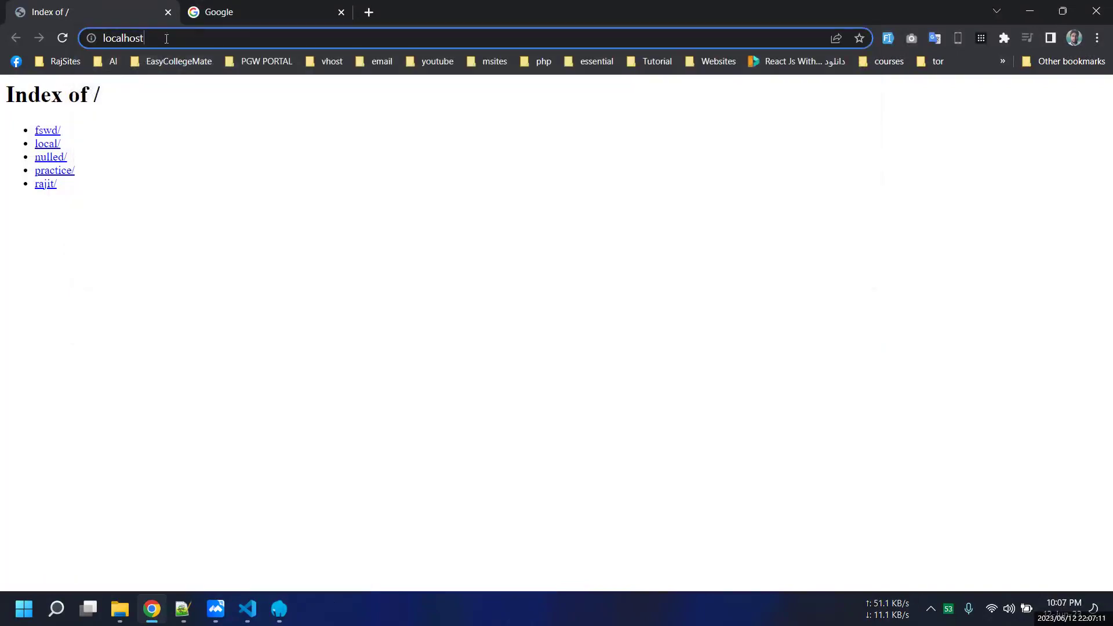
{"action": "left_click", "coordinate": [105, 38]}
{"action": "type", "text": "http"}
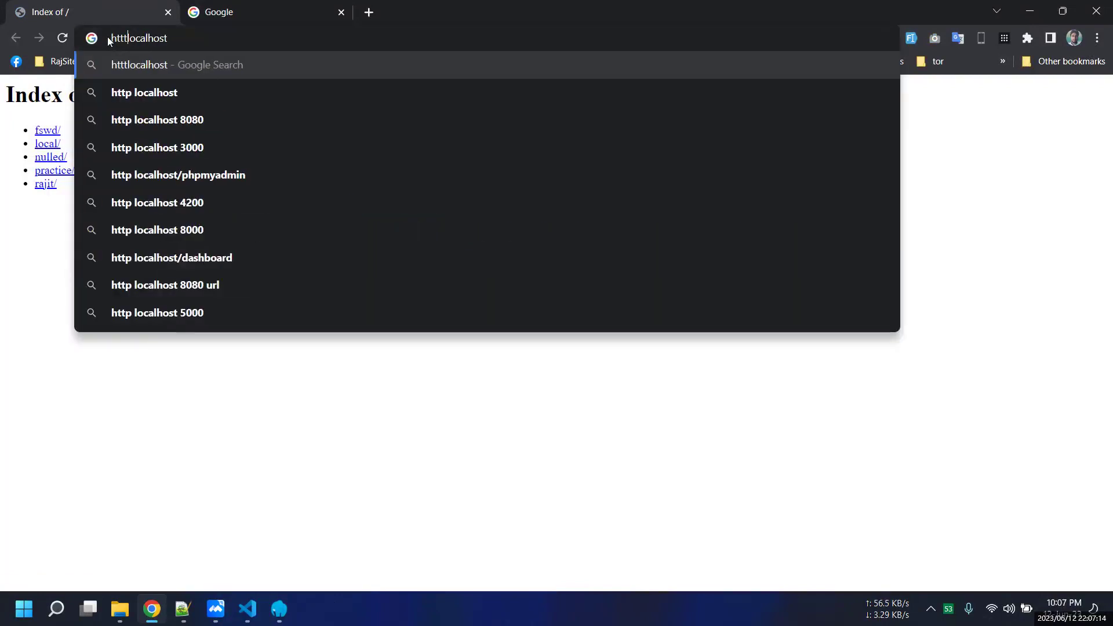
{"action": "type", "text": "://"}
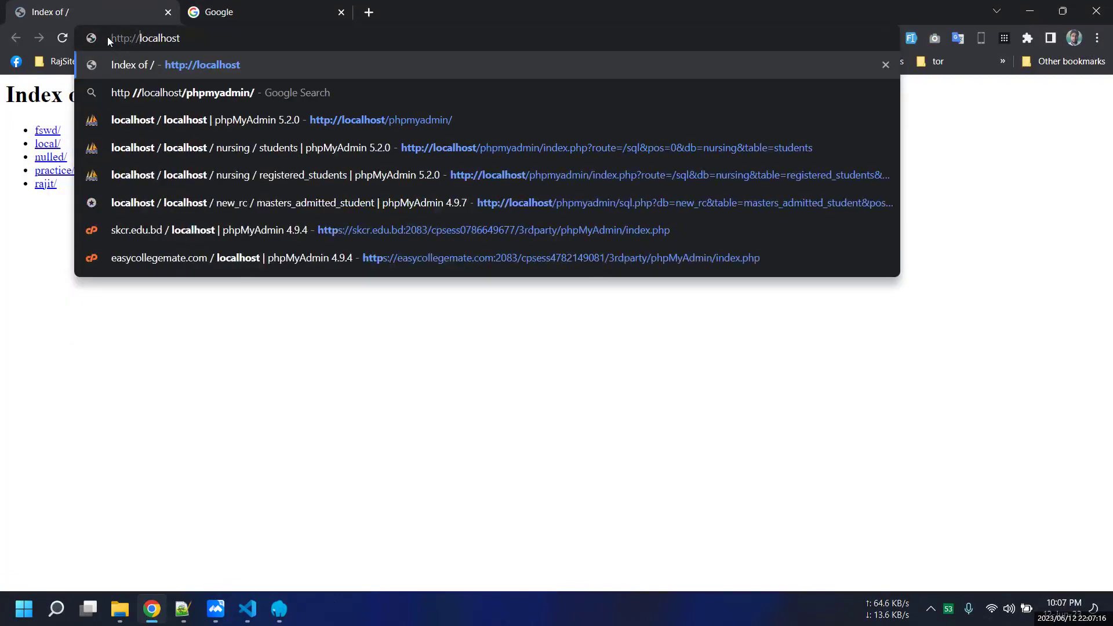
{"action": "left_click", "coordinate": [232, 11]}
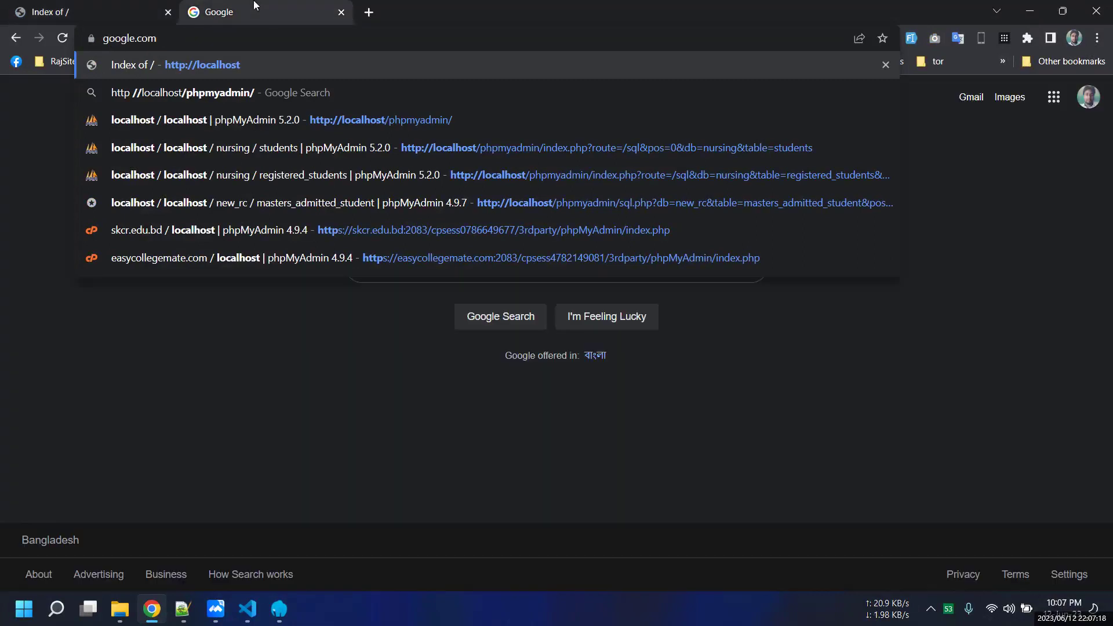
{"action": "left_click", "coordinate": [148, 38]}
{"action": "key", "text": "End"}
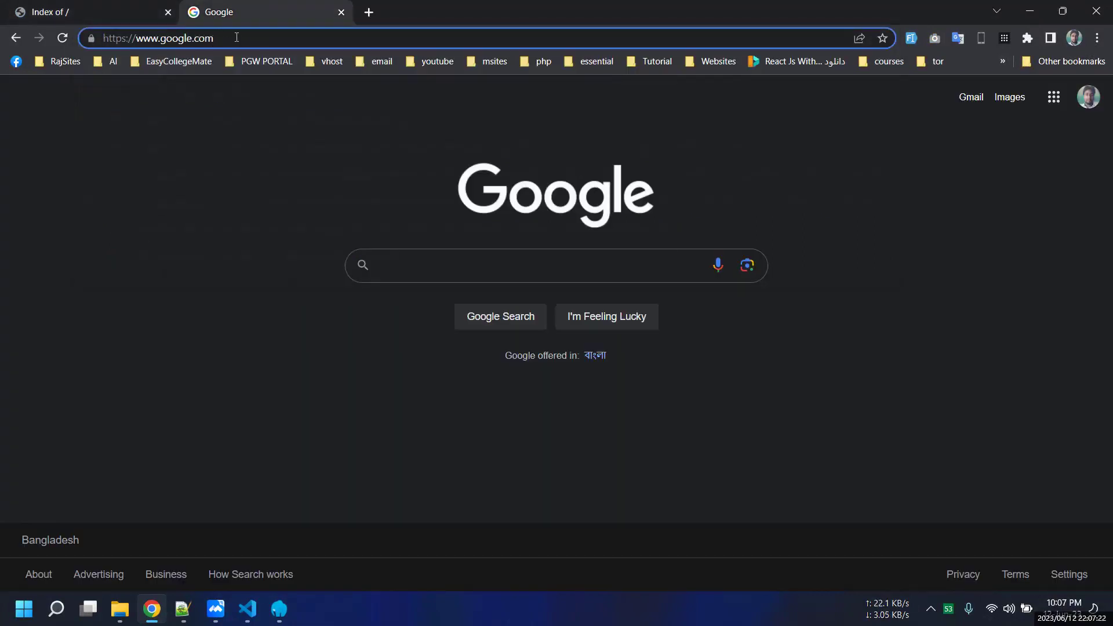
{"action": "left_click_drag", "start_coordinate": [238, 38], "coordinate": [106, 38]}
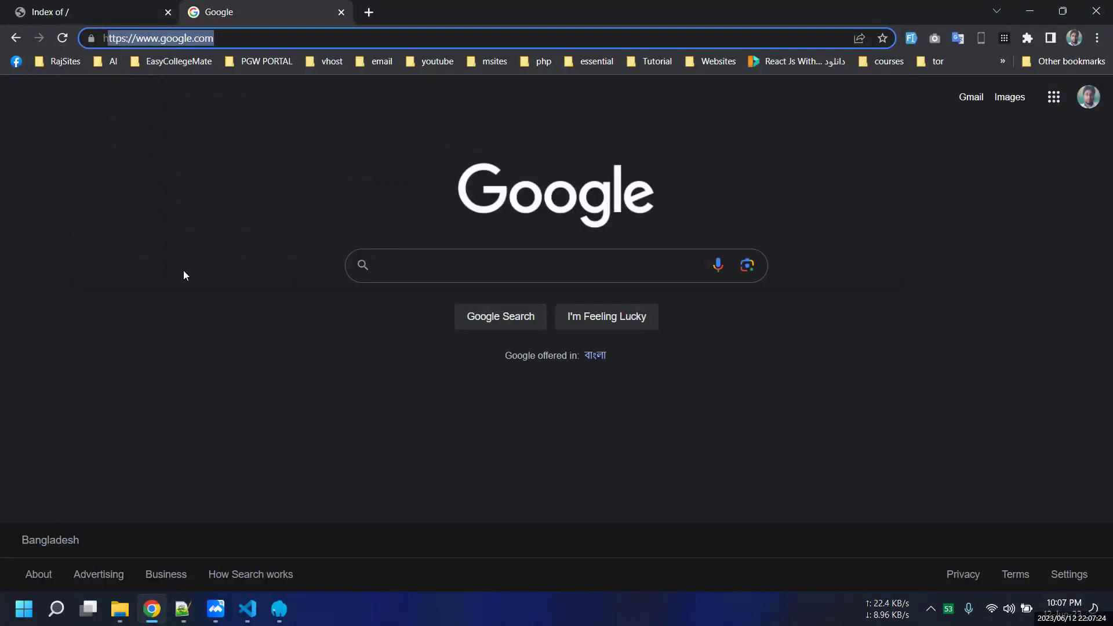
{"action": "left_click", "coordinate": [180, 318]}
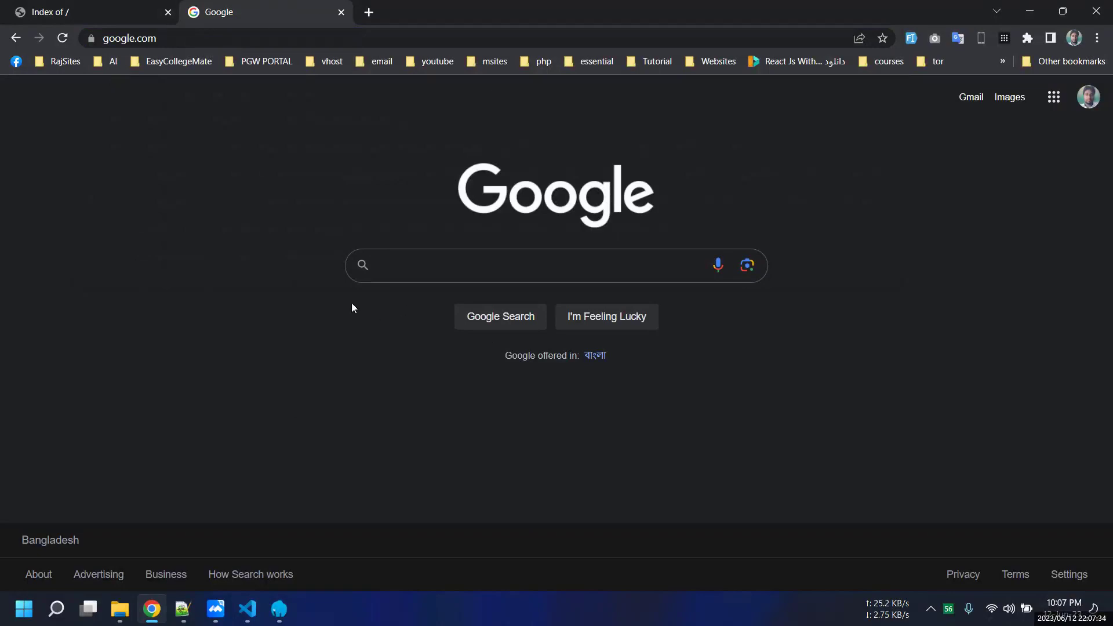
{"action": "left_click", "coordinate": [169, 36]}
{"action": "key", "text": "Right"}
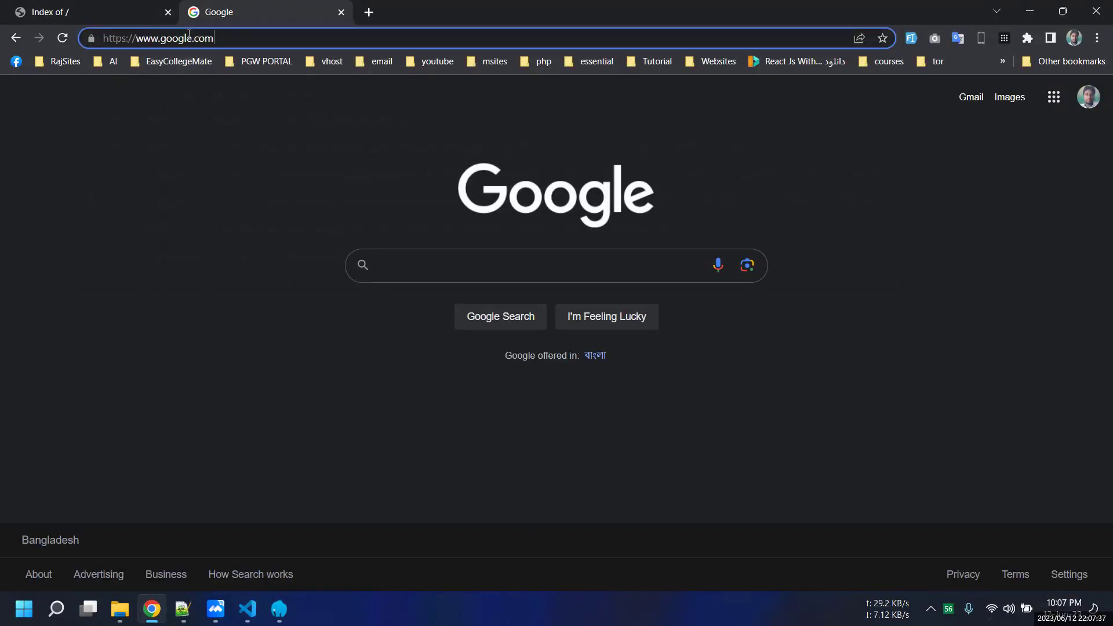
{"action": "left_click_drag", "start_coordinate": [230, 33], "coordinate": [98, 36]}
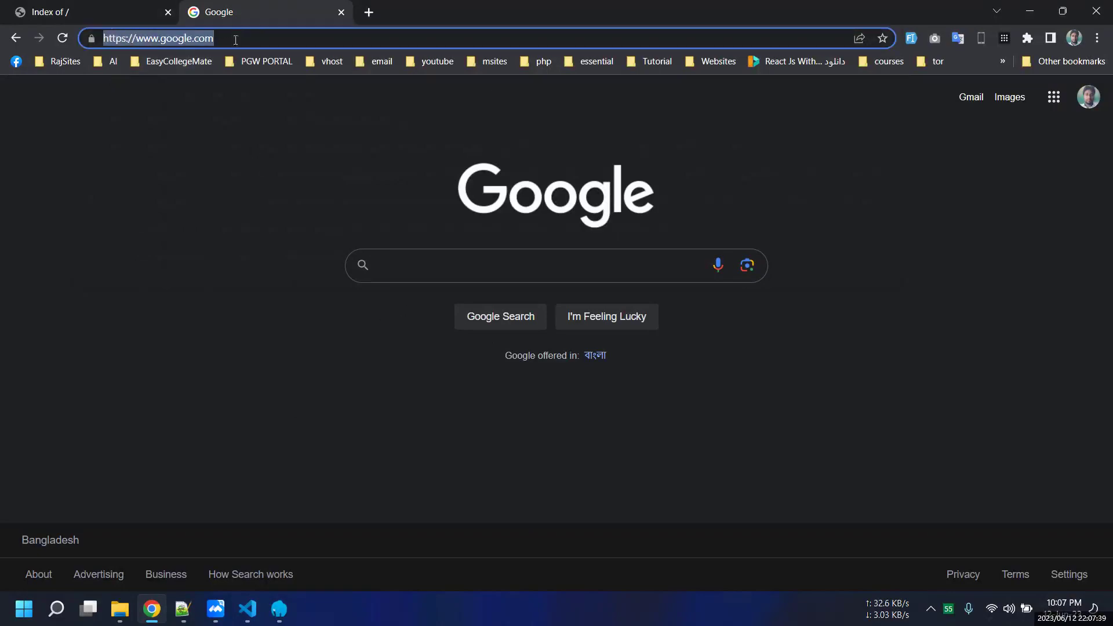
{"action": "left_click", "coordinate": [153, 11]}
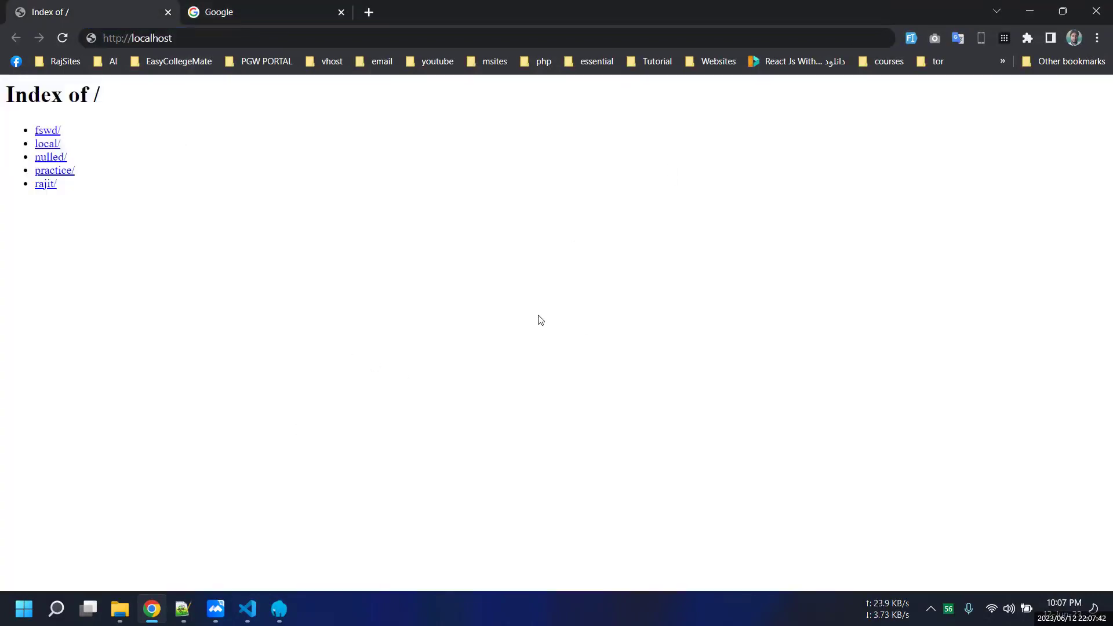
{"action": "left_click", "coordinate": [187, 40]}
{"action": "left_click", "coordinate": [145, 39]}
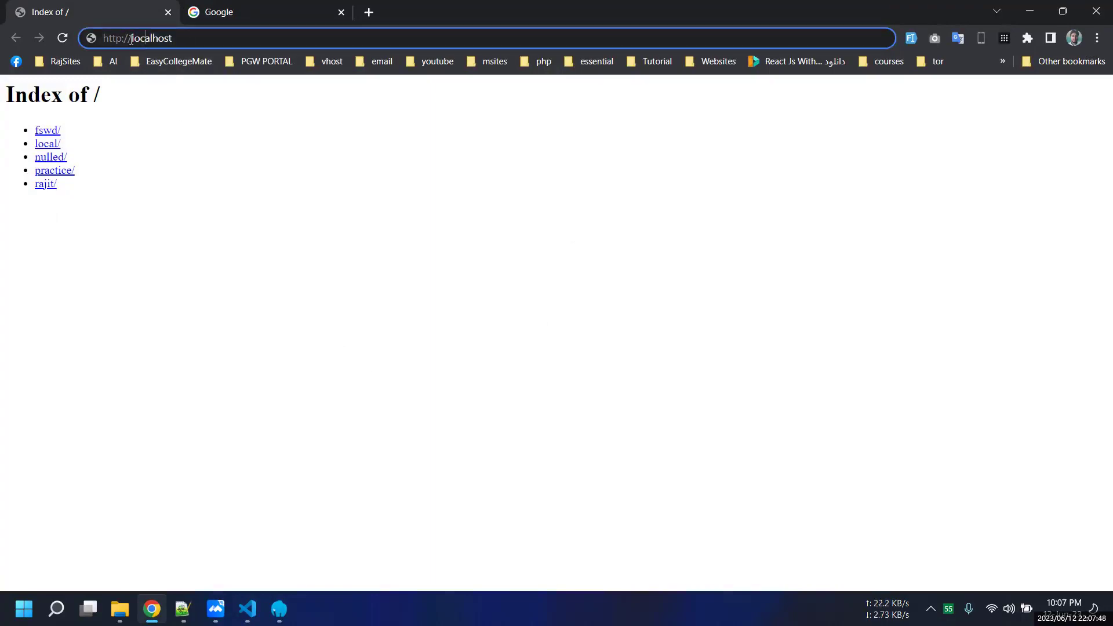
{"action": "left_click_drag", "start_coordinate": [130, 38], "coordinate": [1, 19]}
{"action": "key", "text": "Return"}
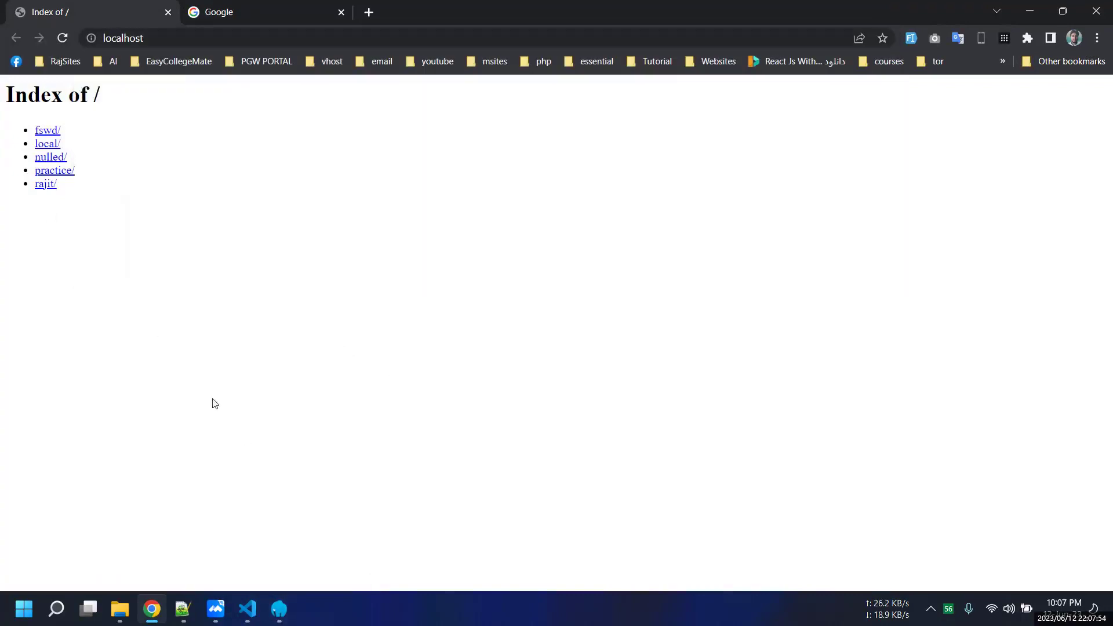
- Examine the localhost address in the browser alongside the Apache and MySQL services in Laragon's window
{"action": "left_click", "coordinate": [279, 609]}
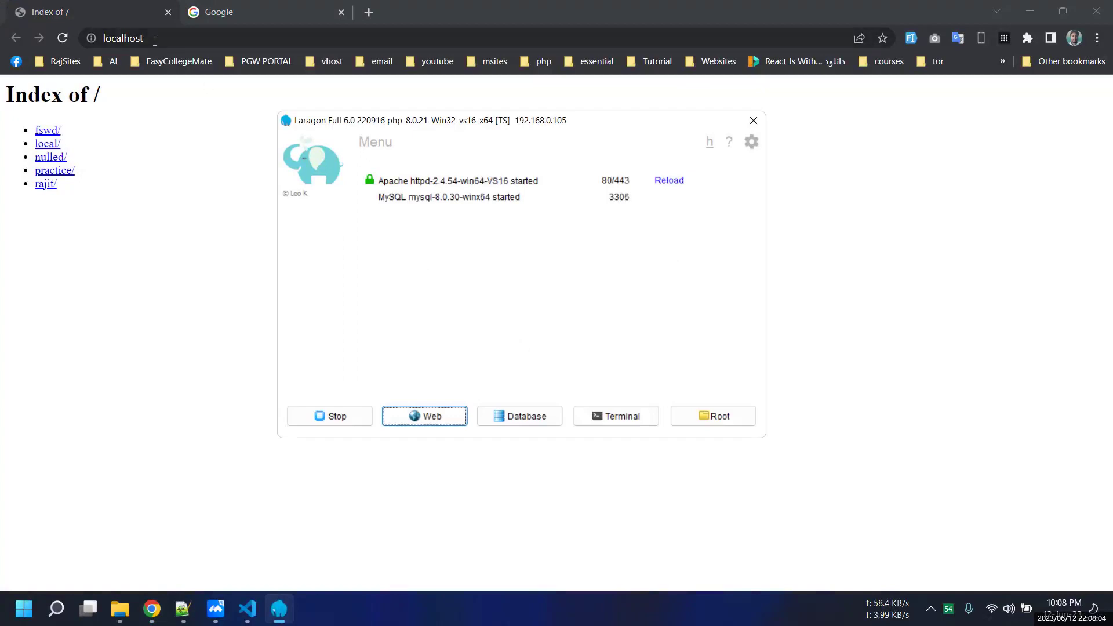
{"action": "left_click", "coordinate": [134, 39]}
{"action": "left_click", "coordinate": [115, 75]}
{"action": "key", "text": "alt+Tab"}
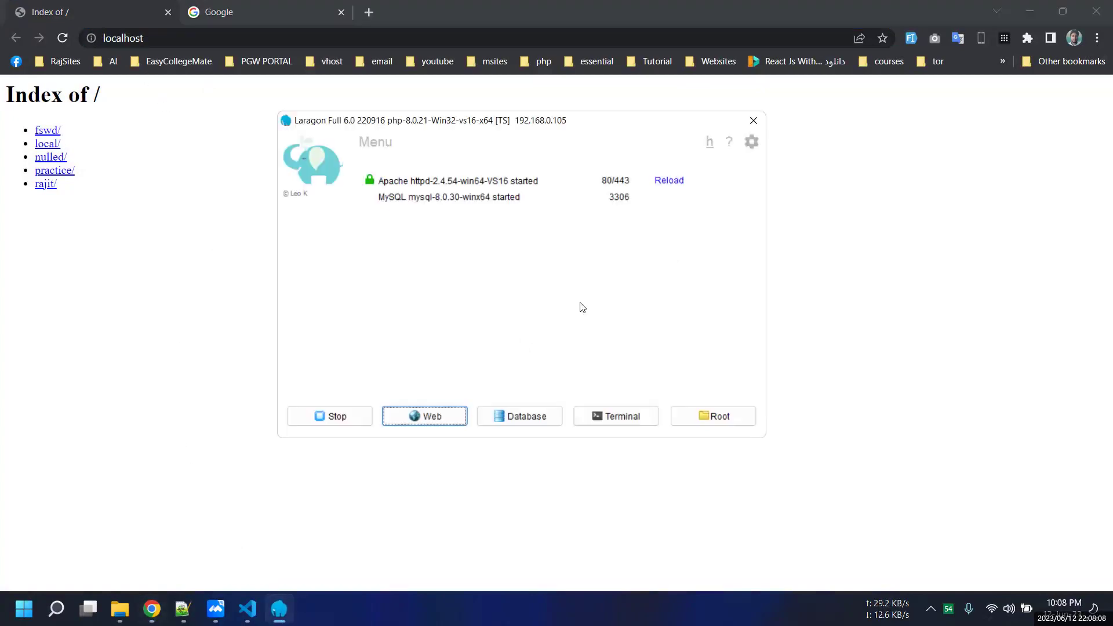
{"action": "left_click", "coordinate": [103, 416]}
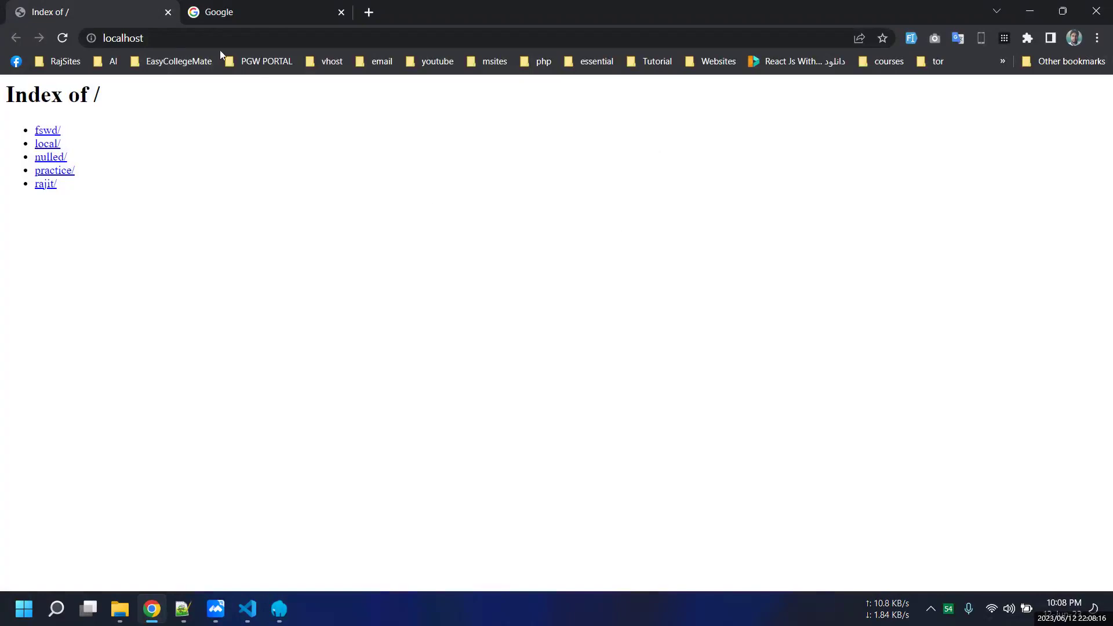
{"action": "left_click", "coordinate": [142, 39]}
{"action": "left_click", "coordinate": [191, 39]}
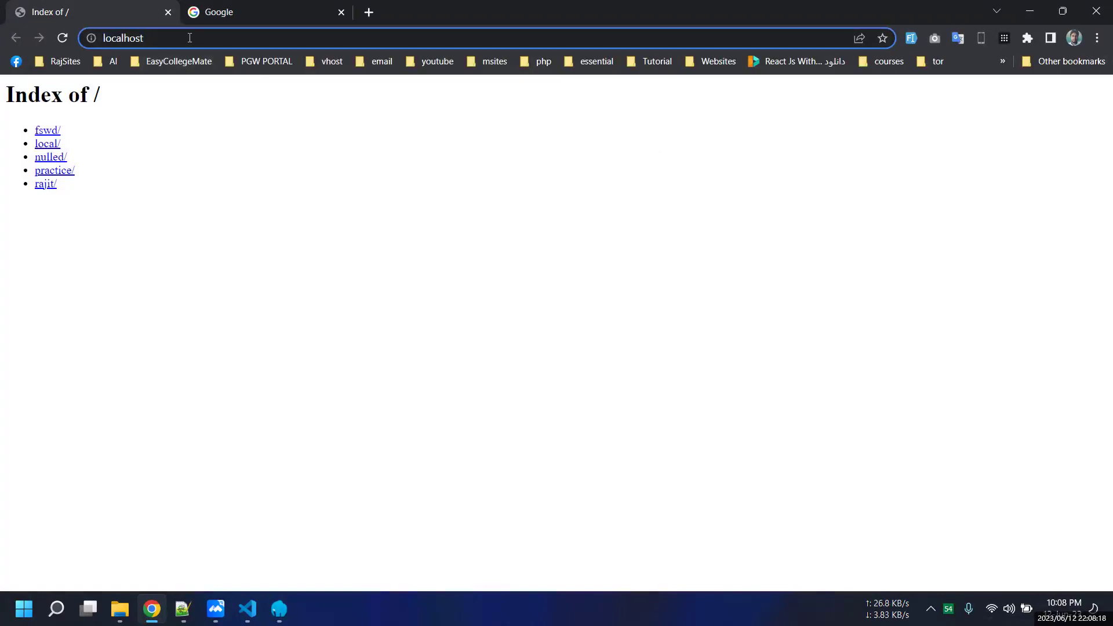
- Load 127.0.0.1 in a new browser tab, without the suggested :5500/index.html ending
{"action": "left_click", "coordinate": [360, 16]}
{"action": "type", "text": "127.0."}
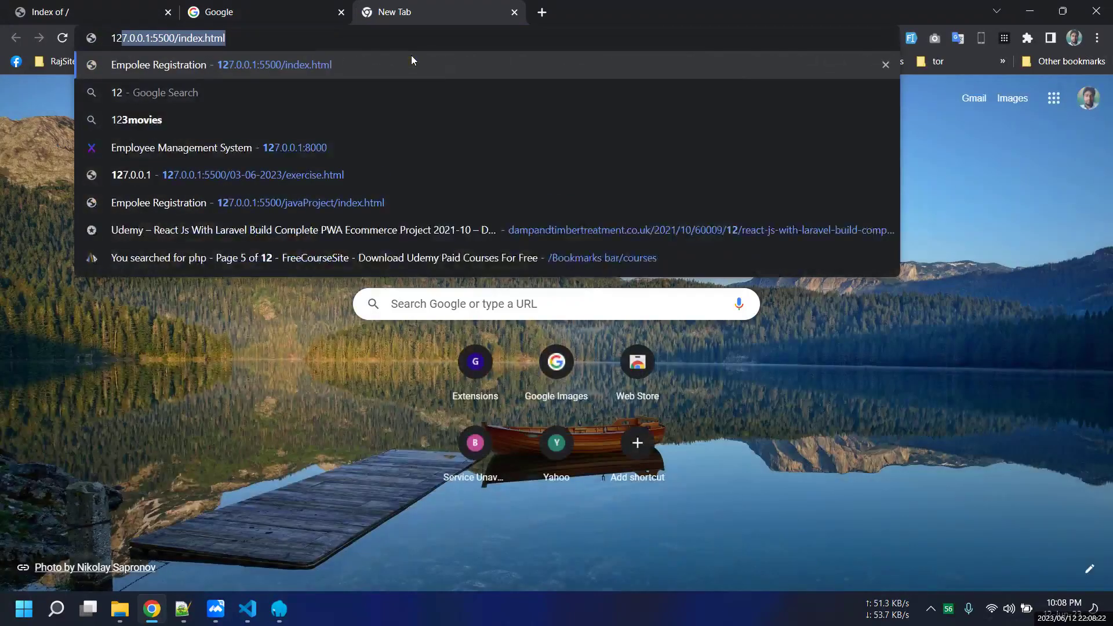
{"action": "type", "text": "0.1"}
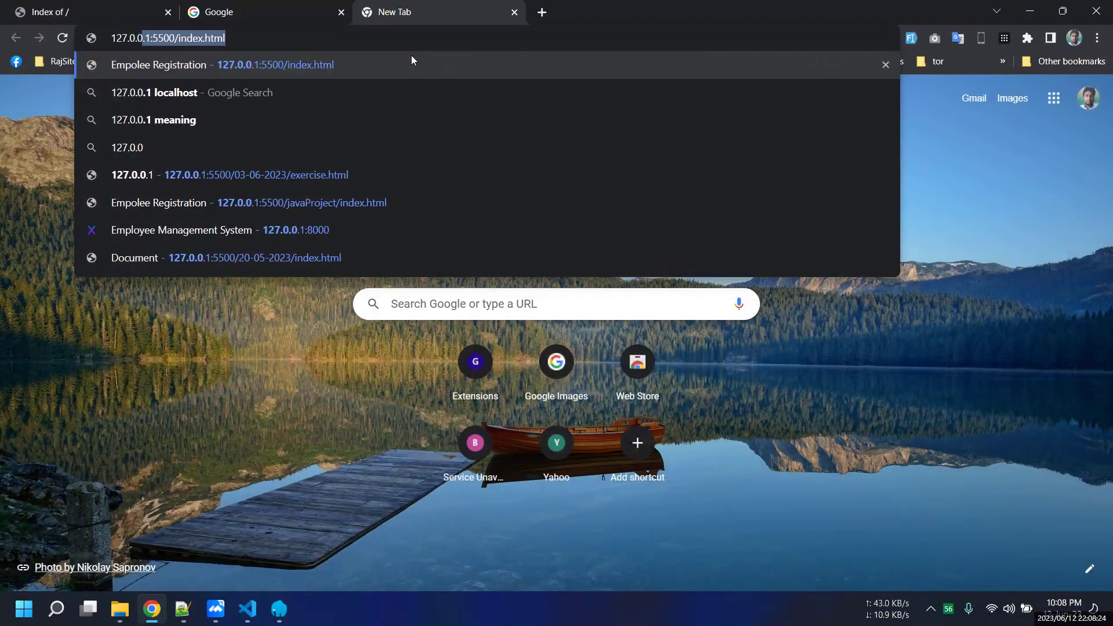
{"action": "key", "text": "Delete"}
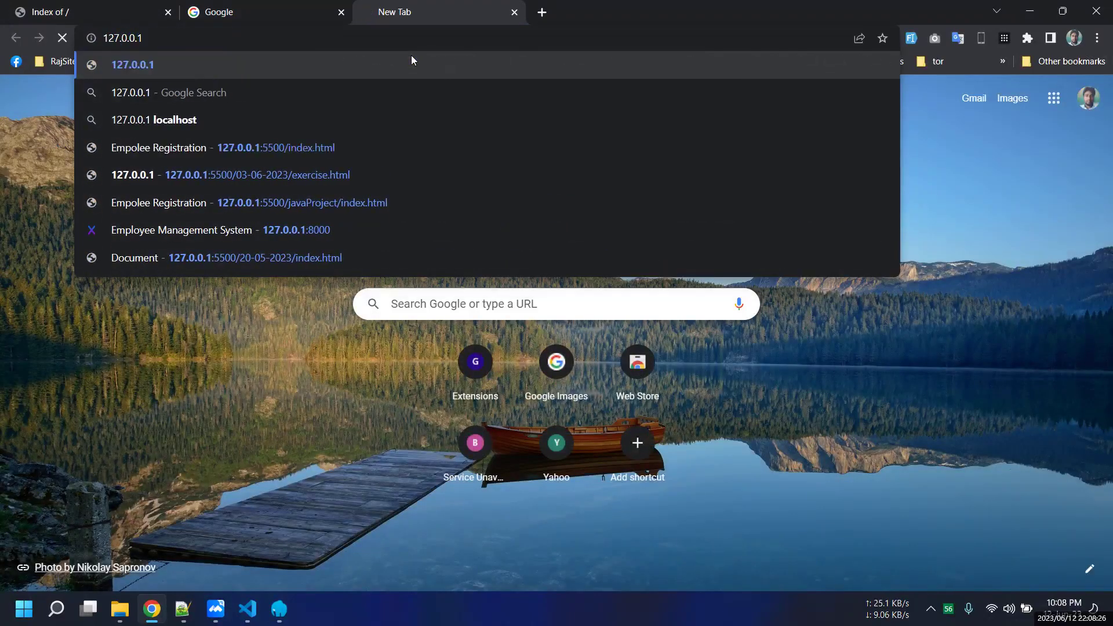
{"action": "key", "text": "Return"}
- Move the 127.0.0.1 tab beside the localhost tab and compare the two directory index pages
{"action": "left_click_drag", "start_coordinate": [405, 13], "coordinate": [227, 14]}
{"action": "left_click", "coordinate": [93, 11]}
{"action": "left_click", "coordinate": [211, 9]}
{"action": "left_click", "coordinate": [174, 16]}
{"action": "left_click", "coordinate": [258, 6]}
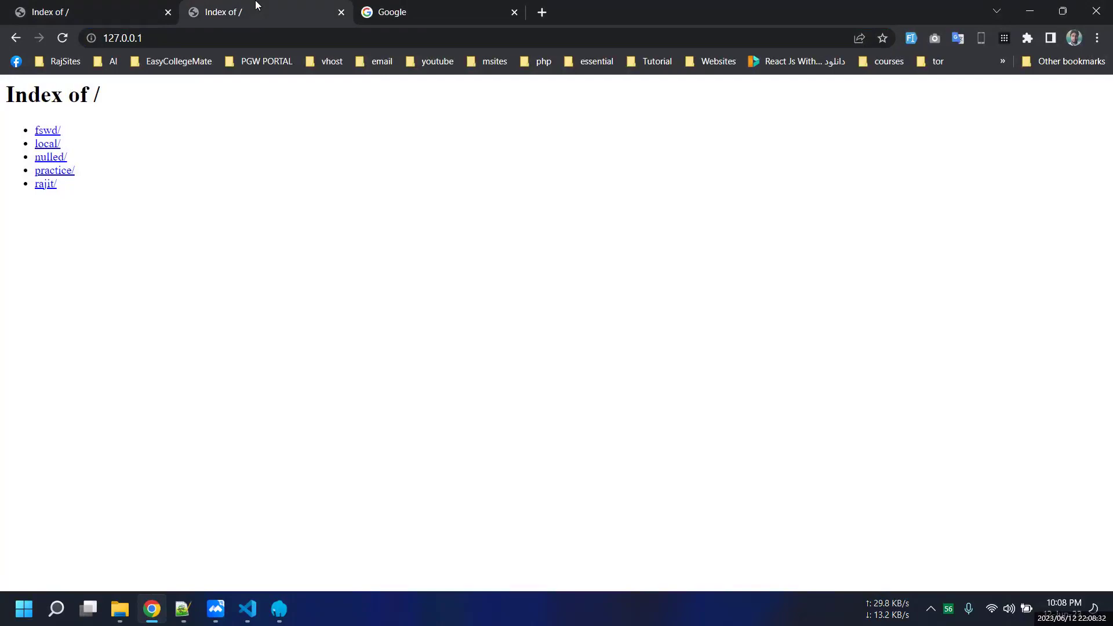
{"action": "left_click", "coordinate": [150, 17]}
{"action": "left_click", "coordinate": [298, 5]}
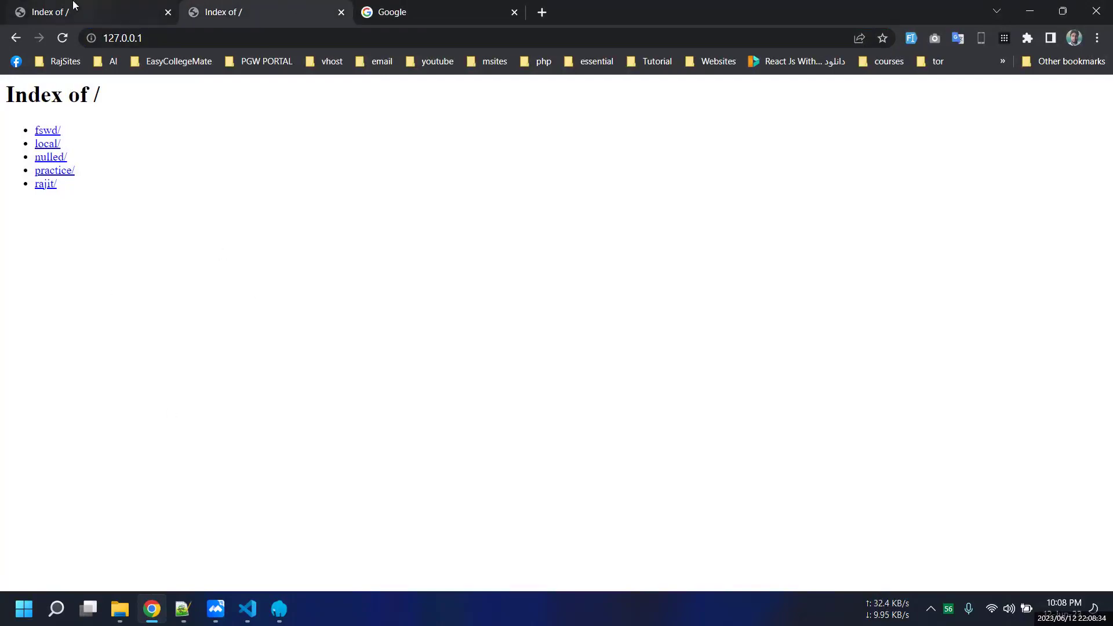
{"action": "left_click", "coordinate": [93, 13]}
{"action": "left_click", "coordinate": [121, 38]}
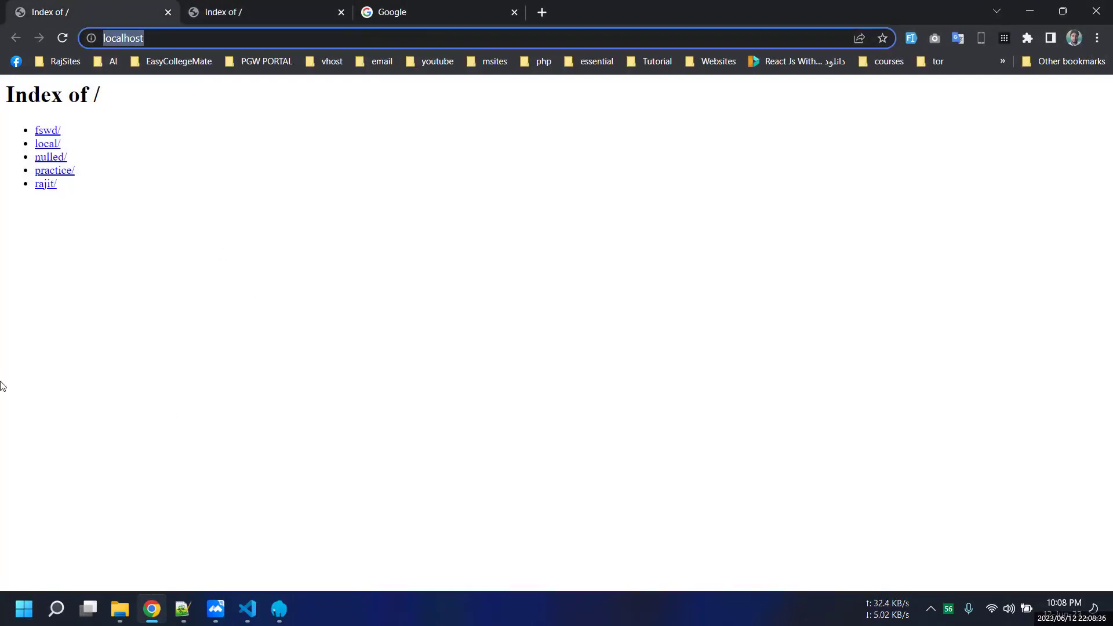
- Check Laragon's window against both the localhost and 127.0.0.1 addresses to relate them to the local server
{"action": "left_click", "coordinate": [279, 608]}
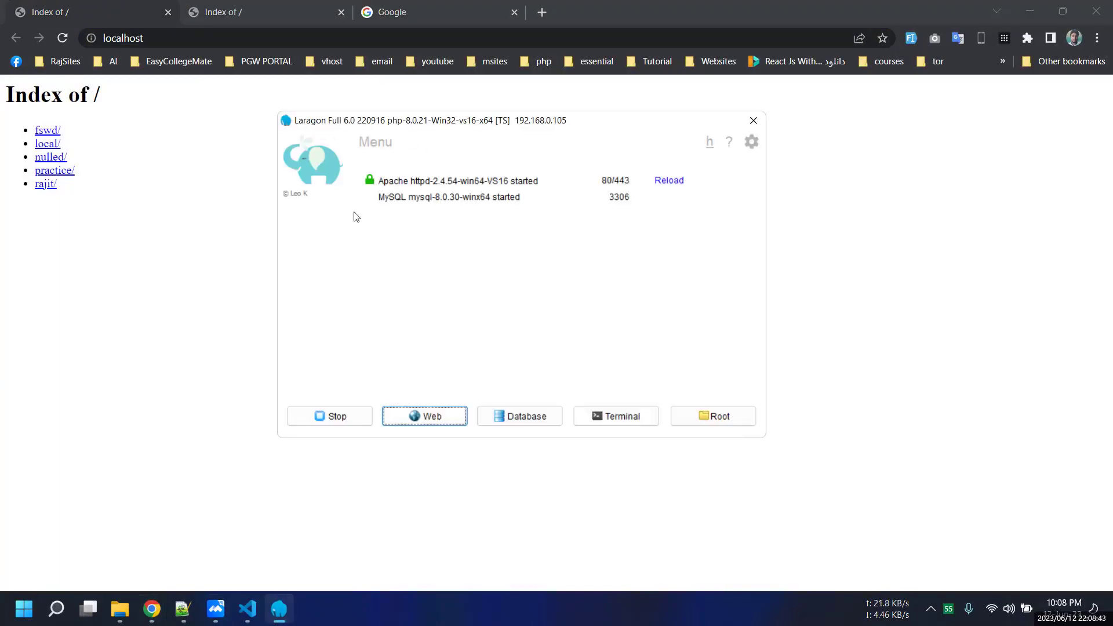
{"action": "left_click", "coordinate": [104, 263]}
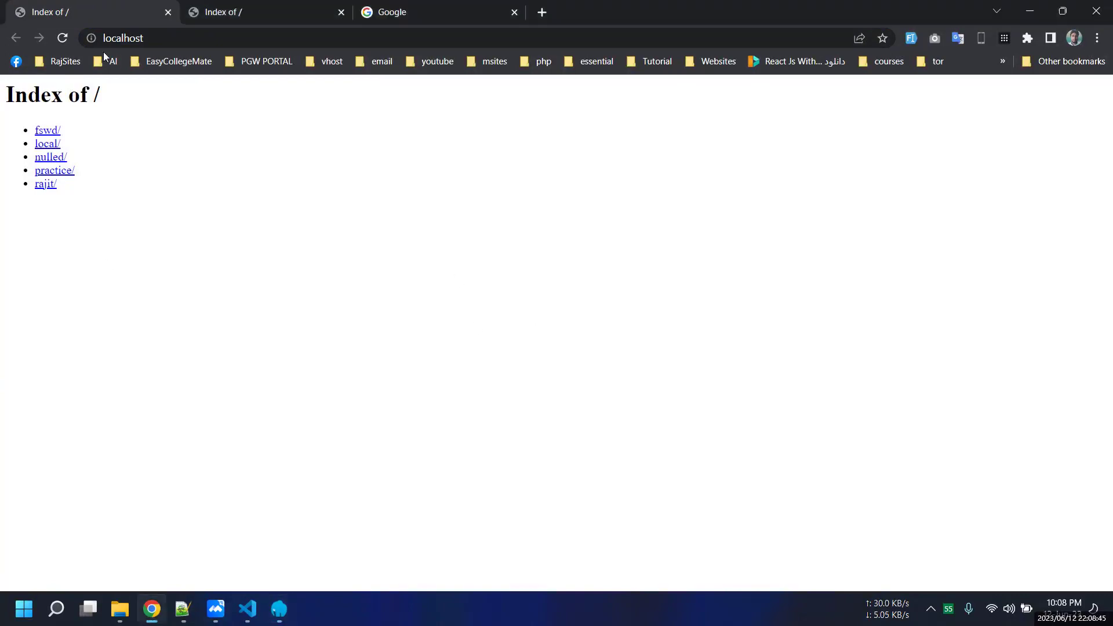
{"action": "left_click", "coordinate": [134, 38]}
{"action": "left_click", "coordinate": [106, 6]}
{"action": "left_click", "coordinate": [251, 5]}
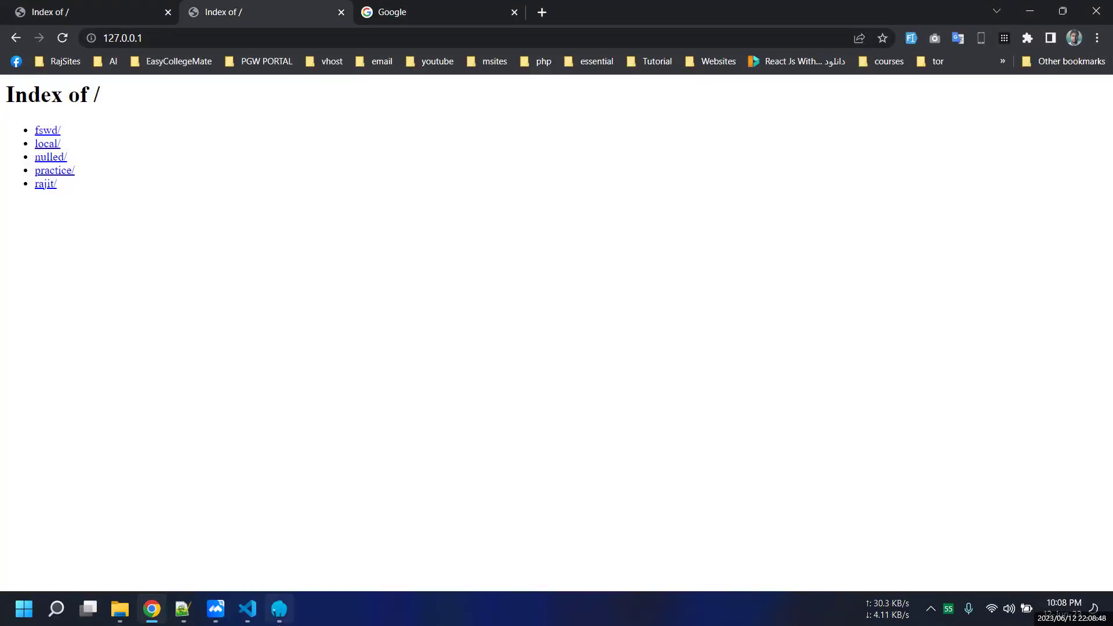
{"action": "left_click", "coordinate": [279, 608]}
{"action": "left_click", "coordinate": [104, 38]}
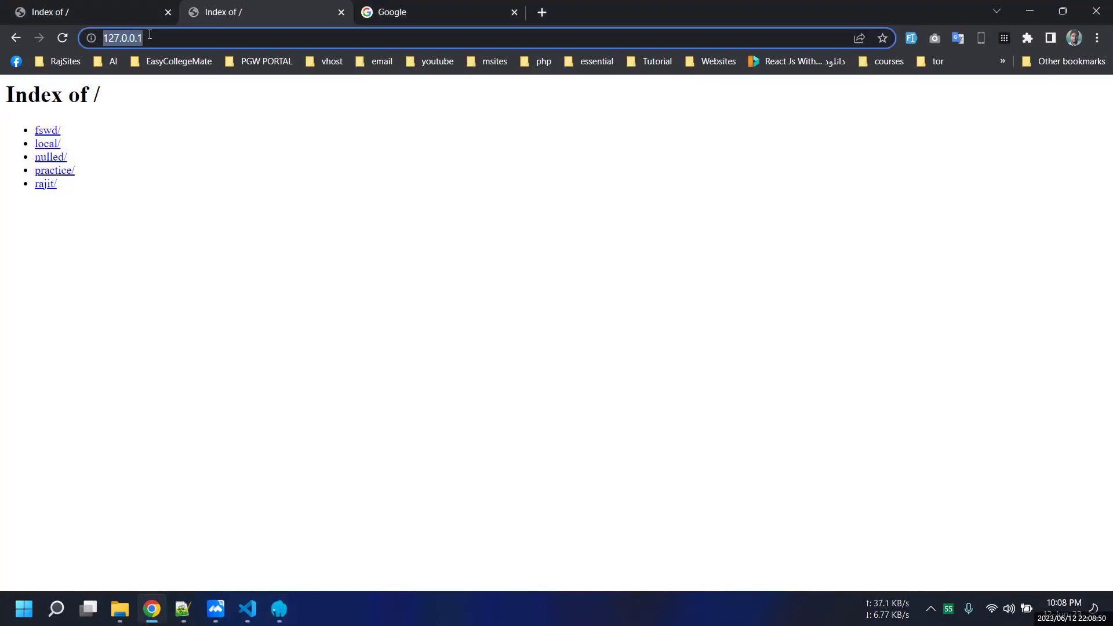
{"action": "left_click", "coordinate": [278, 609]}
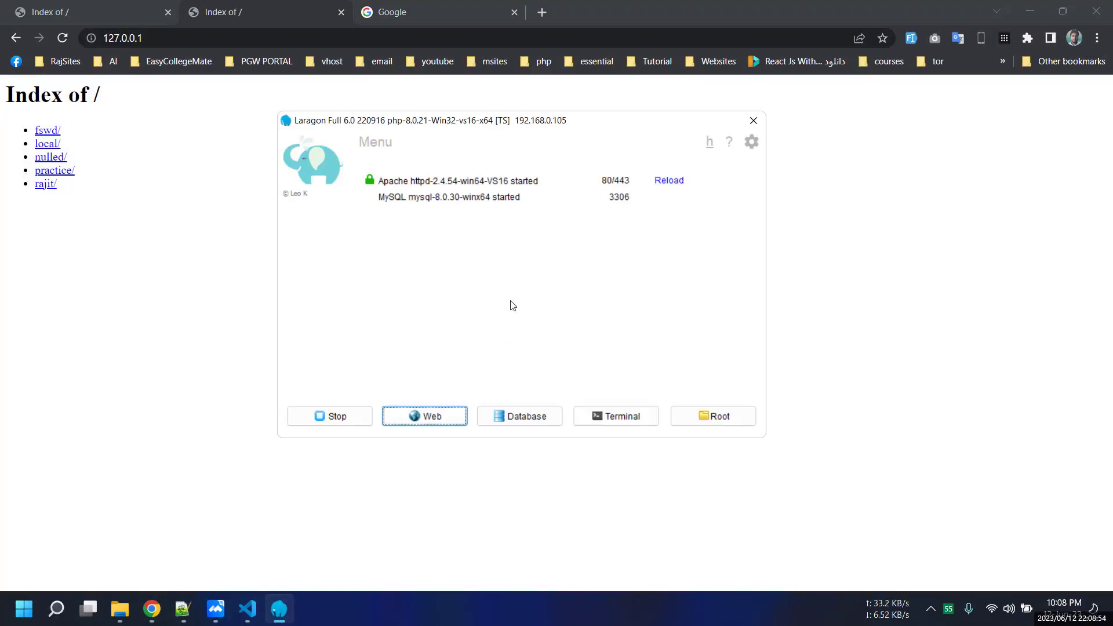
- Look over the 127.0.0.1 address in the browser, and stop all running services in Laragon
{"action": "left_click", "coordinate": [145, 350]}
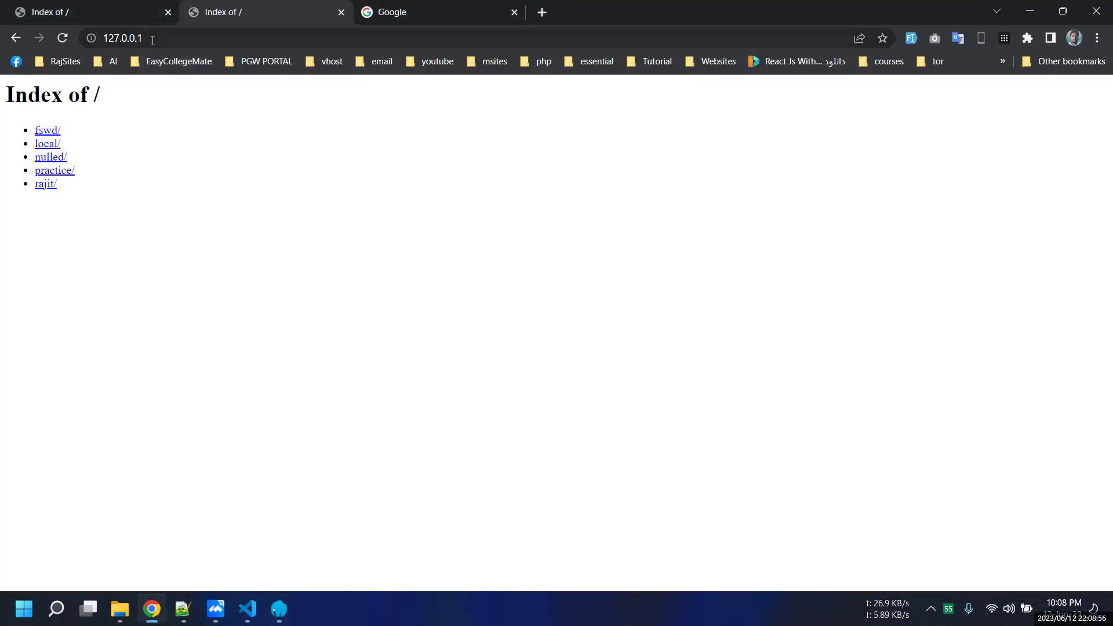
{"action": "left_click", "coordinate": [97, 39]}
{"action": "left_click", "coordinate": [232, 5]}
{"action": "left_click", "coordinate": [110, 39]}
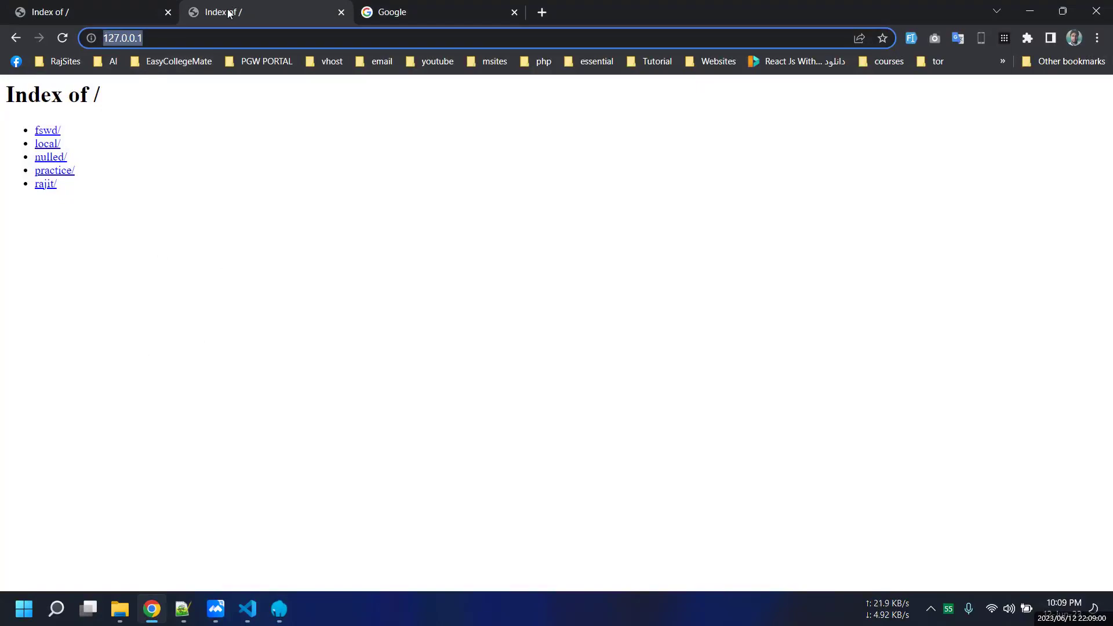
{"action": "left_click", "coordinate": [217, 38]}
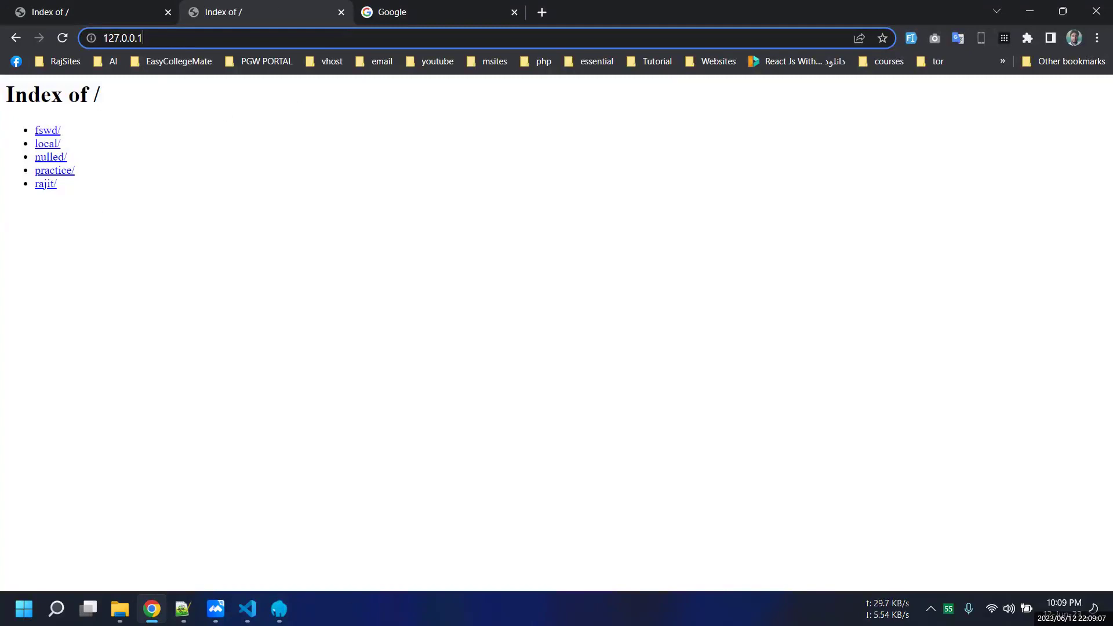
{"action": "left_click", "coordinate": [279, 608]}
{"action": "left_click", "coordinate": [356, 418]}
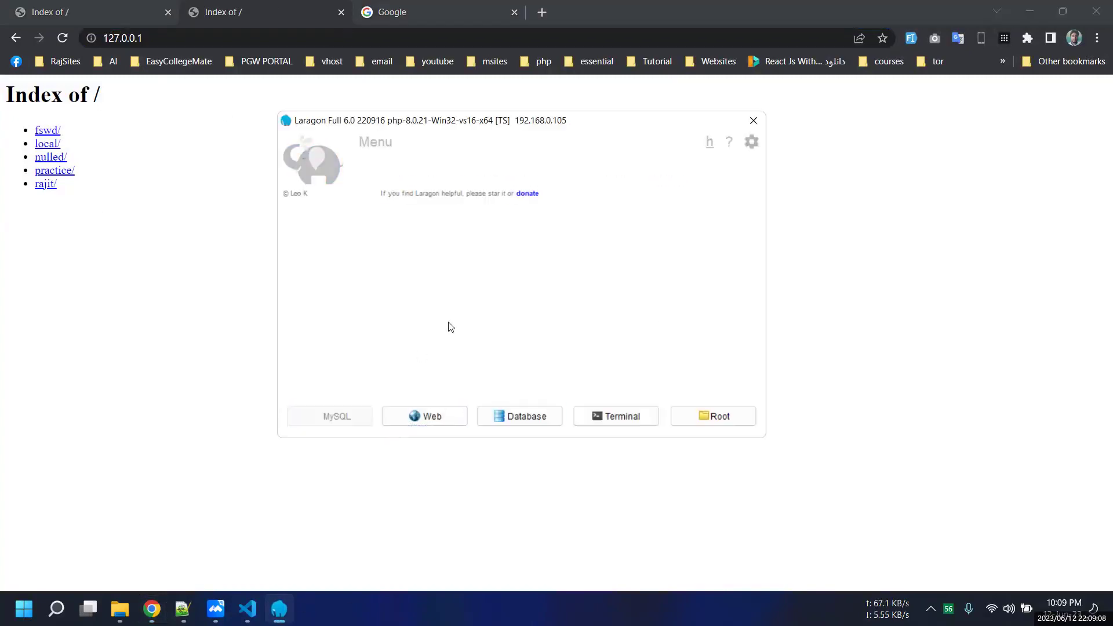
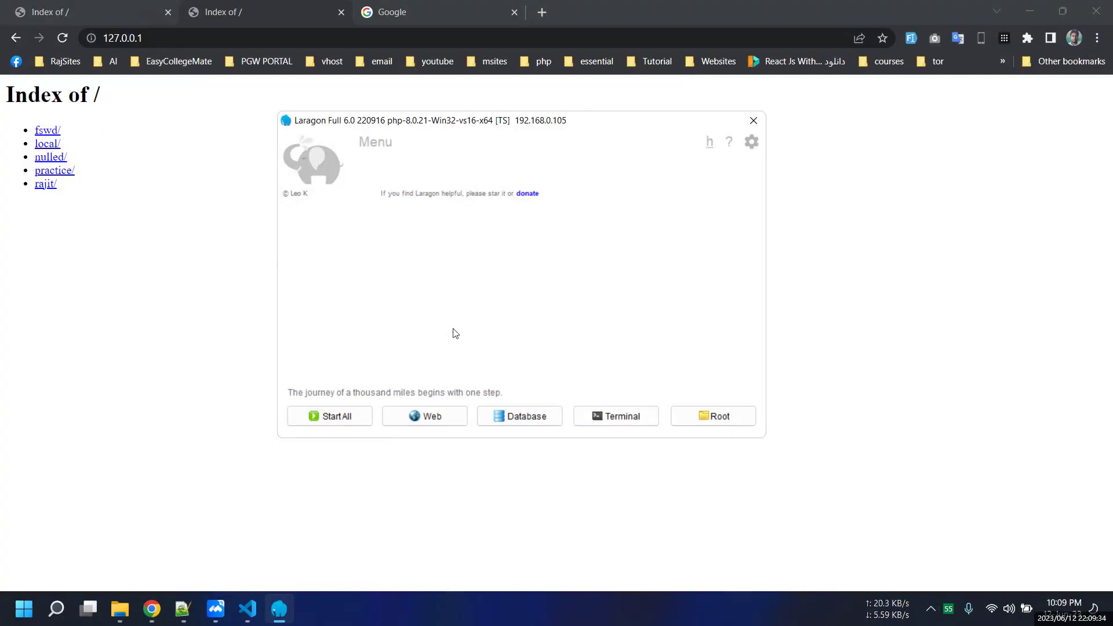
- Reload the localhost and 127.0.0.1 pages to test both addresses with Laragon's services stopped
{"action": "left_click", "coordinate": [63, 37]}
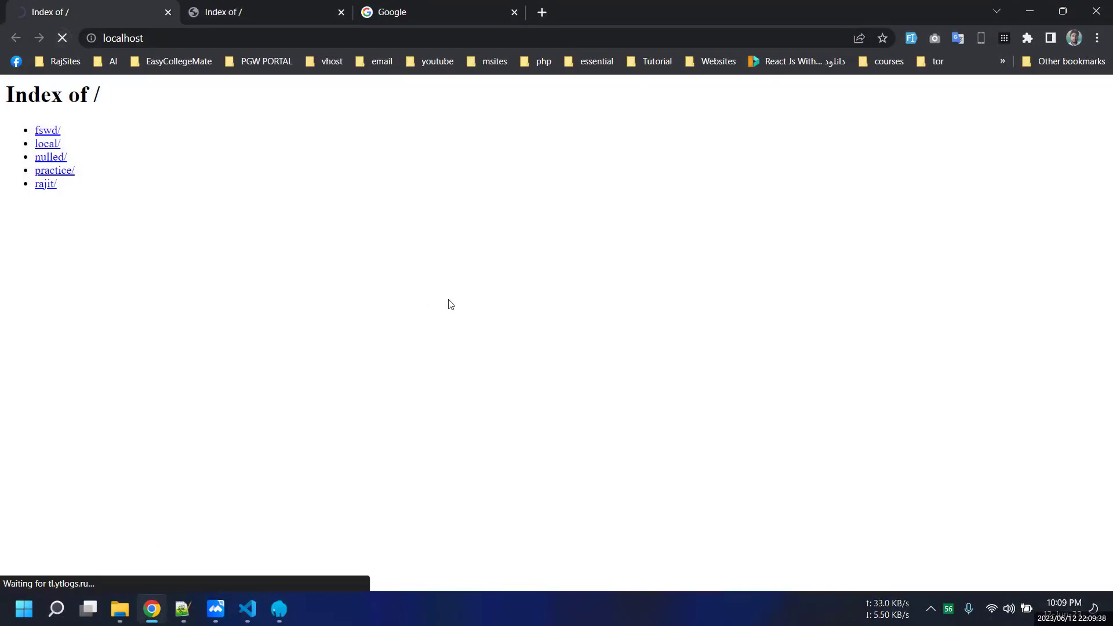
{"action": "left_click", "coordinate": [166, 38]}
{"action": "key", "text": "Return"}
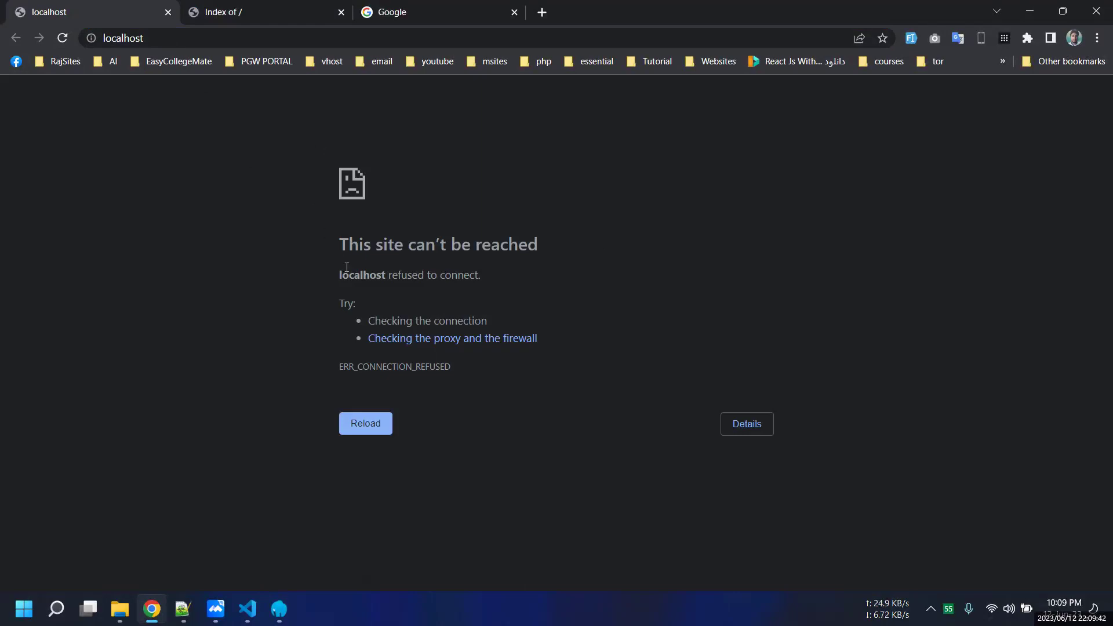
{"action": "key", "text": "F5"}
{"action": "left_click_drag", "start_coordinate": [334, 249], "coordinate": [596, 234]}
{"action": "left_click", "coordinate": [272, 7]}
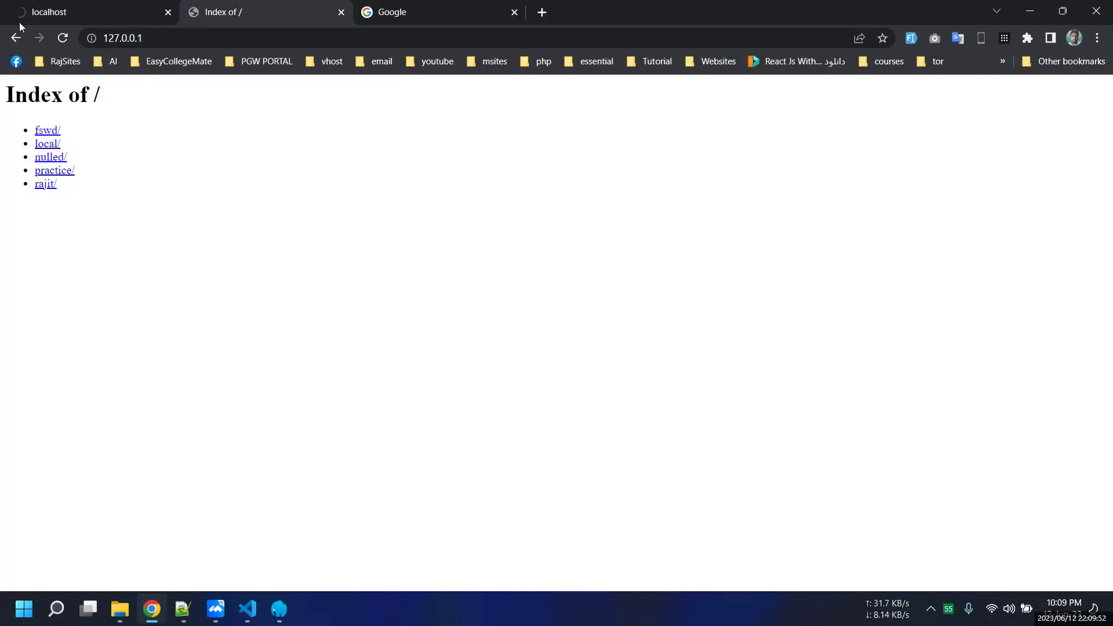
{"action": "left_click", "coordinate": [62, 39]}
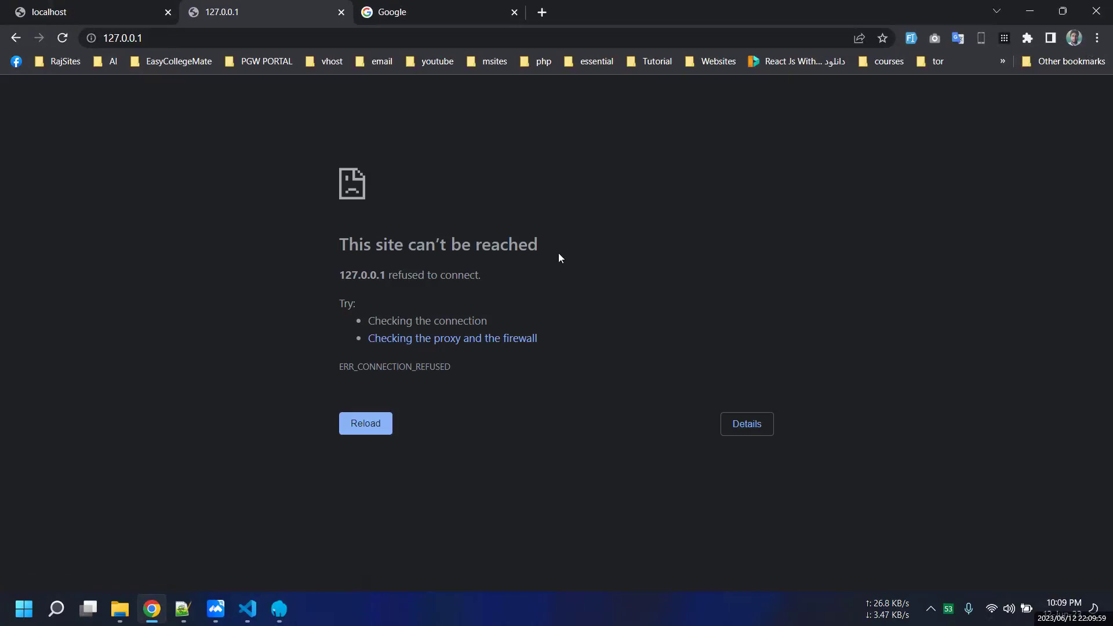
- Start all services in Laragon and reload the 127.0.0.1 page in the browser
{"action": "left_click", "coordinate": [279, 608]}
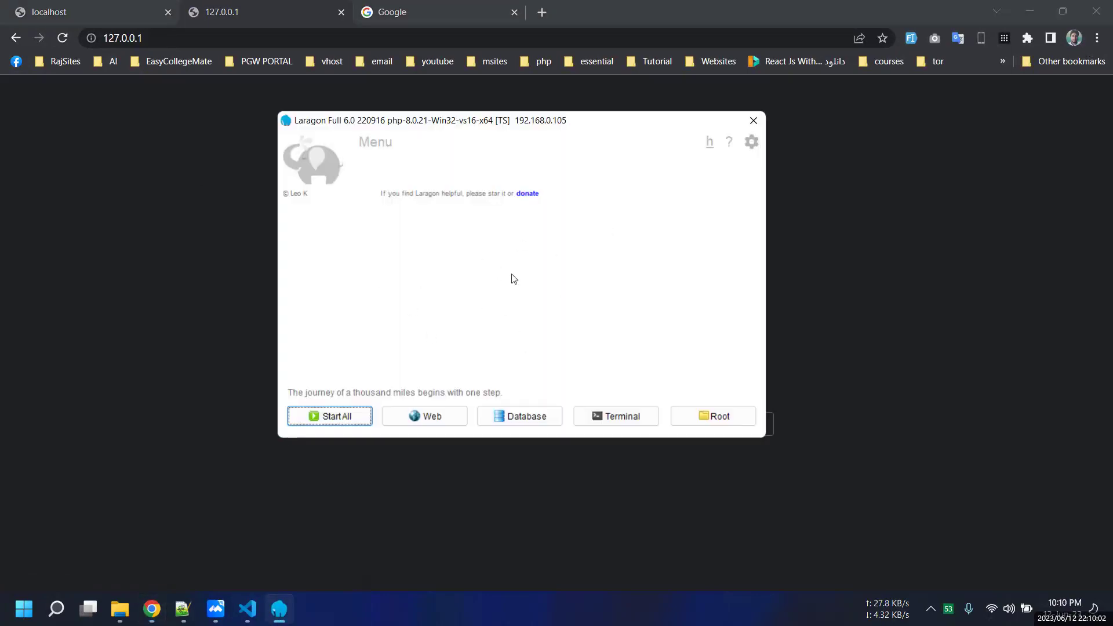
{"action": "left_click", "coordinate": [150, 267]}
{"action": "left_click", "coordinate": [107, 8]}
{"action": "left_click", "coordinate": [253, 6]}
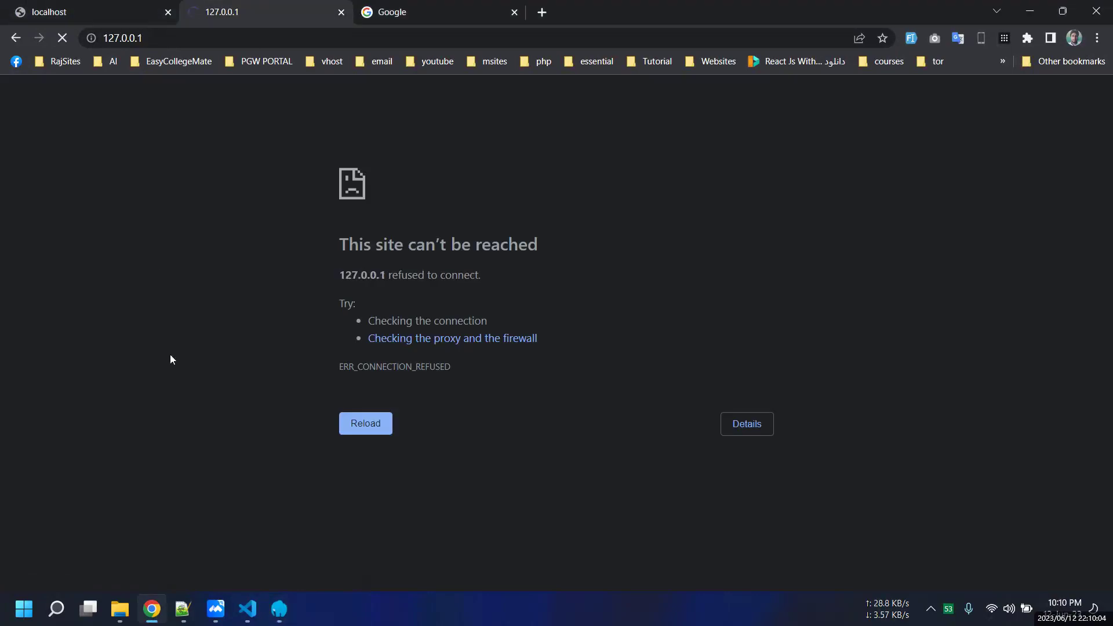
{"action": "key", "text": "alt+Tab"}
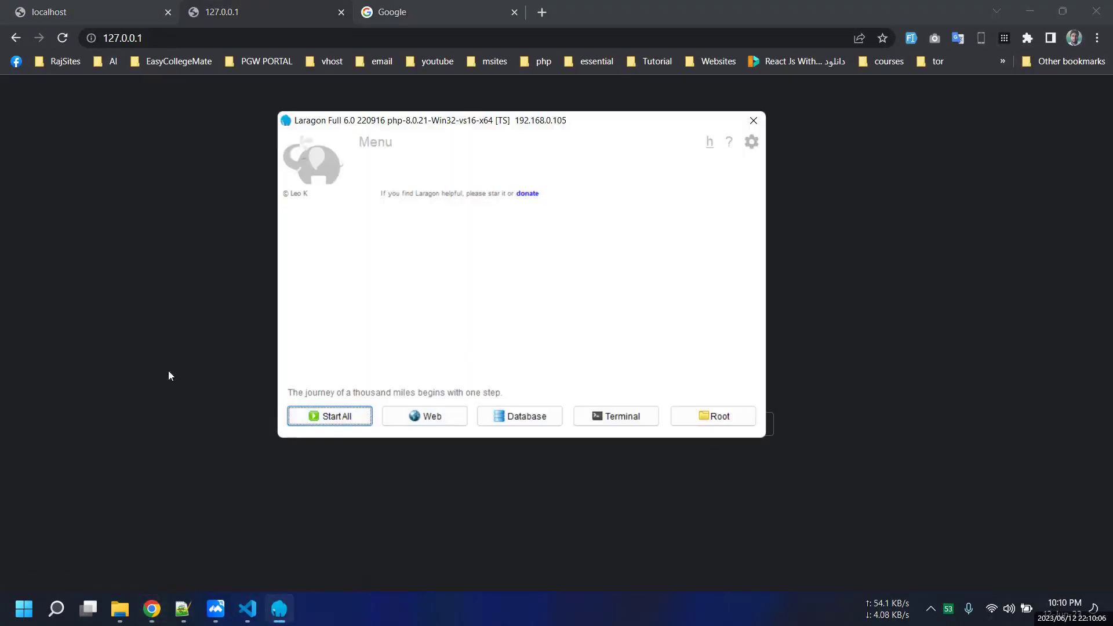
{"action": "left_click", "coordinate": [342, 425]}
{"action": "left_click", "coordinate": [120, 364]}
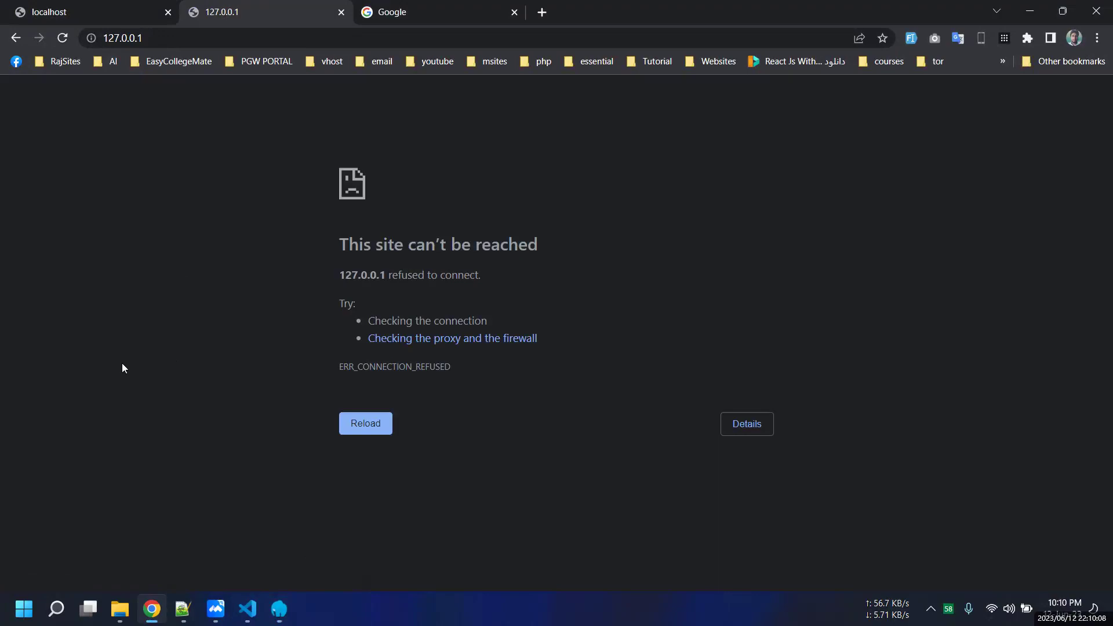
{"action": "left_click", "coordinate": [126, 8]}
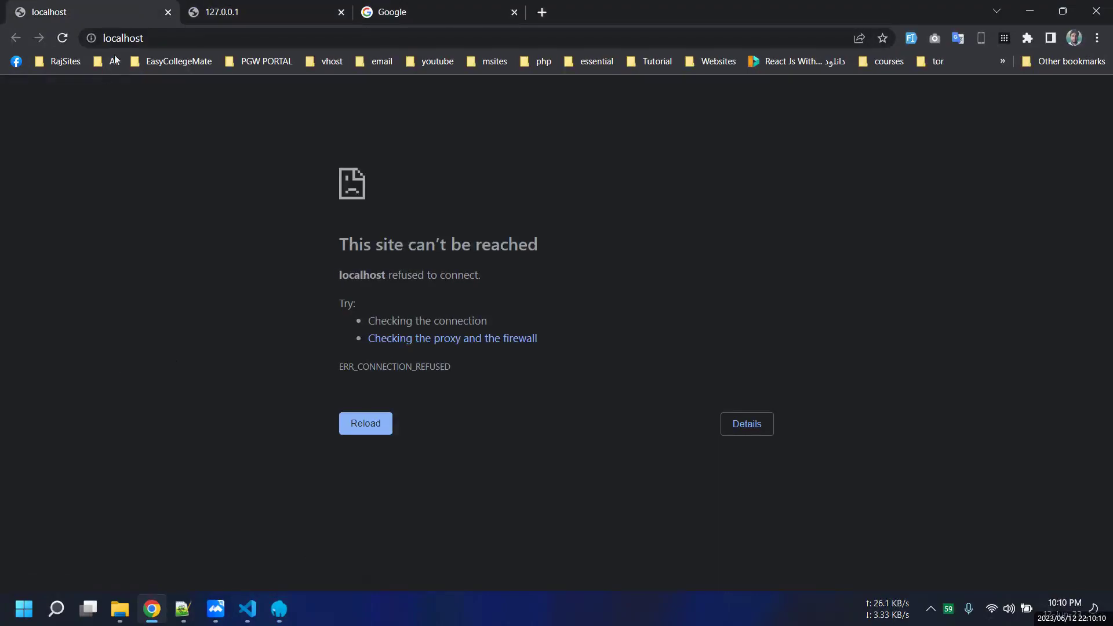
{"action": "left_click", "coordinate": [164, 39]}
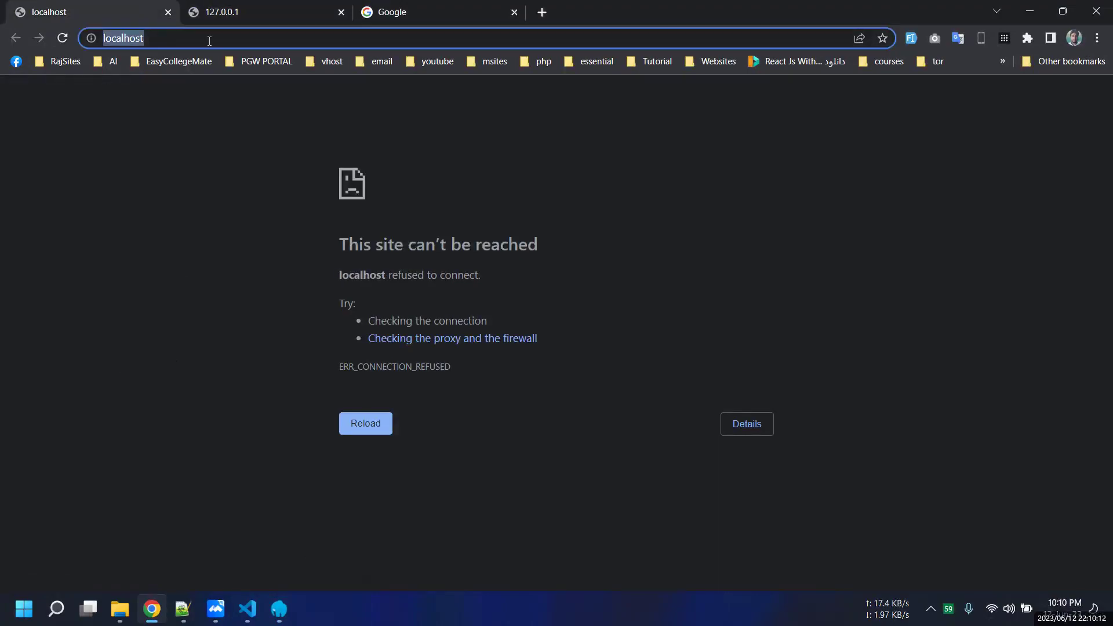
{"action": "left_click", "coordinate": [229, 16]}
{"action": "key", "text": "F5"}
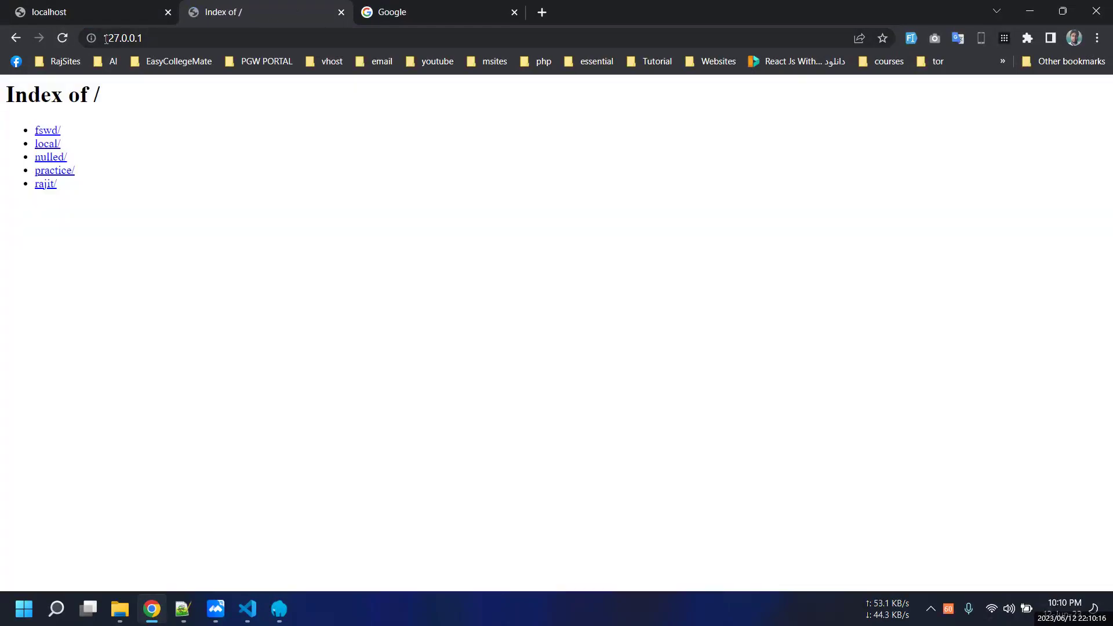
{"action": "left_click", "coordinate": [135, 38]}
{"action": "left_click", "coordinate": [152, 239]}
{"action": "left_click", "coordinate": [153, 38]}
{"action": "left_click", "coordinate": [173, 35]}
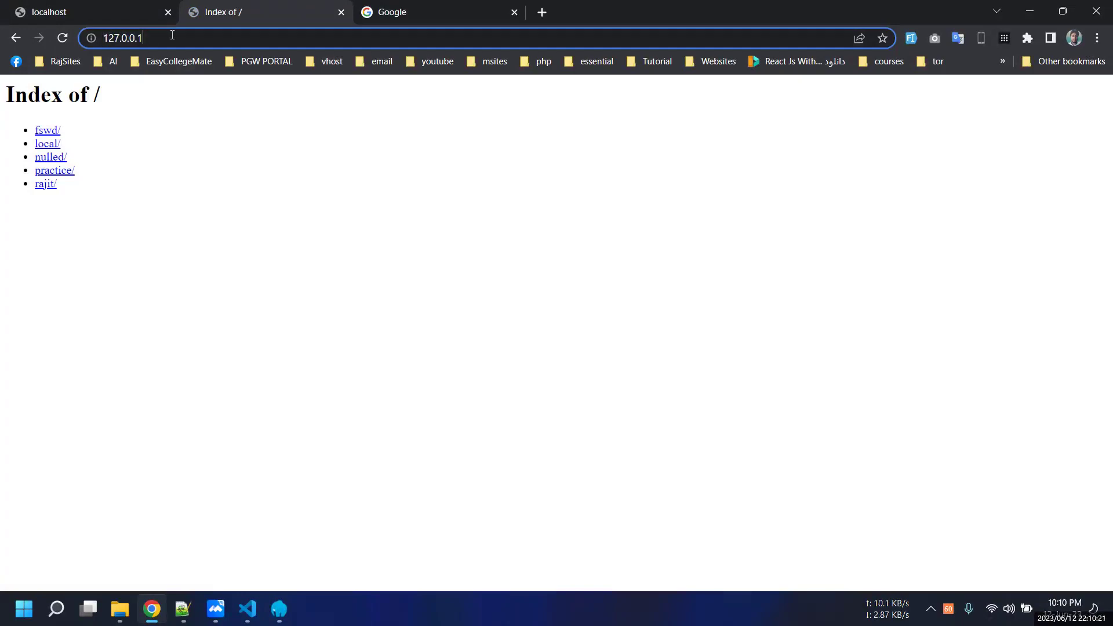
{"action": "left_click", "coordinate": [407, 6]}
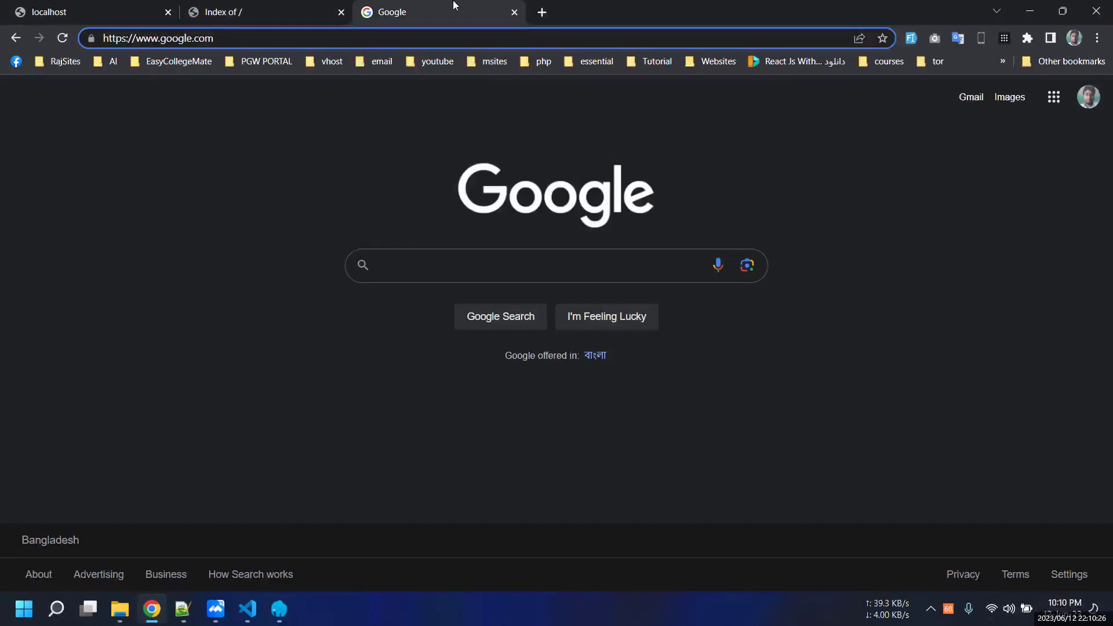
{"action": "left_click_drag", "start_coordinate": [214, 38], "coordinate": [140, 42]}
{"action": "left_click", "coordinate": [243, 40]}
{"action": "left_click_drag", "start_coordinate": [224, 40], "coordinate": [128, 40]}
{"action": "left_click", "coordinate": [237, 39]}
- Go through the 127.0.0.1, localhost and Google tabs to compare local addresses with a real domain
{"action": "left_click", "coordinate": [244, 5]}
{"action": "left_click", "coordinate": [112, 5]}
{"action": "key", "text": "ctrl+Tab"}
{"action": "left_click", "coordinate": [151, 45]}
{"action": "left_click", "coordinate": [422, 5]}
{"action": "left_click", "coordinate": [253, 40]}
{"action": "left_click", "coordinate": [141, 255]}
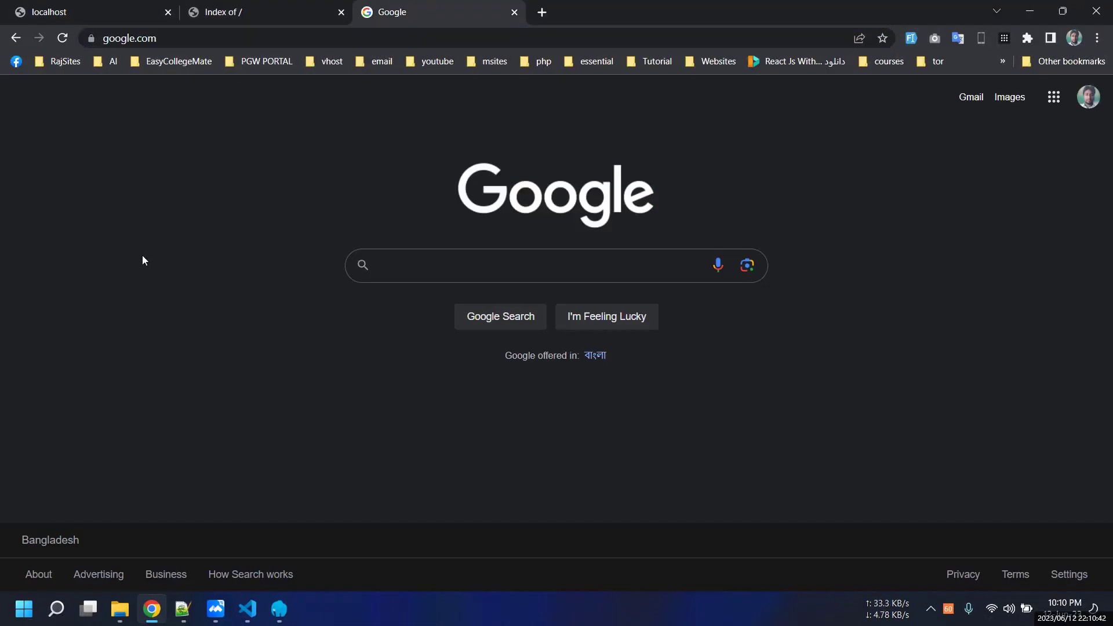
- Highlight the google.com domain in the address, and close the Google tab
{"action": "left_click", "coordinate": [173, 41]}
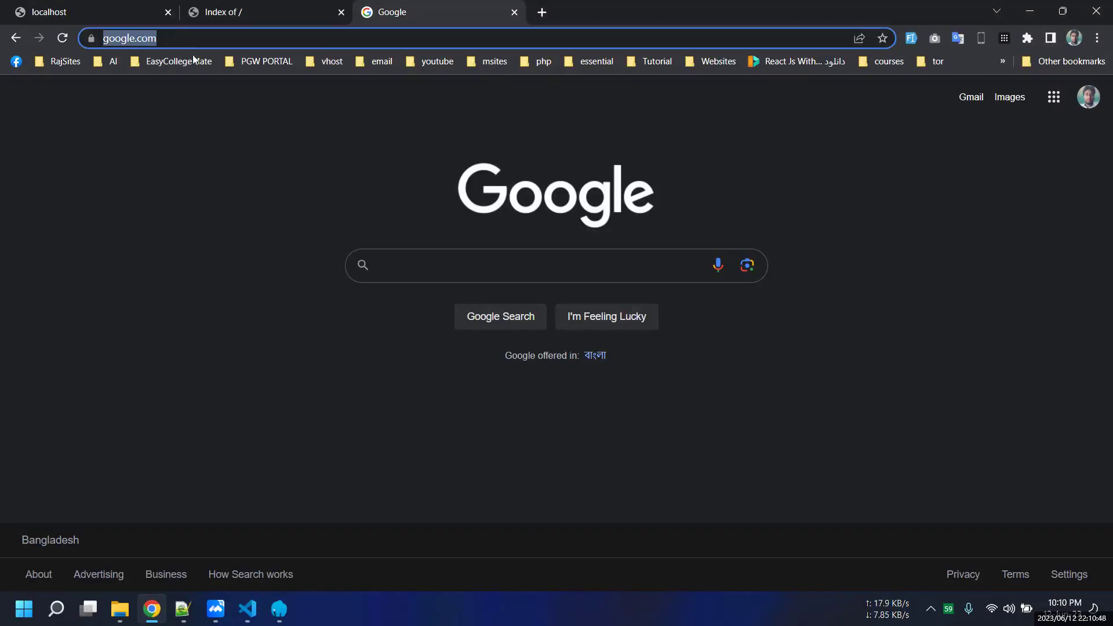
{"action": "left_click", "coordinate": [89, 354]}
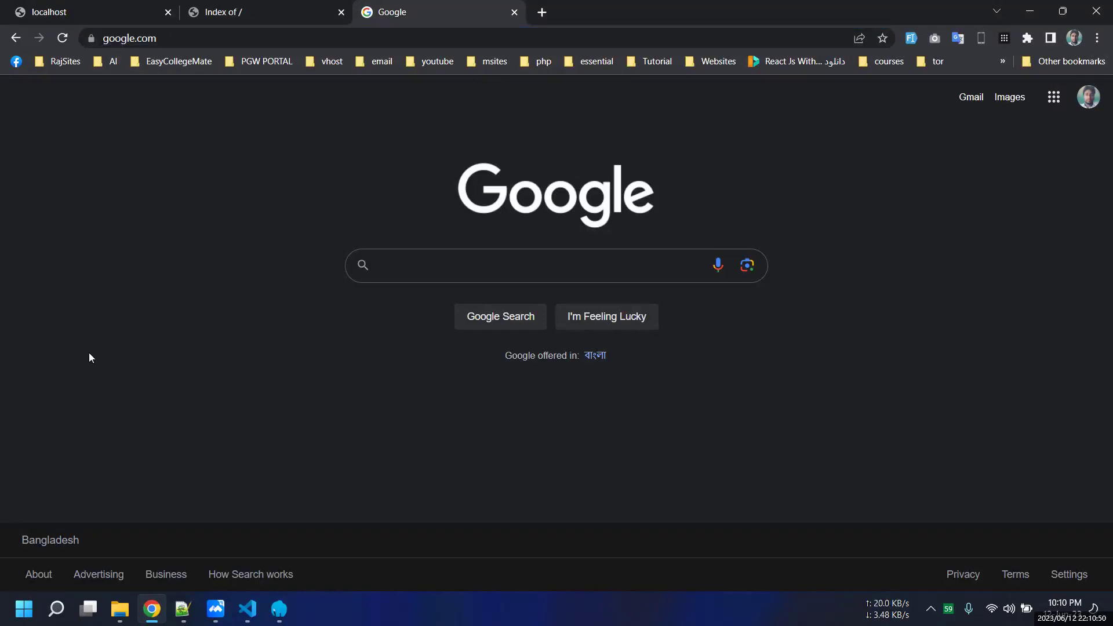
{"action": "left_click_drag", "start_coordinate": [166, 39], "coordinate": [106, 41]}
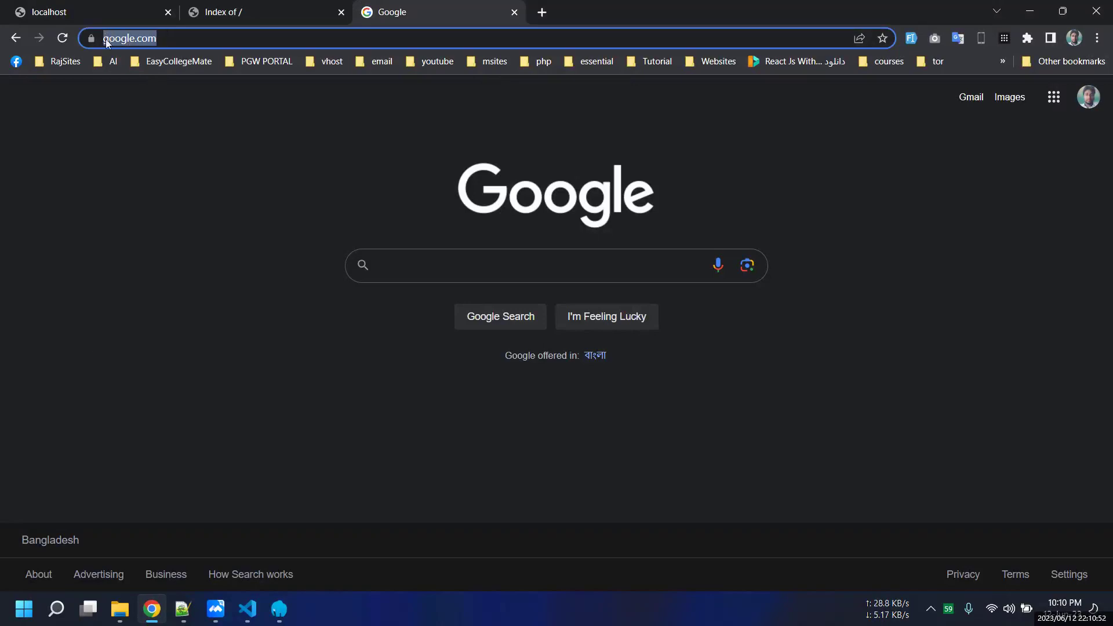
{"action": "key", "text": "End"}
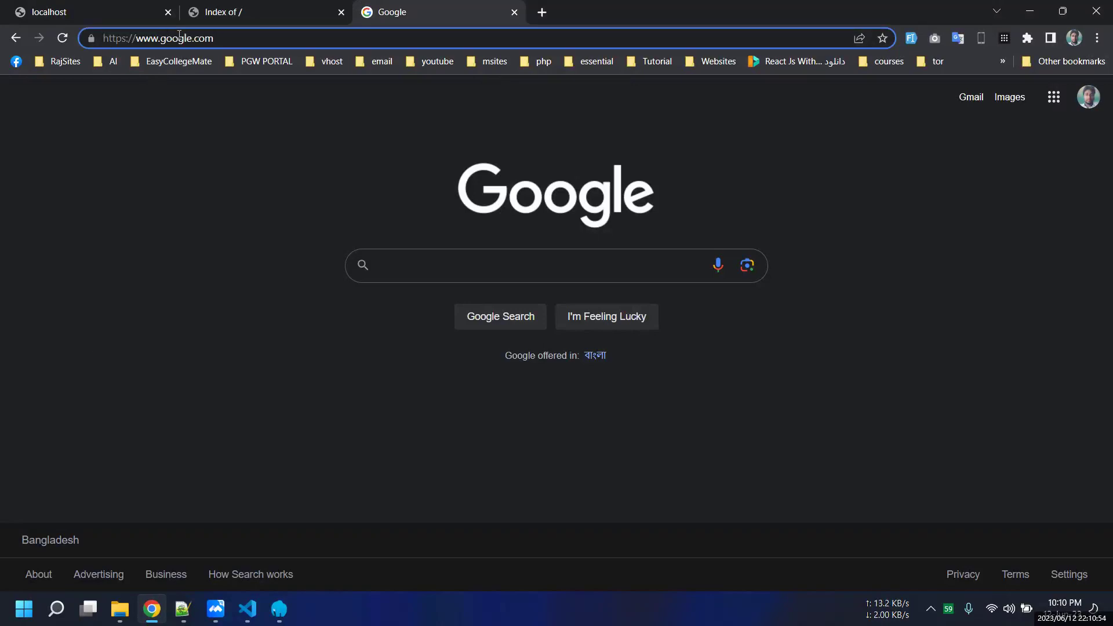
{"action": "left_click", "coordinate": [189, 214]}
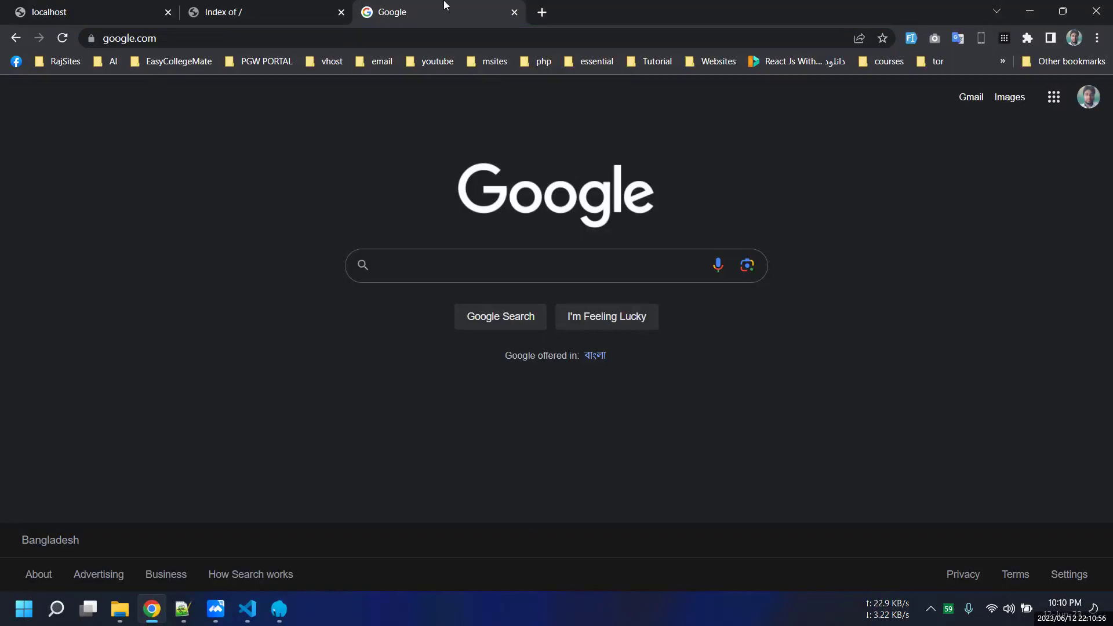
{"action": "left_click", "coordinate": [237, 8]}
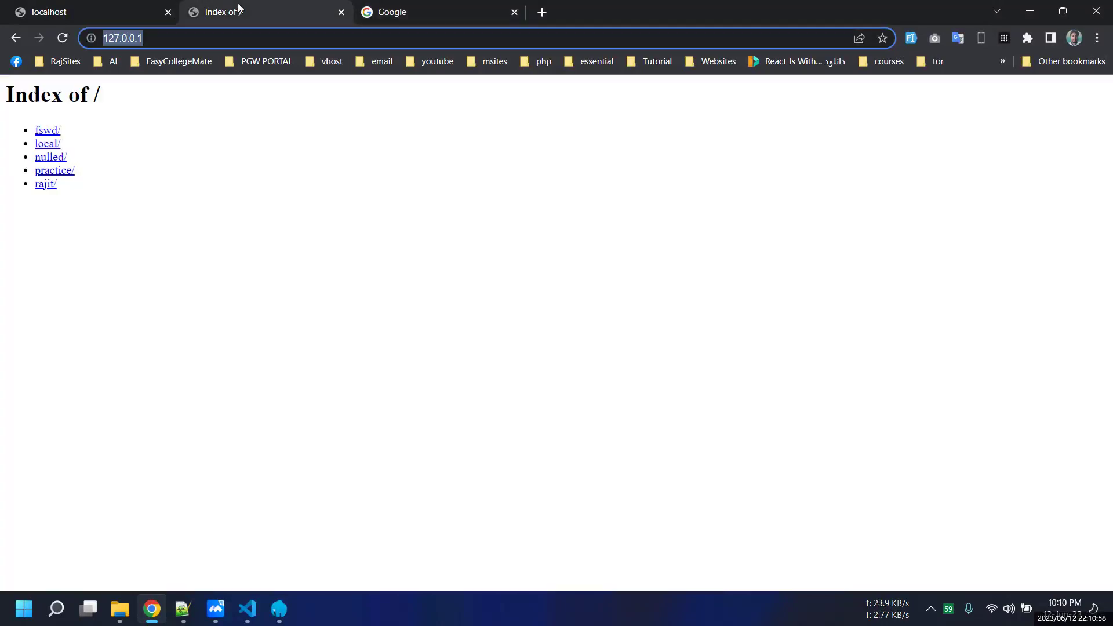
{"action": "left_click", "coordinate": [515, 13]}
{"action": "left_click", "coordinate": [305, 353]}
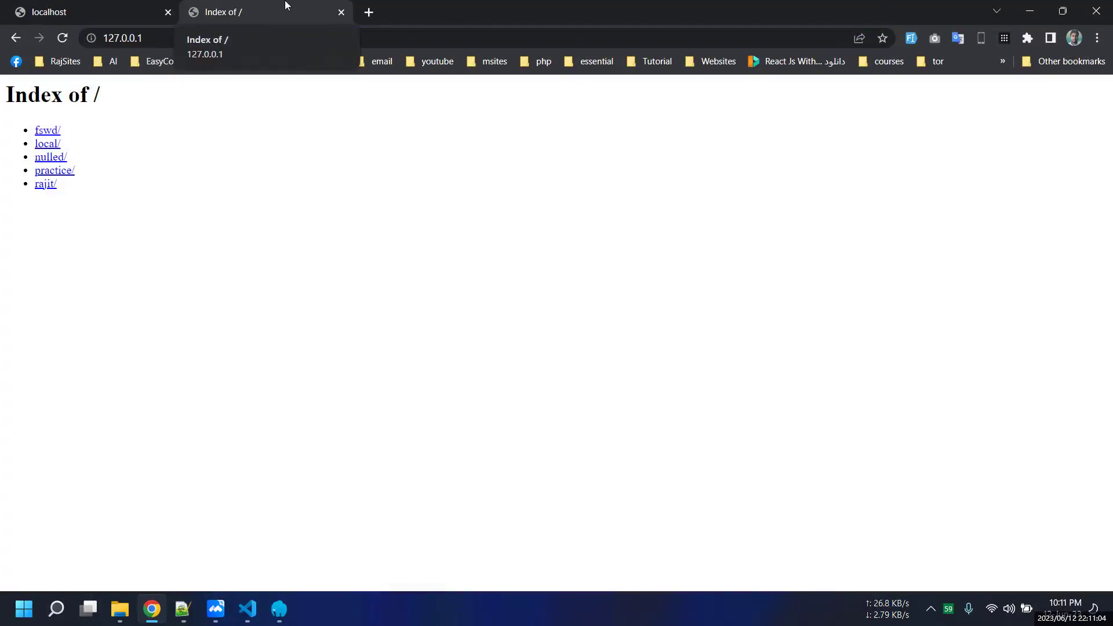
{"action": "left_click", "coordinate": [216, 609]}
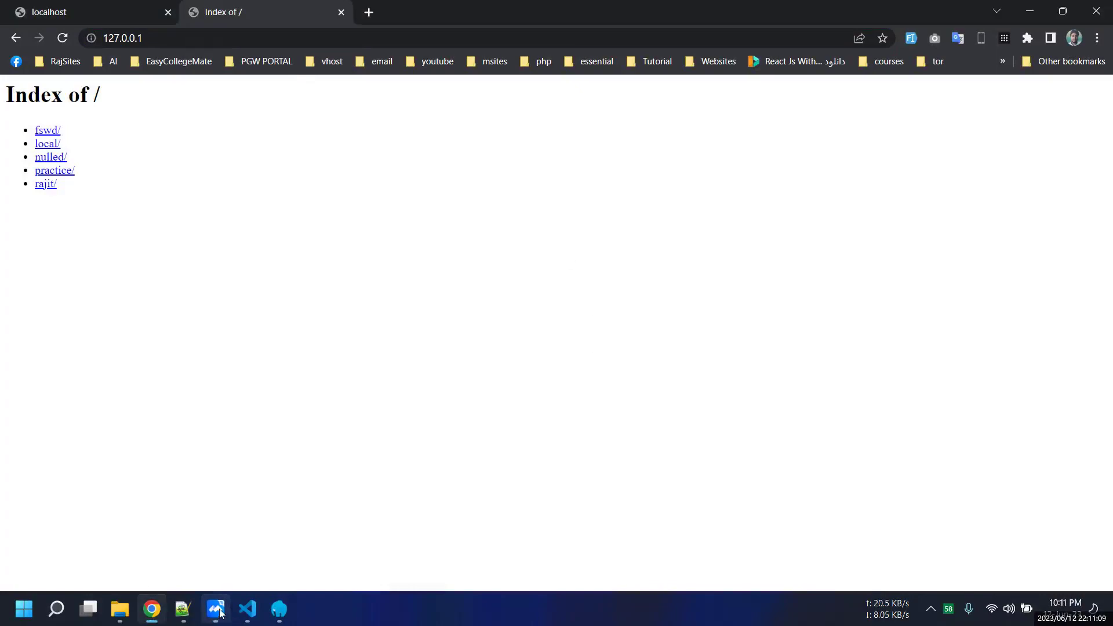
{"action": "left_click", "coordinate": [739, 237]}
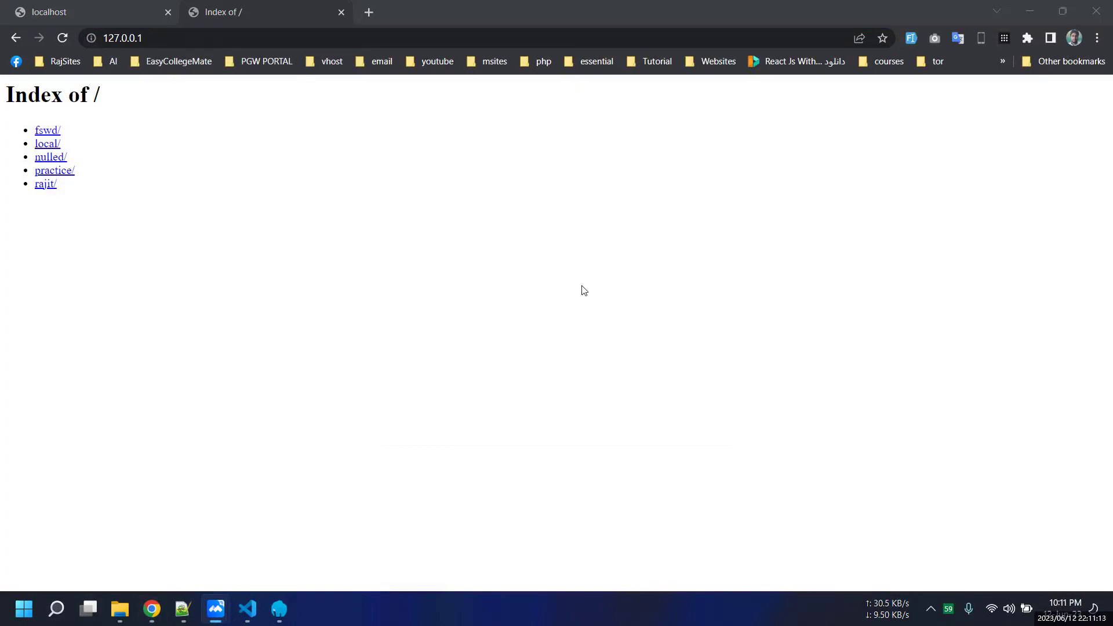
{"action": "left_click", "coordinate": [349, 315]}
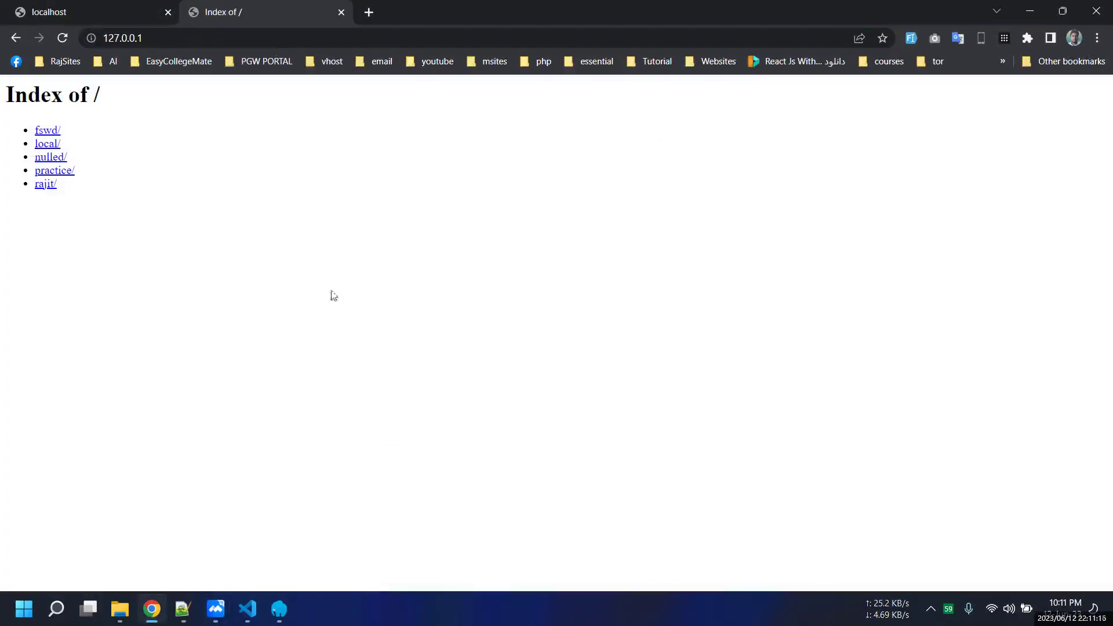
- Reload the 127.0.0.1 and localhost pages, and check the Apache and MySQL services in Laragon's window
{"action": "key", "text": "F5"}
{"action": "key", "text": "F5"}
{"action": "left_click", "coordinate": [87, 11]}
{"action": "left_click", "coordinate": [211, 9]}
{"action": "left_click", "coordinate": [74, 18]}
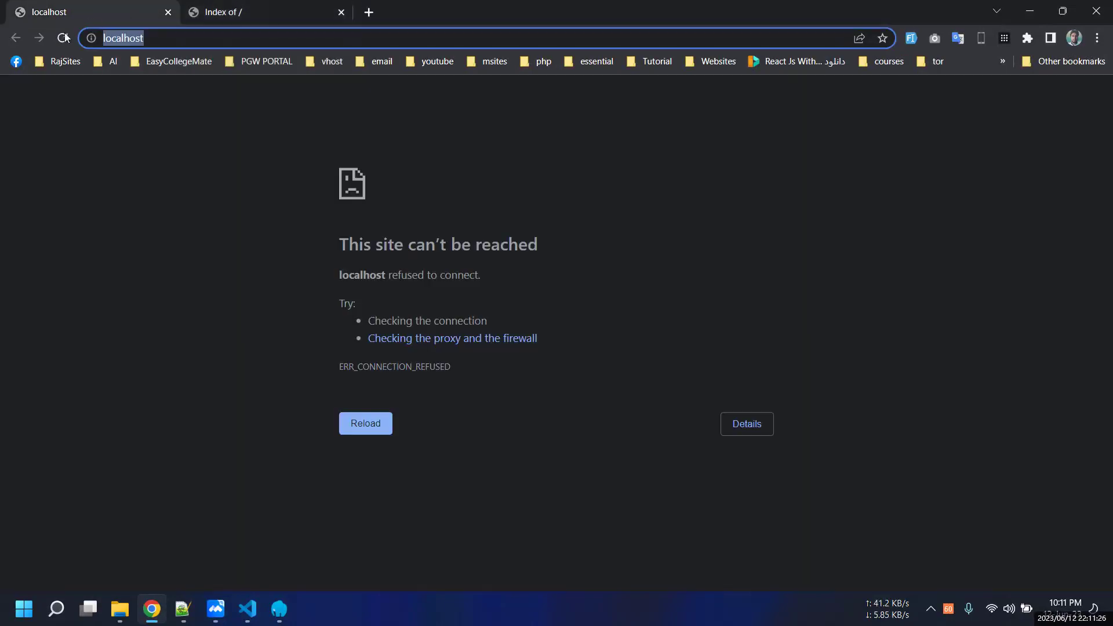
{"action": "key", "text": "F5"}
{"action": "left_click", "coordinate": [280, 607]}
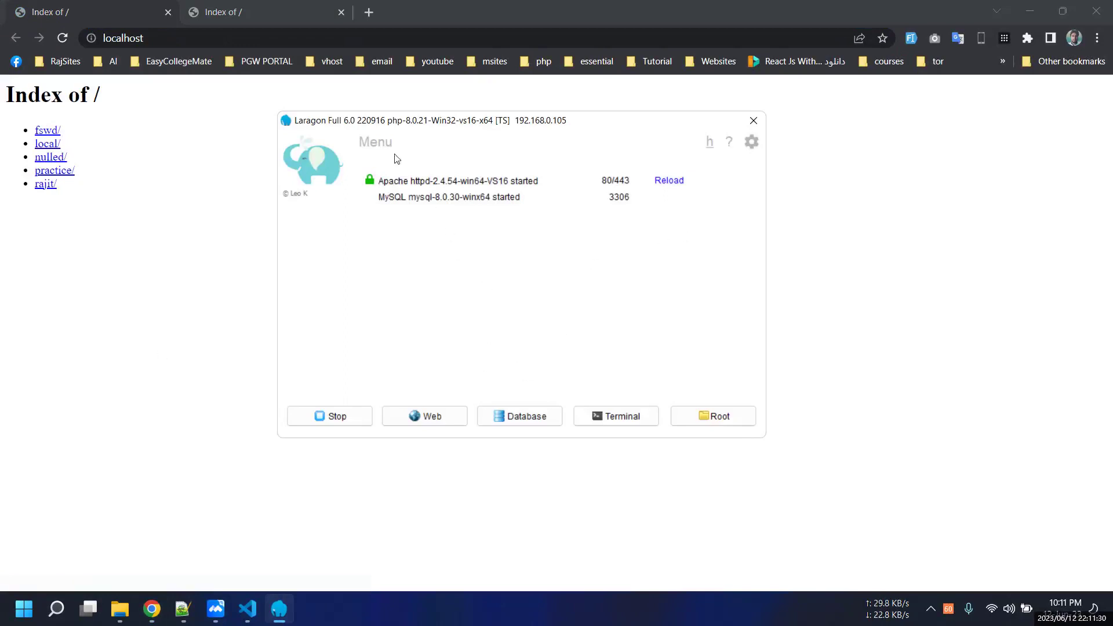
- Switch to File Explorer, visit the resources folder and reopen www, highlighting the project folders behind the localhost index
{"action": "left_click", "coordinate": [119, 608]}
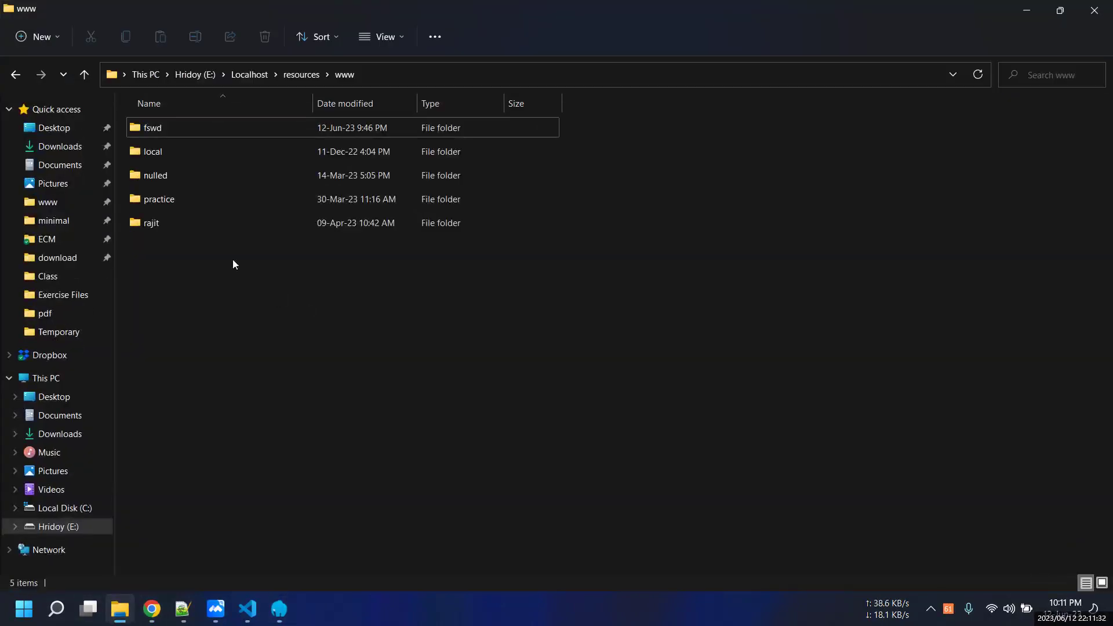
{"action": "left_click", "coordinate": [301, 74]}
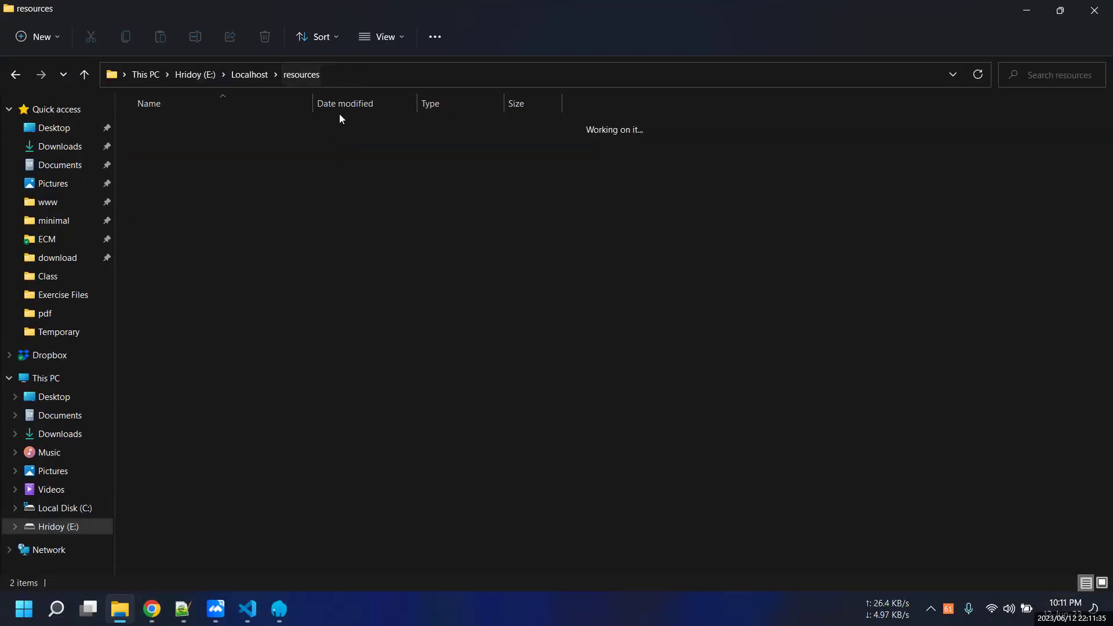
{"action": "left_click_drag", "start_coordinate": [277, 378], "coordinate": [169, 118]}
{"action": "left_click", "coordinate": [303, 306]}
{"action": "left_click_drag", "start_coordinate": [342, 416], "coordinate": [158, 20]}
{"action": "left_click", "coordinate": [402, 503]}
{"action": "left_click_drag", "start_coordinate": [391, 509], "coordinate": [259, 111]}
{"action": "left_click_drag", "start_coordinate": [337, 455], "coordinate": [200, 116]}
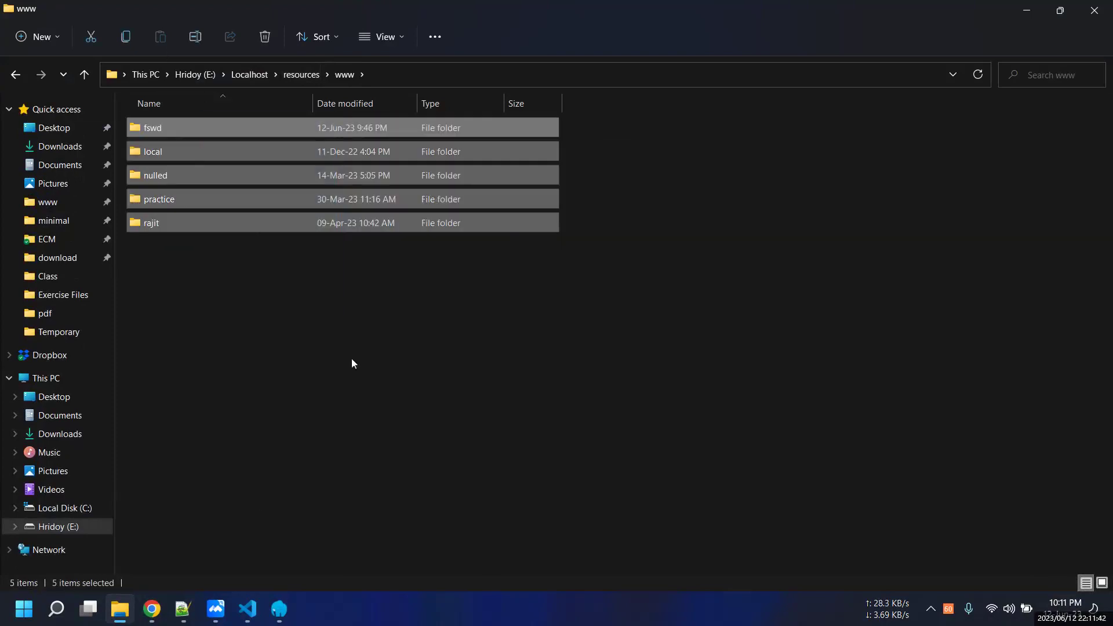
{"action": "left_click", "coordinate": [405, 347]}
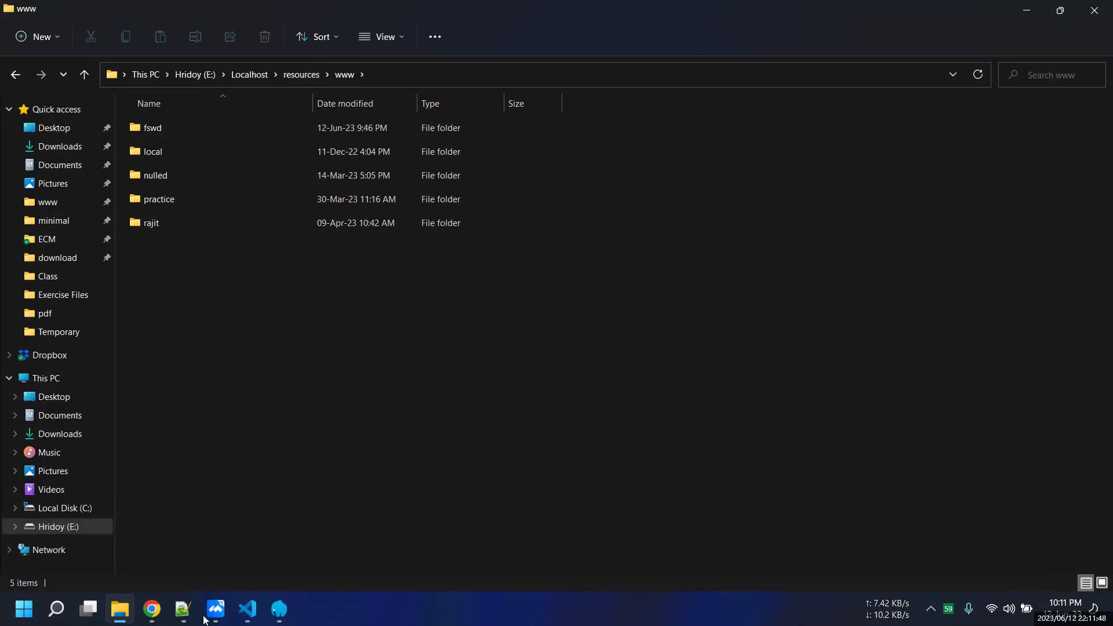
- Switch to Chrome and close the second Index of / tab, keeping the localhost tab
{"action": "left_click", "coordinate": [151, 608]}
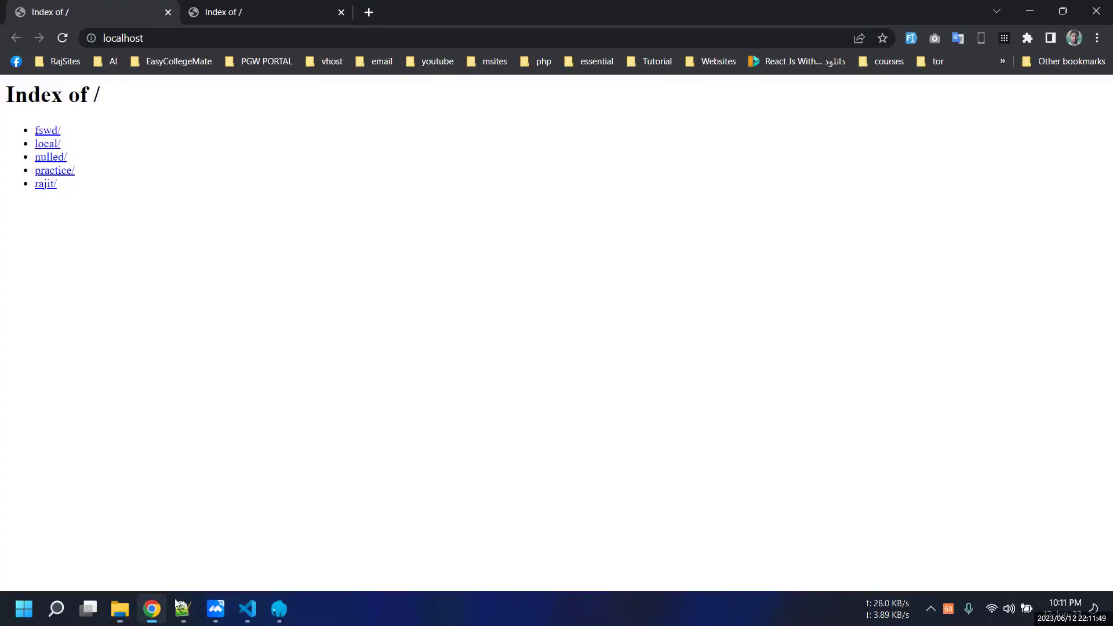
{"action": "left_click", "coordinate": [282, 7]}
{"action": "left_click", "coordinate": [182, 4]}
{"action": "left_click", "coordinate": [334, 12]}
{"action": "left_click", "coordinate": [342, 13]}
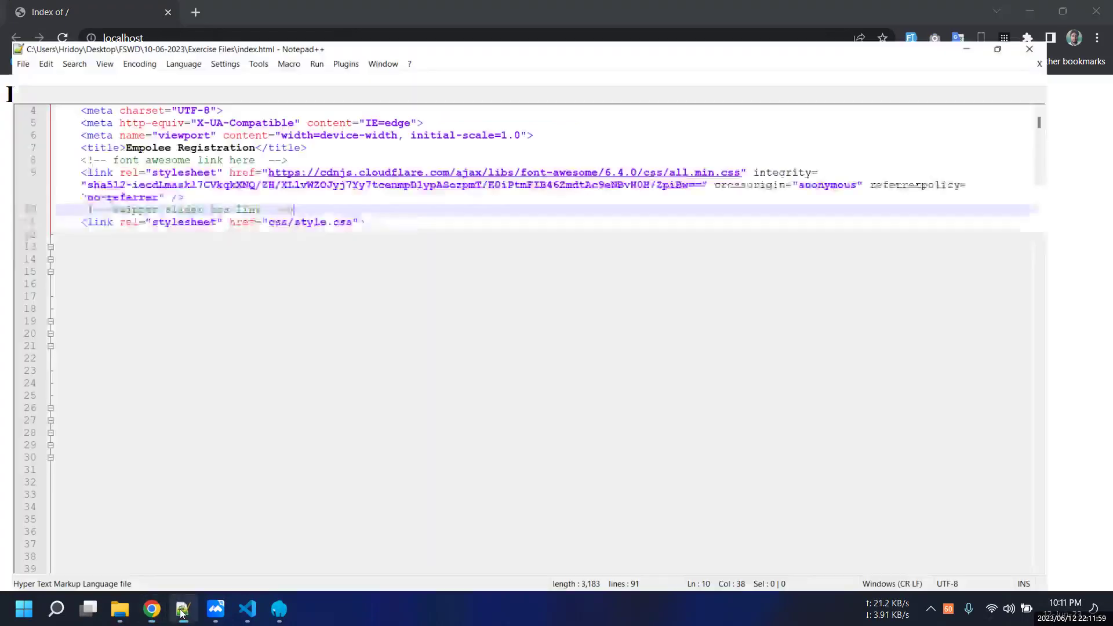
- Open the 12-06-2023 folder inside the desktop's FSWD folder, and copy its index.php file
{"action": "left_click", "coordinate": [120, 610]}
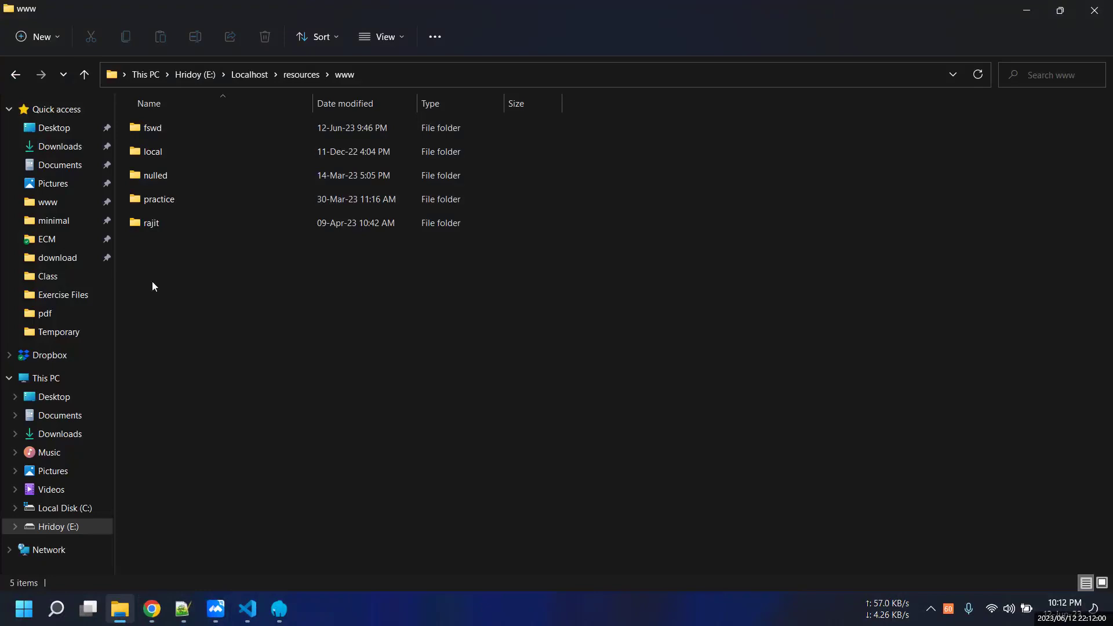
{"action": "left_click", "coordinate": [1031, 9]}
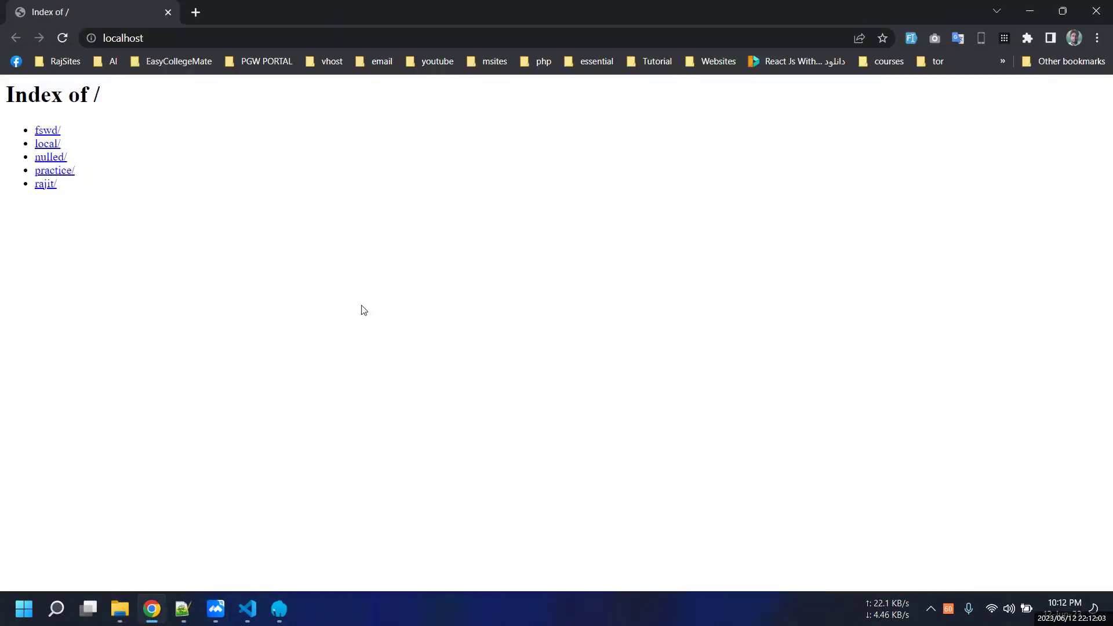
{"action": "key", "text": "super+d"}
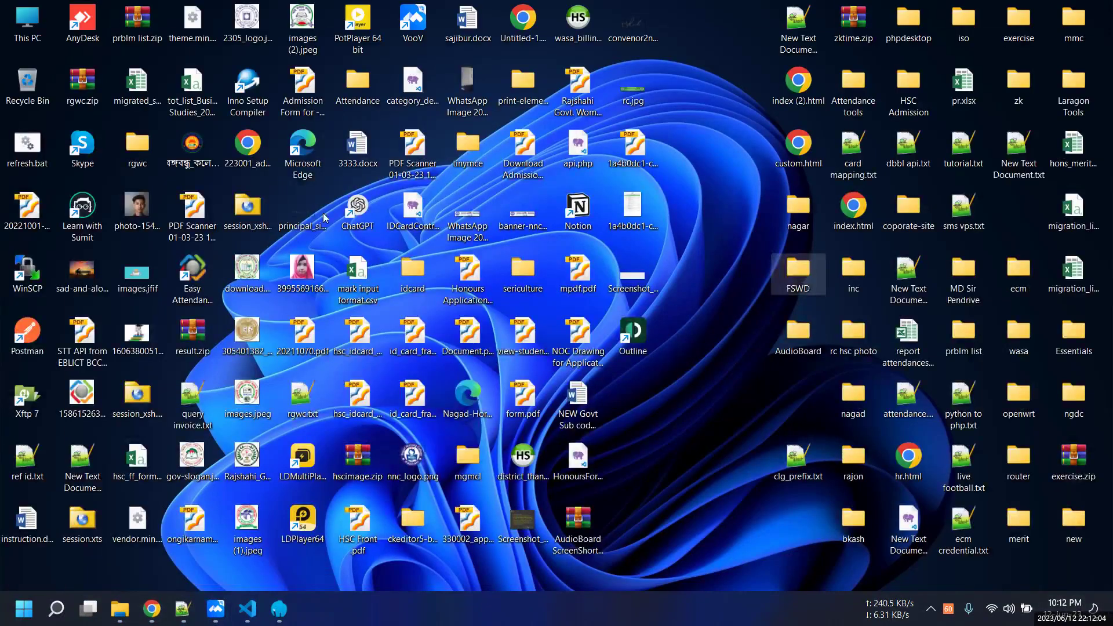
{"action": "double_click", "coordinate": [799, 273]}
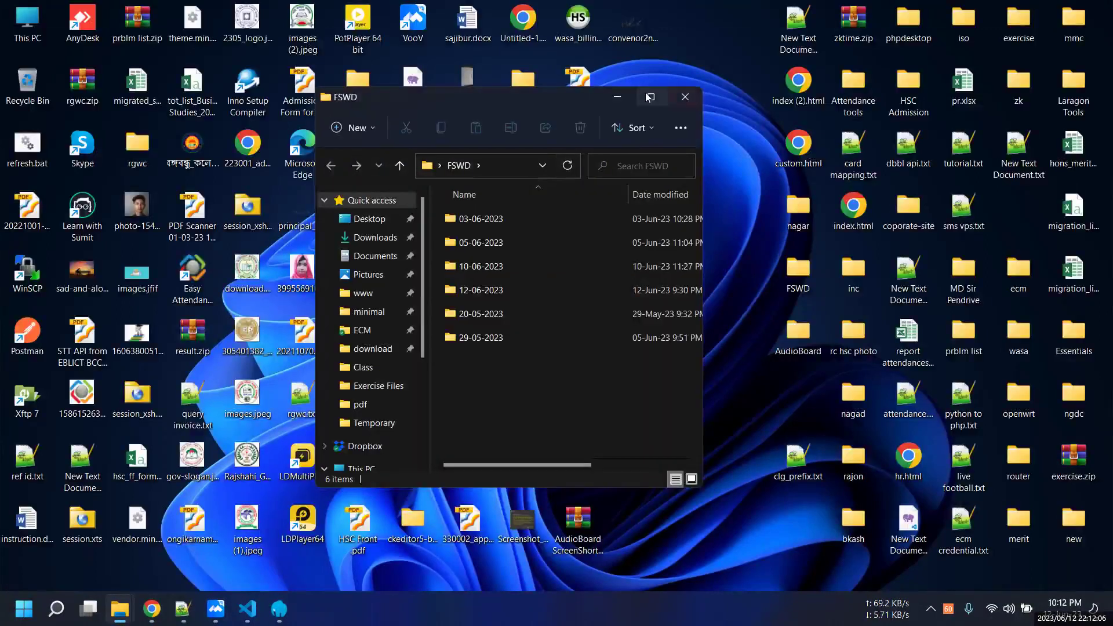
{"action": "left_click", "coordinate": [649, 97]}
{"action": "double_click", "coordinate": [211, 197]}
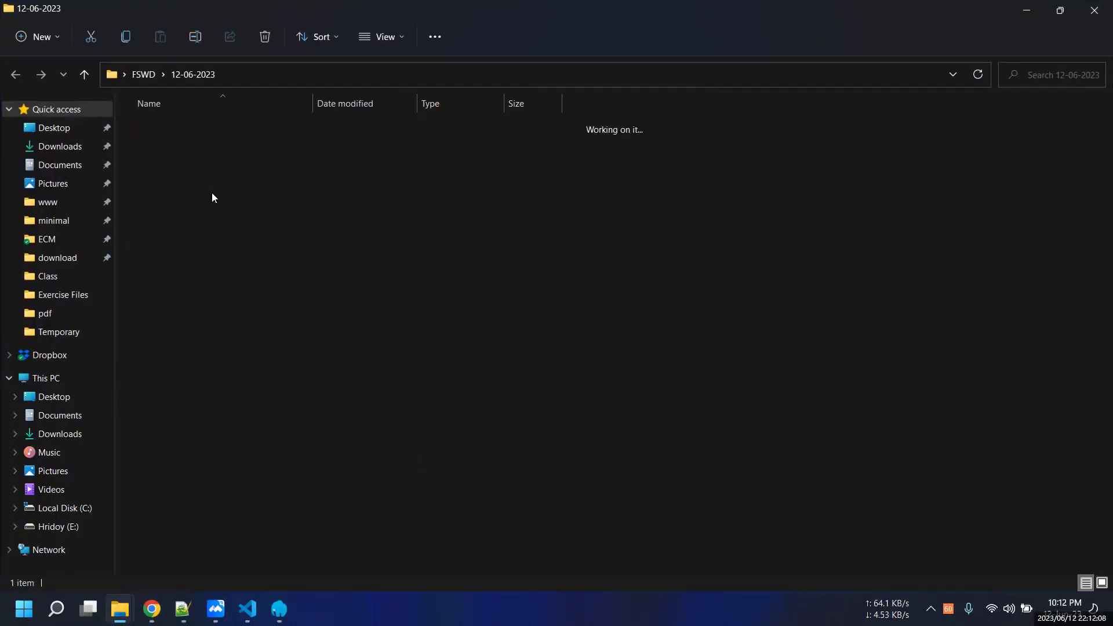
{"action": "left_click", "coordinate": [162, 132]}
{"action": "key", "text": "ctrl+c"}
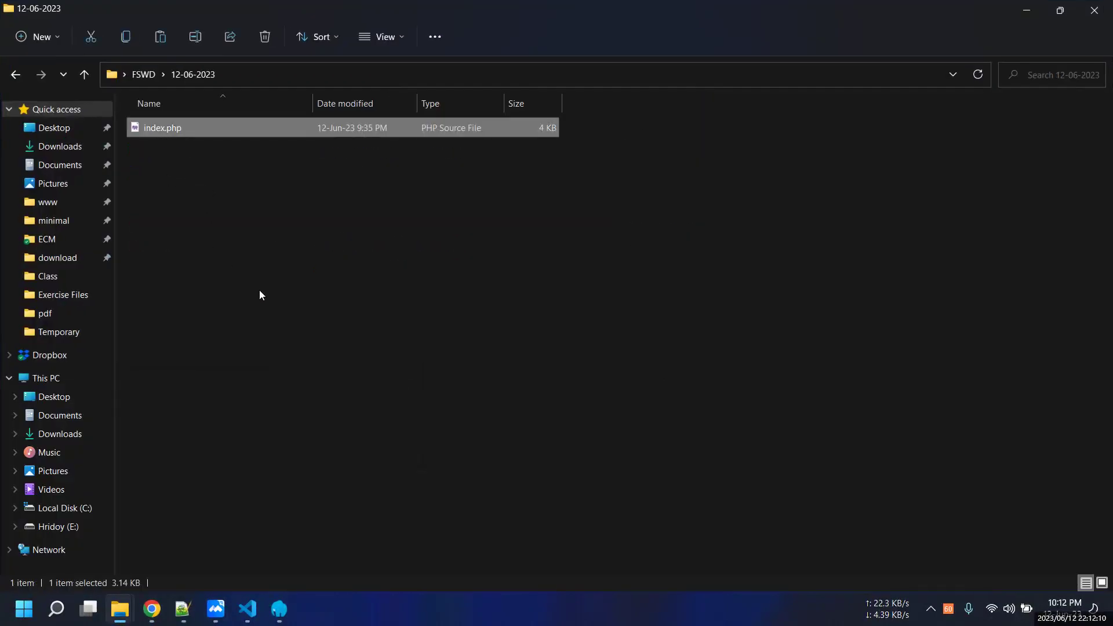
{"action": "mouse_move", "coordinate": [127, 613]}
{"action": "left_click", "coordinate": [99, 554]}
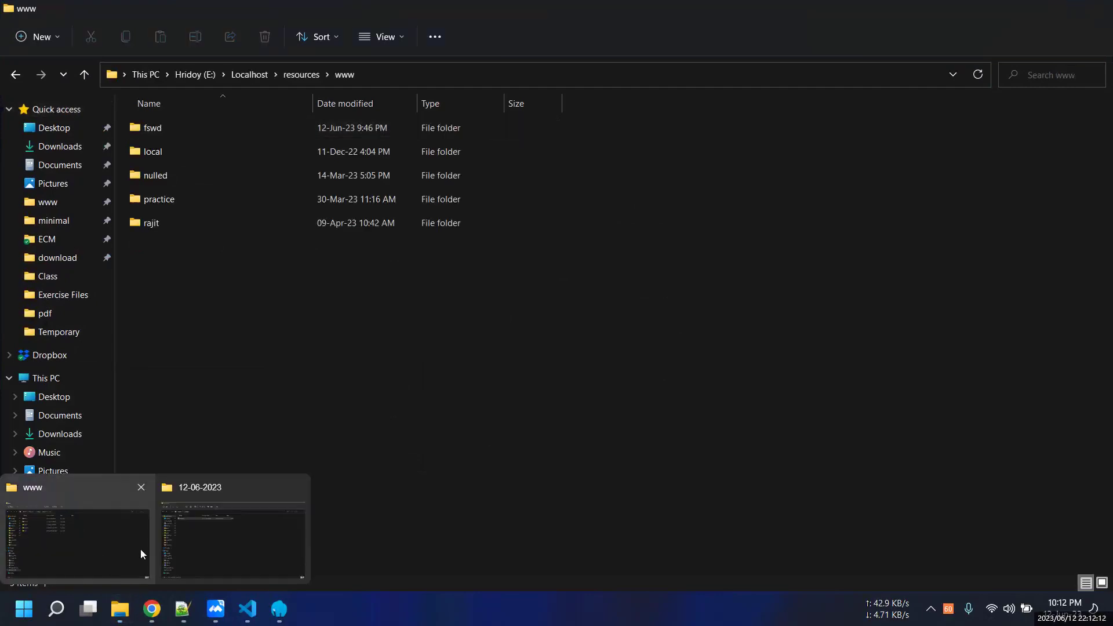
{"action": "double_click", "coordinate": [160, 131]}
{"action": "key", "text": "ctrl+v"}
- Open index.php from the 12-06-2023 folder directly in Chrome, look through the raw source, and close its tab
{"action": "mouse_move", "coordinate": [120, 608]}
{"action": "left_click", "coordinate": [193, 557]}
{"action": "left_click", "coordinate": [319, 314]}
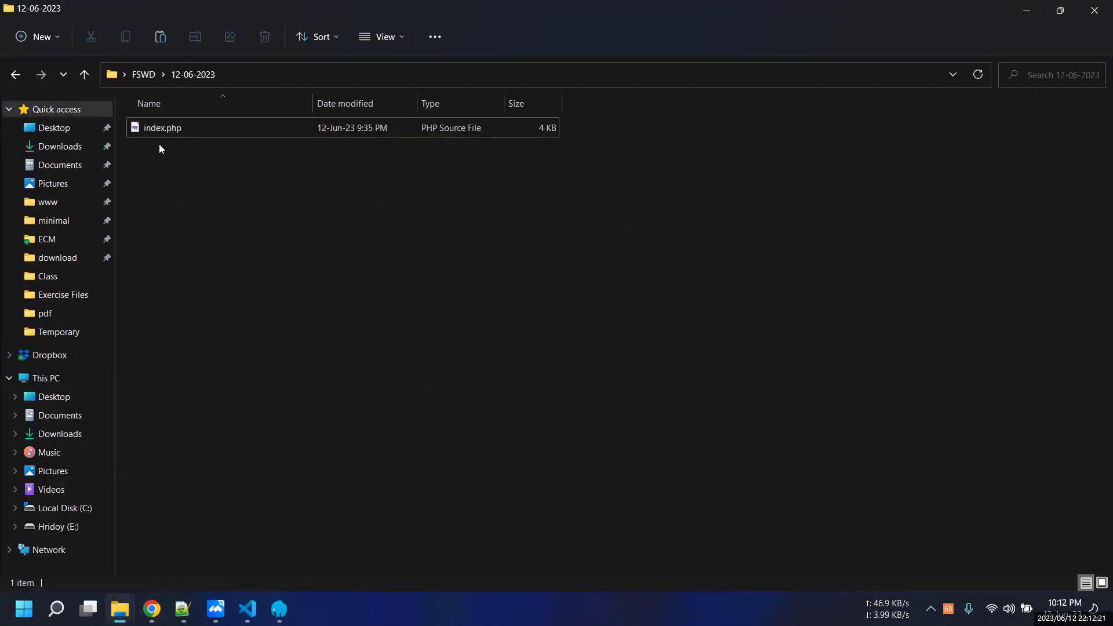
{"action": "mouse_move", "coordinate": [183, 608]}
{"action": "left_click", "coordinate": [191, 557]}
{"action": "double_click", "coordinate": [567, 3]}
{"action": "left_click_drag", "start_coordinate": [163, 128], "coordinate": [510, 307]}
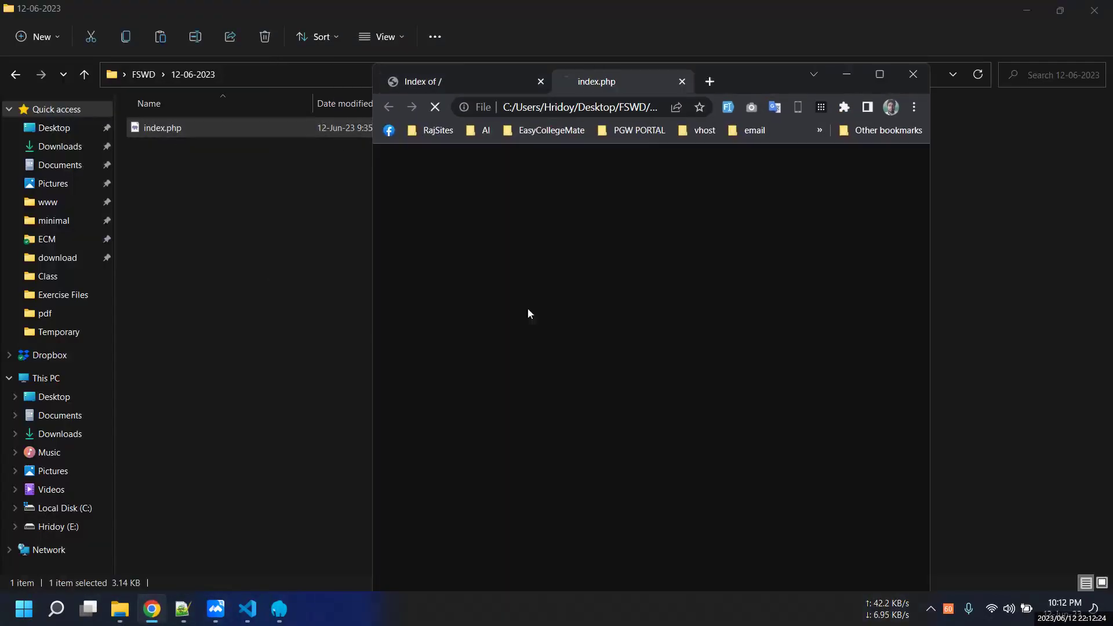
{"action": "scroll", "coordinate": [574, 365], "scroll_direction": "down", "scroll_amount": 3}
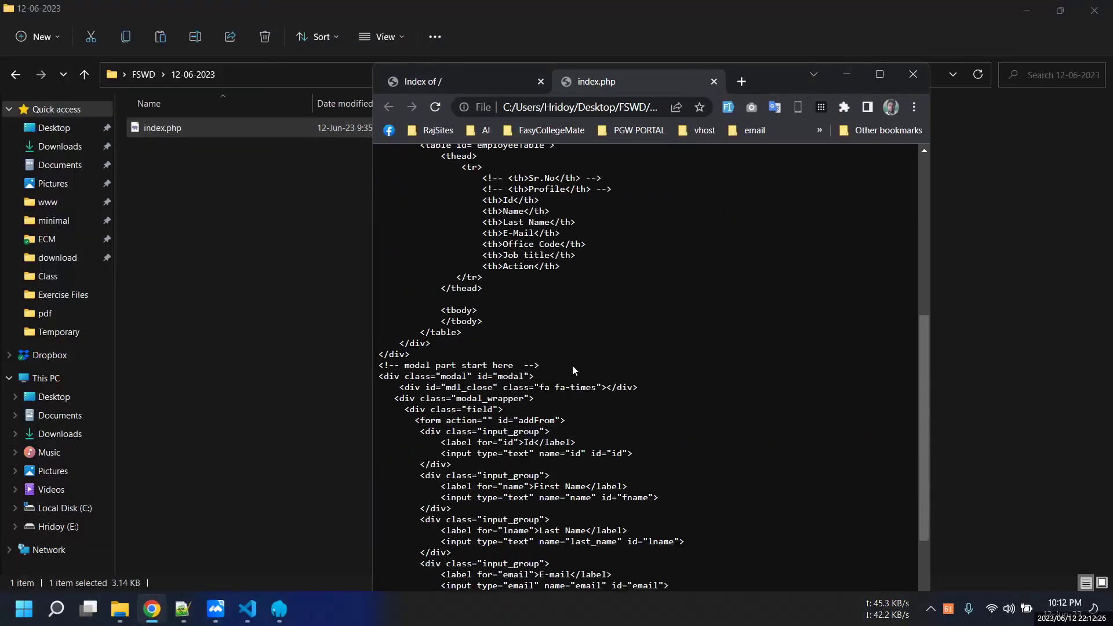
{"action": "scroll", "coordinate": [573, 366], "scroll_direction": "up", "scroll_amount": 3}
{"action": "left_click", "coordinate": [879, 75]}
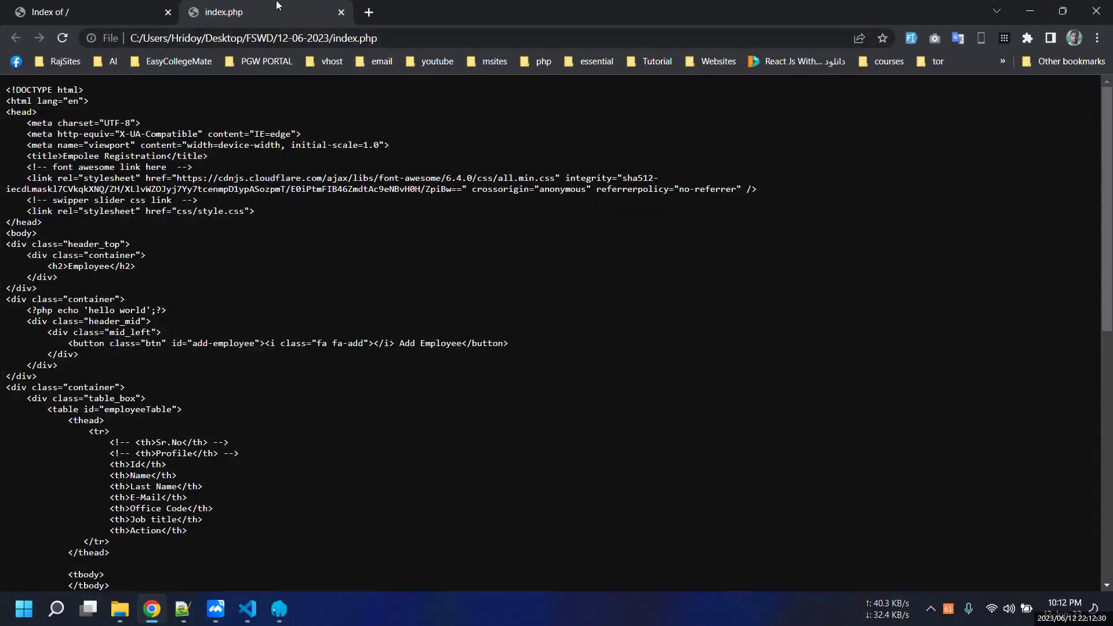
{"action": "left_click", "coordinate": [341, 12]}
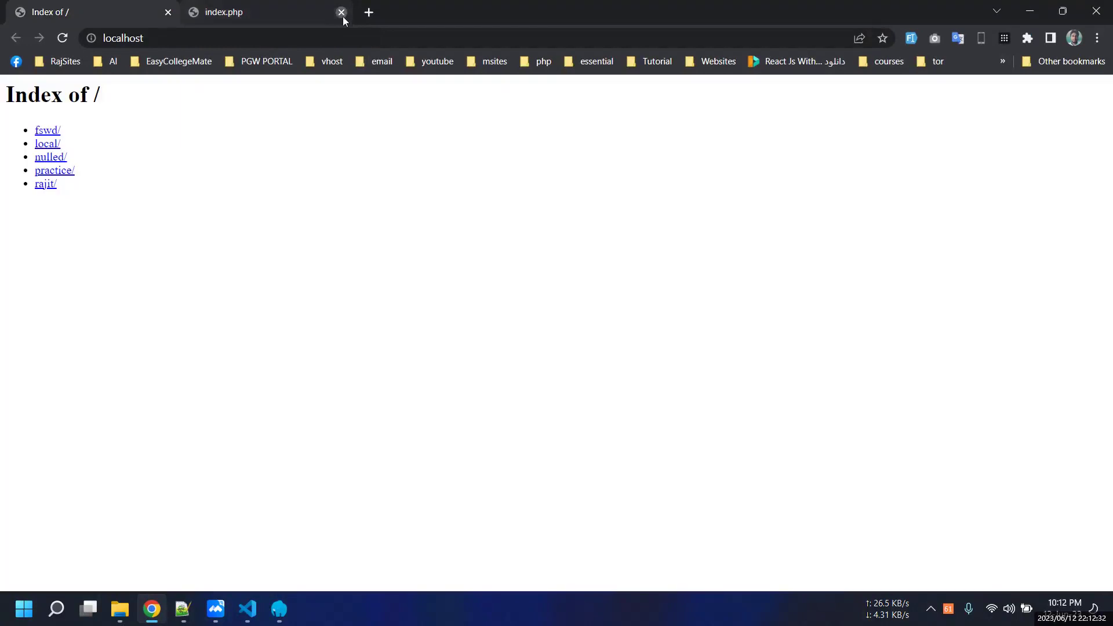
- Return to File Explorer's fswd window, go up to www and reopen the fswd folder
{"action": "left_click", "coordinate": [1023, 17]}
{"action": "left_click", "coordinate": [244, 527]}
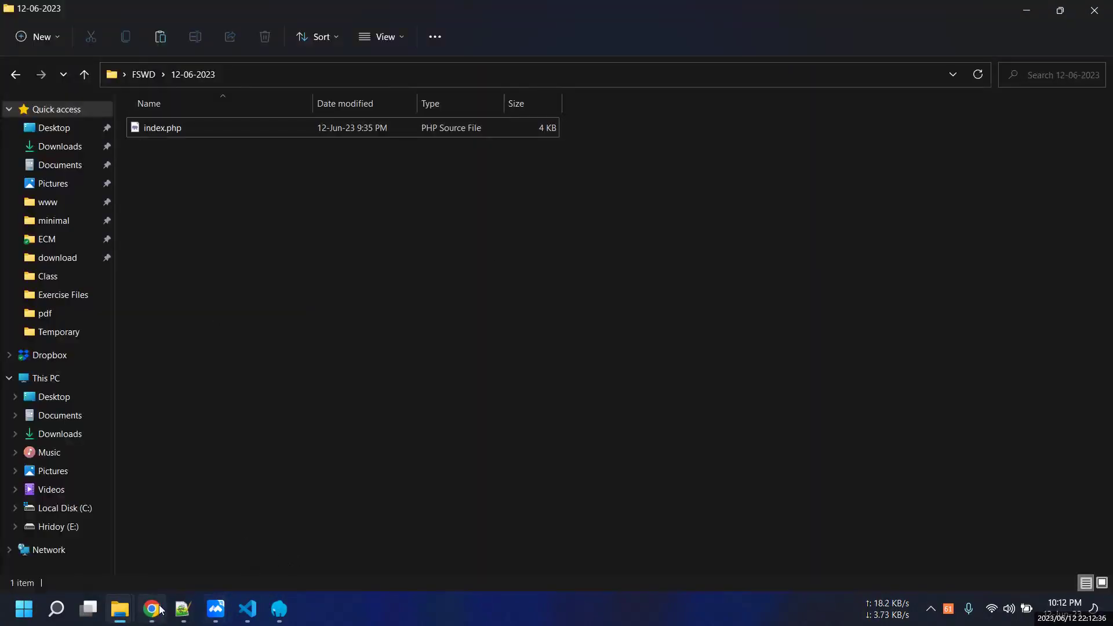
{"action": "mouse_move", "coordinate": [150, 612]}
{"action": "left_click", "coordinate": [80, 541]}
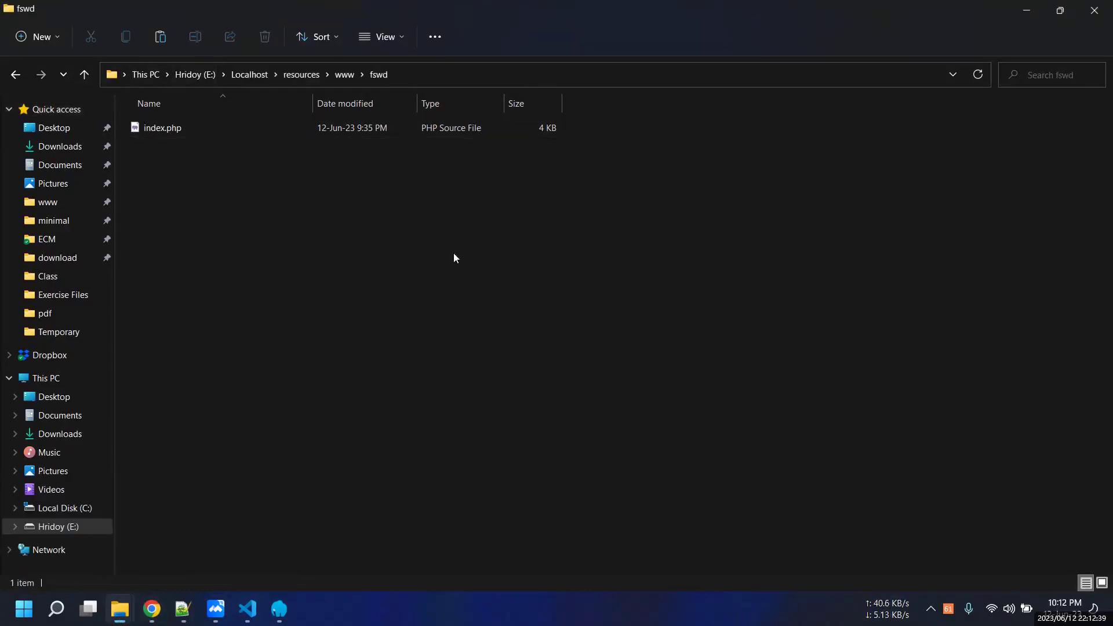
{"action": "left_click", "coordinate": [343, 75]}
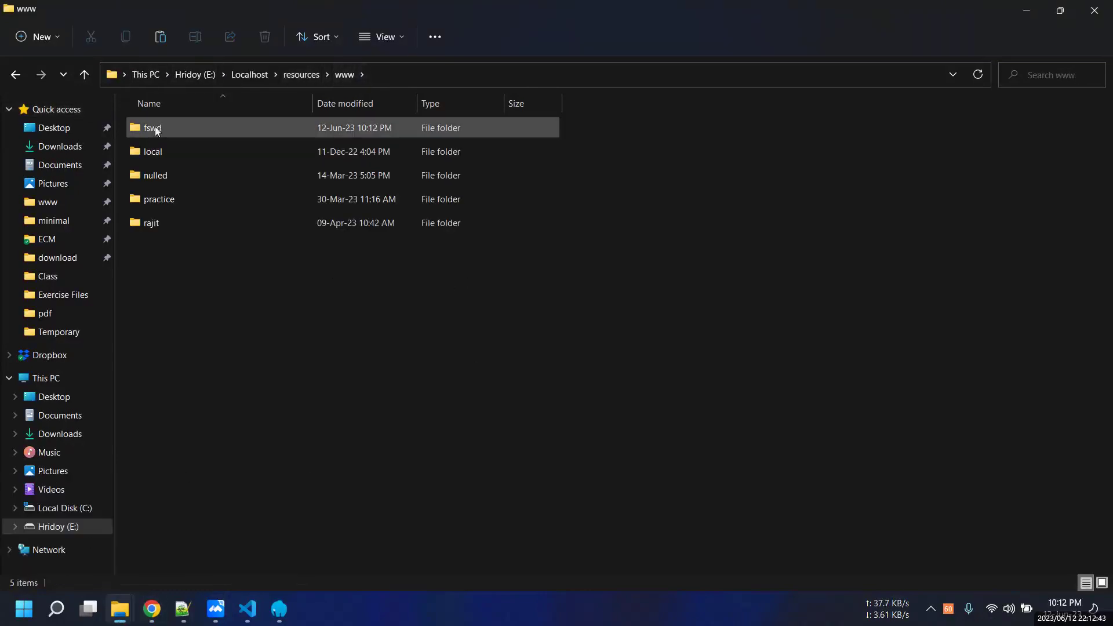
{"action": "left_click", "coordinate": [225, 132]}
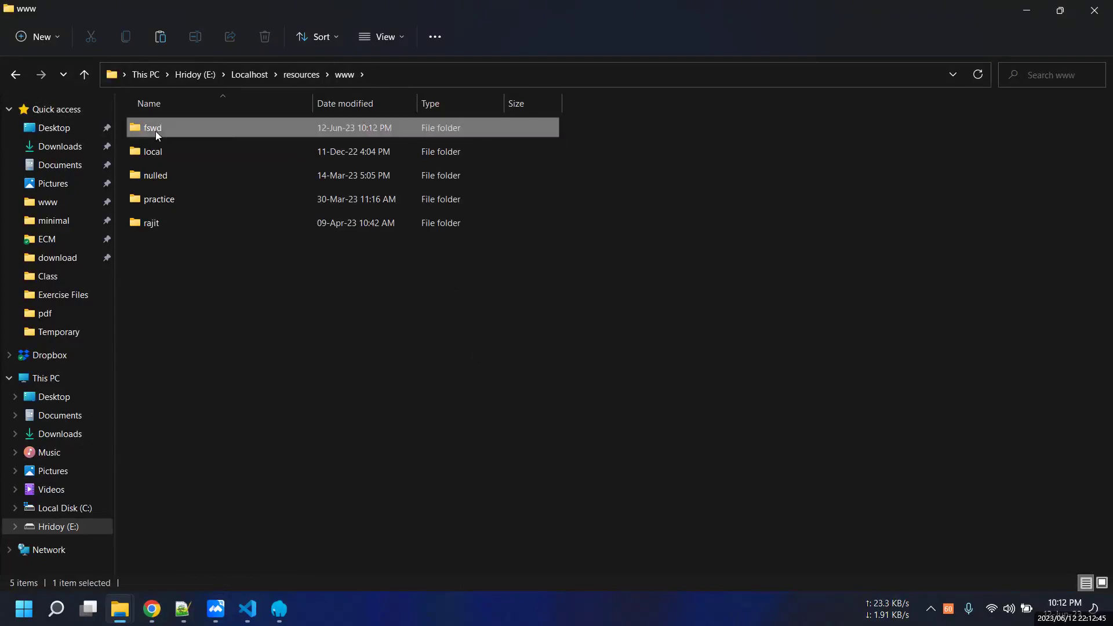
{"action": "double_click", "coordinate": [227, 136]}
- Switch to Chrome and reload the localhost index page
{"action": "mouse_move", "coordinate": [152, 608]}
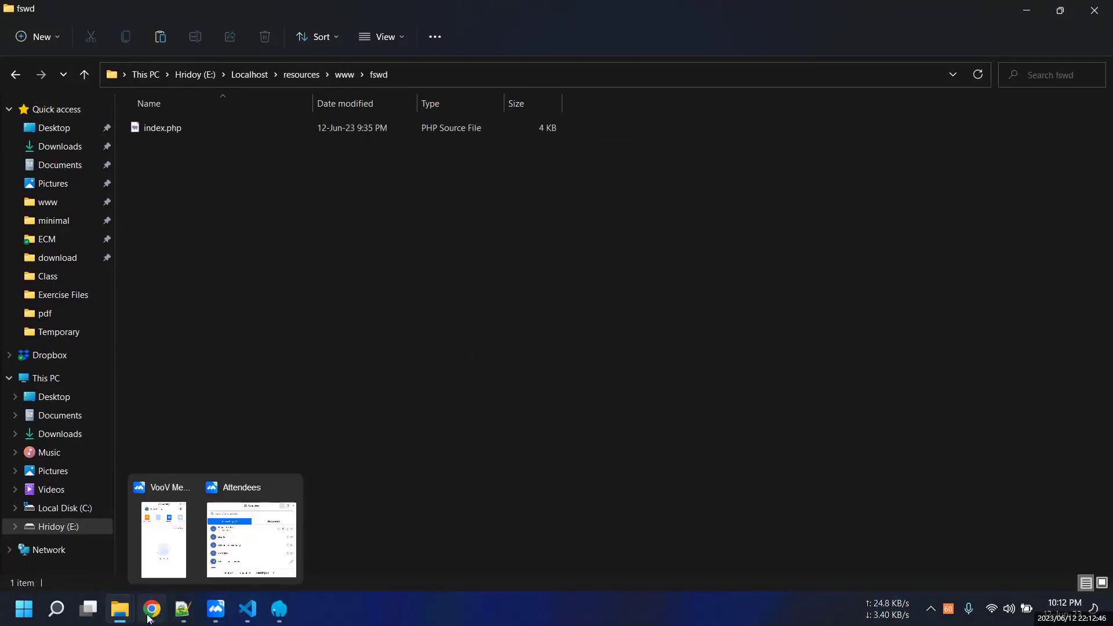
{"action": "left_click", "coordinate": [152, 539]}
{"action": "left_click", "coordinate": [62, 38]}
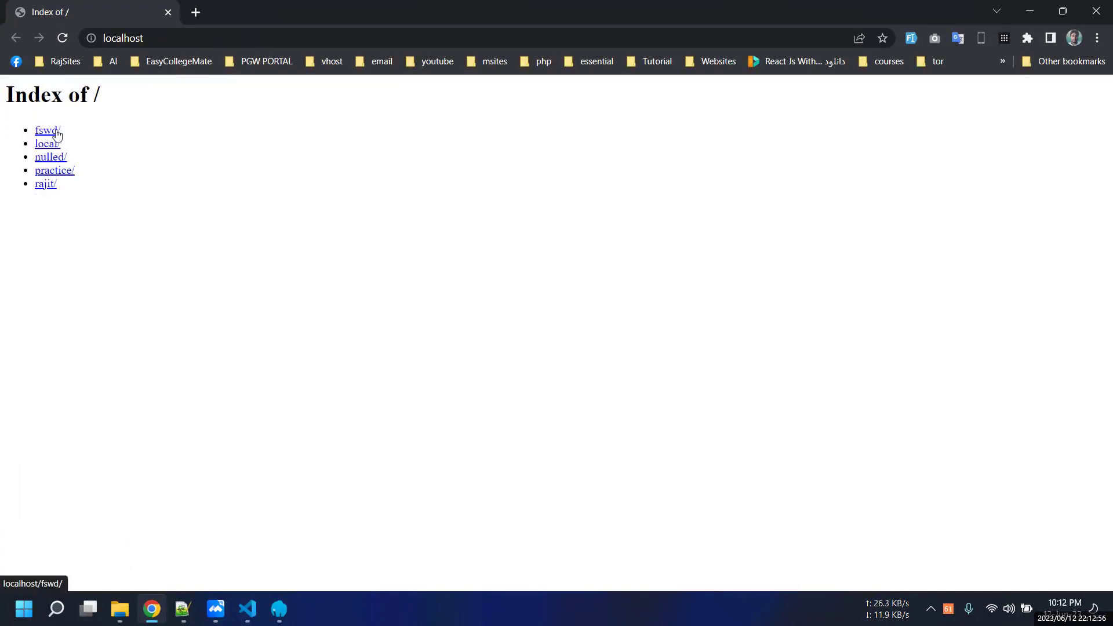
- In the www fswd folder, rename index.php as test, and finally as home.php
{"action": "mouse_move", "coordinate": [119, 608]}
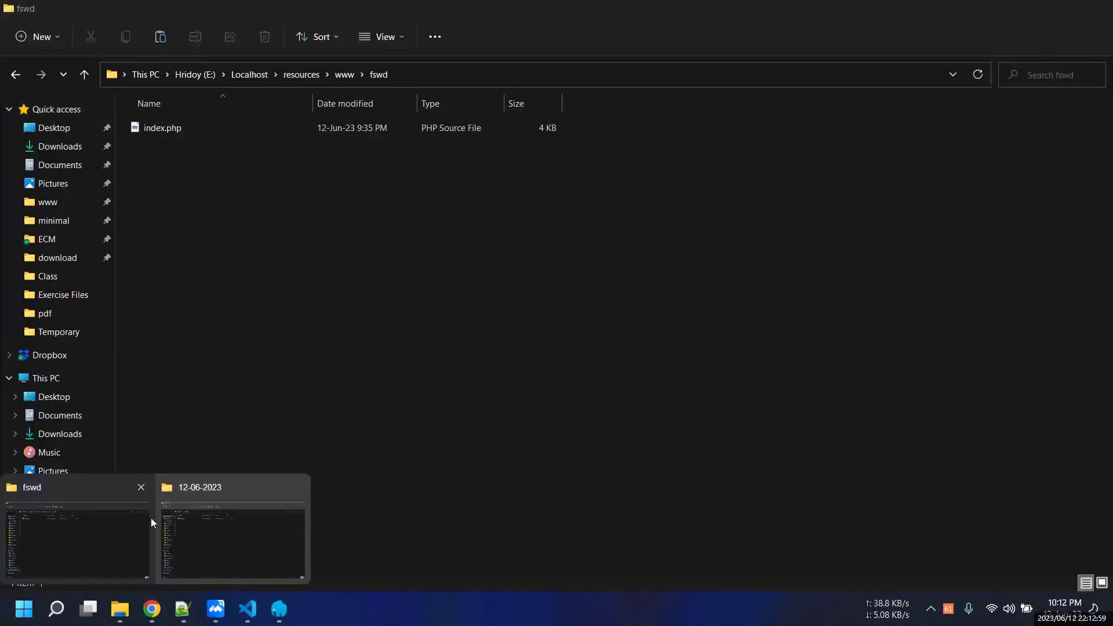
{"action": "left_click", "coordinate": [148, 519]}
{"action": "left_click", "coordinate": [147, 128]}
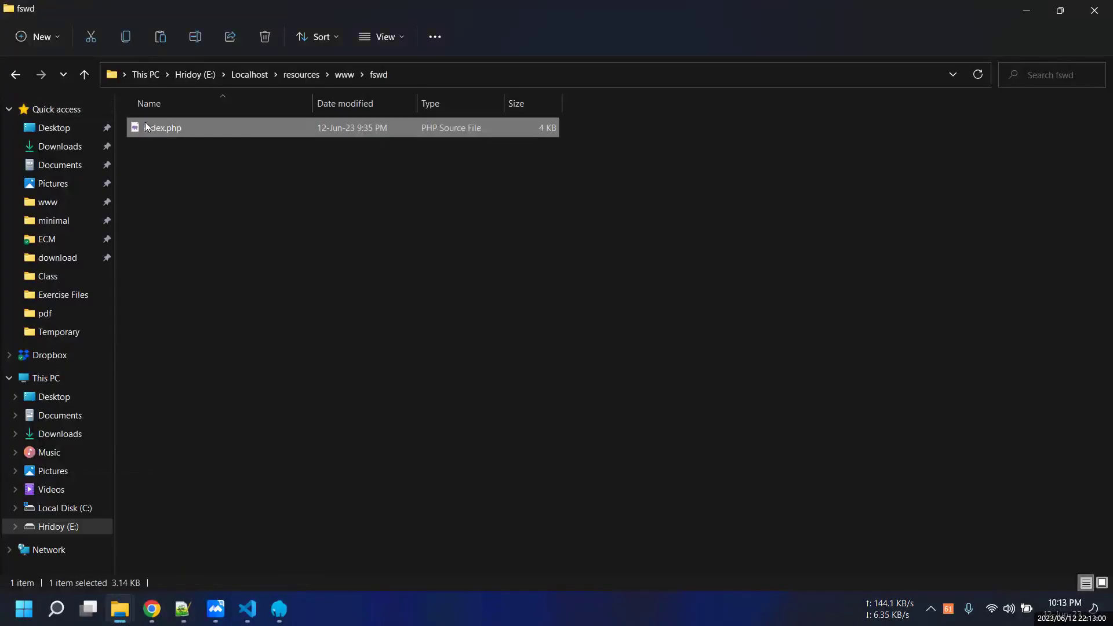
{"action": "key", "text": "F2"}
{"action": "type", "text": "test"}
{"action": "key", "text": "Return"}
{"action": "key", "text": "F2"}
{"action": "type", "text": "home"}
{"action": "key", "text": "Return"}
{"action": "left_click", "coordinate": [276, 354]}
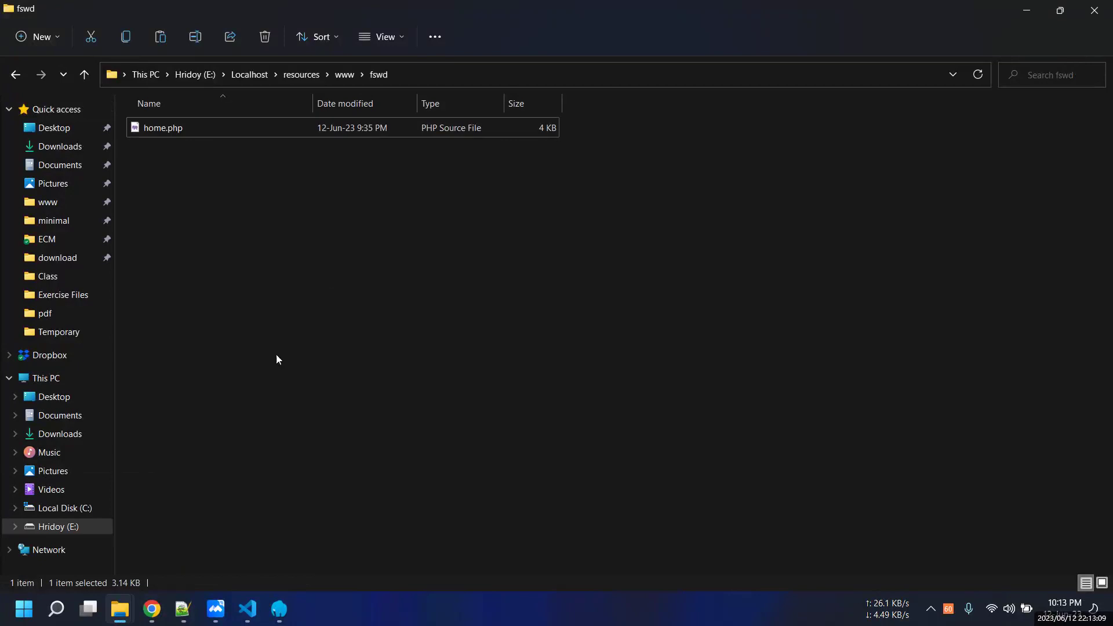
- Open home.php from the fswd folder directly in a resized Chrome window, and highlight its local file address
{"action": "left_click", "coordinate": [153, 609]}
{"action": "double_click", "coordinate": [515, 4]}
{"action": "left_click_drag", "start_coordinate": [161, 132], "coordinate": [588, 320]}
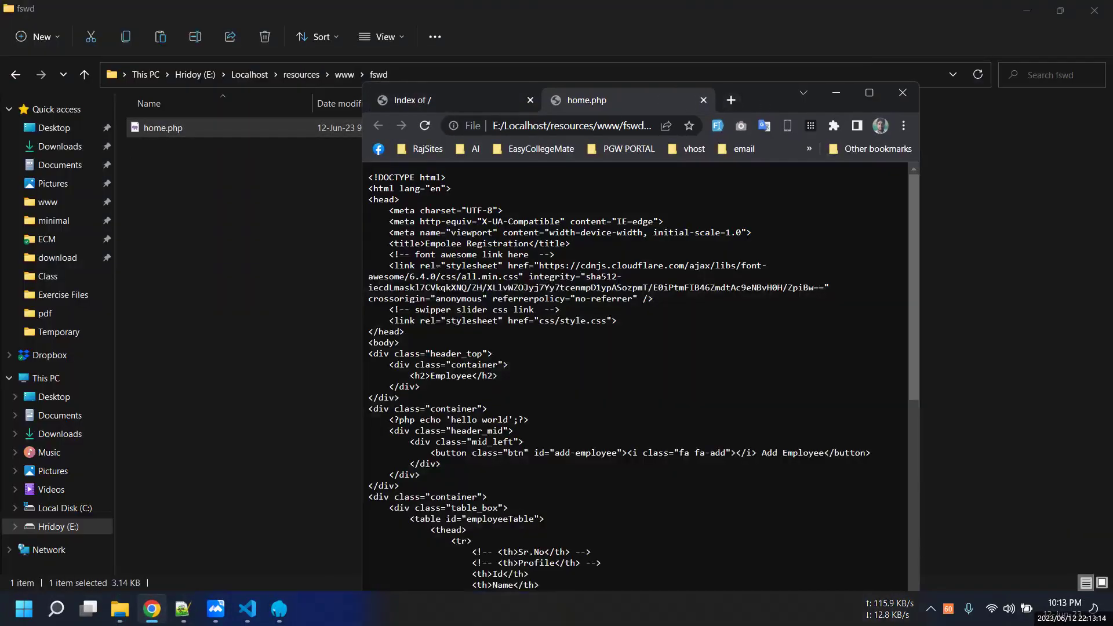
{"action": "left_click_drag", "start_coordinate": [762, 99], "coordinate": [772, 135]}
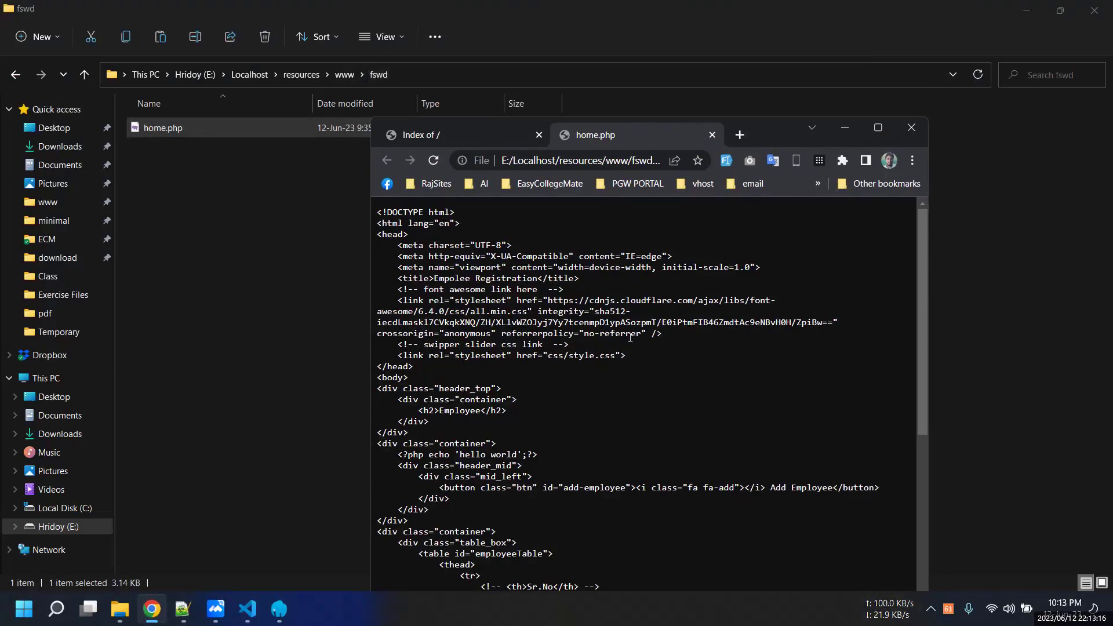
{"action": "left_click_drag", "start_coordinate": [506, 156], "coordinate": [683, 159]}
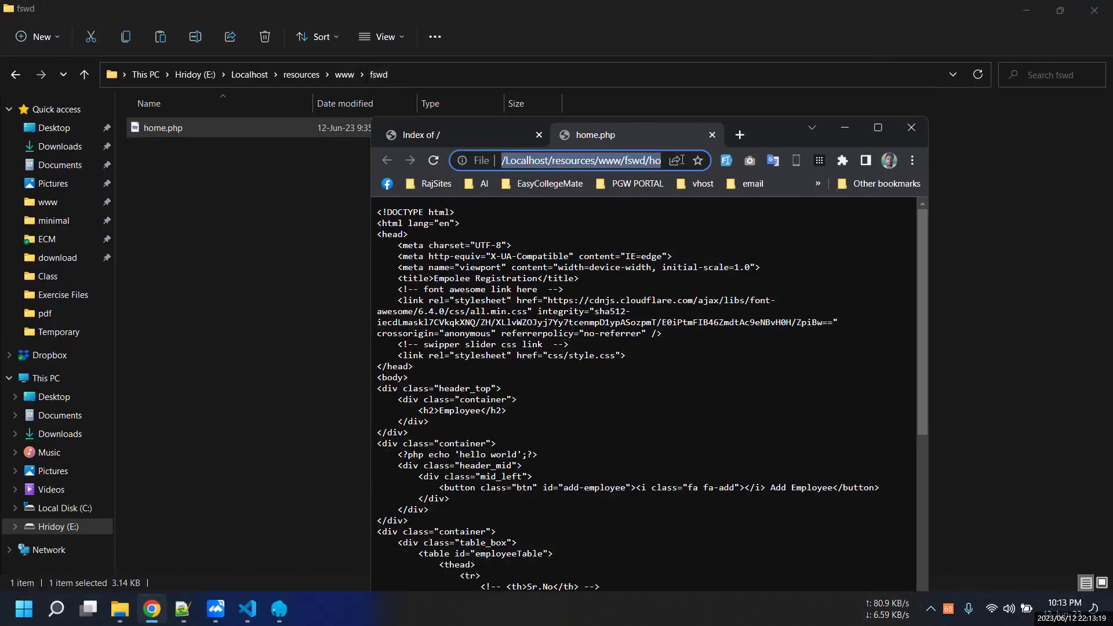
{"action": "left_click", "coordinate": [571, 239]}
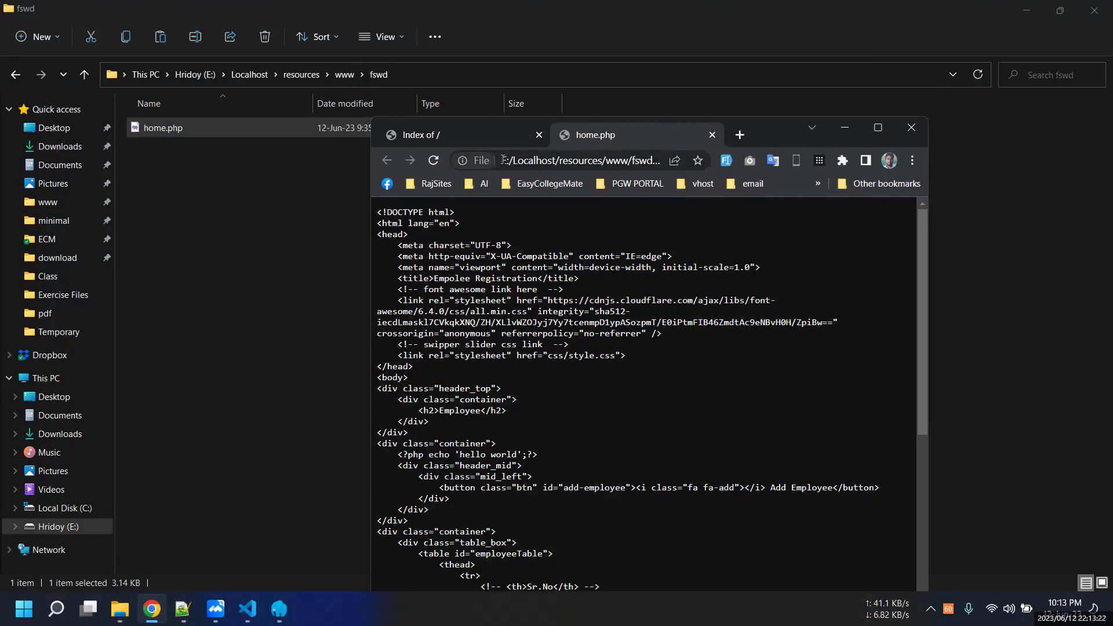
{"action": "left_click", "coordinate": [657, 161]}
{"action": "left_click", "coordinate": [662, 299]}
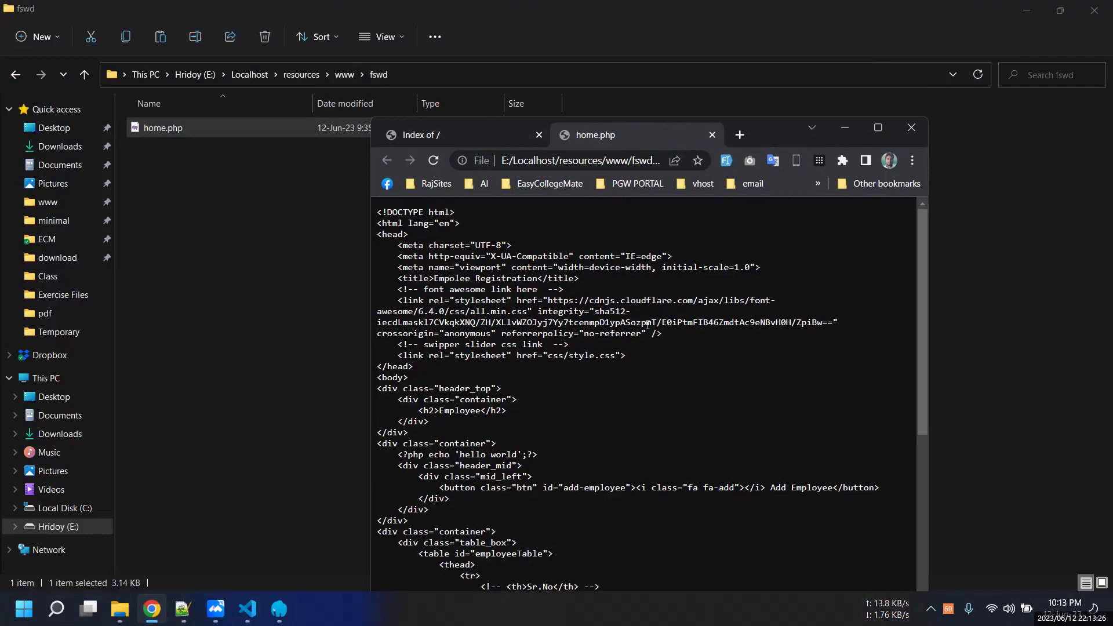
- Maximize the browser window and examine the full E: drive path of home.php in the address
{"action": "left_click", "coordinate": [876, 128]}
{"action": "left_click", "coordinate": [287, 37]}
{"action": "left_click_drag", "start_coordinate": [314, 37], "coordinate": [358, 37]}
{"action": "left_click", "coordinate": [415, 340]}
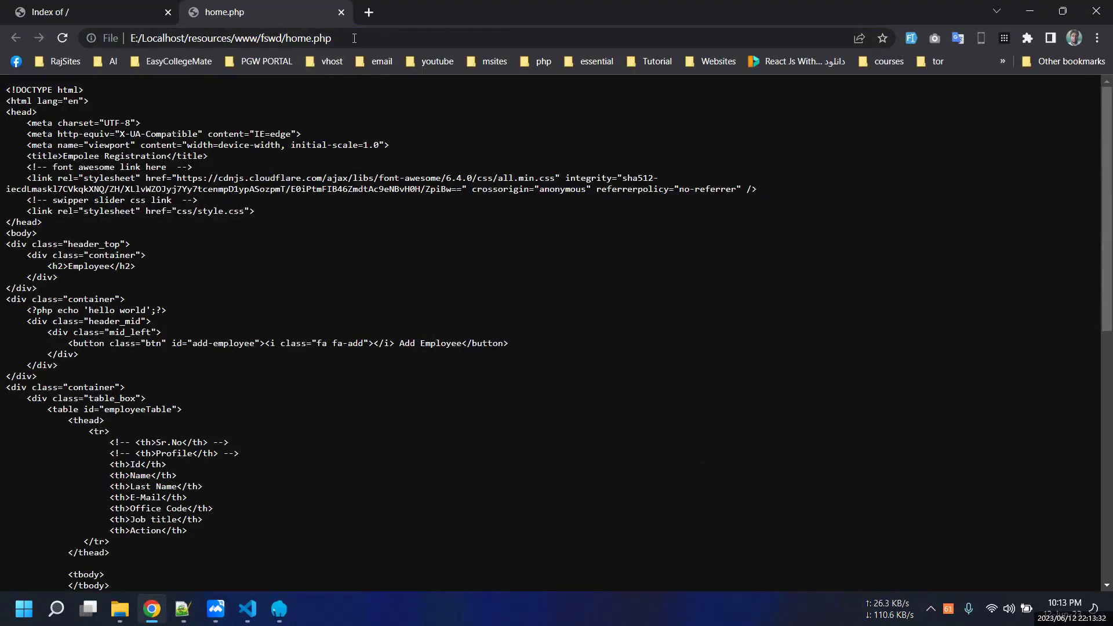
{"action": "left_click", "coordinate": [400, 39]}
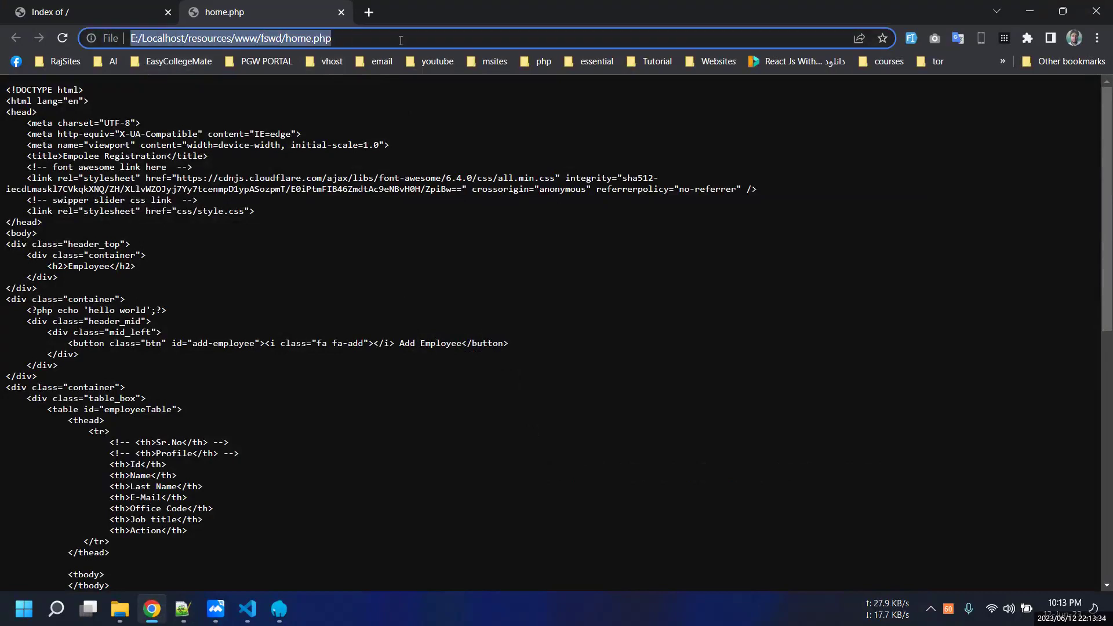
{"action": "left_click", "coordinate": [318, 325]}
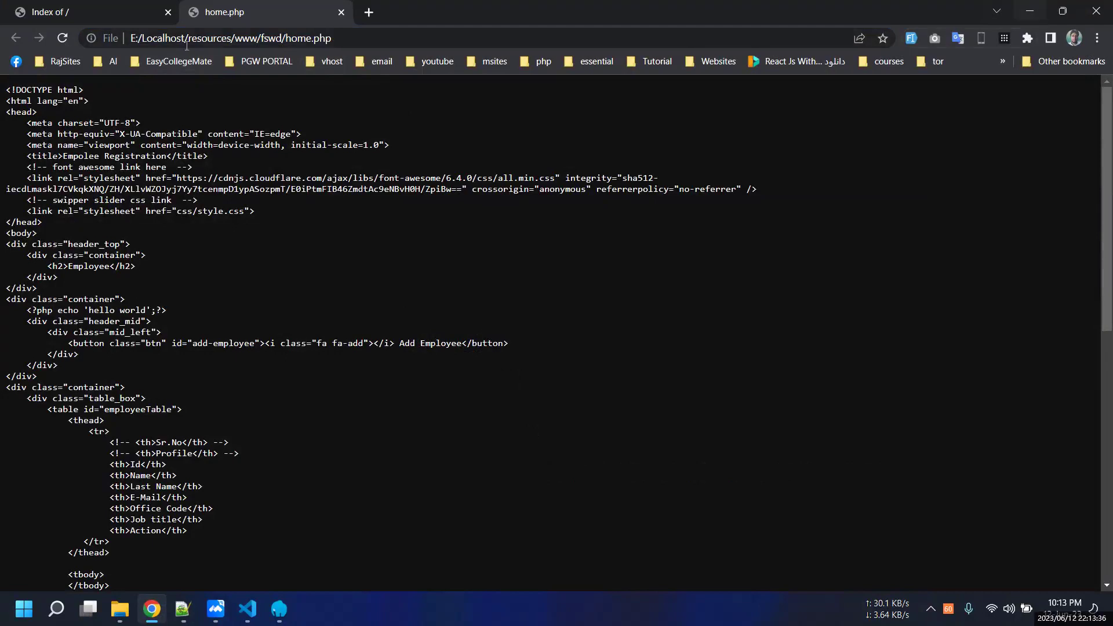
- Close the home.php tab, reload localhost and open its fswd directory
{"action": "left_click", "coordinate": [340, 16]}
{"action": "left_click", "coordinate": [62, 38]}
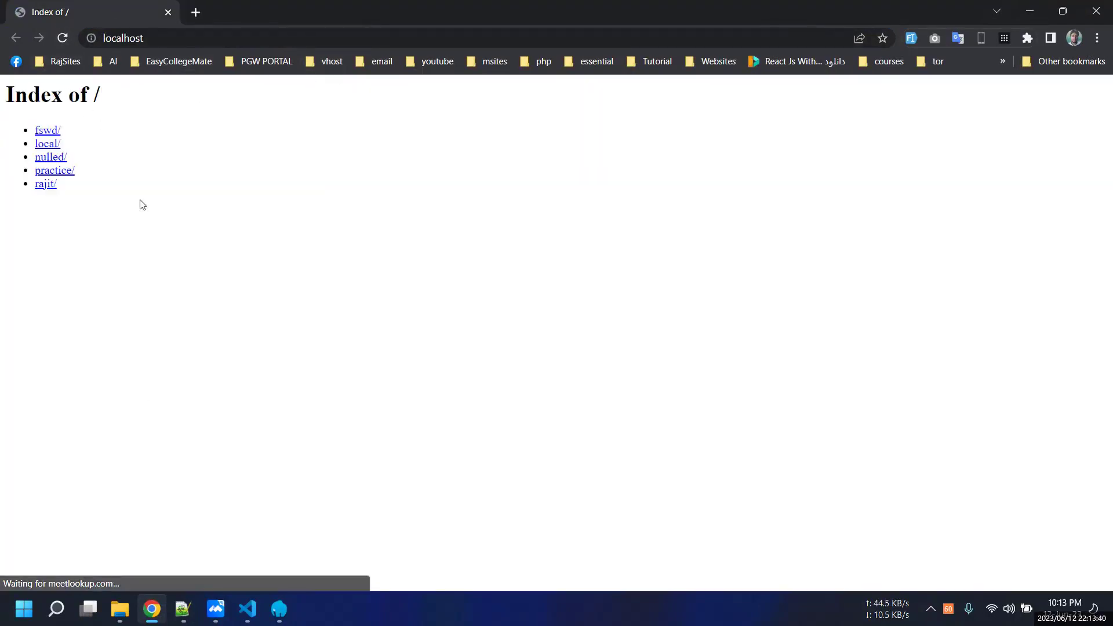
{"action": "left_click", "coordinate": [51, 131]}
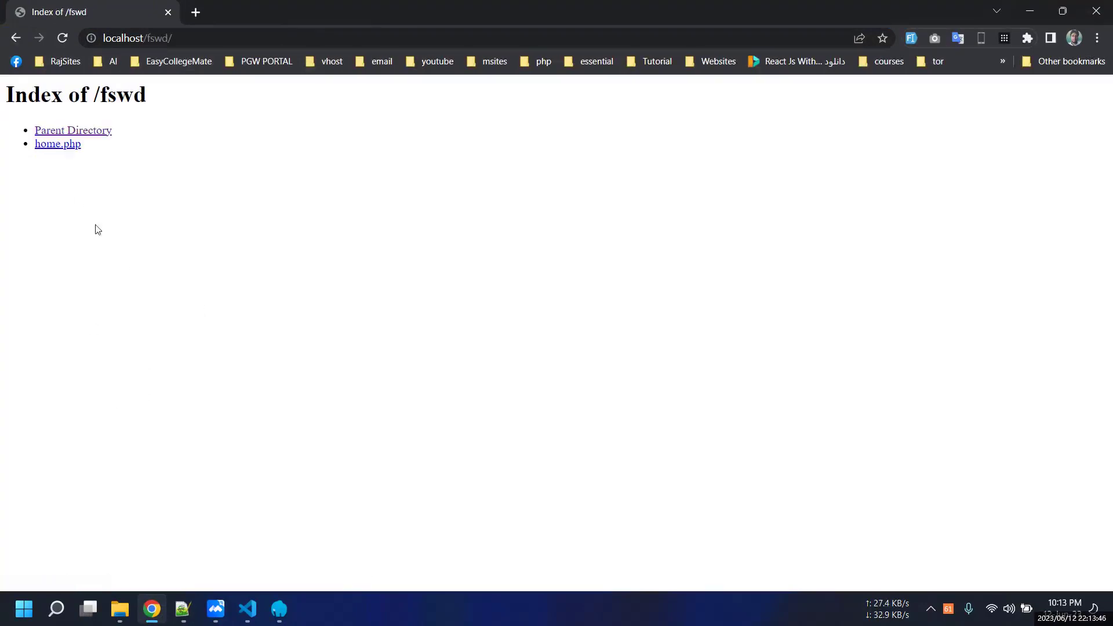
- Highlight the Index of /fswd heading, go to the parent directory and reopen fswd
{"action": "triple_click", "coordinate": [115, 100]}
{"action": "left_click", "coordinate": [146, 188]}
{"action": "left_click", "coordinate": [93, 132]}
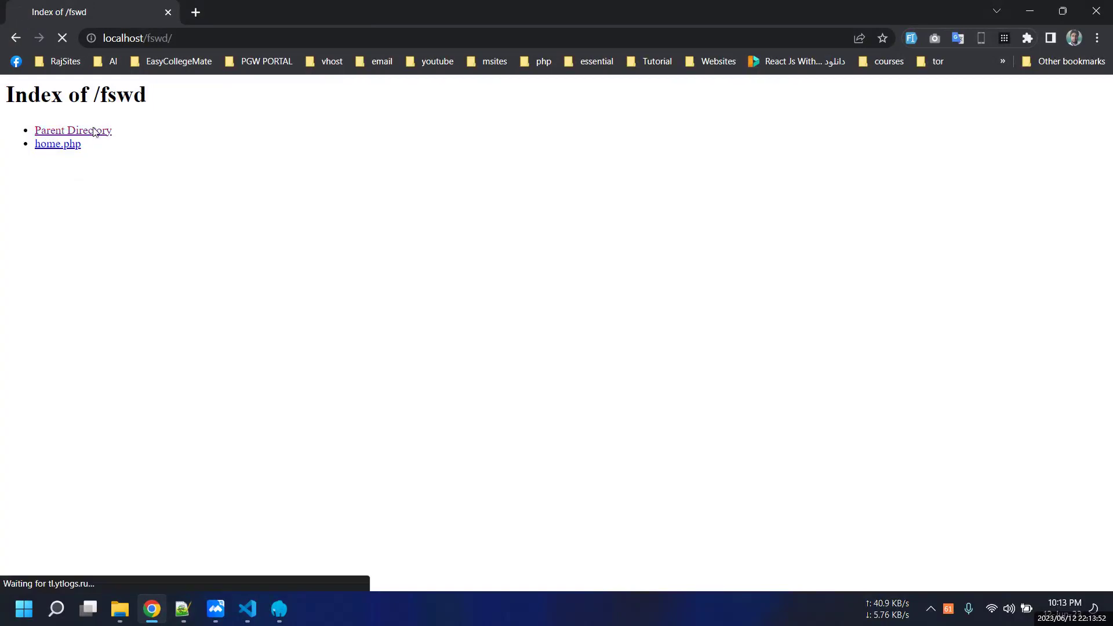
{"action": "left_click", "coordinate": [52, 133]}
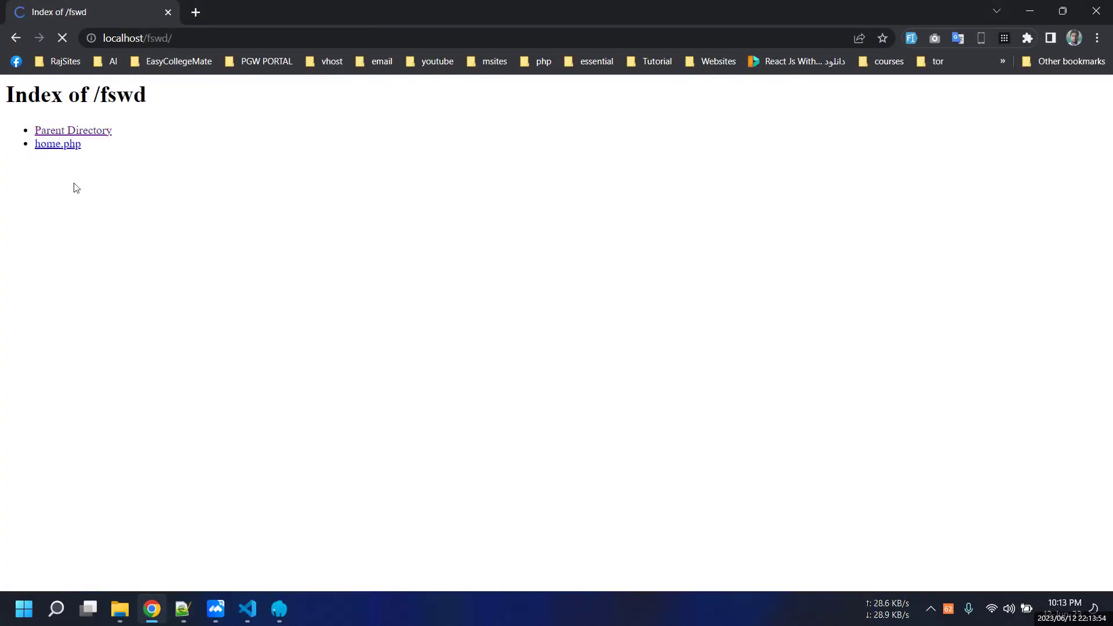
- Check the fswd folder in File Explorer, return to Chrome and open home.php from the localhost fswd directory
{"action": "left_click", "coordinate": [1030, 10]}
{"action": "left_click", "coordinate": [234, 297]}
{"action": "left_click", "coordinate": [248, 607]}
{"action": "left_click", "coordinate": [248, 608]}
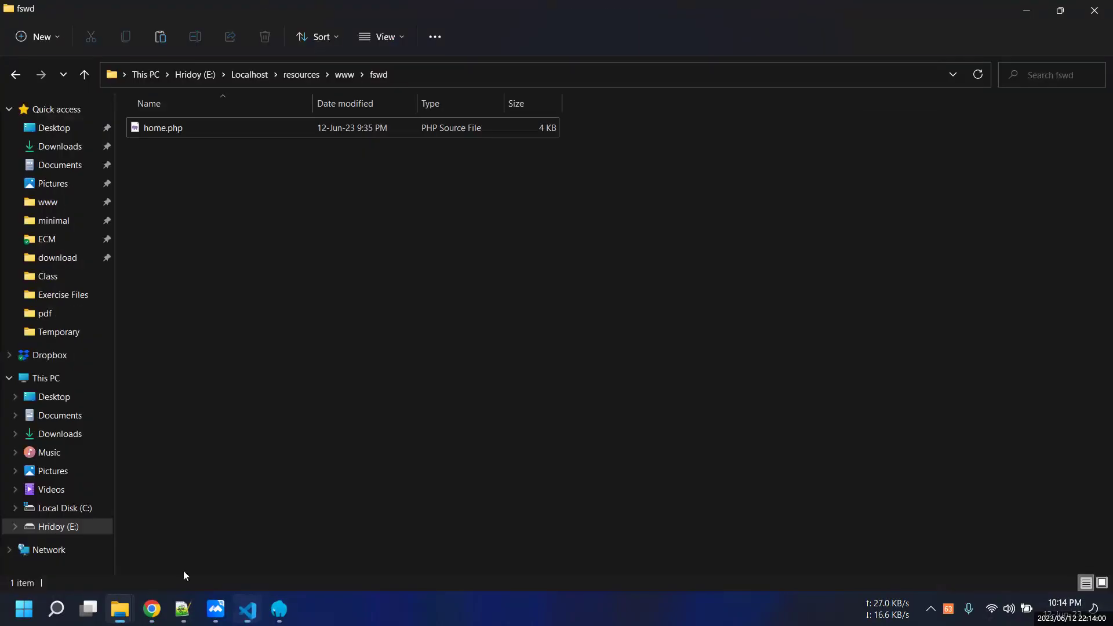
{"action": "left_click", "coordinate": [152, 608]}
{"action": "left_click", "coordinate": [73, 145]}
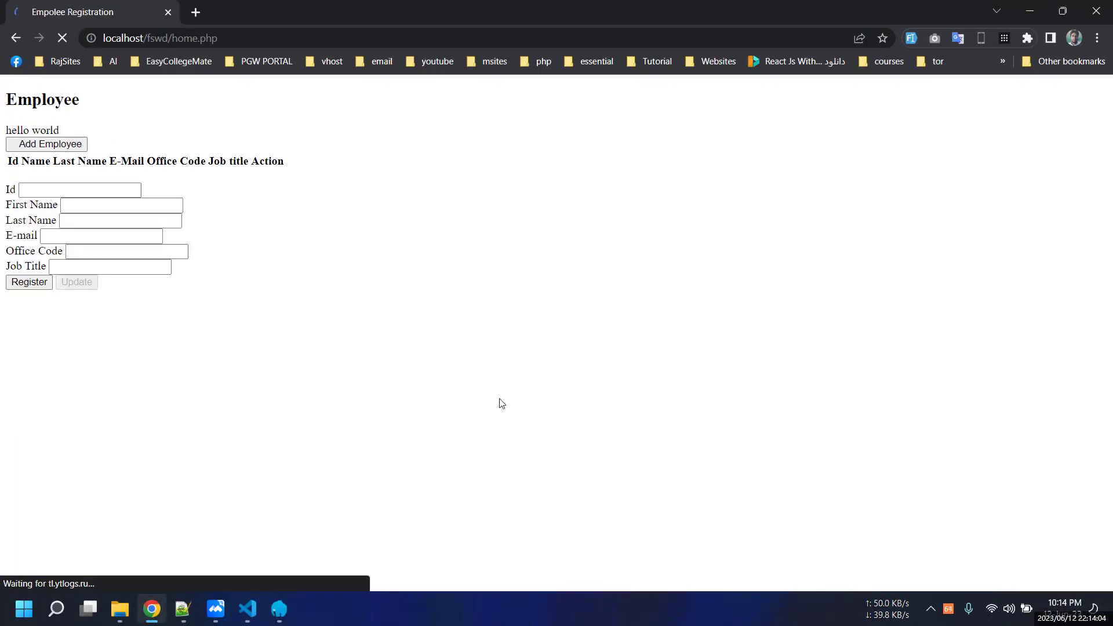
- In File Explorer, go up from 12-06-2023 to the FSWD folder and open Exercise Files inside 10-06-2023
{"action": "left_click", "coordinate": [127, 613]}
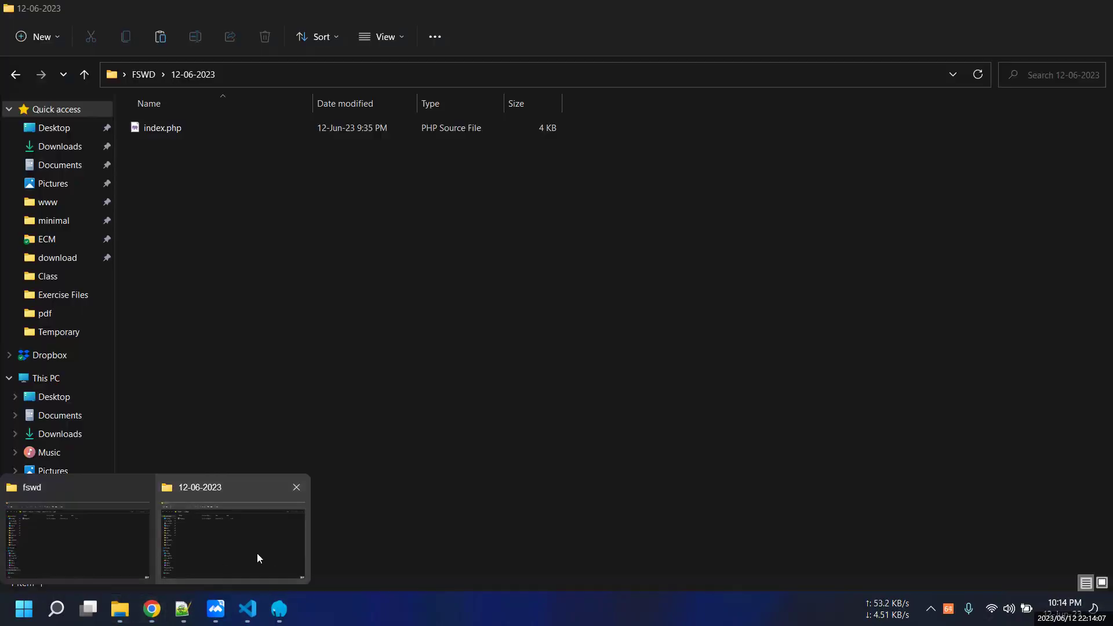
{"action": "mouse_move", "coordinate": [115, 558]}
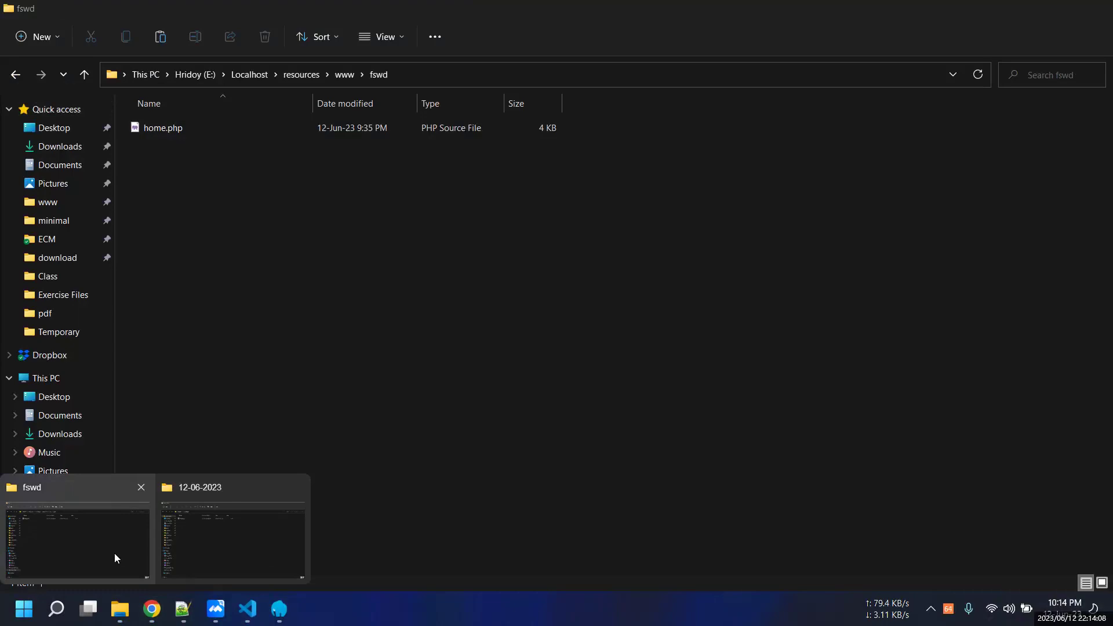
{"action": "left_click", "coordinate": [232, 542]}
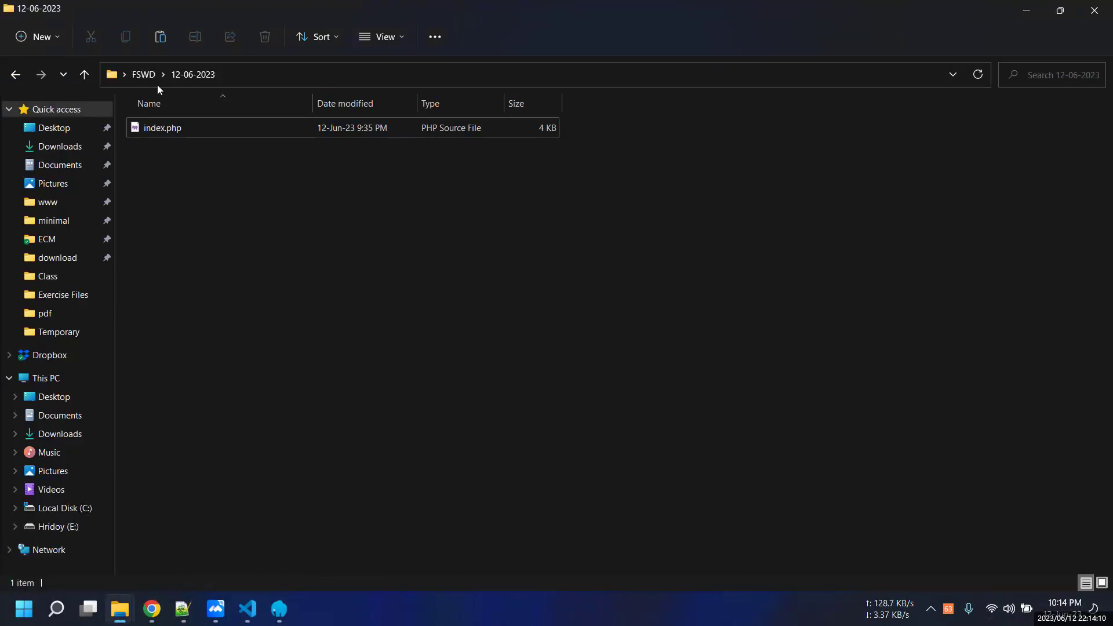
{"action": "left_click", "coordinate": [143, 76]}
{"action": "mouse_move", "coordinate": [121, 608]}
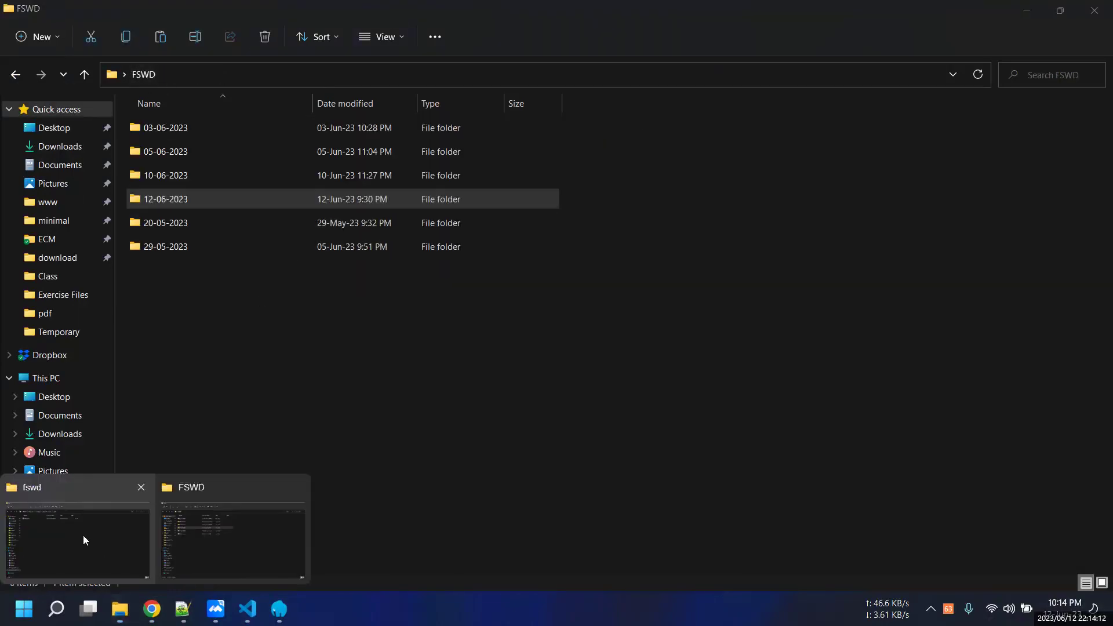
{"action": "left_click", "coordinate": [83, 535]}
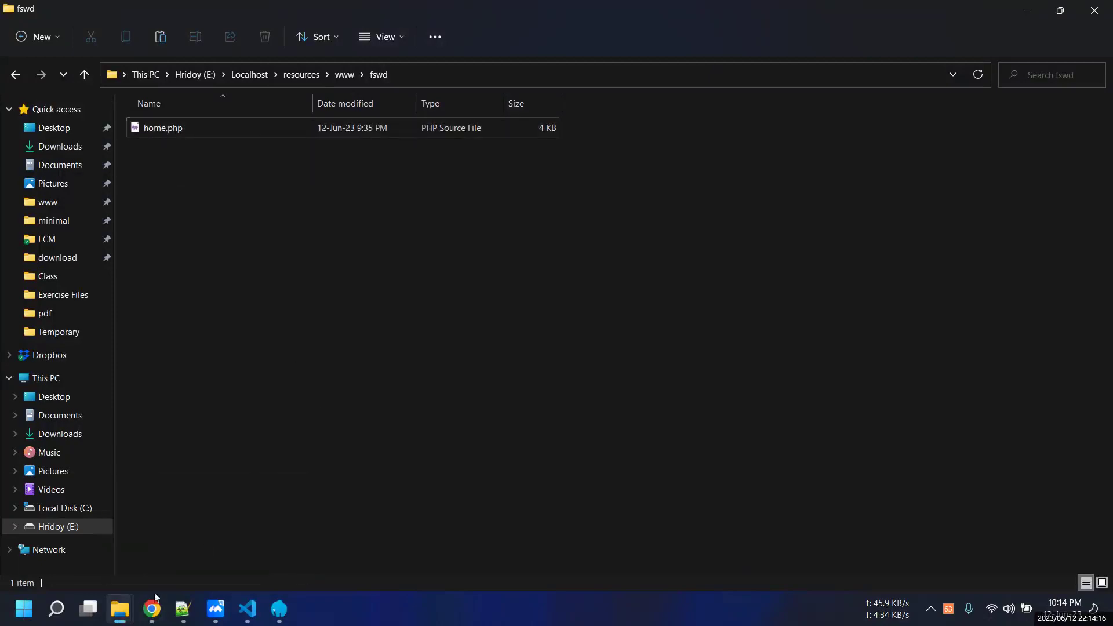
{"action": "mouse_move", "coordinate": [120, 608]}
{"action": "left_click", "coordinate": [215, 534]}
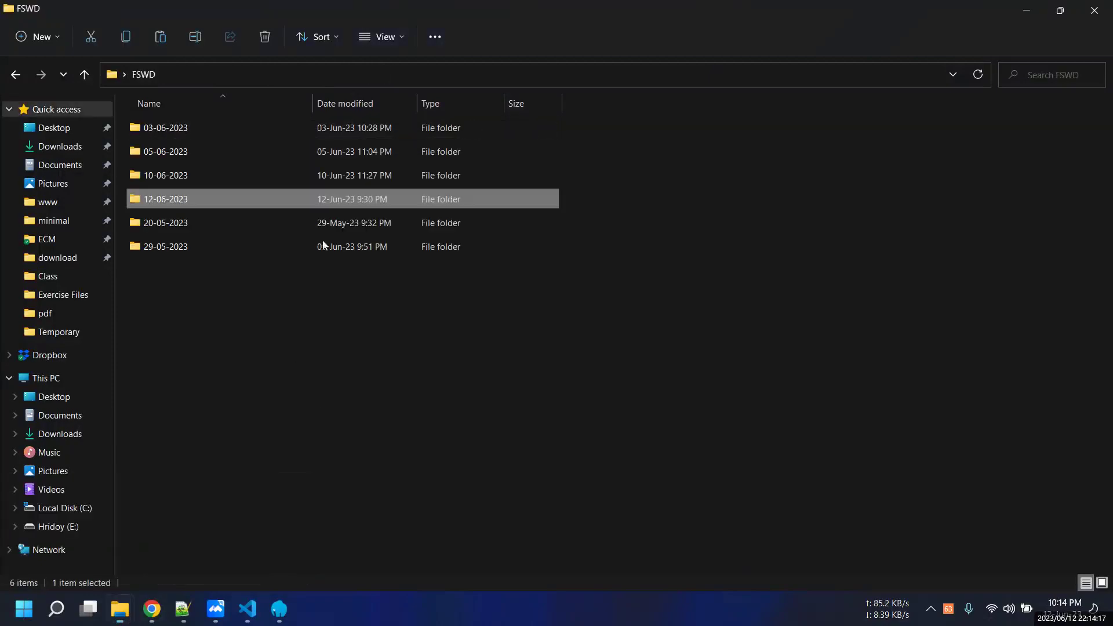
{"action": "double_click", "coordinate": [164, 176]}
{"action": "double_click", "coordinate": [154, 128]}
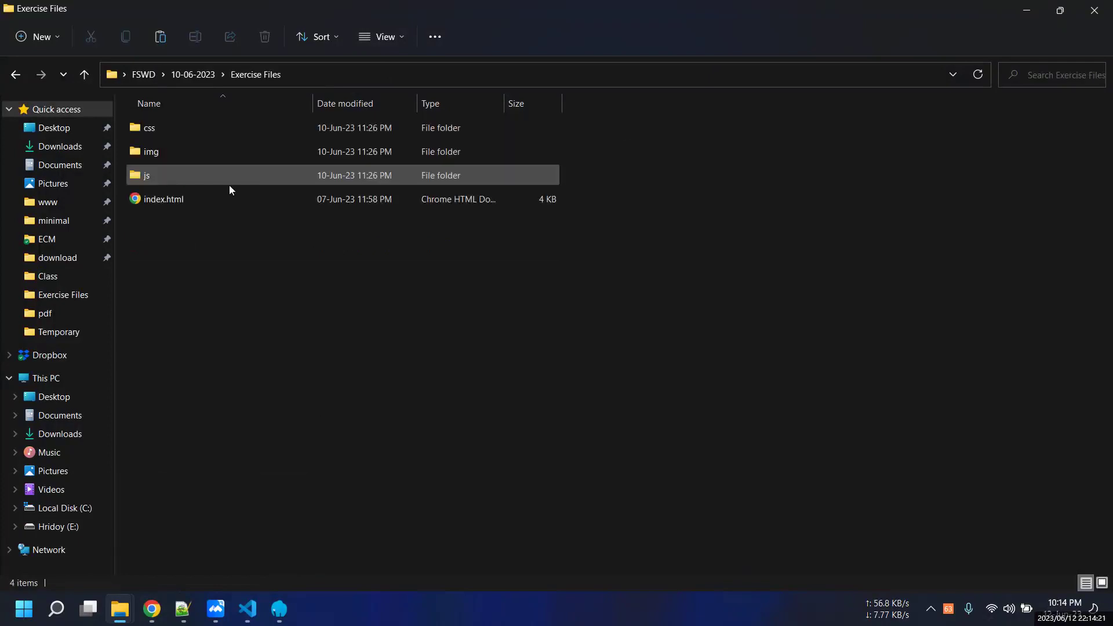
- Copy the css, img and js folders from Exercise Files into www\fswd and refresh the folder
{"action": "left_click", "coordinate": [146, 175], "text": "shift"}
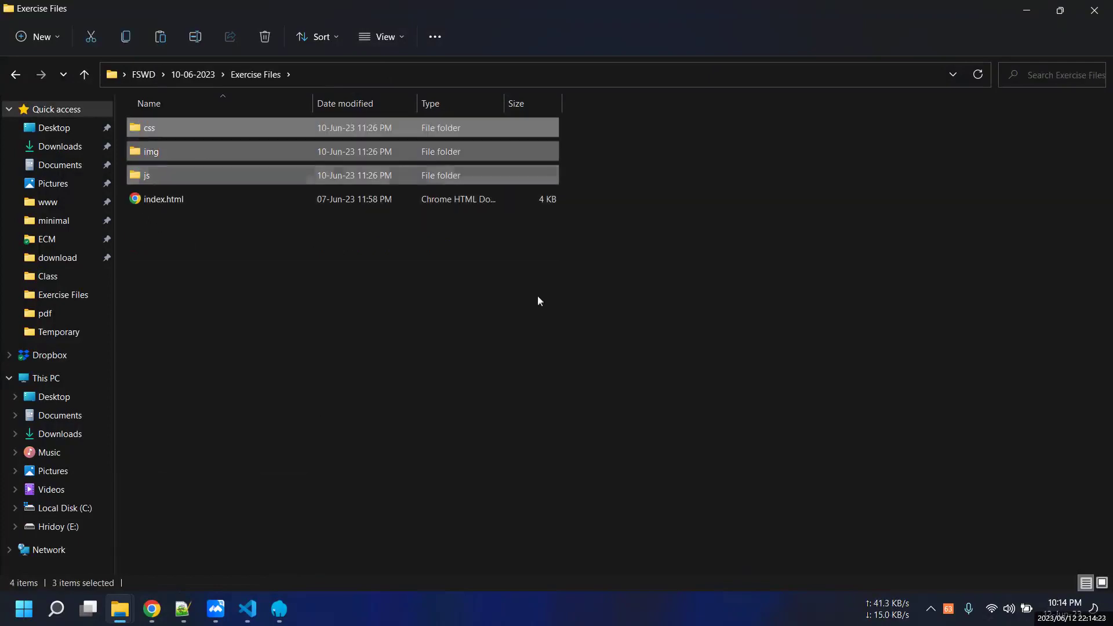
{"action": "mouse_move", "coordinate": [120, 609]}
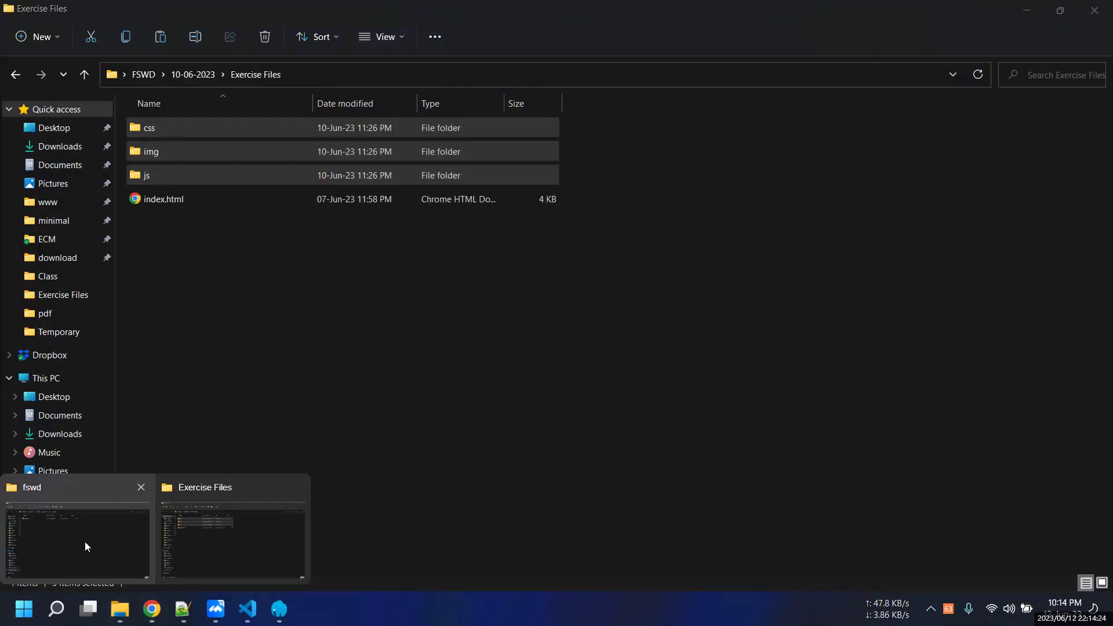
{"action": "left_click", "coordinate": [86, 541]}
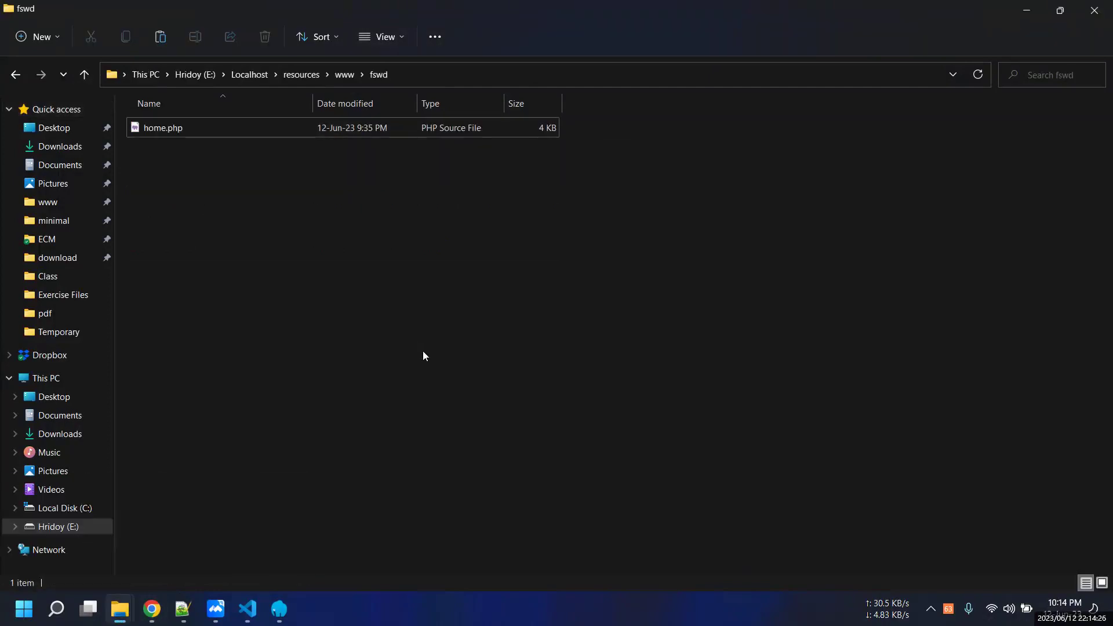
{"action": "key", "text": "ctrl+v"}
{"action": "right_click", "coordinate": [685, 226]}
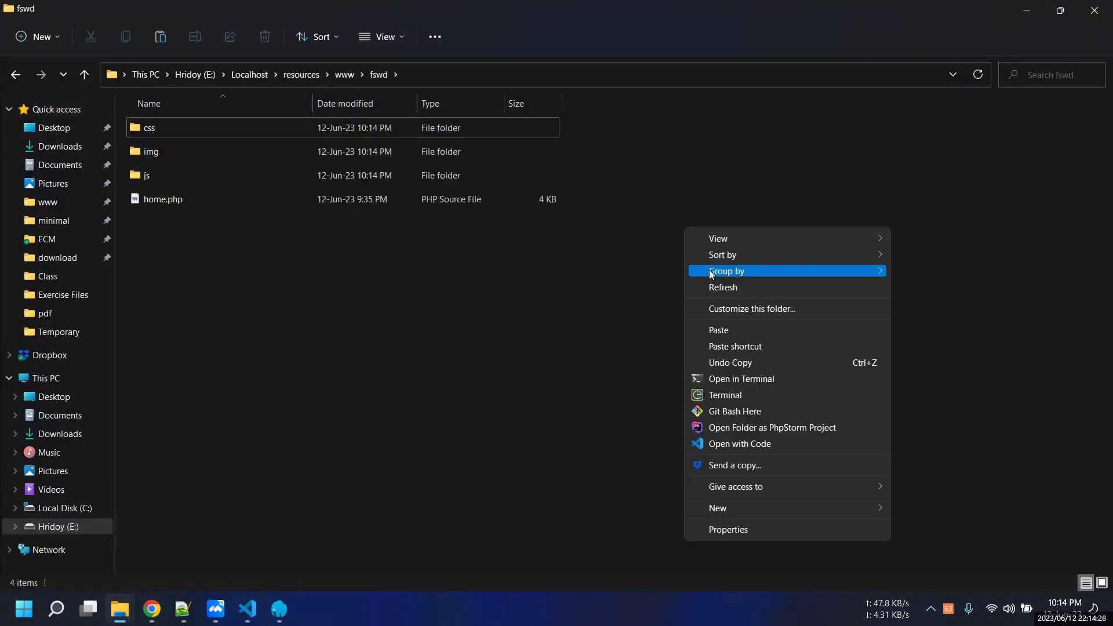
{"action": "left_click", "coordinate": [713, 288]}
- Reload home.php in Chrome and compare the page with the contents of the fswd folder
{"action": "left_click", "coordinate": [152, 609]}
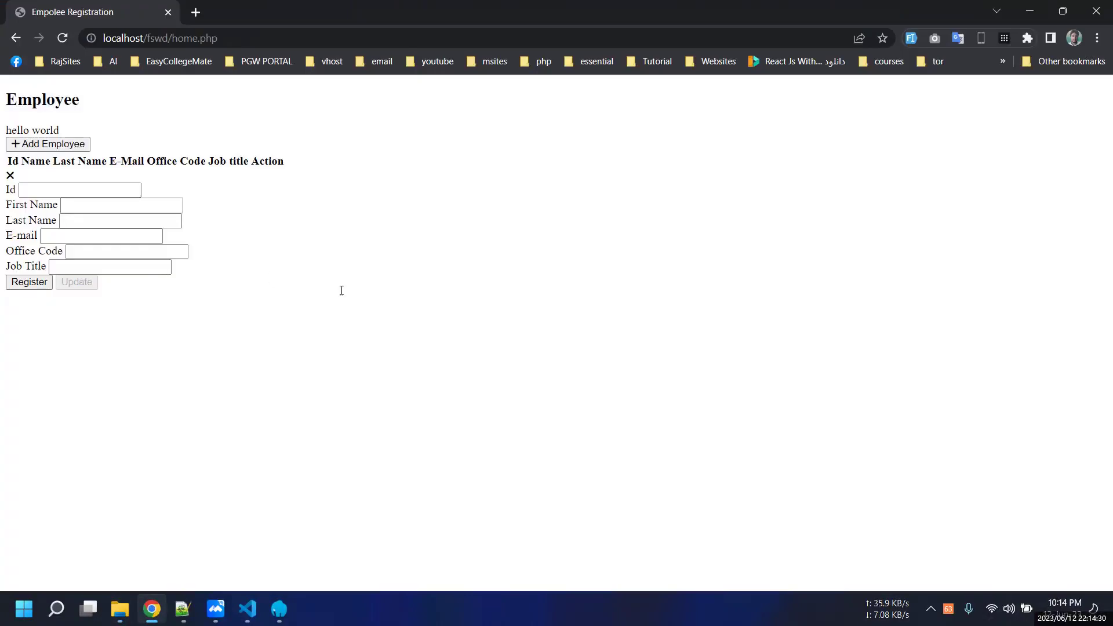
{"action": "left_click", "coordinate": [67, 37]}
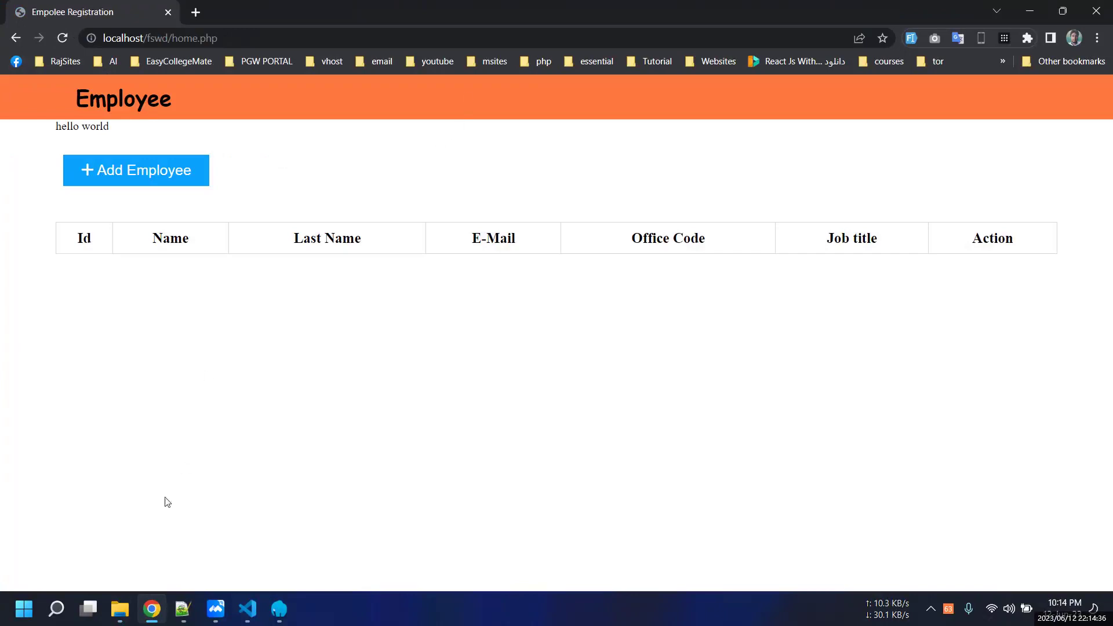
{"action": "left_click", "coordinate": [120, 609]}
{"action": "left_click", "coordinate": [76, 528]}
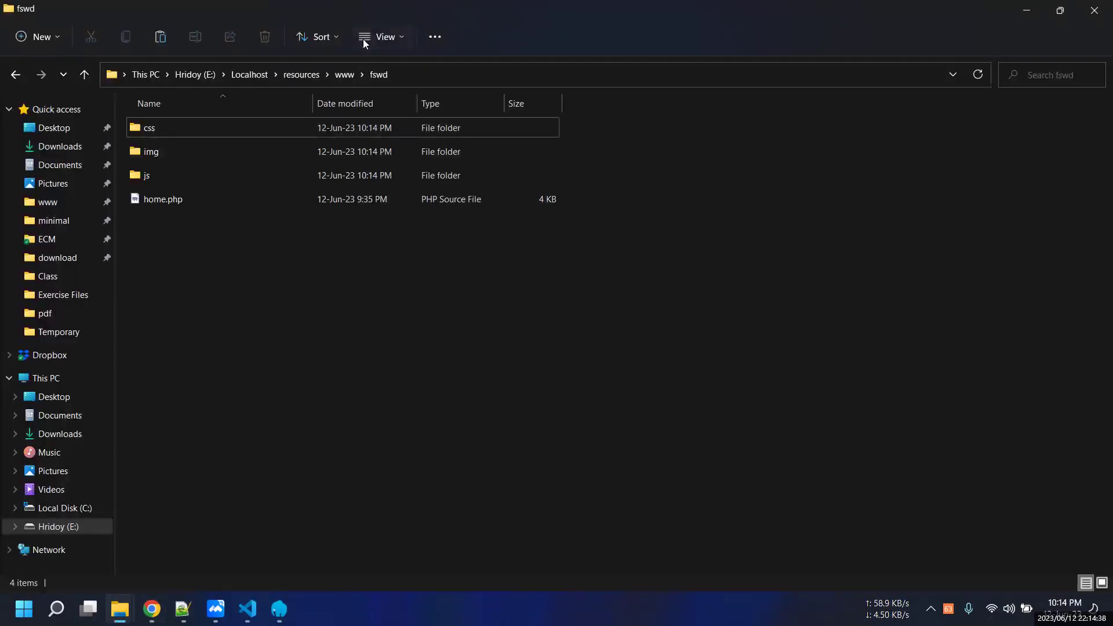
{"action": "left_click", "coordinate": [152, 609]}
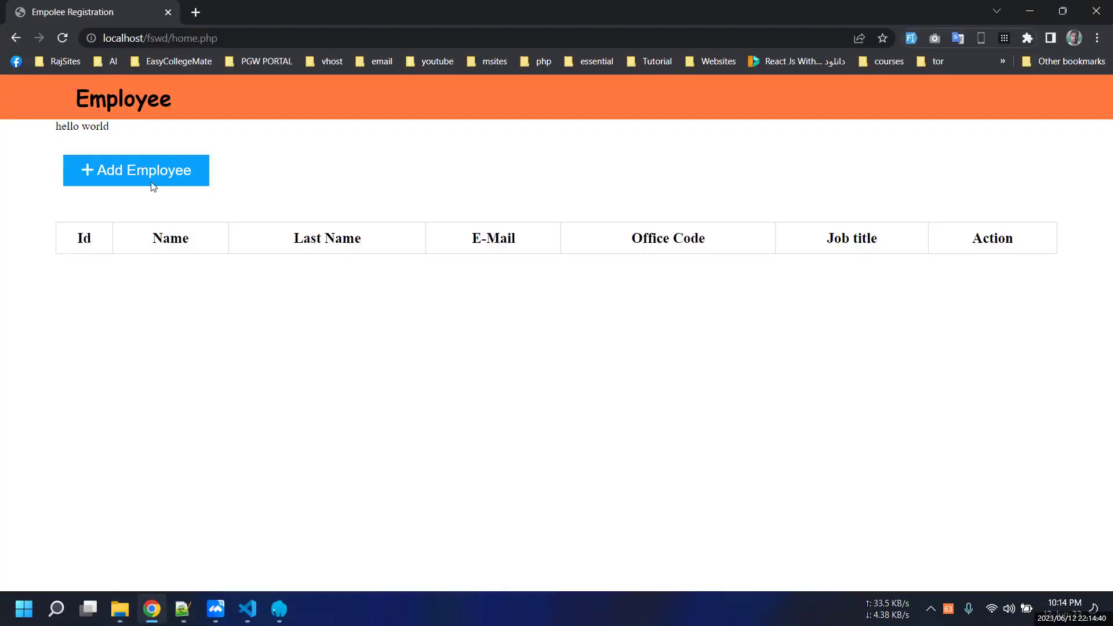
- Shorten the Chrome address to localhost and load the root index
{"action": "left_click_drag", "start_coordinate": [181, 38], "coordinate": [501, 38]}
{"action": "key", "text": "BackSpace"}
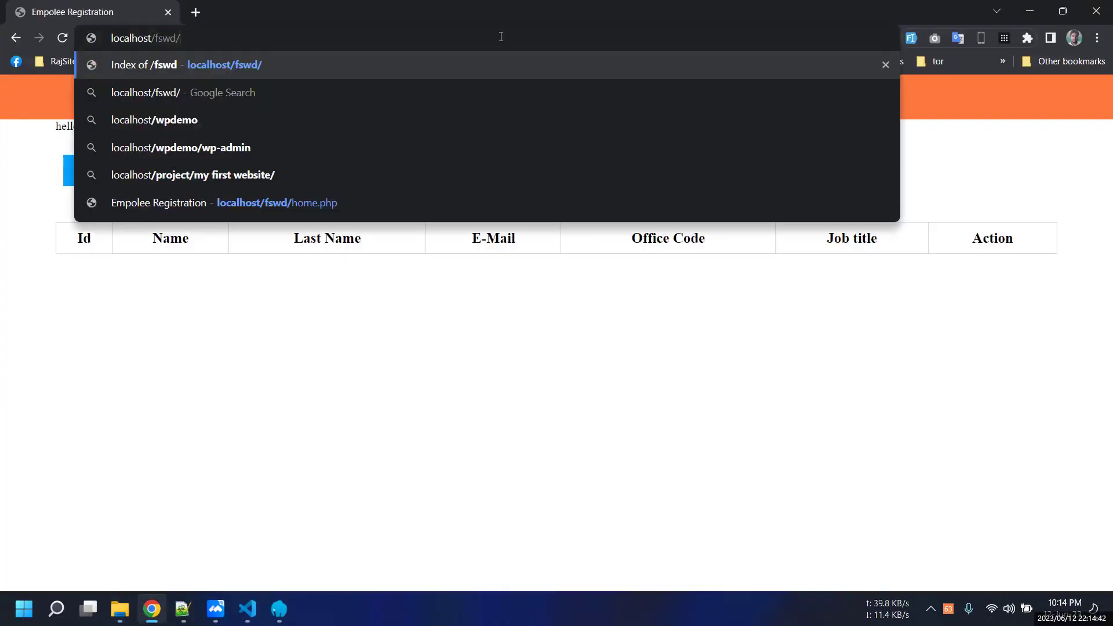
{"action": "key", "text": "BackSpace"}
{"action": "key", "text": "BackSpace"}
{"action": "key", "text": "BackSpace"}
{"action": "key", "text": "BackSpace"}
{"action": "key", "text": "BackSpace"}
{"action": "key", "text": "Return"}
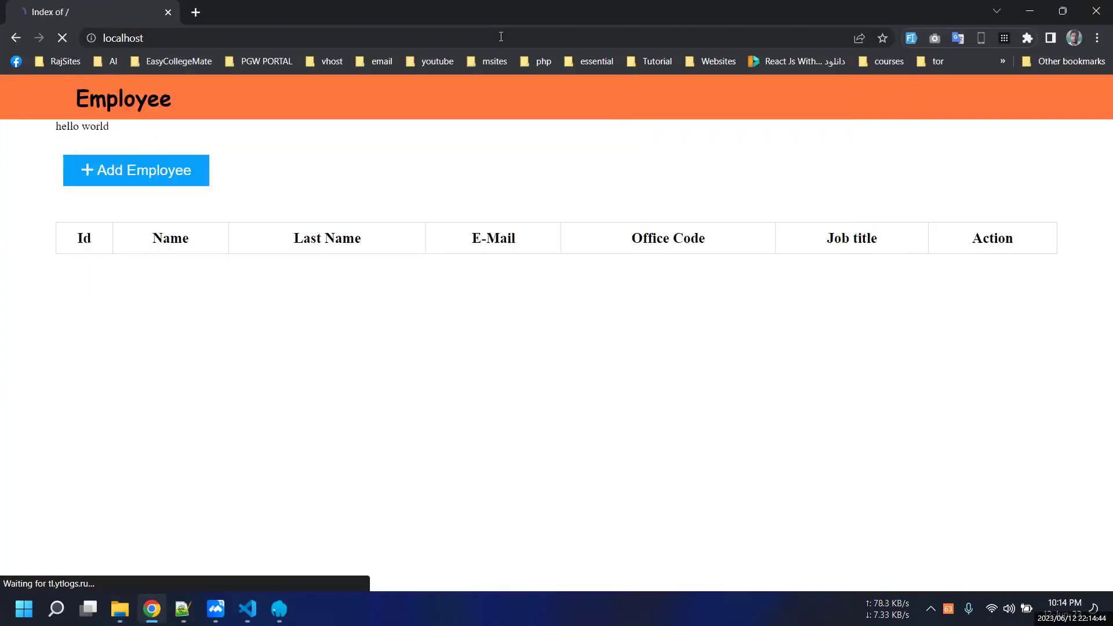
- Highlight the localhost address and examine the directory list under the Index of / heading
{"action": "left_click", "coordinate": [137, 32]}
{"action": "left_click", "coordinate": [149, 248]}
{"action": "left_click", "coordinate": [91, 33]}
{"action": "left_click", "coordinate": [136, 259]}
{"action": "left_click", "coordinate": [94, 37]}
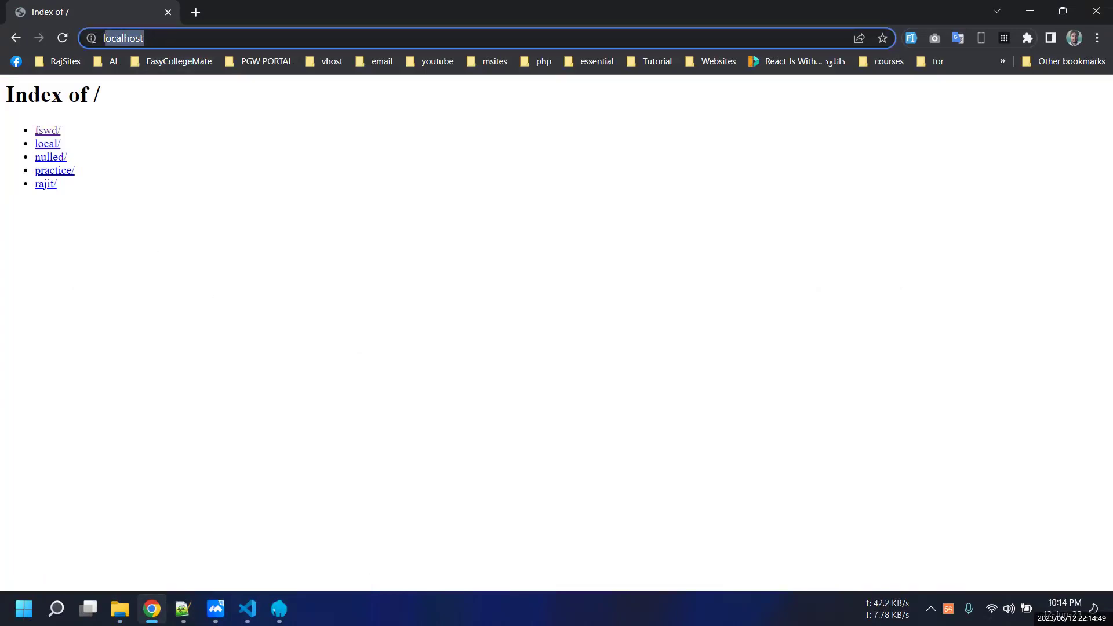
{"action": "left_click", "coordinate": [134, 235]}
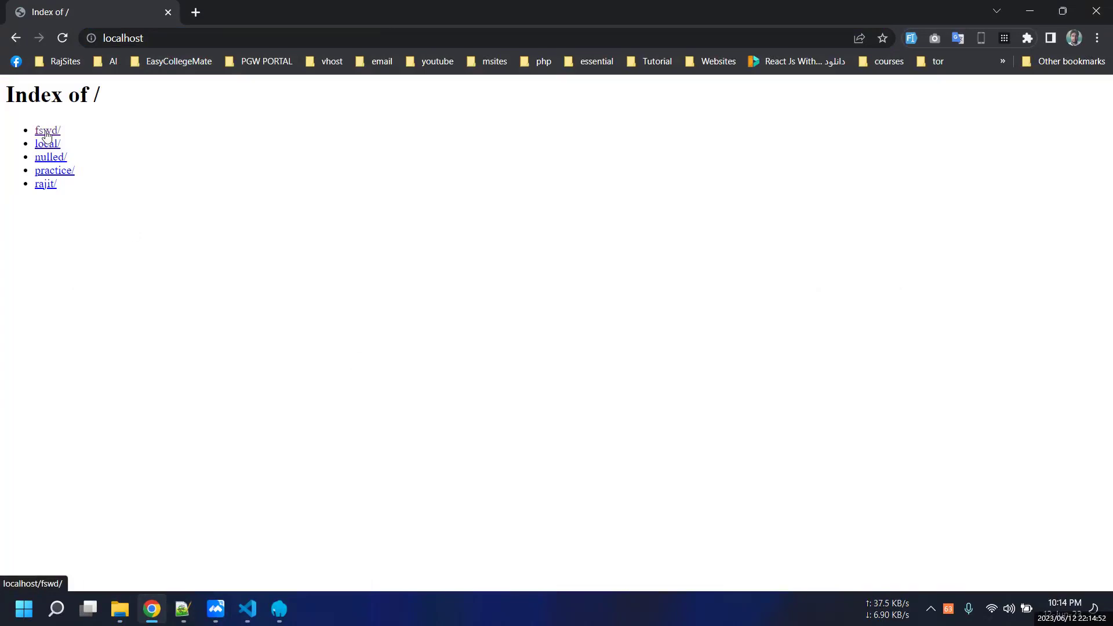
{"action": "left_click_drag", "start_coordinate": [22, 88], "coordinate": [122, 259]}
{"action": "left_click_drag", "start_coordinate": [67, 199], "coordinate": [7, 101]}
{"action": "left_click", "coordinate": [5, 99]}
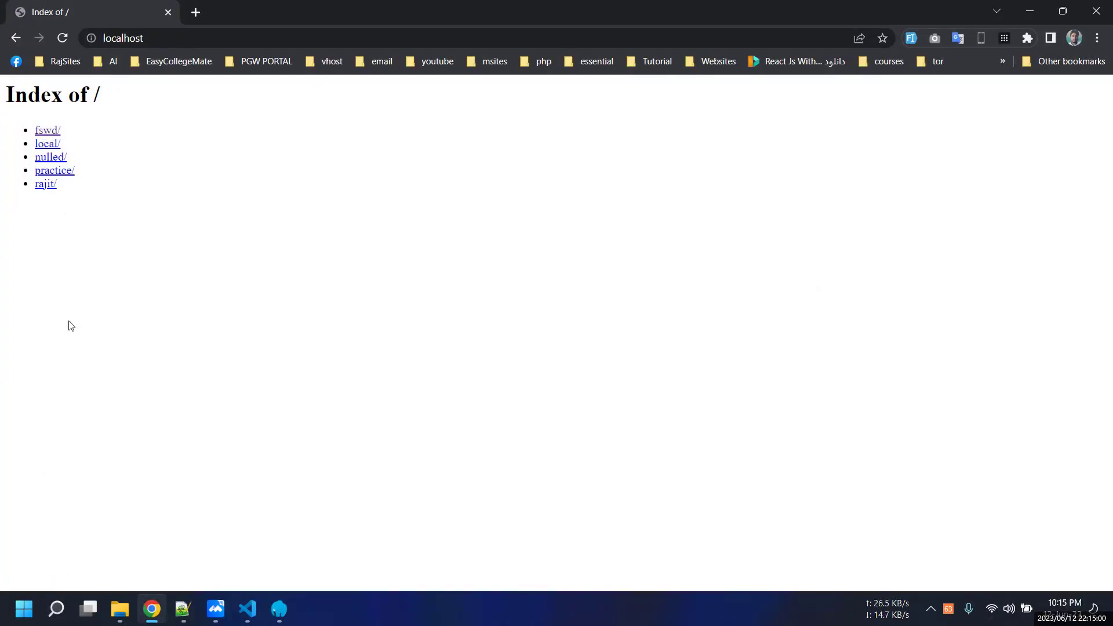
- Float the fswd folder window over Chrome and delete css, img, js and home.php from it
{"action": "mouse_move", "coordinate": [120, 609]}
{"action": "left_click", "coordinate": [146, 471]}
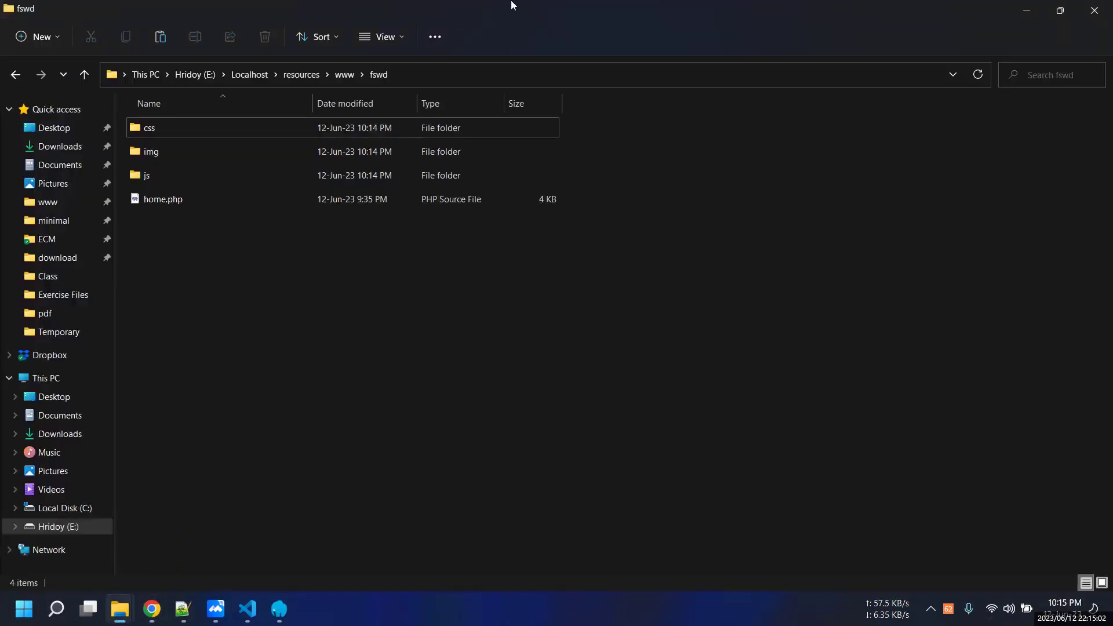
{"action": "left_click_drag", "start_coordinate": [512, 5], "coordinate": [586, 52]}
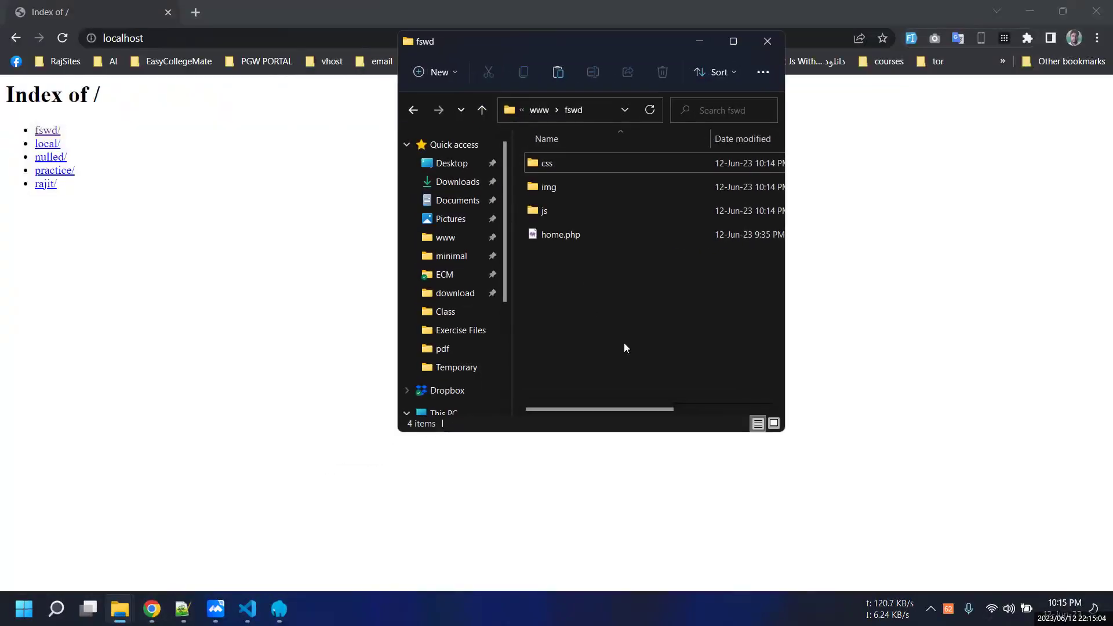
{"action": "left_click", "coordinate": [551, 112]}
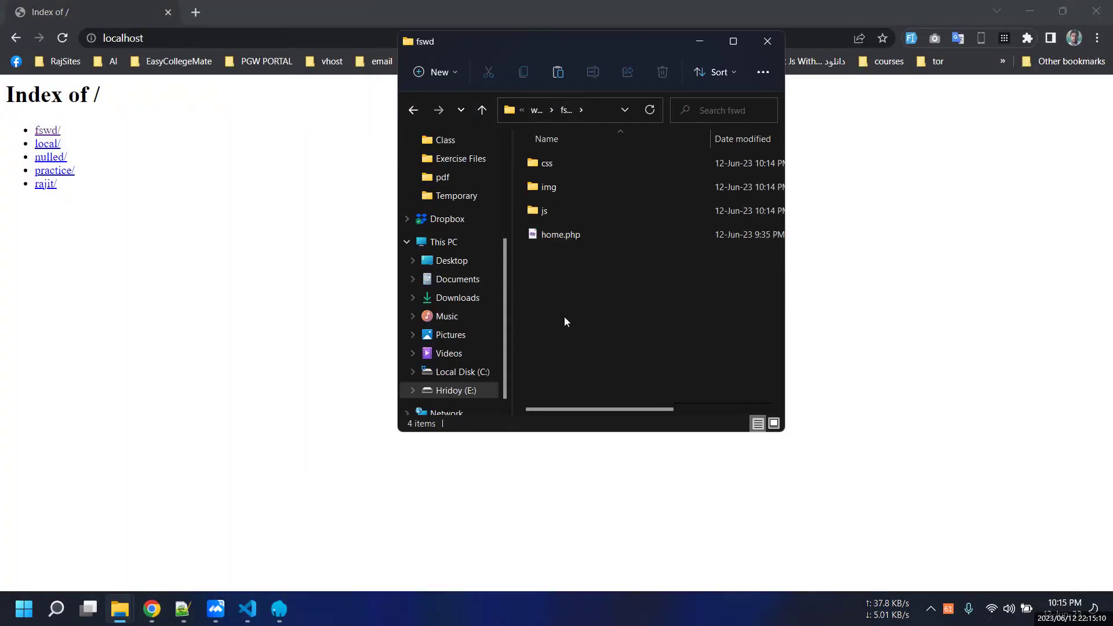
{"action": "left_click_drag", "start_coordinate": [565, 315], "coordinate": [615, 4]}
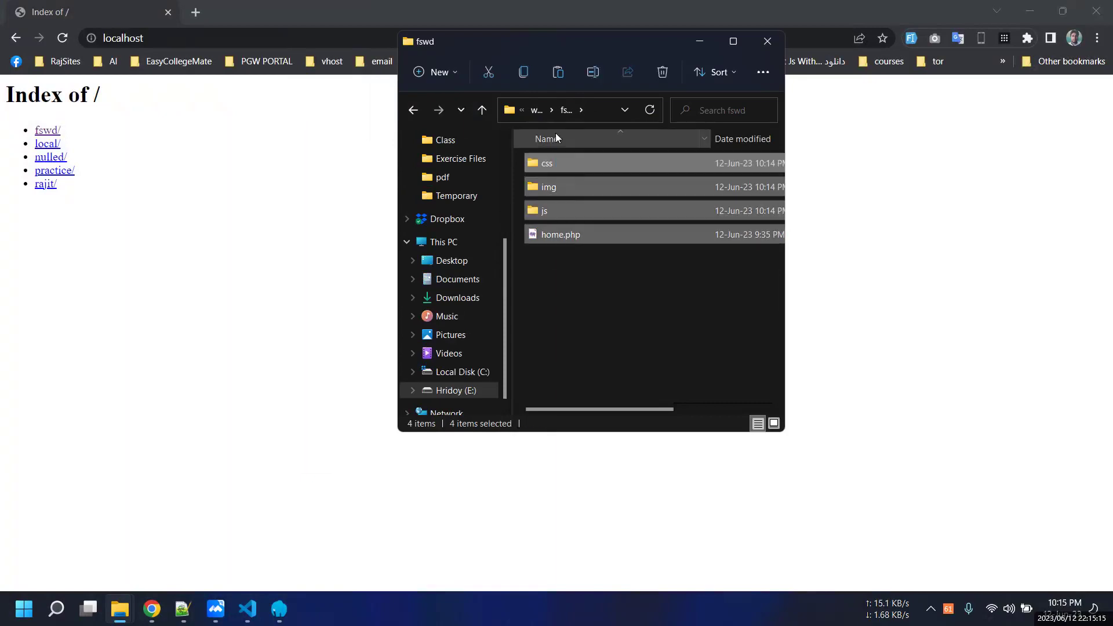
{"action": "key", "text": "Delete"}
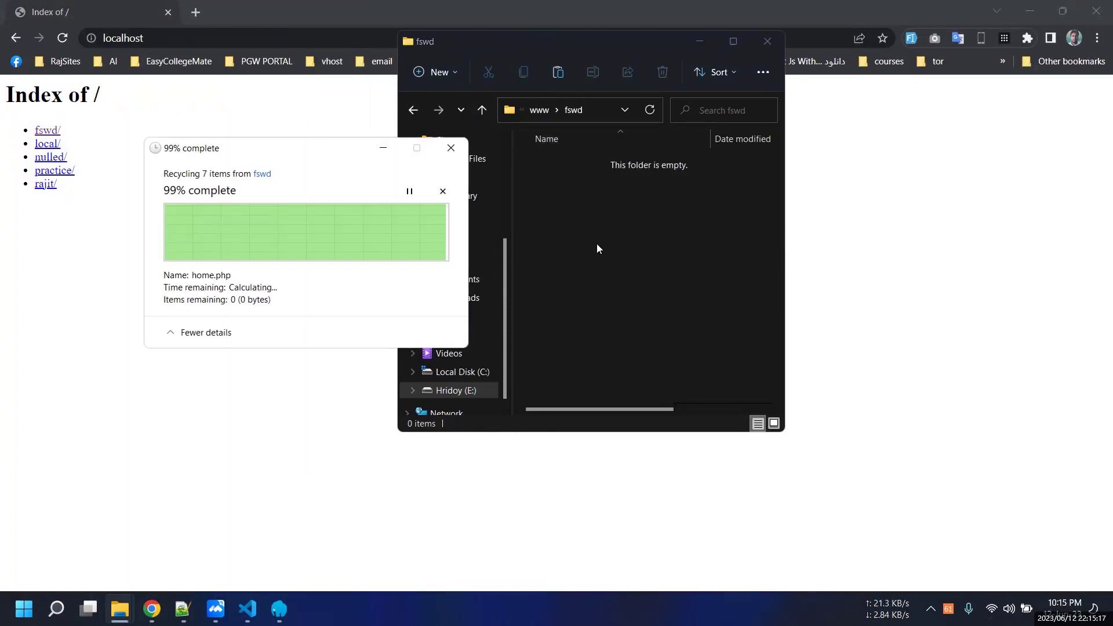
{"action": "right_click", "coordinate": [587, 208]}
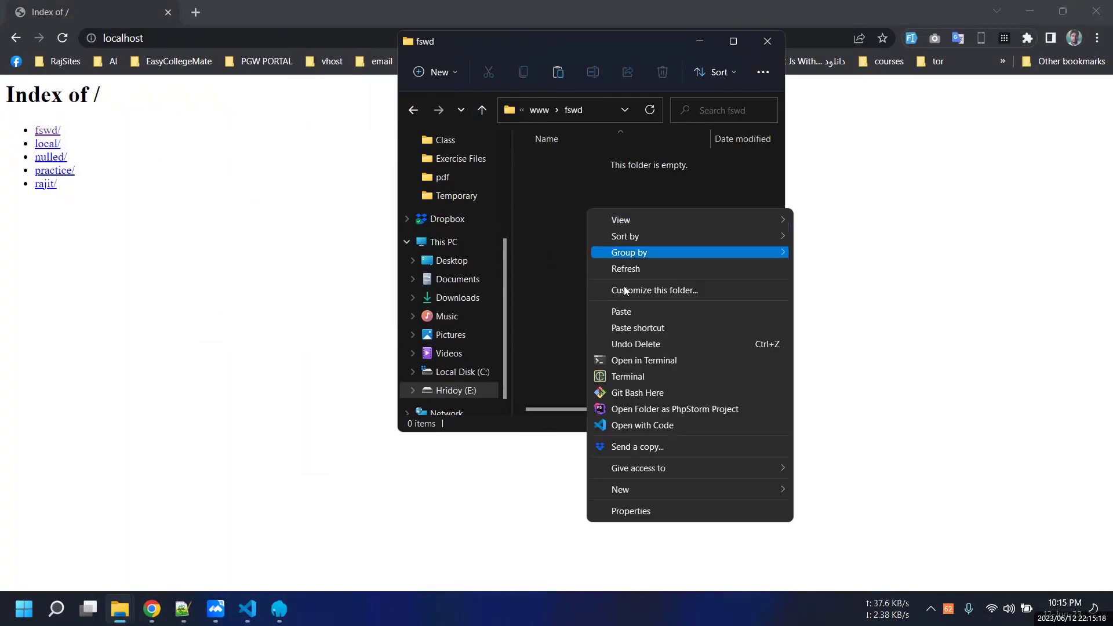
{"action": "left_click", "coordinate": [560, 290]}
{"action": "left_click", "coordinate": [222, 438]}
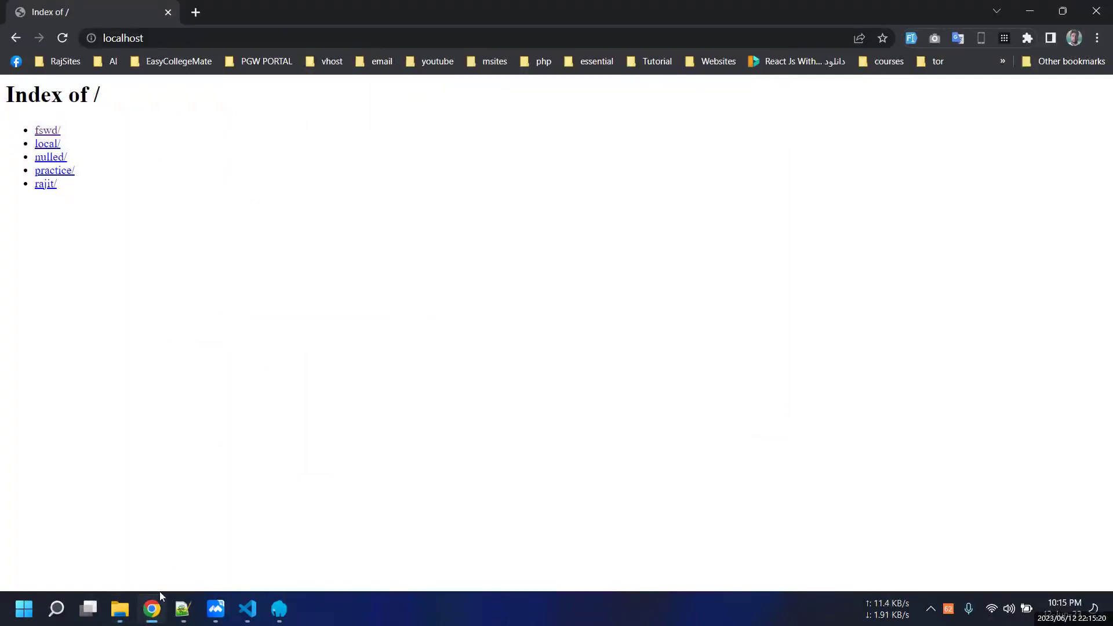
{"action": "mouse_move", "coordinate": [119, 609]}
{"action": "left_click", "coordinate": [10, 533]}
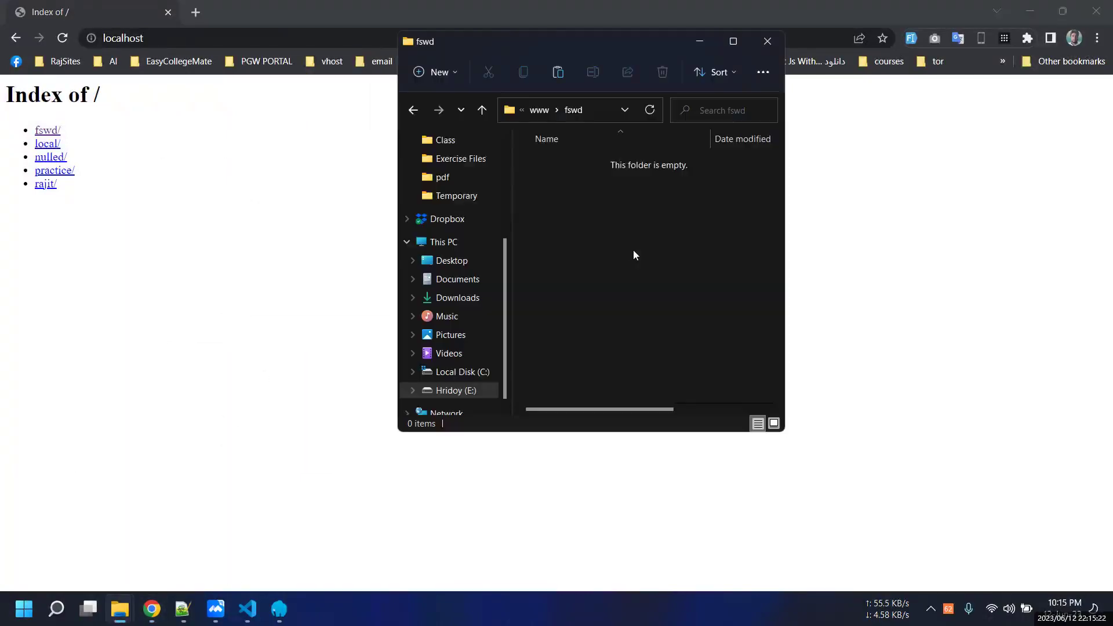
{"action": "left_click", "coordinate": [540, 110]}
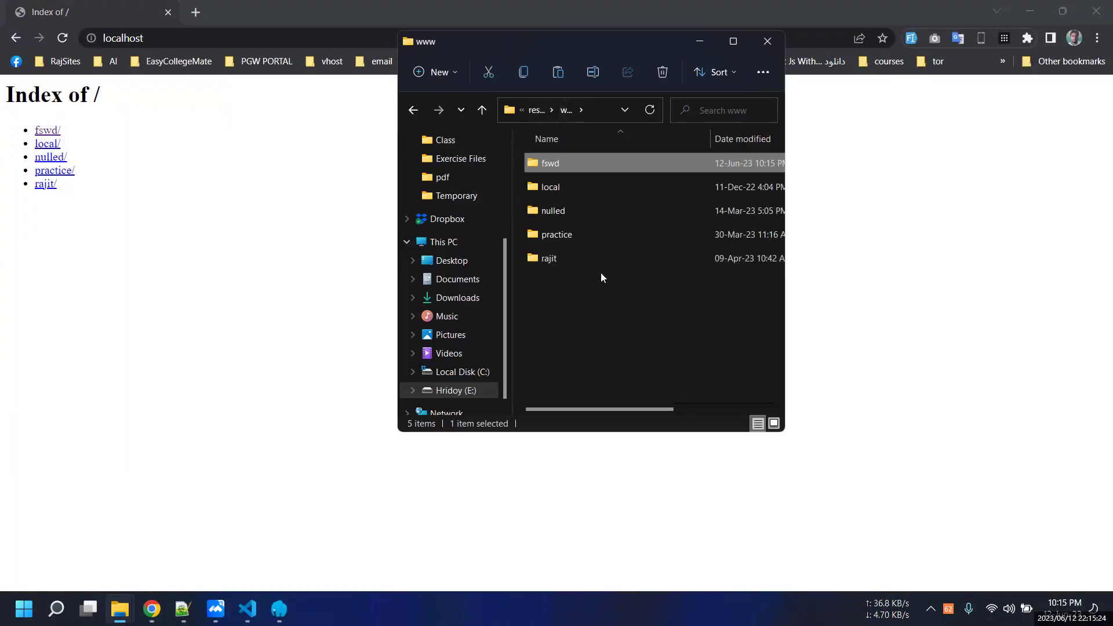
{"action": "double_click", "coordinate": [570, 163]}
{"action": "left_click", "coordinate": [733, 40]}
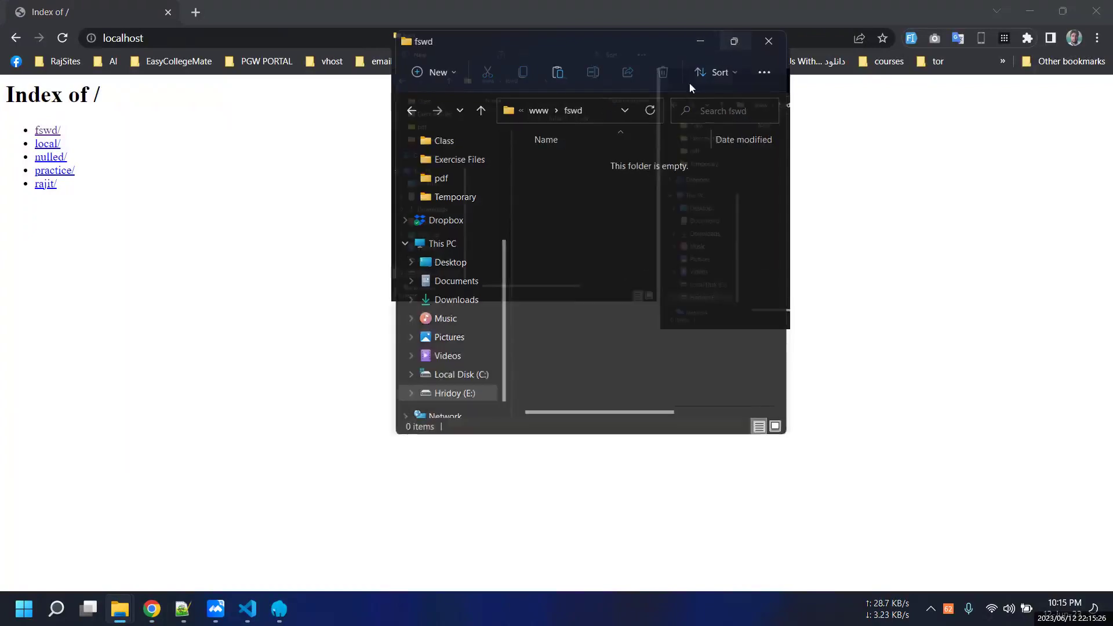
{"action": "left_click", "coordinate": [432, 76]}
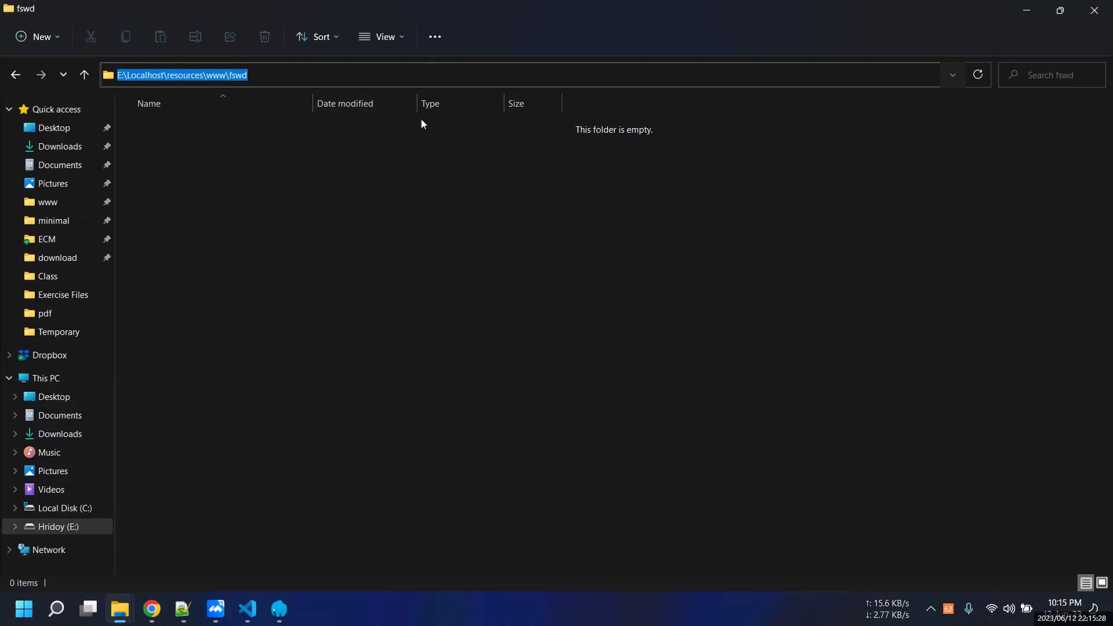
{"action": "left_click", "coordinate": [177, 113]}
{"action": "left_click", "coordinate": [339, 77]}
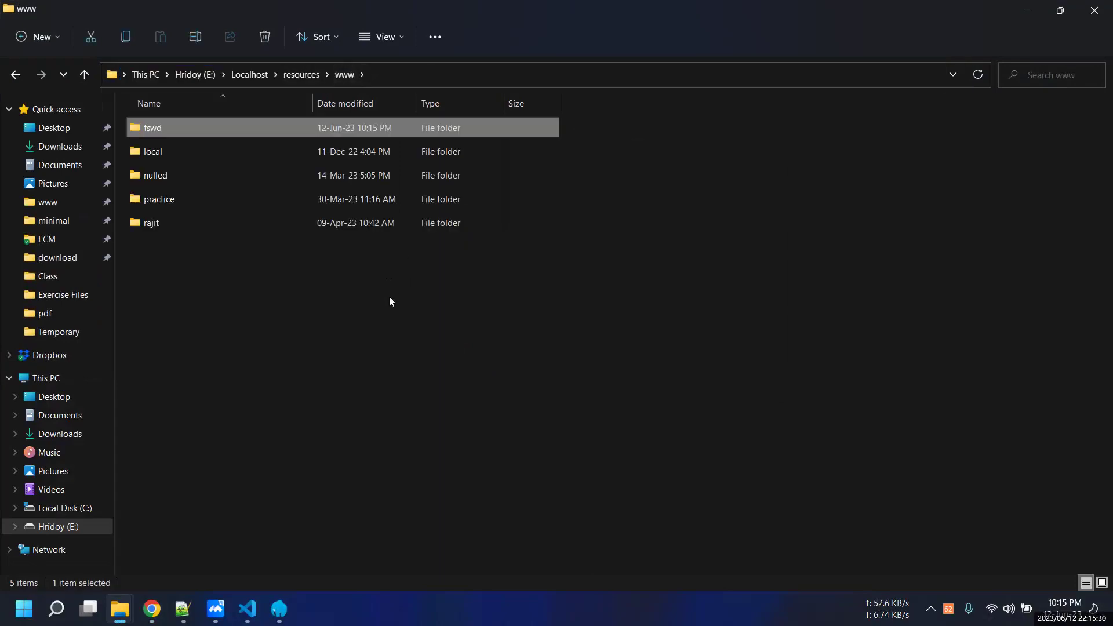
- Switch to Visual Studio Code, open a new empty window and close the 12-06-2023 project window
{"action": "left_click", "coordinate": [249, 609]}
{"action": "left_click", "coordinate": [38, 10]}
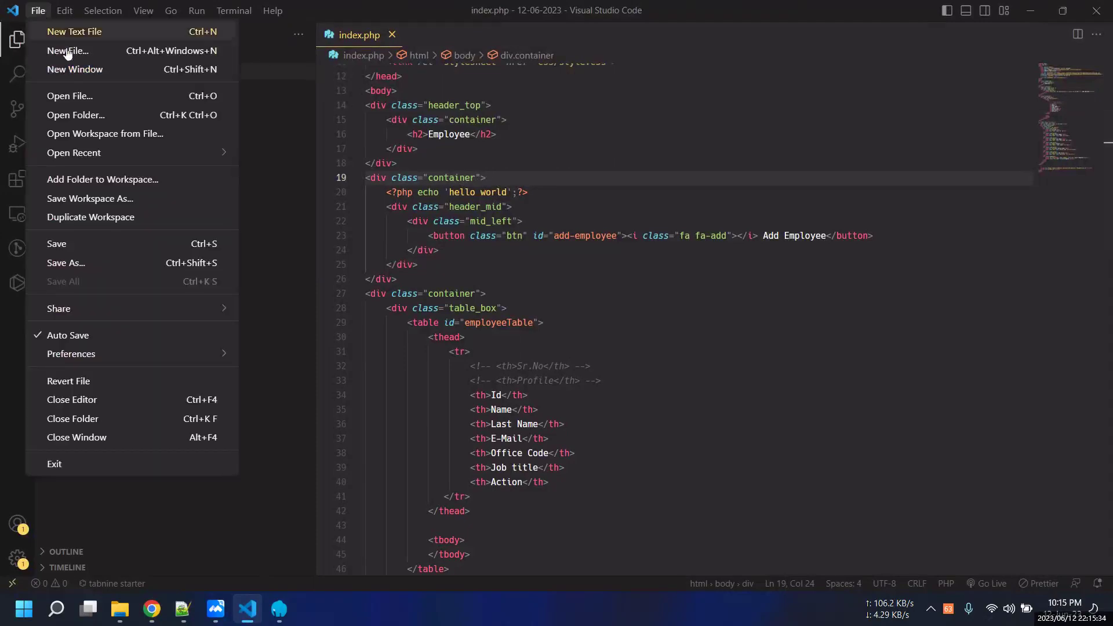
{"action": "left_click", "coordinate": [74, 66]}
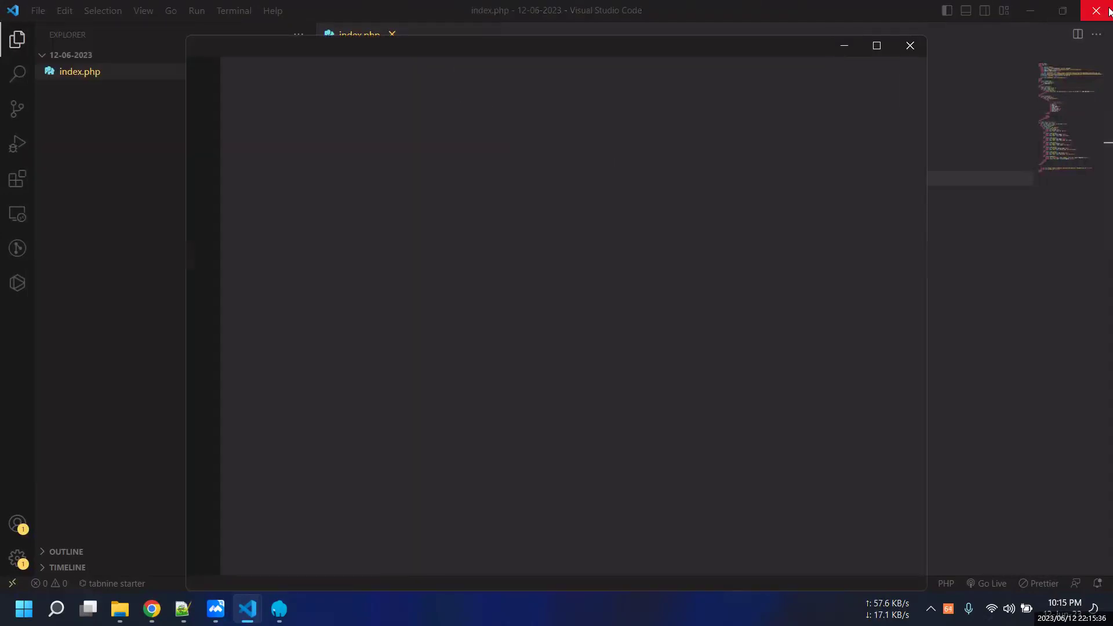
{"action": "left_click", "coordinate": [1096, 10]}
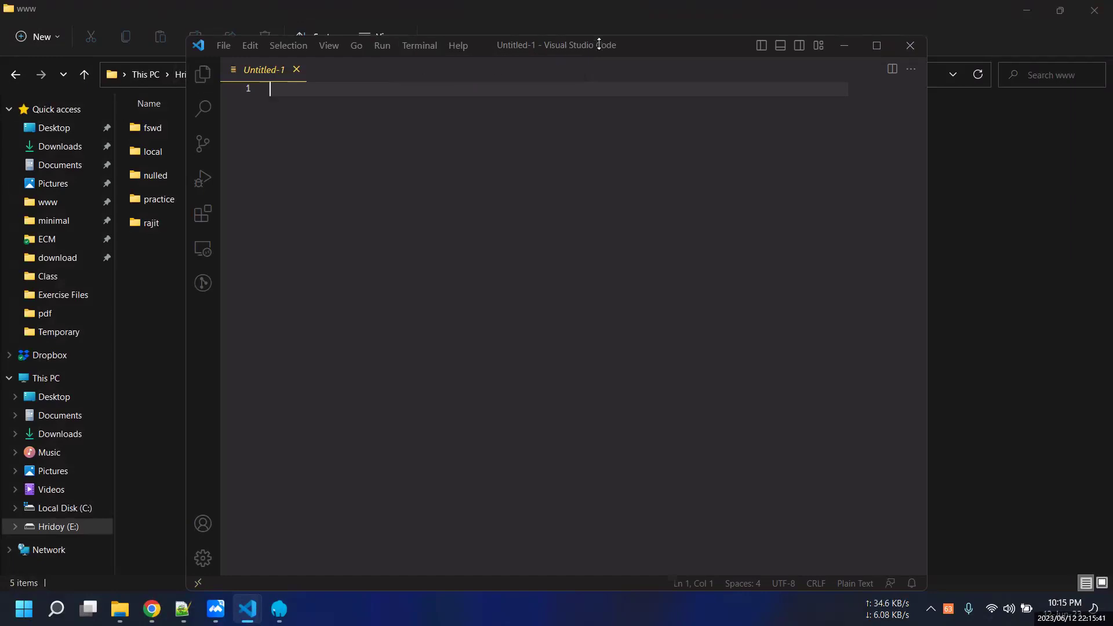
- Copy the full path of the www folder from File Explorer
{"action": "left_click", "coordinate": [464, 58]}
{"action": "left_click", "coordinate": [464, 72]}
{"action": "key", "text": "ctrl+c"}
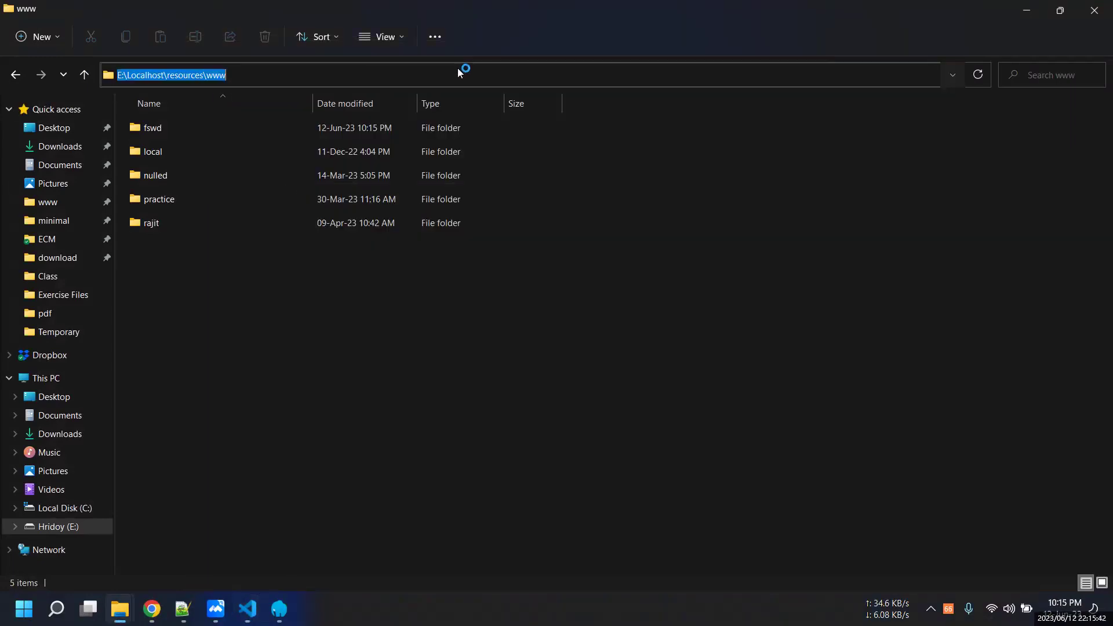
- Switch to Visual Studio Code and open the fswd folder from E:\Localhost\resources\www as the project
{"action": "left_click", "coordinate": [248, 609]}
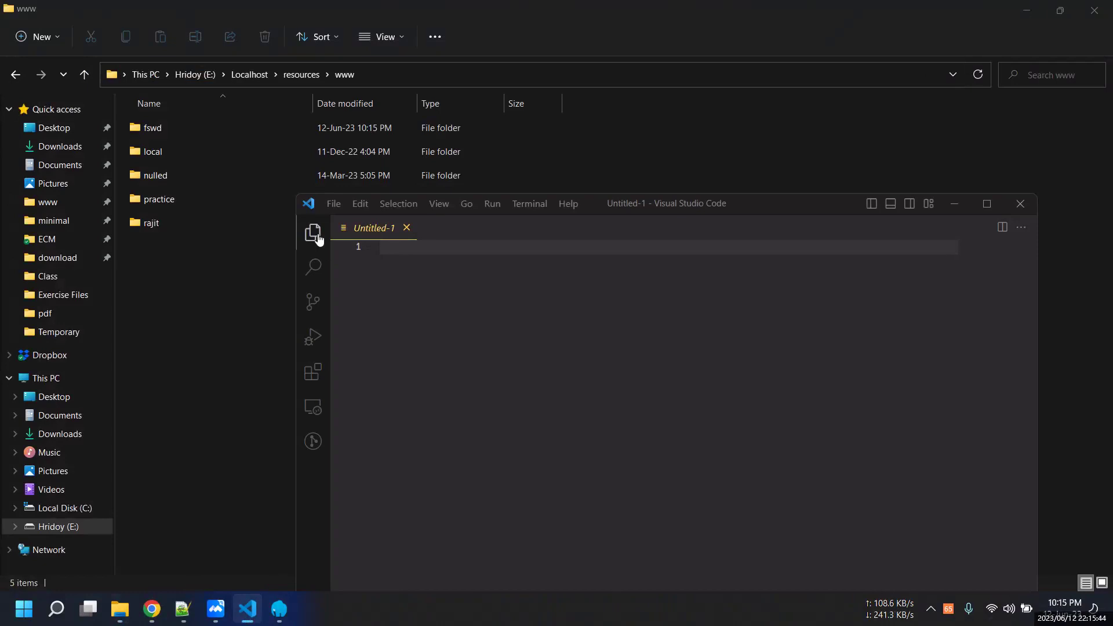
{"action": "left_click", "coordinate": [313, 232]}
{"action": "left_click", "coordinate": [492, 299]}
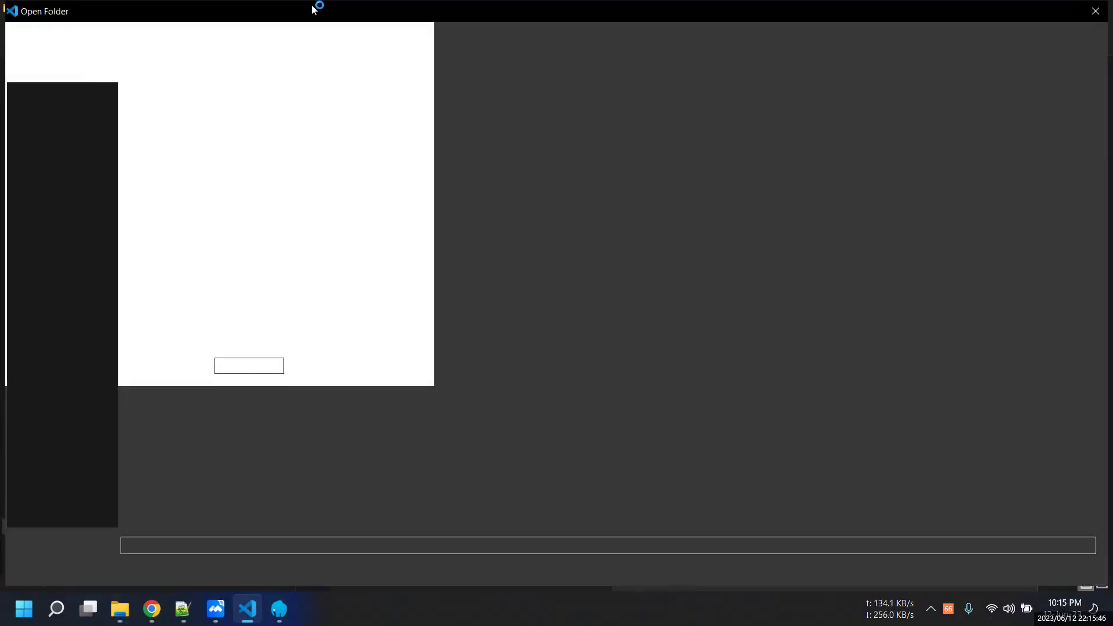
{"action": "left_click", "coordinate": [245, 40]}
{"action": "key", "text": "ctrl+v"}
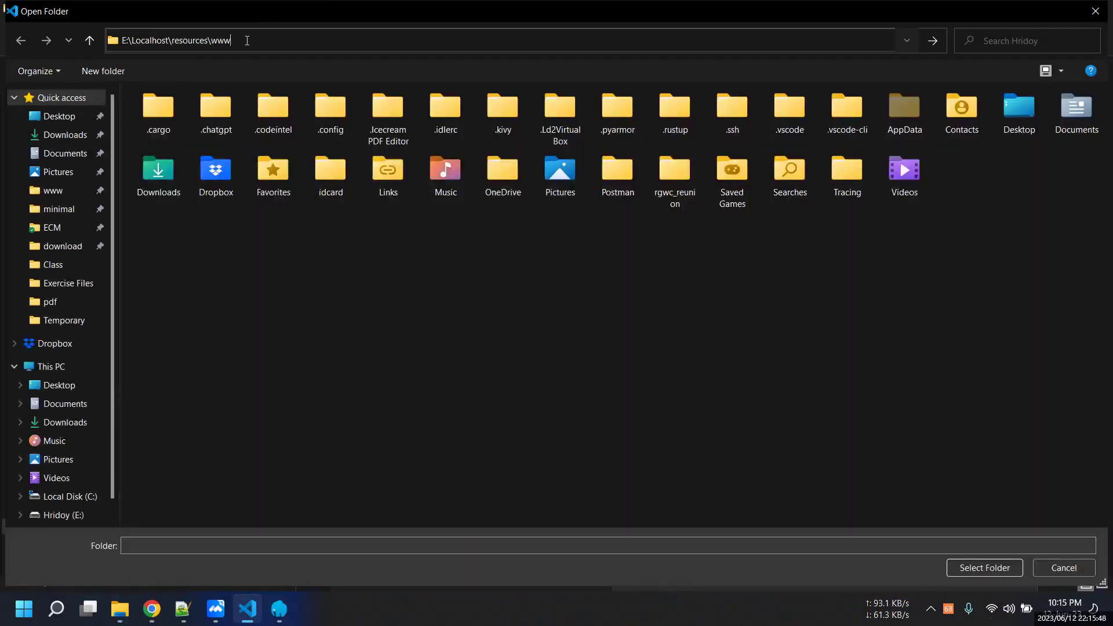
{"action": "key", "text": "Return"}
{"action": "left_click", "coordinate": [148, 118]}
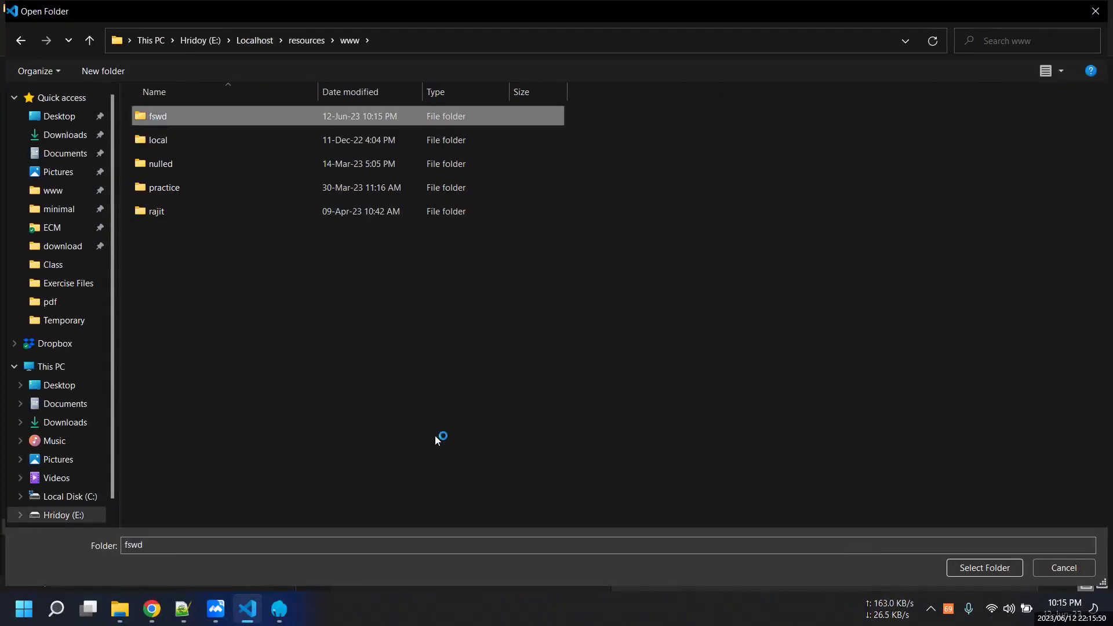
{"action": "left_click", "coordinate": [965, 569]}
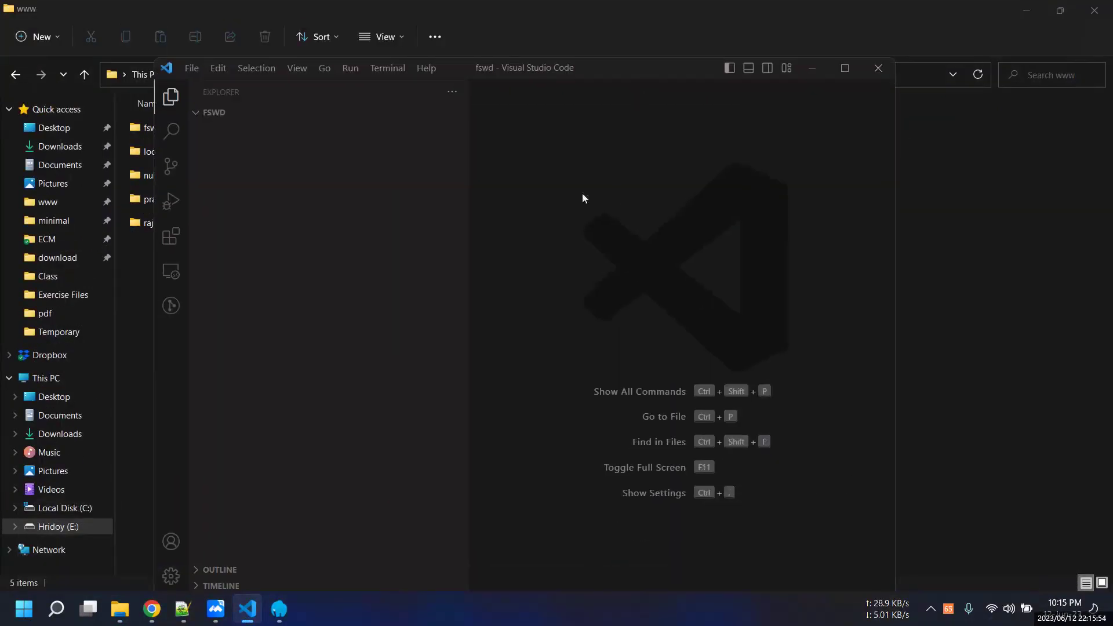
- Reposition the Visual Studio Code window over File Explorer and compare its FSWD project with the fswd folder on disk
{"action": "left_click", "coordinate": [204, 114]}
{"action": "left_click", "coordinate": [204, 113]}
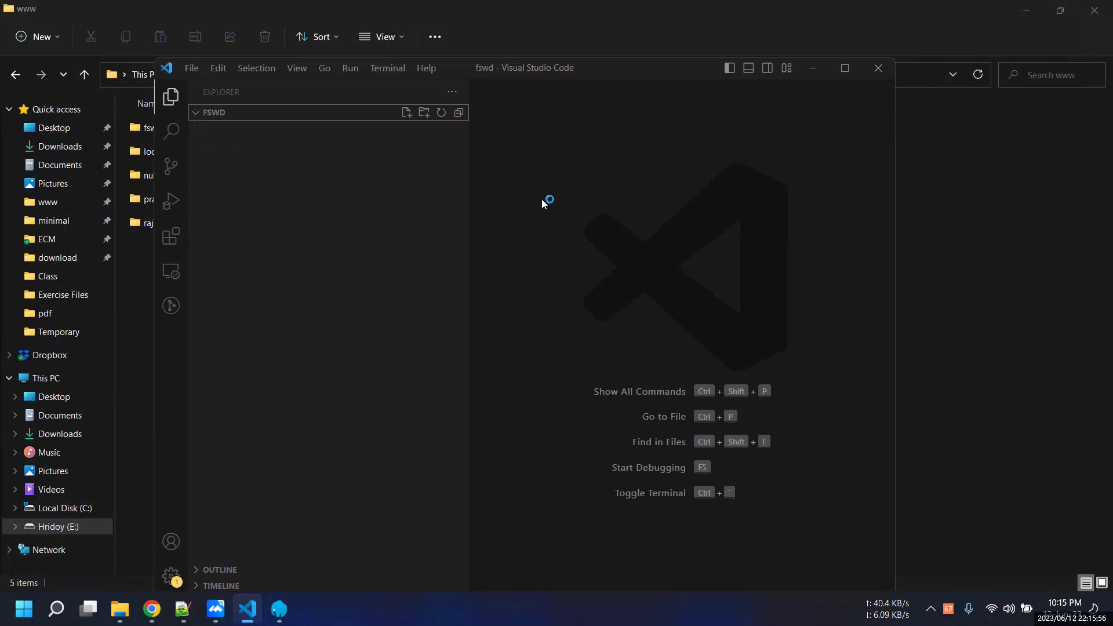
{"action": "left_click_drag", "start_coordinate": [591, 69], "coordinate": [698, 81]}
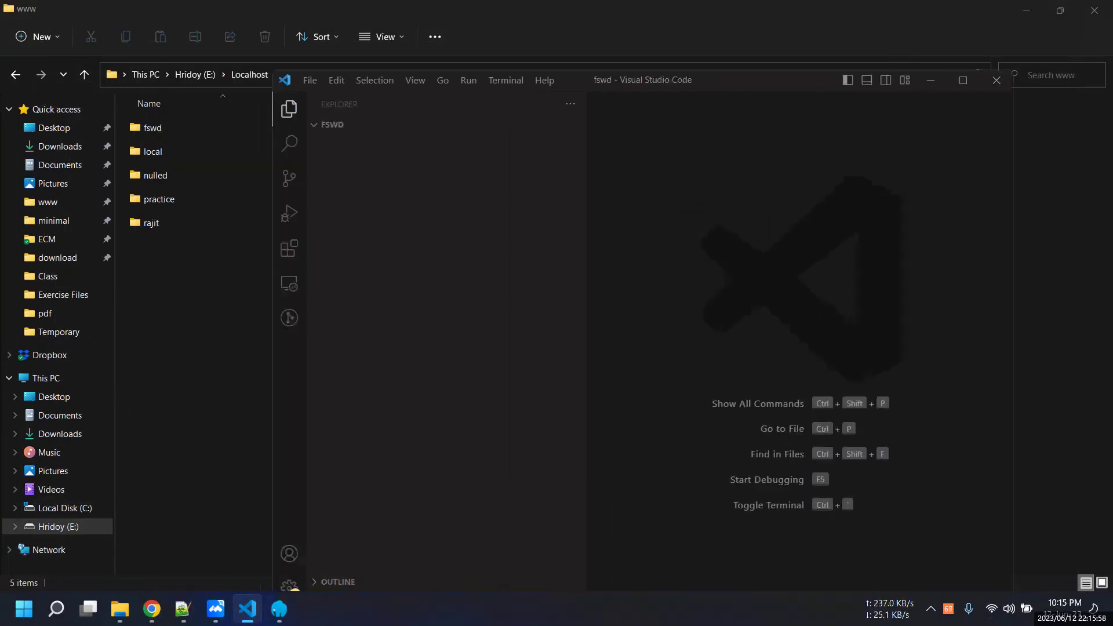
{"action": "left_click", "coordinate": [192, 128]}
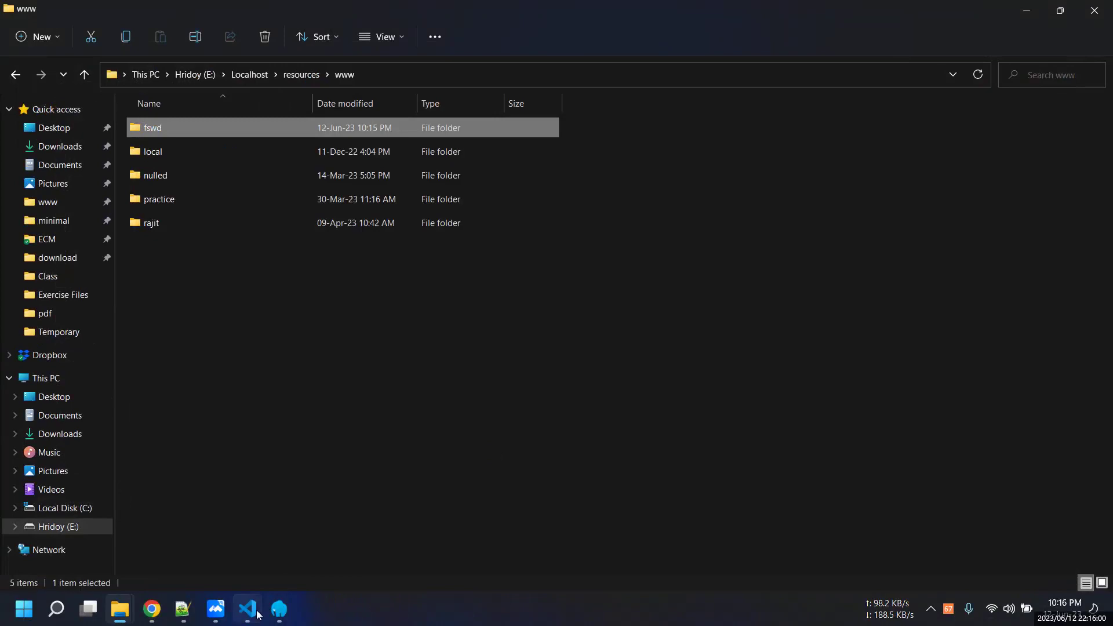
{"action": "left_click", "coordinate": [259, 614]}
{"action": "left_click", "coordinate": [635, 449]}
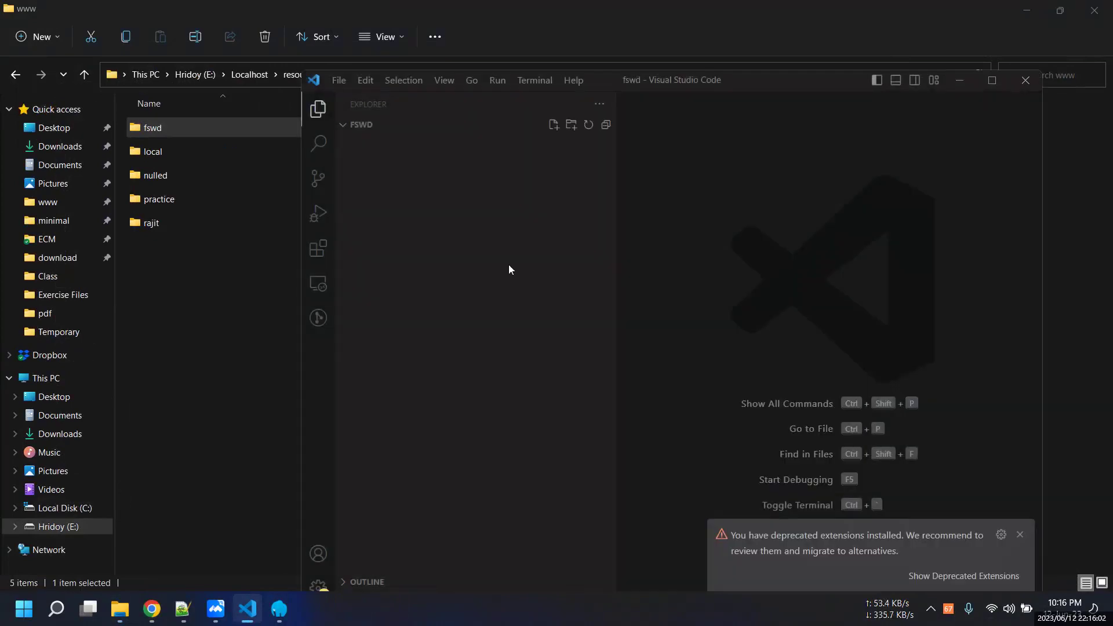
{"action": "left_click", "coordinate": [218, 291]}
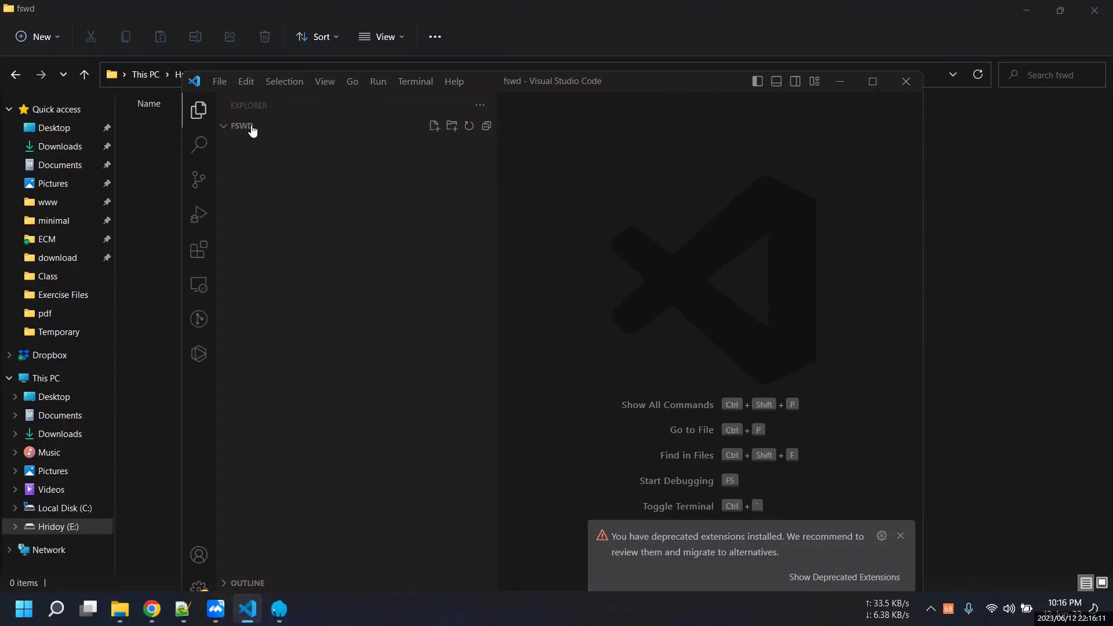
- Create a new file named index.html in the FSWD project
{"action": "left_click", "coordinate": [434, 126]}
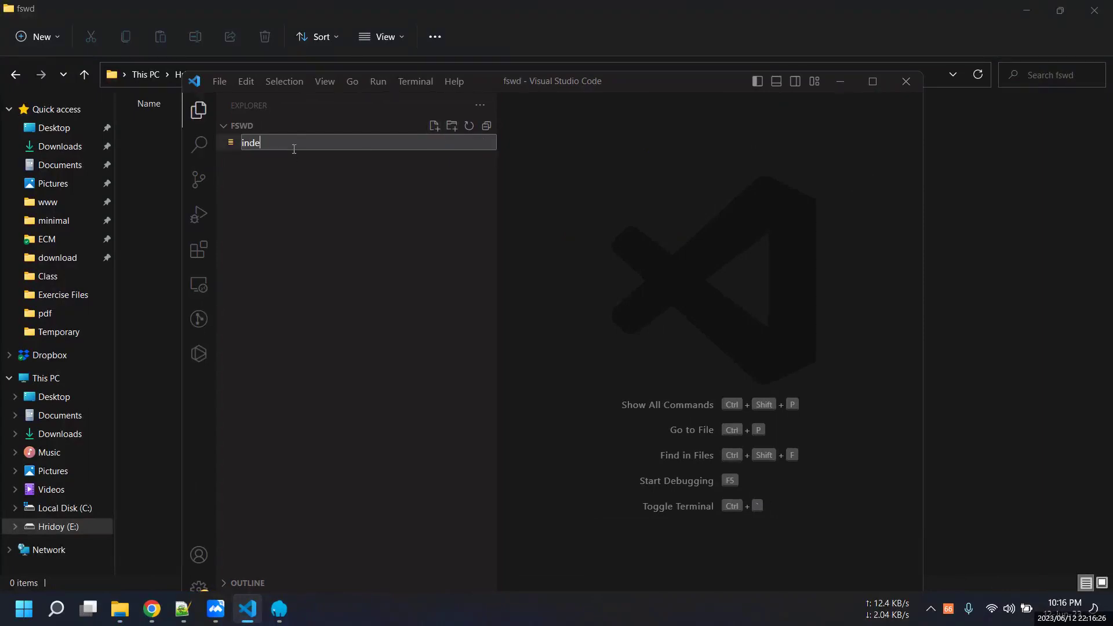
{"action": "type", "text": ".html"}
{"action": "key", "text": "Return"}
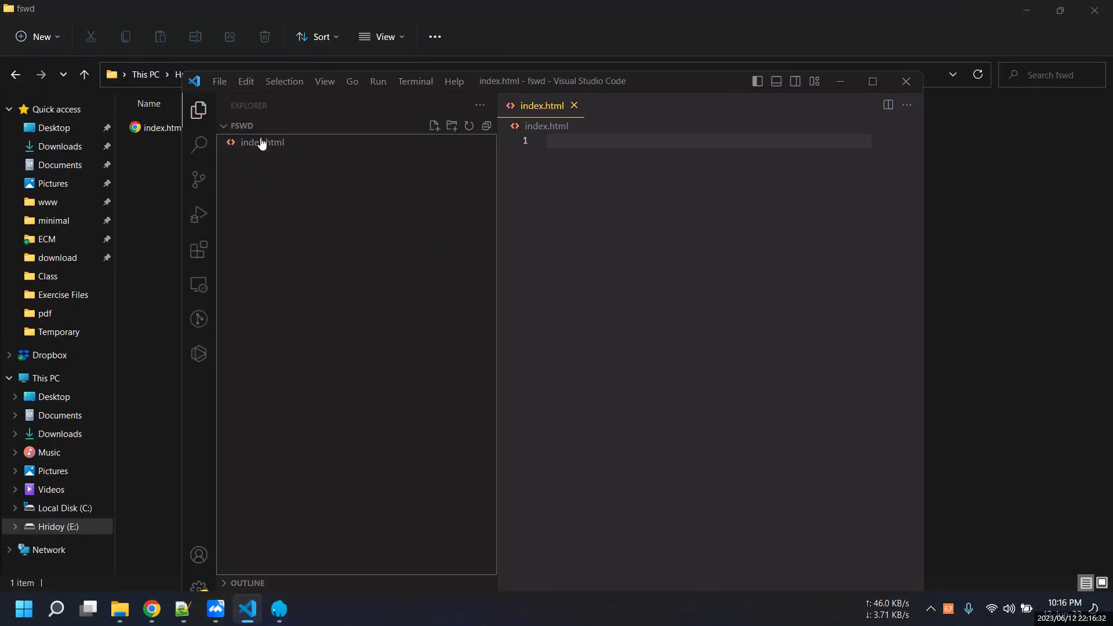
- Insert the HTML5 boilerplate into index.html and add an h2 reading "This is my heading" in the body
{"action": "left_click", "coordinate": [311, 226]}
{"action": "left_click", "coordinate": [618, 220]}
{"action": "type", "text": "html"}
{"action": "key", "text": "Down"}
{"action": "key", "text": "Return"}
{"action": "type", "text": "h2"}
{"action": "key", "text": "Tab"}
{"action": "type", "text": "This is my"}
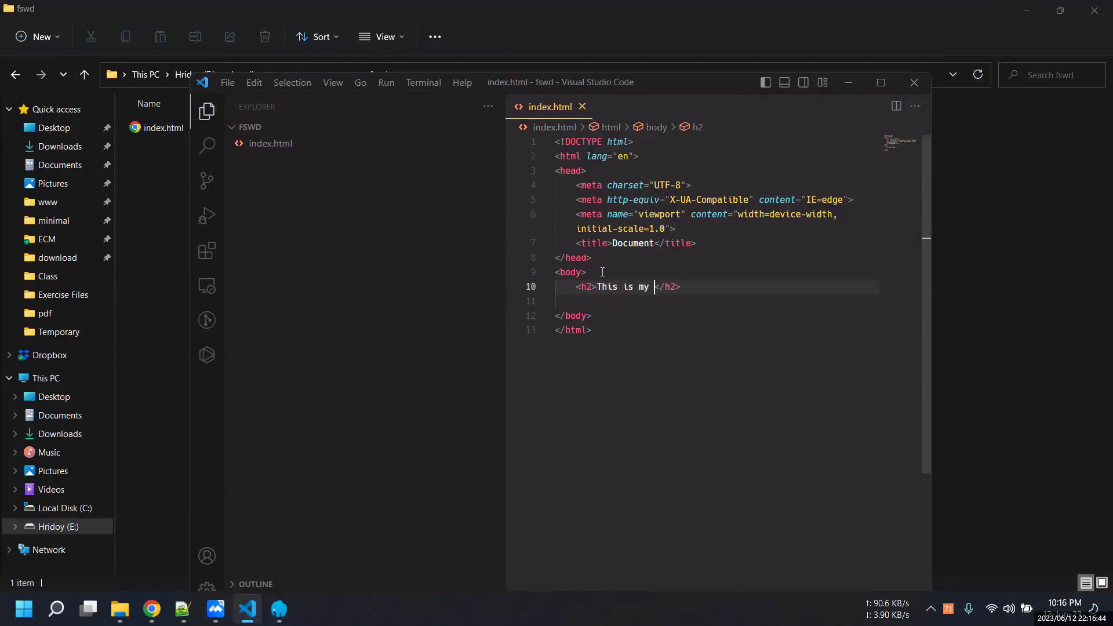
{"action": "type", "text": " heading"}
{"action": "key", "text": "Escape"}
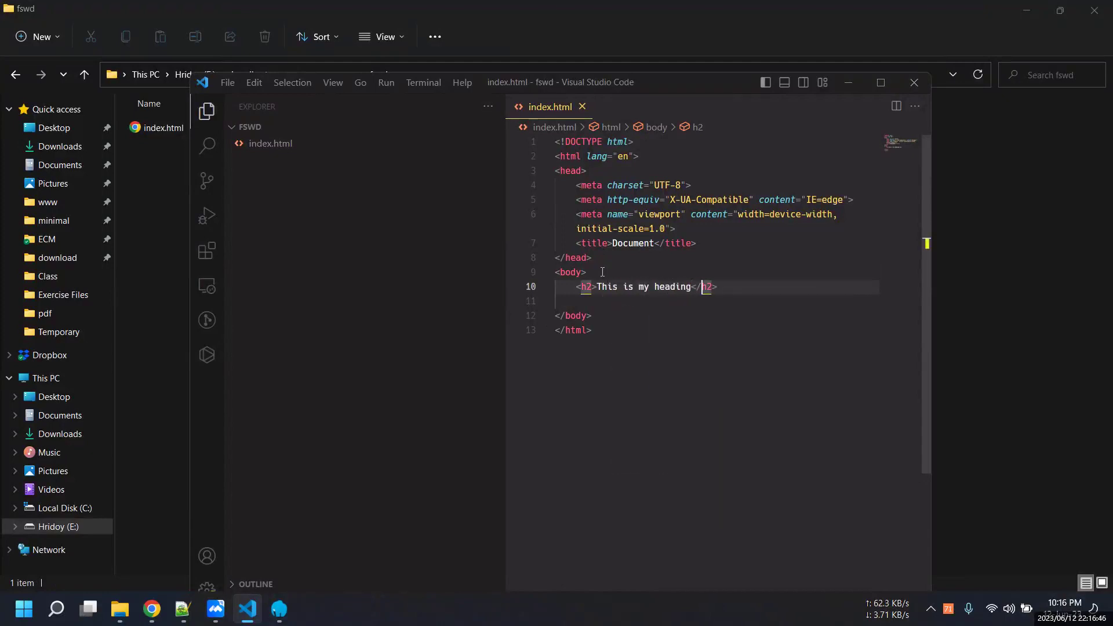
- Remove the blank line below the h2 heading in index.html
{"action": "left_click", "coordinate": [559, 266]}
{"action": "left_click", "coordinate": [594, 302]}
{"action": "left_click", "coordinate": [740, 290]}
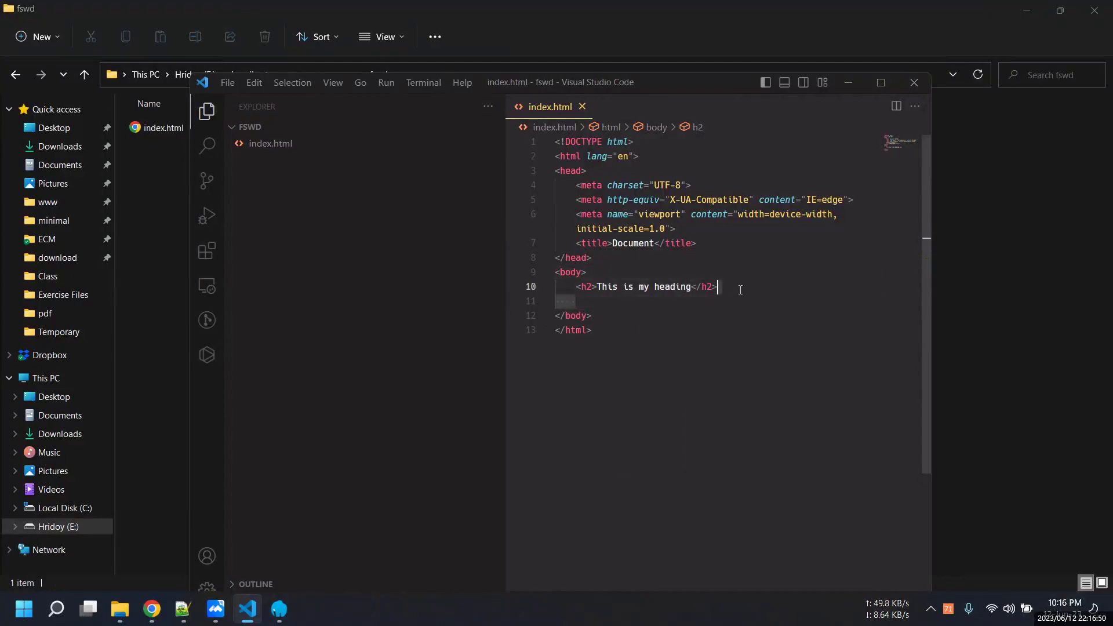
{"action": "key", "text": "Delete"}
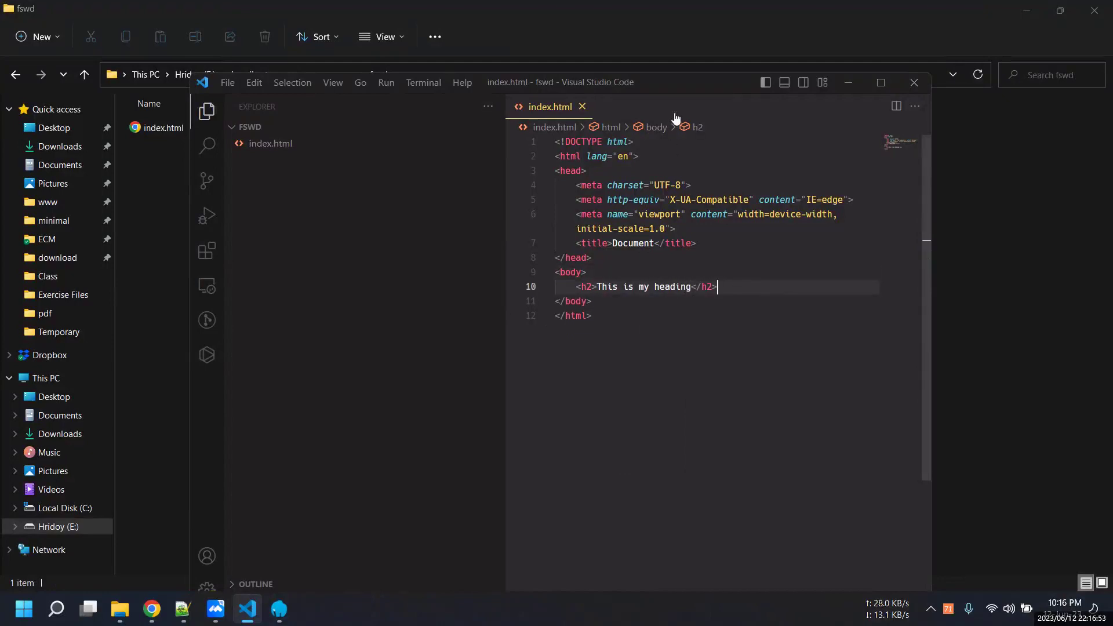
- Return File Explorer to the www folder, open the root folder from Laragon and bring its window forward
{"action": "left_click", "coordinate": [1083, 235]}
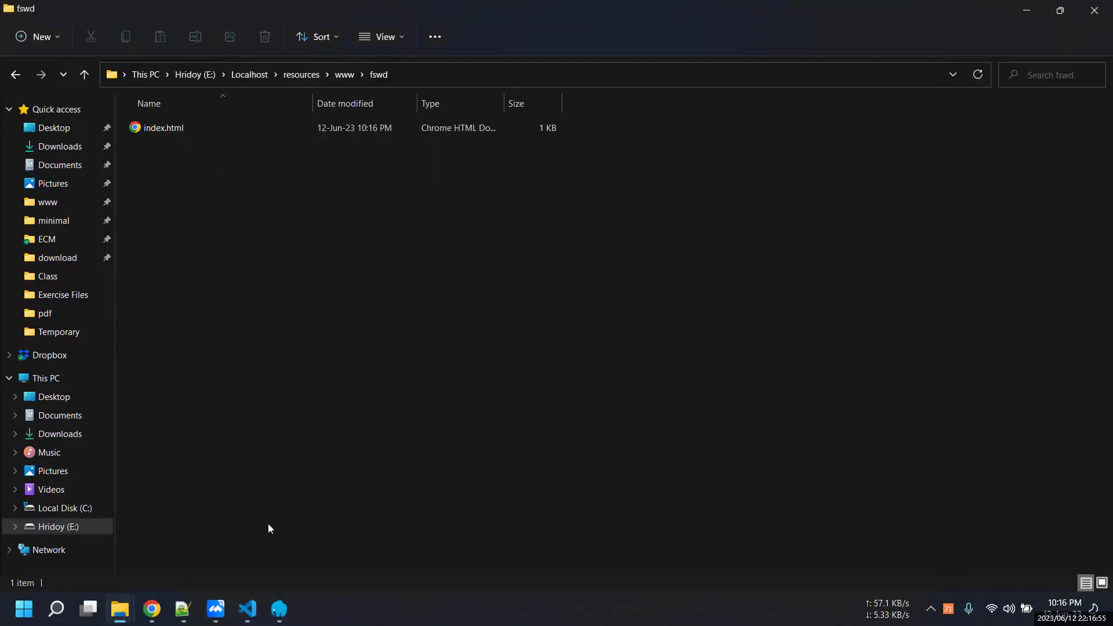
{"action": "left_click", "coordinate": [349, 75]}
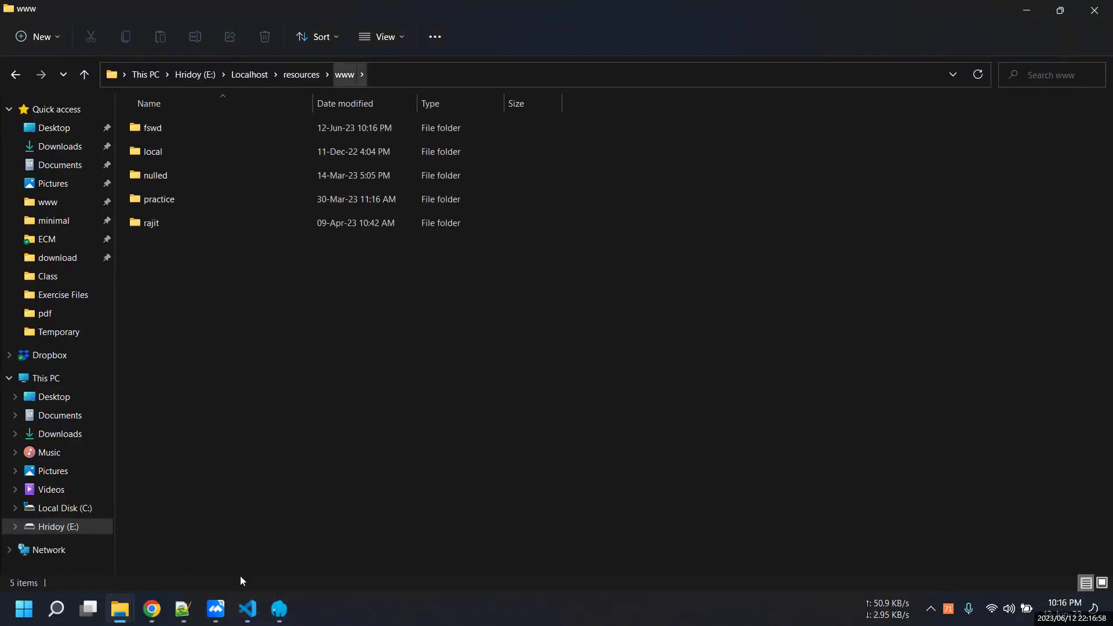
{"action": "left_click", "coordinate": [279, 609]}
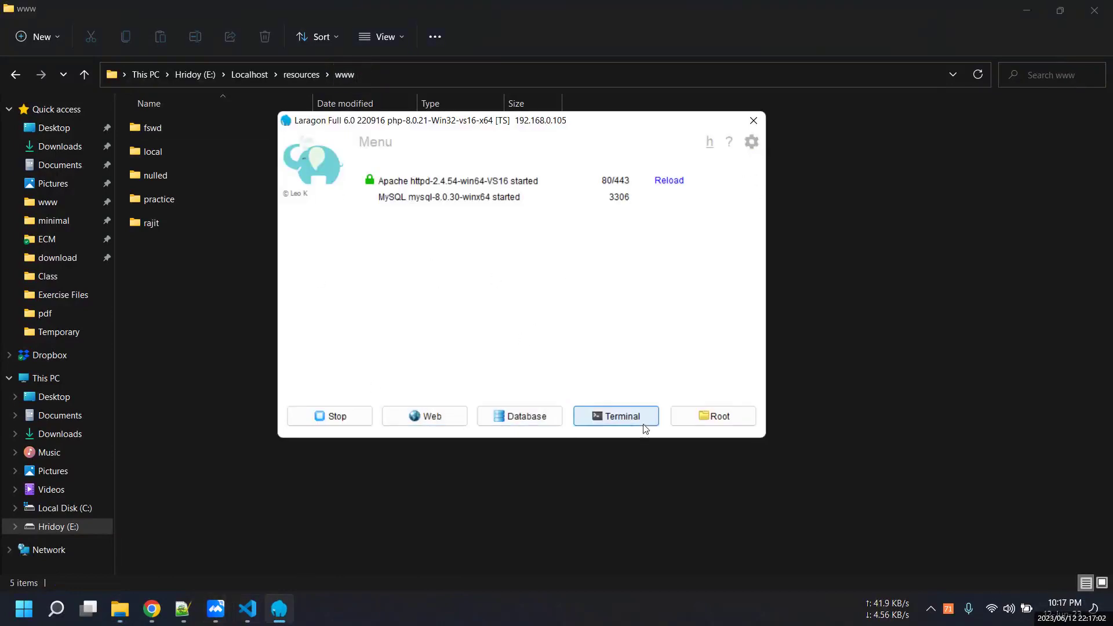
{"action": "left_click", "coordinate": [707, 420]}
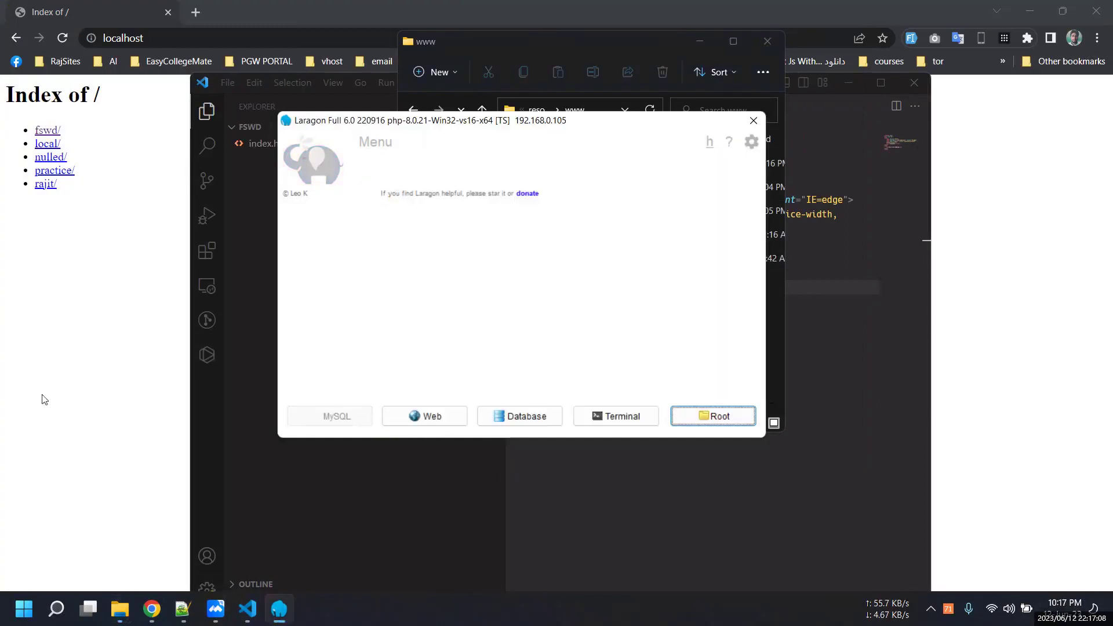
{"action": "left_click", "coordinate": [539, 42]}
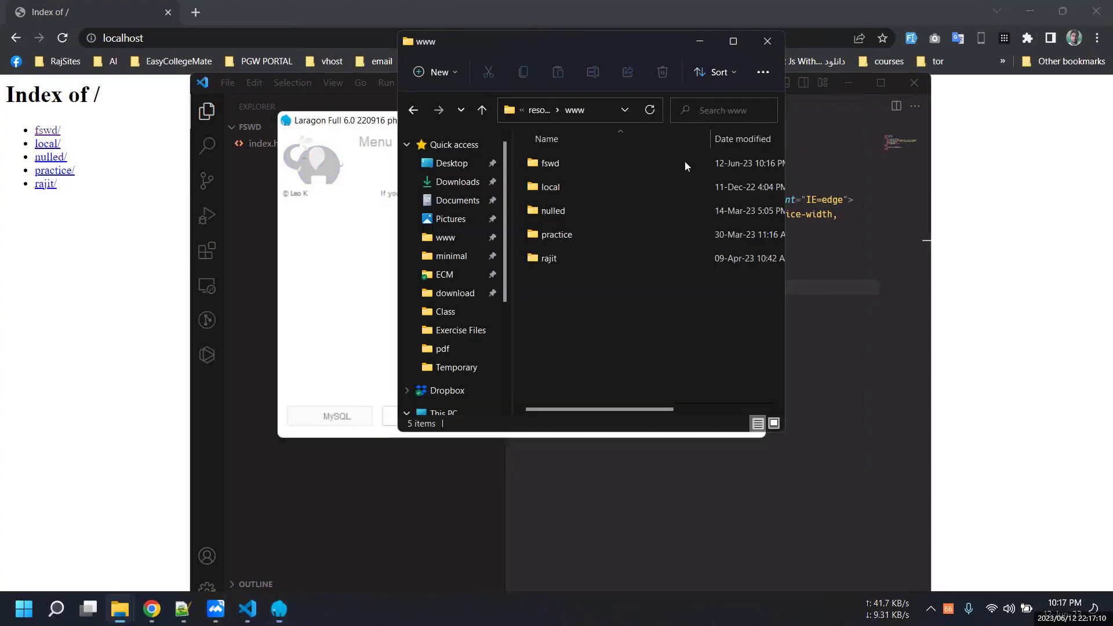